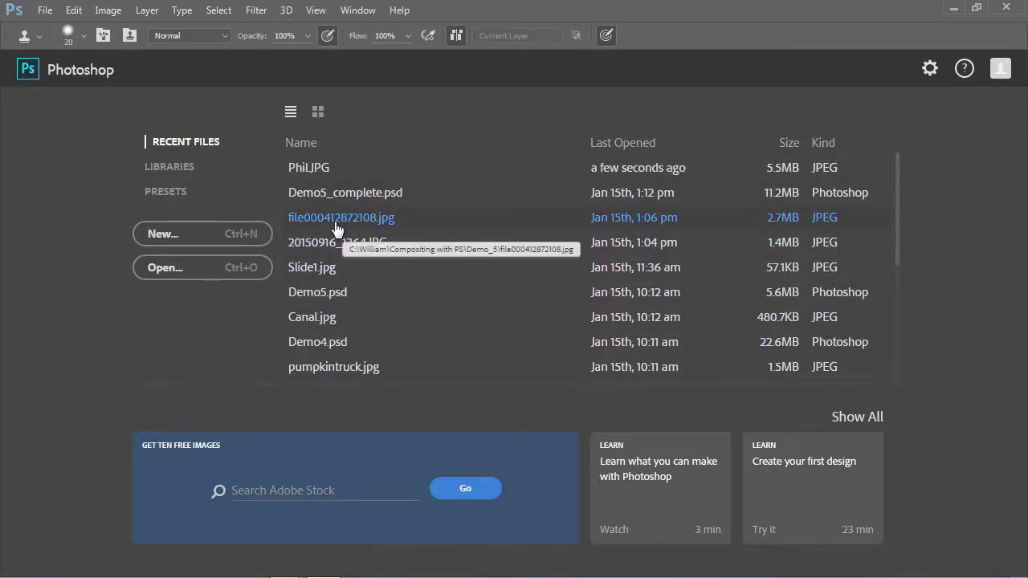
- Create a new print document from the Letter, 8.5 x 11 in, 300 DPI preset
left_click(181, 168)
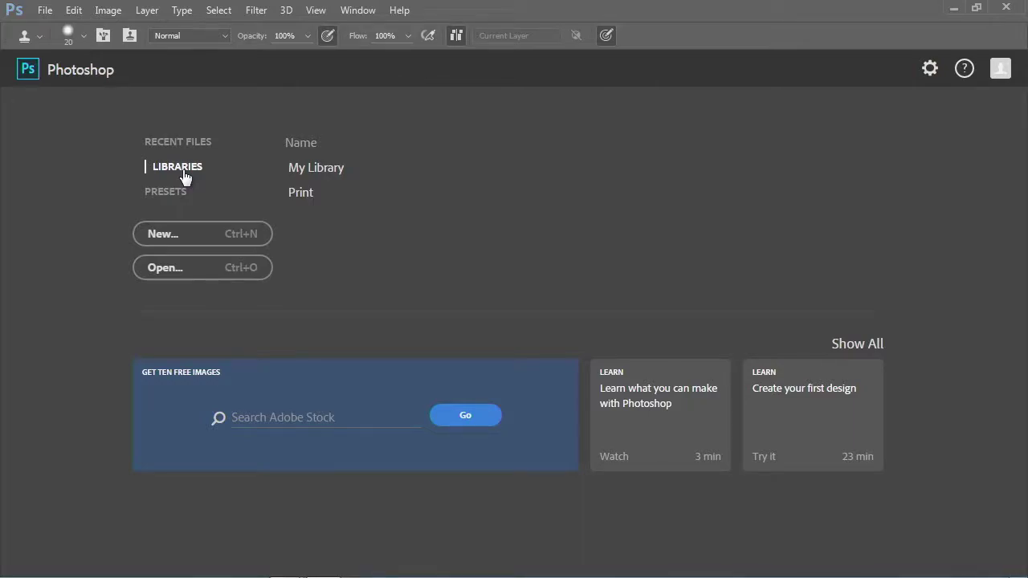
left_click(160, 195)
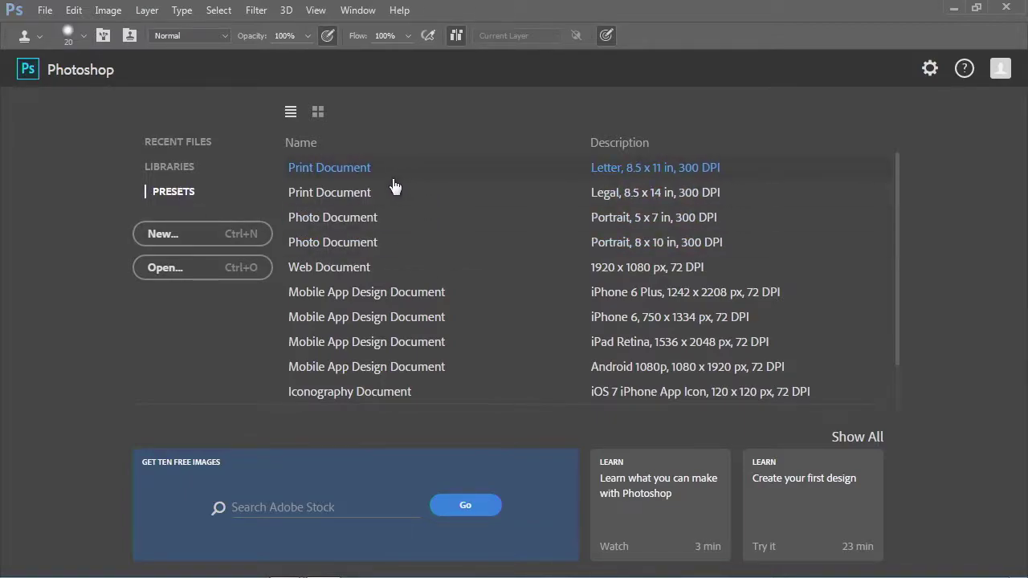
left_click(343, 177)
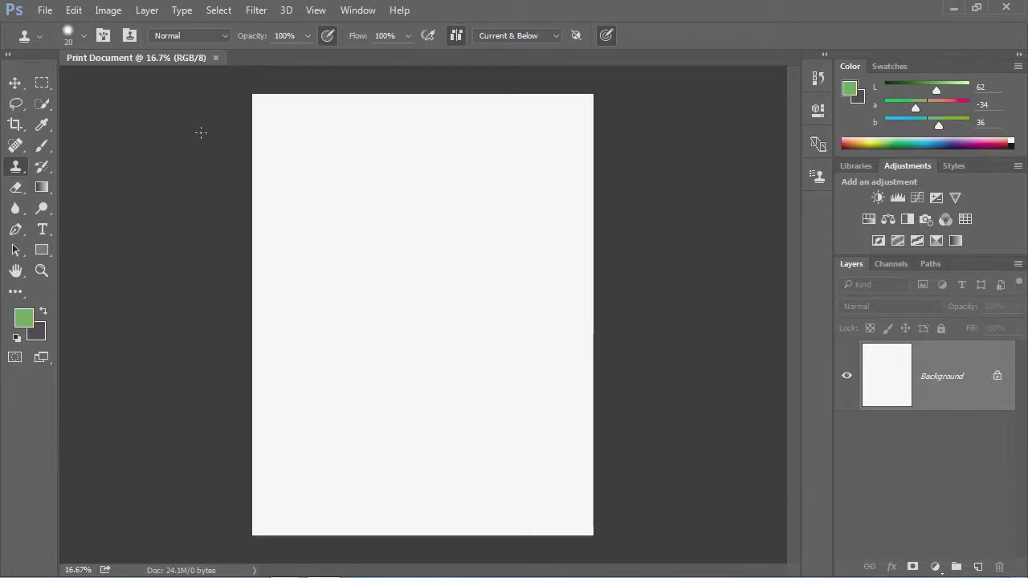
left_click(45, 10)
mouse_move(87, 11)
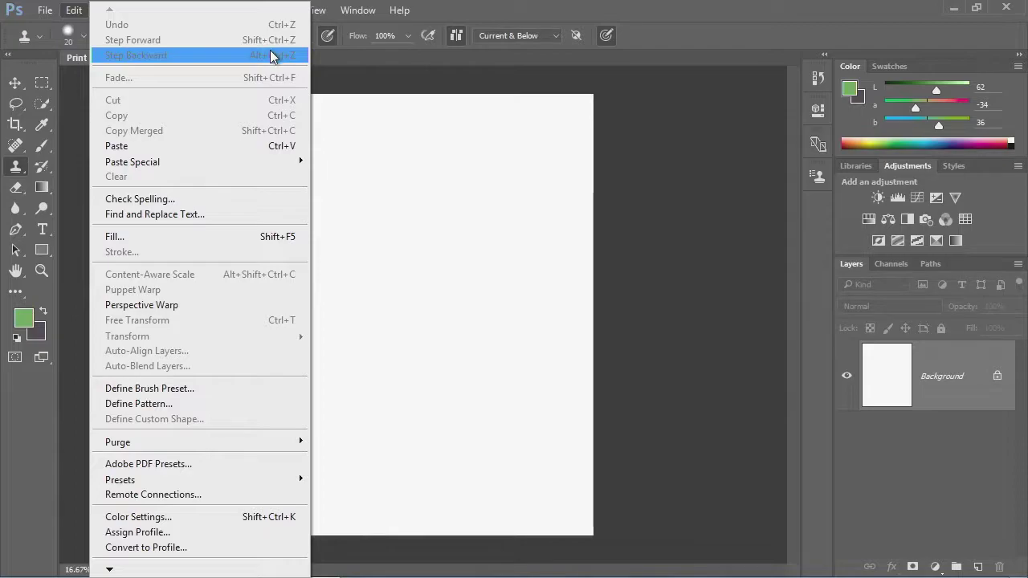
left_click(373, 64)
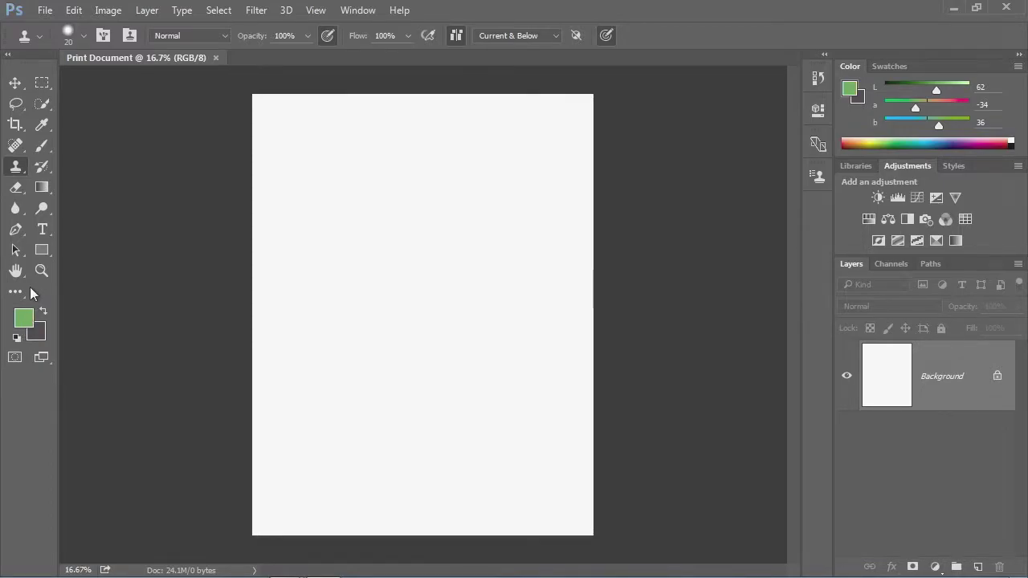
- Show the Brush panel and activate the Brush tool to make its tip settings available
left_click(16, 84)
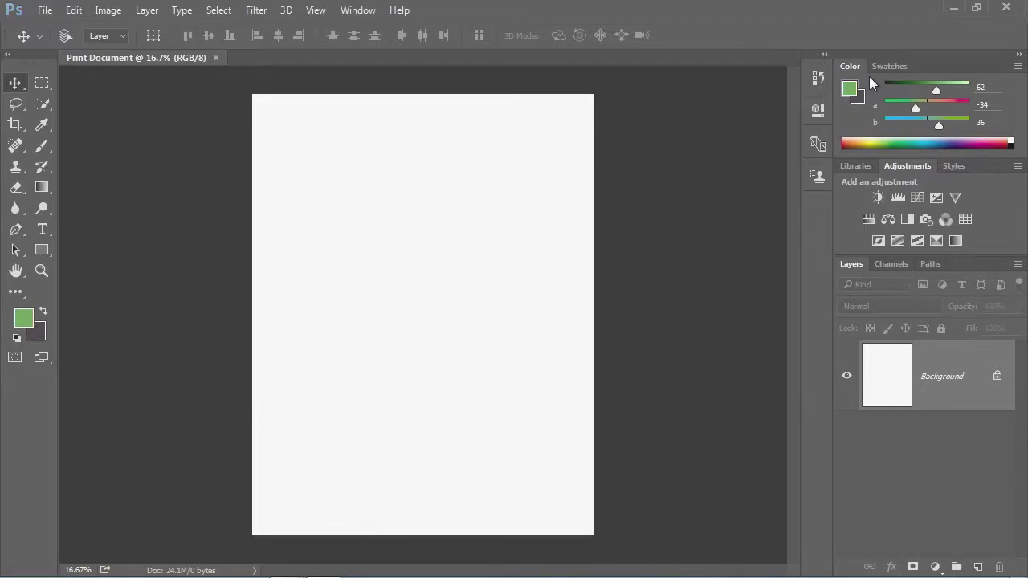
left_click(819, 179)
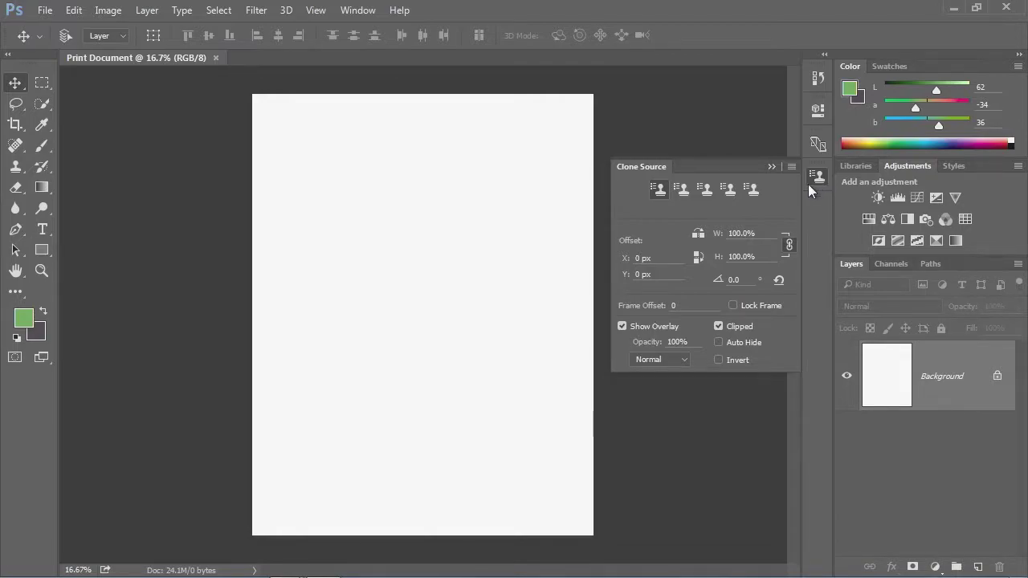
left_click(359, 11)
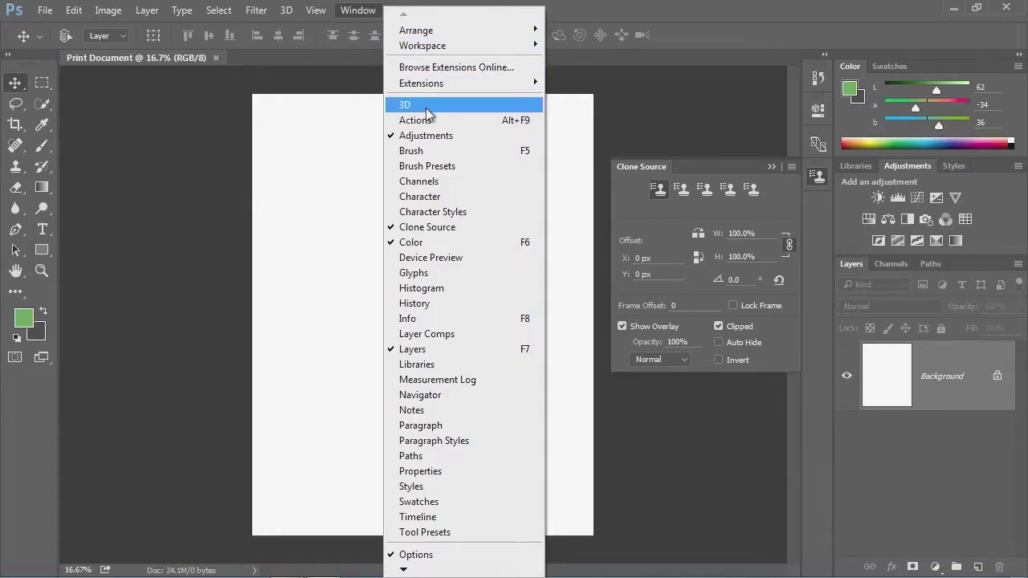
left_click(462, 154)
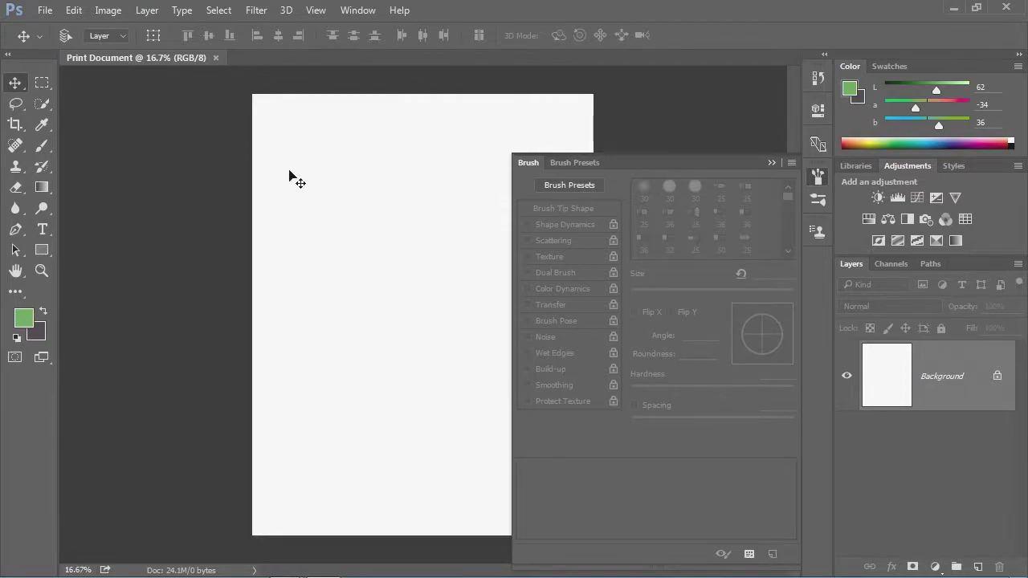
left_click(45, 147)
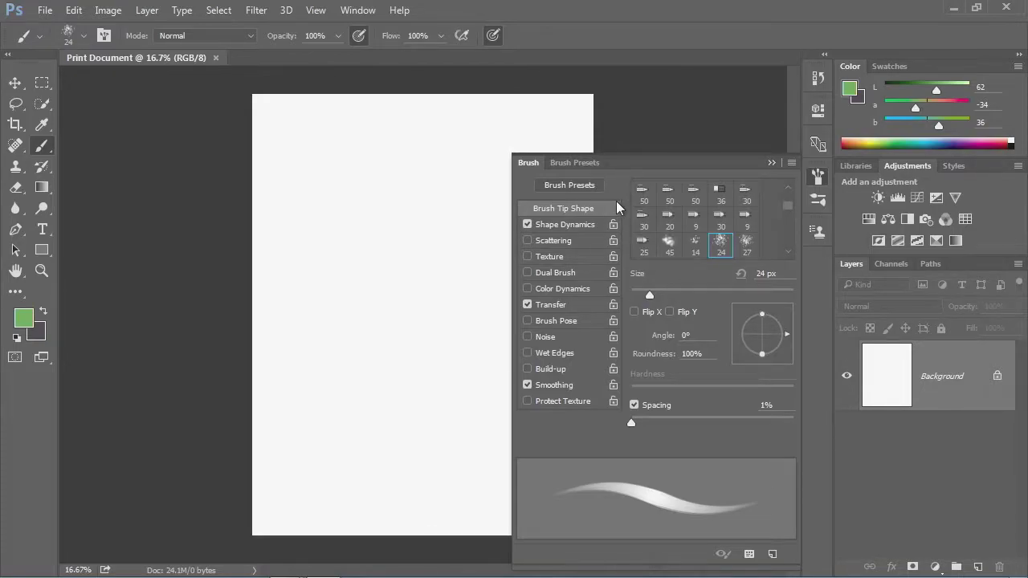
- Collapse the Brush panel to its icon and add the Paragraph Styles panel to the workspace
left_click(818, 176)
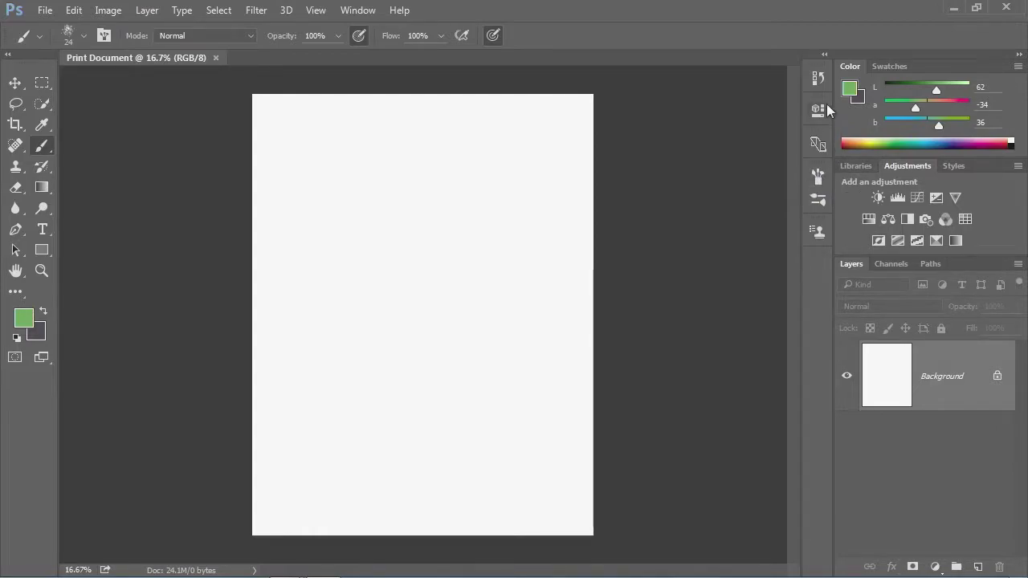
left_click(819, 177)
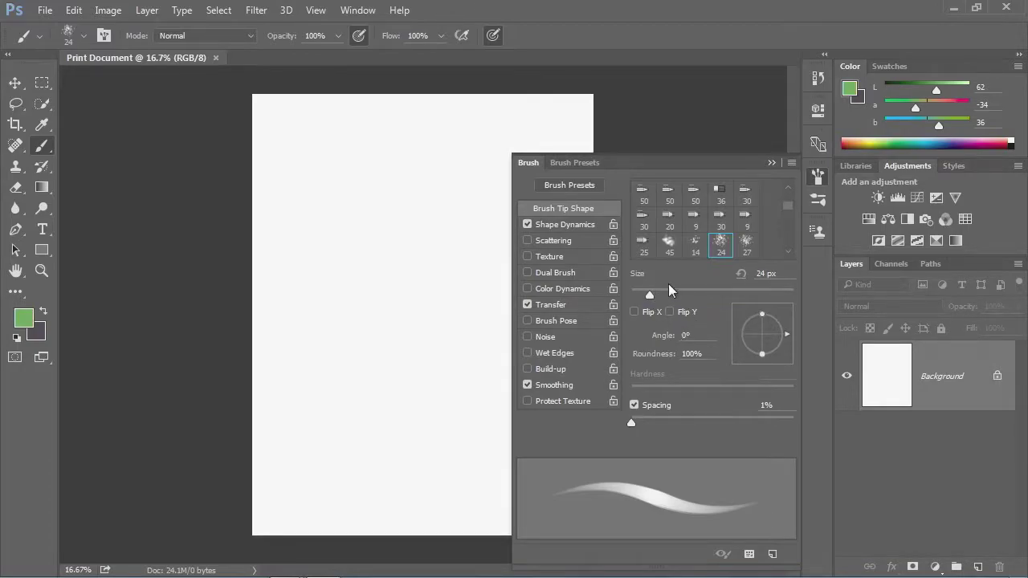
left_click(818, 178)
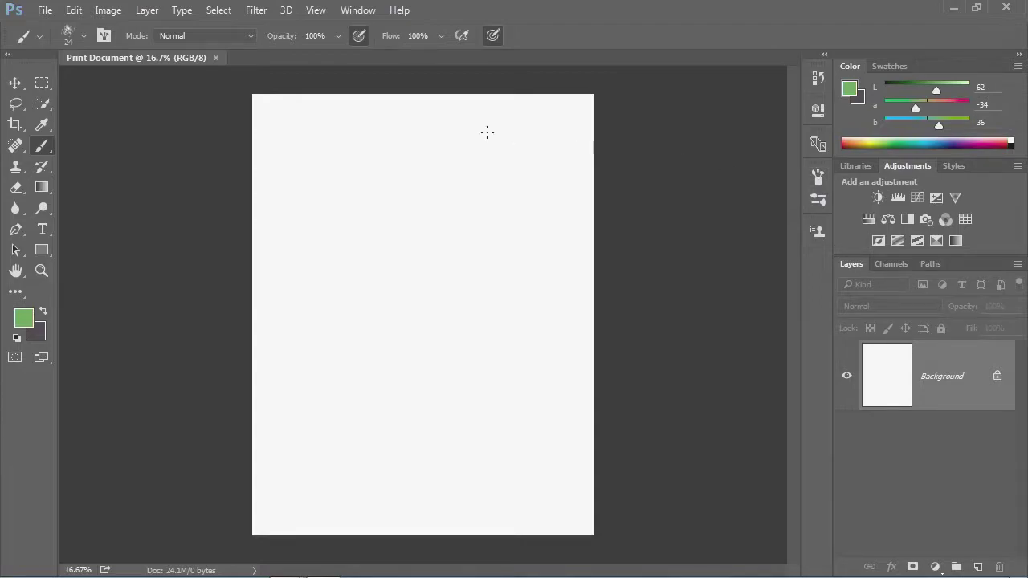
left_click(358, 10)
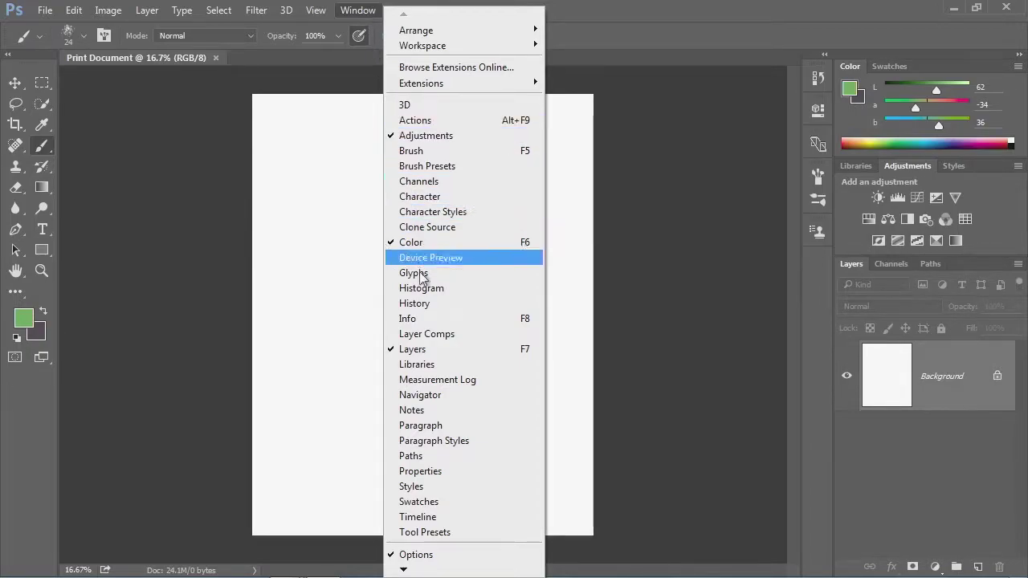
left_click(447, 448)
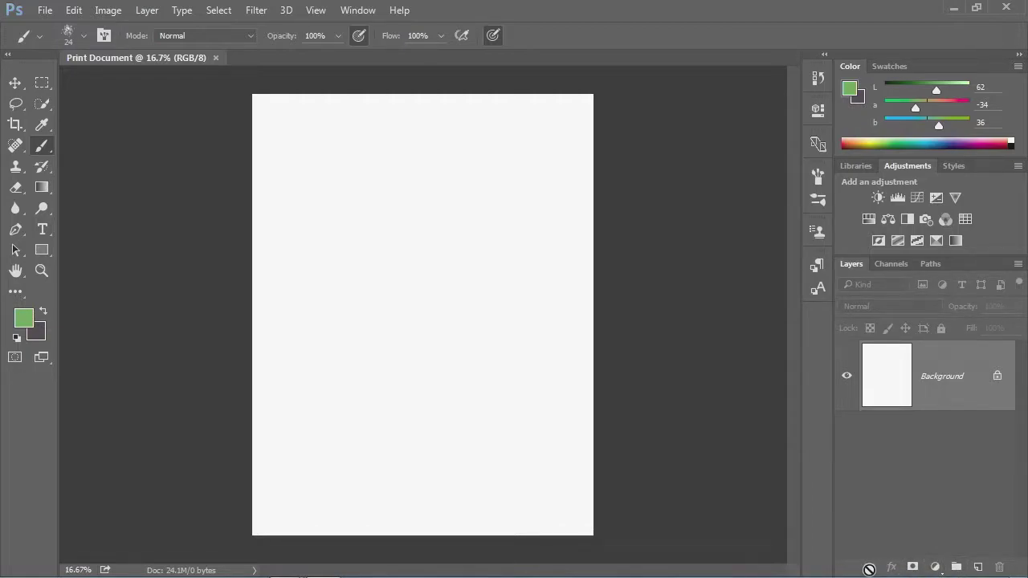
- Add a layer mask to the Background layer
left_click(914, 567)
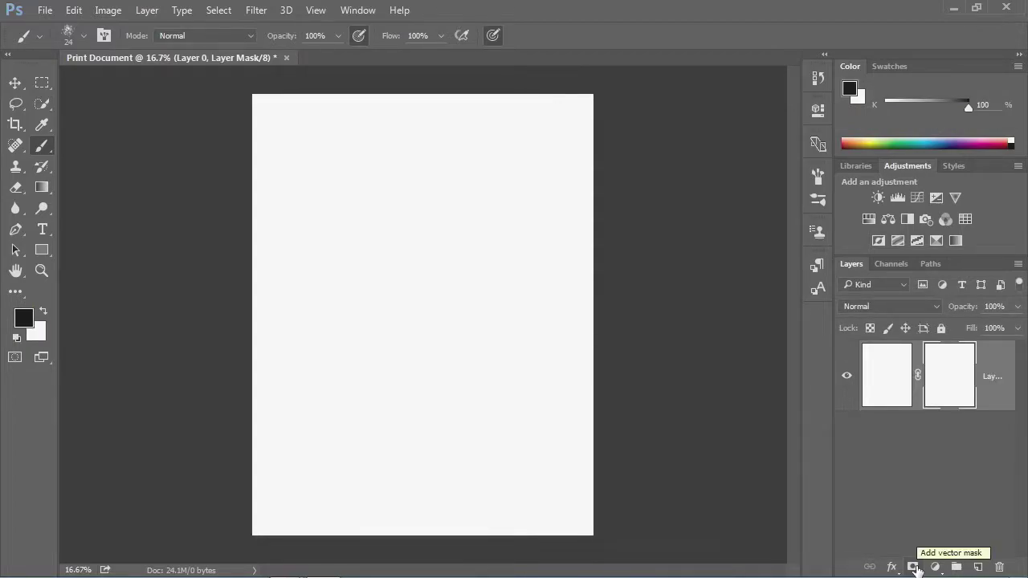
left_click(936, 567)
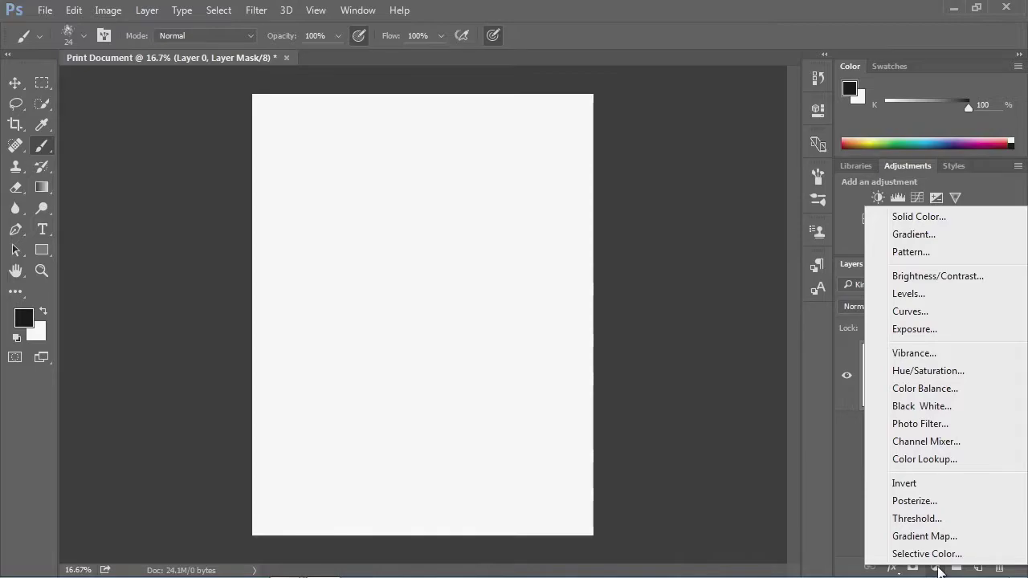
left_click(856, 519)
- Add a blank layer above the masked layer and delete that new layer again
left_click(976, 567)
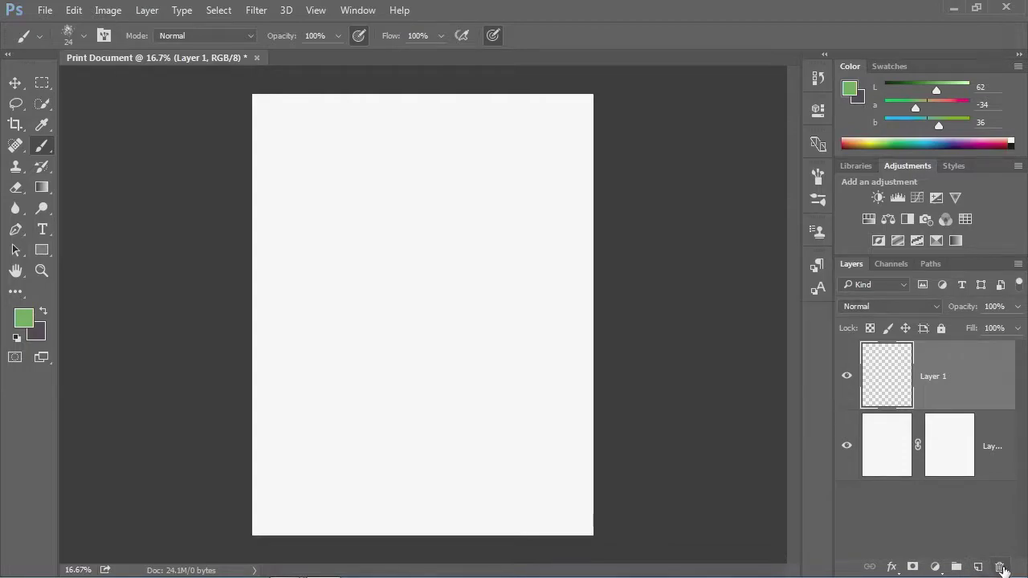
left_click(1000, 567)
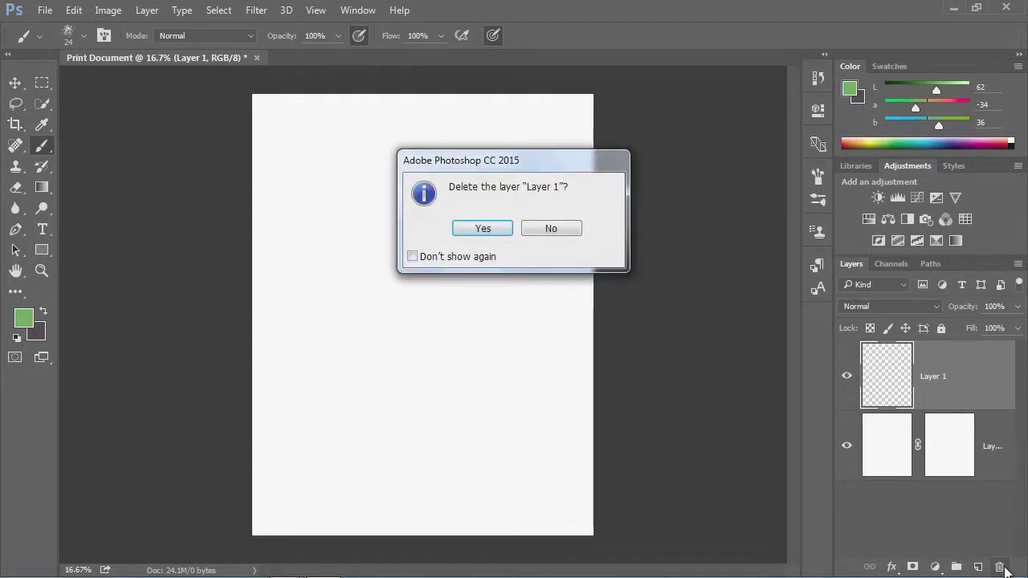
left_click(487, 231)
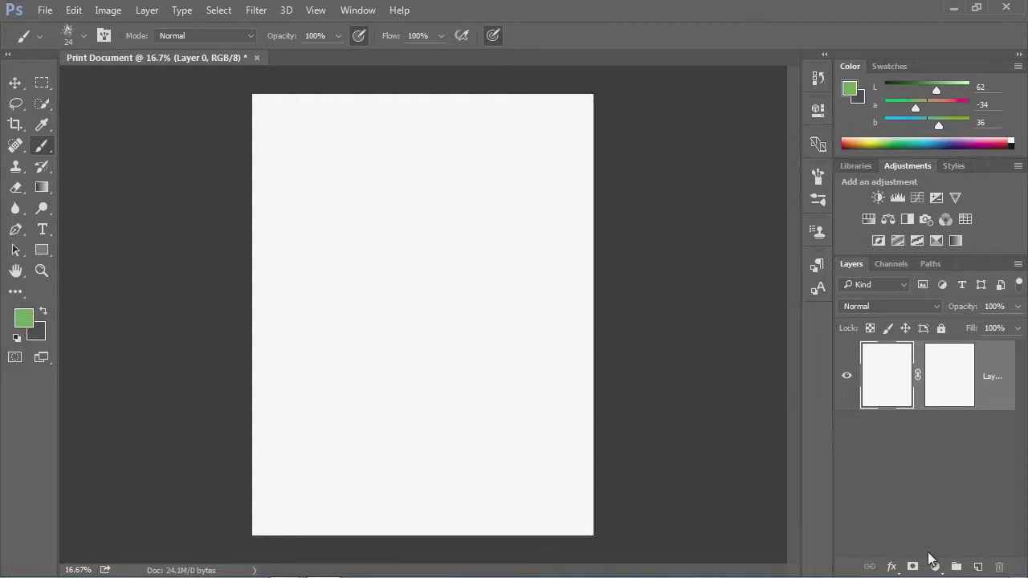
left_click(1018, 265)
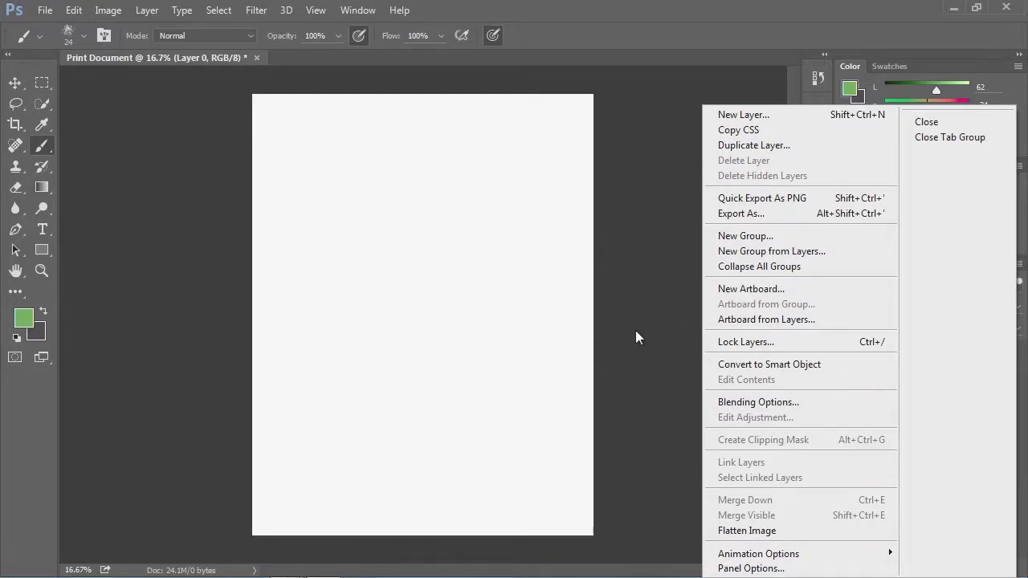
left_click(645, 271)
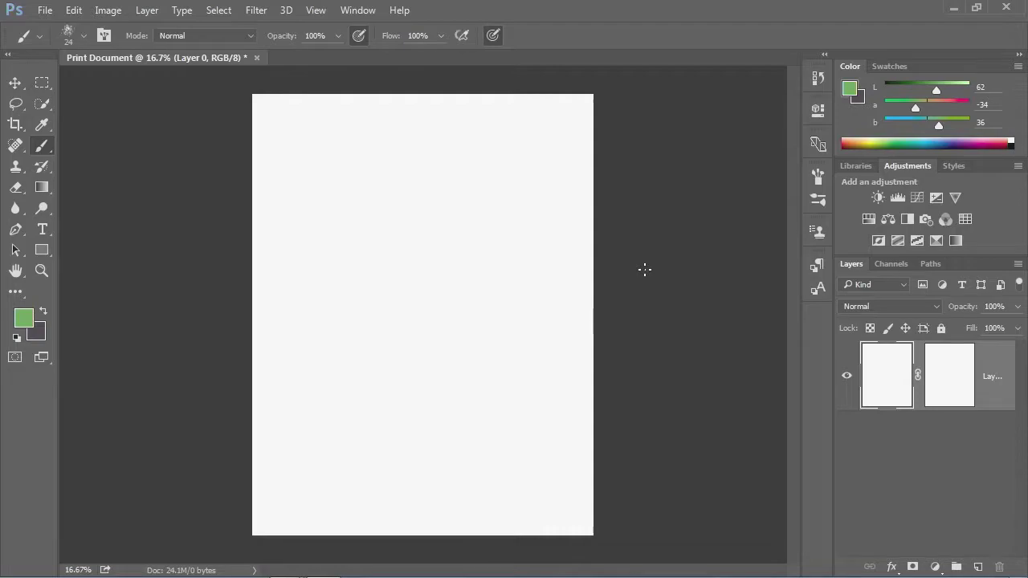
left_click(1017, 166)
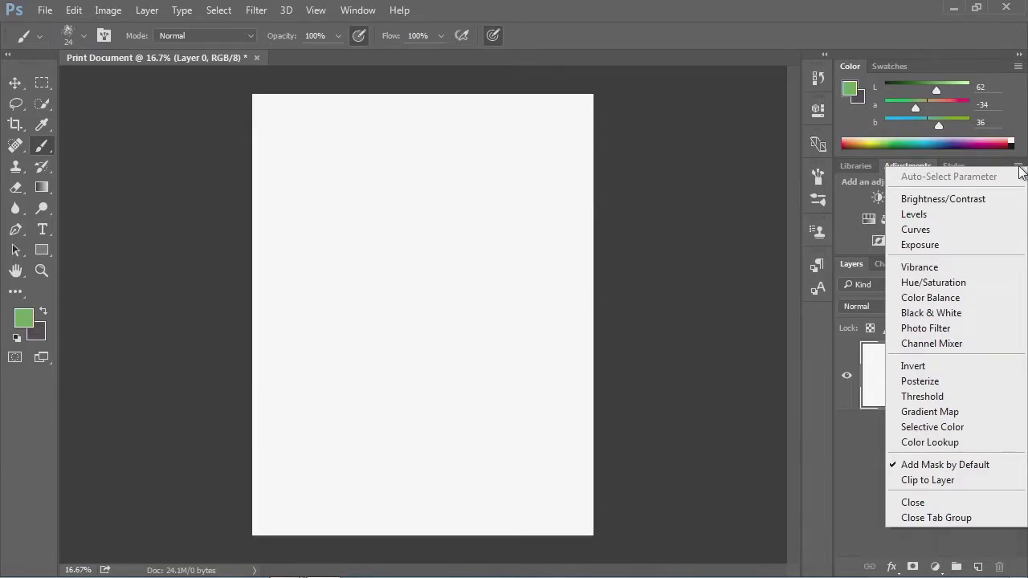
left_click(1019, 168)
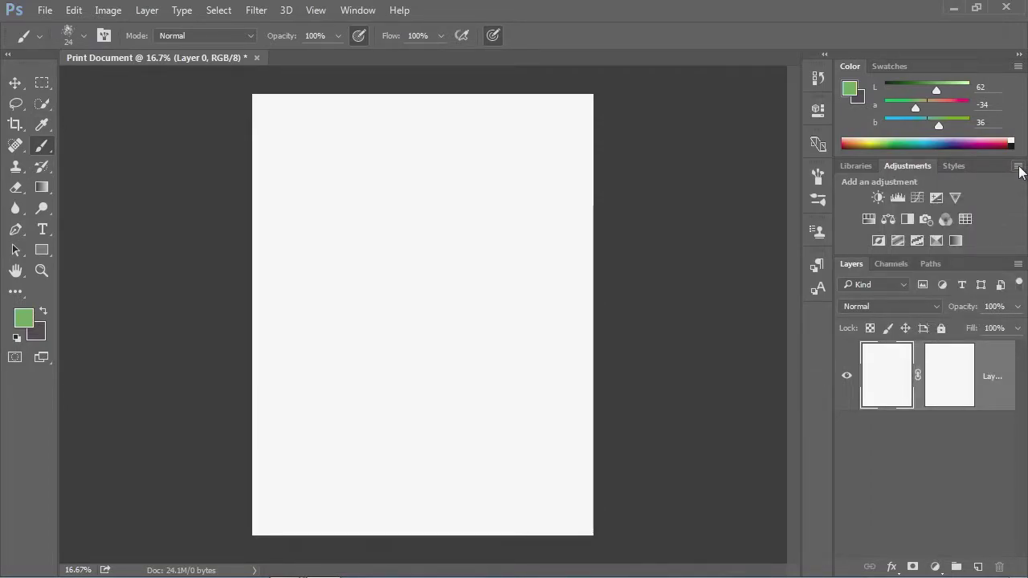
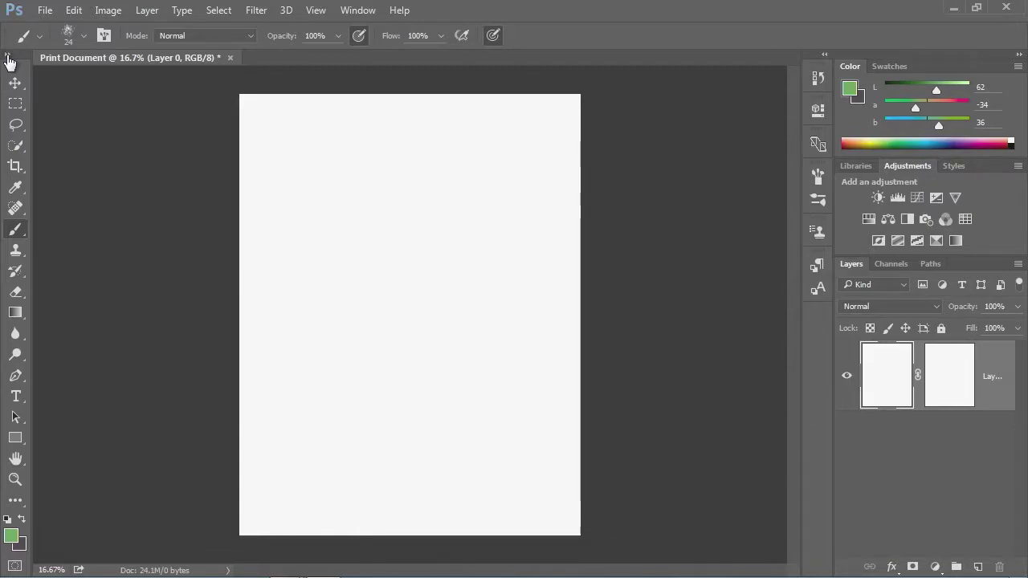
- Set the toolbar to two columns and examine the tools grouped under Brush, History Brush, Clone Stamp and Spot Healing Brush
left_click(8, 56)
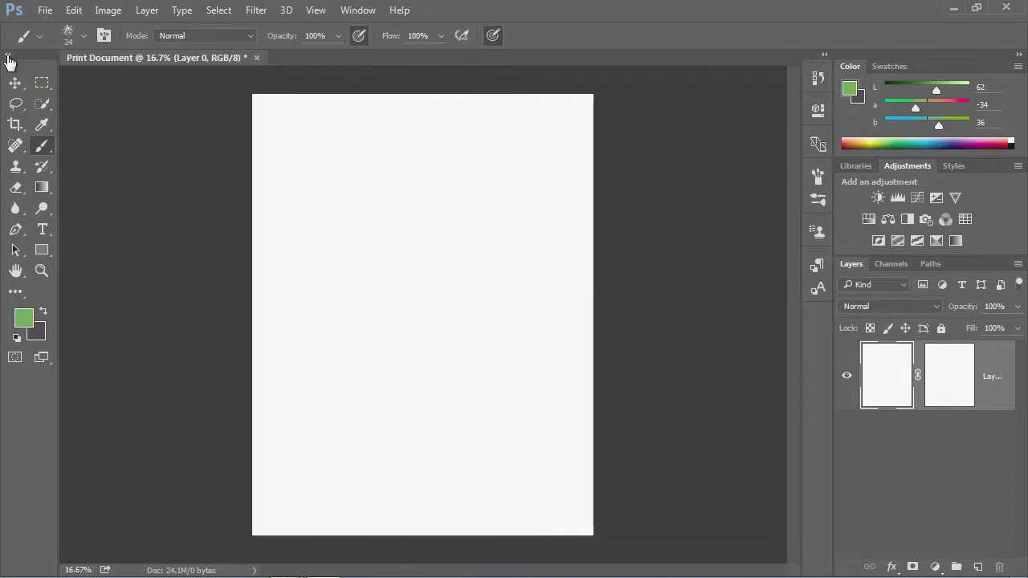
right_click(48, 147)
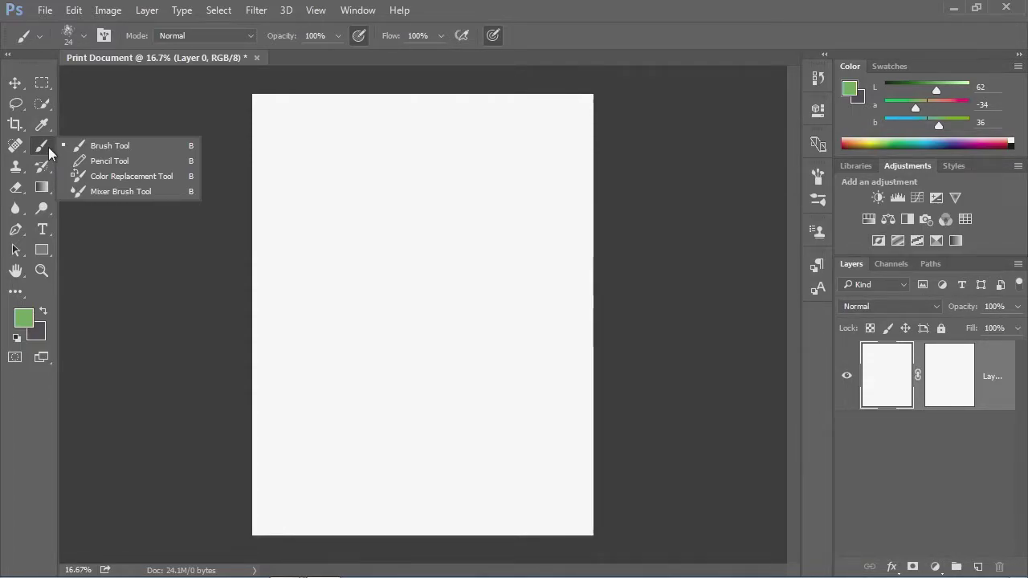
left_click(47, 149)
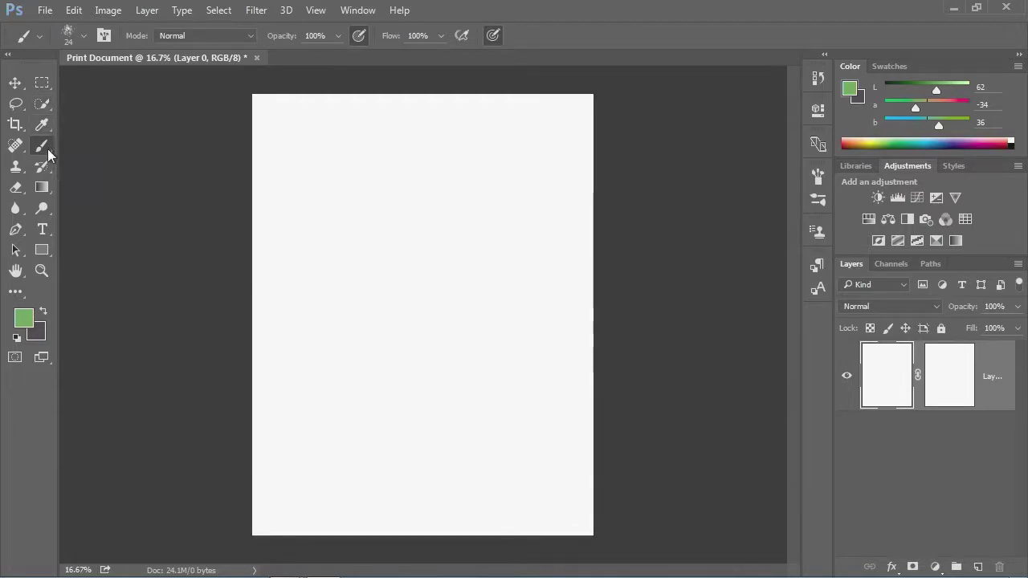
left_click(47, 167)
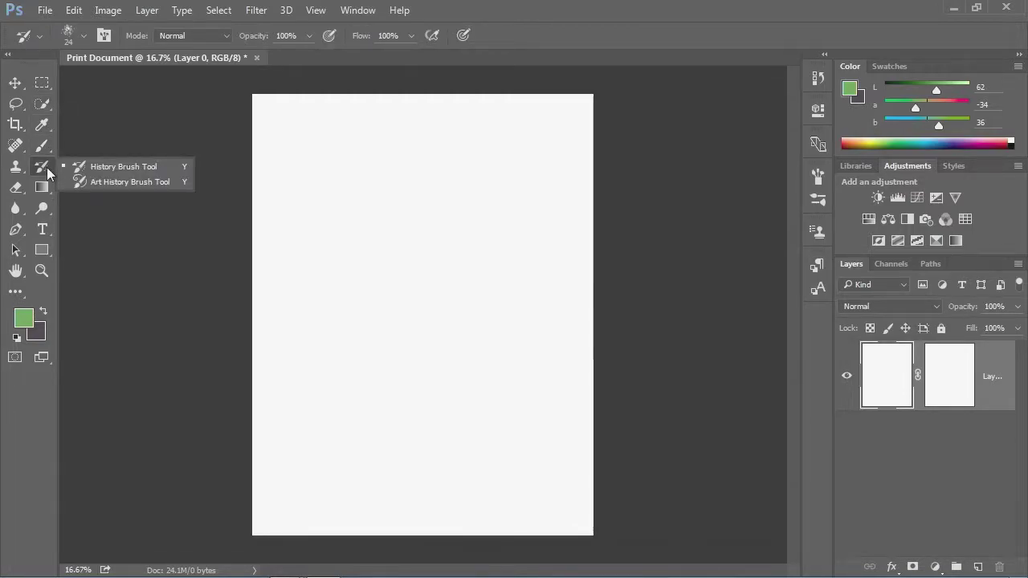
left_click(19, 173)
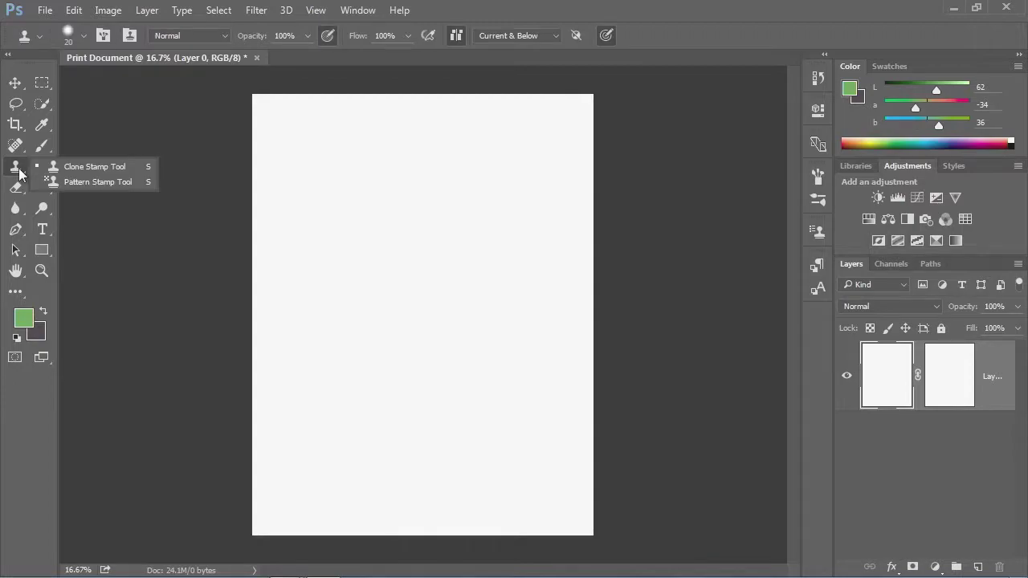
left_click(19, 172)
left_click(23, 150)
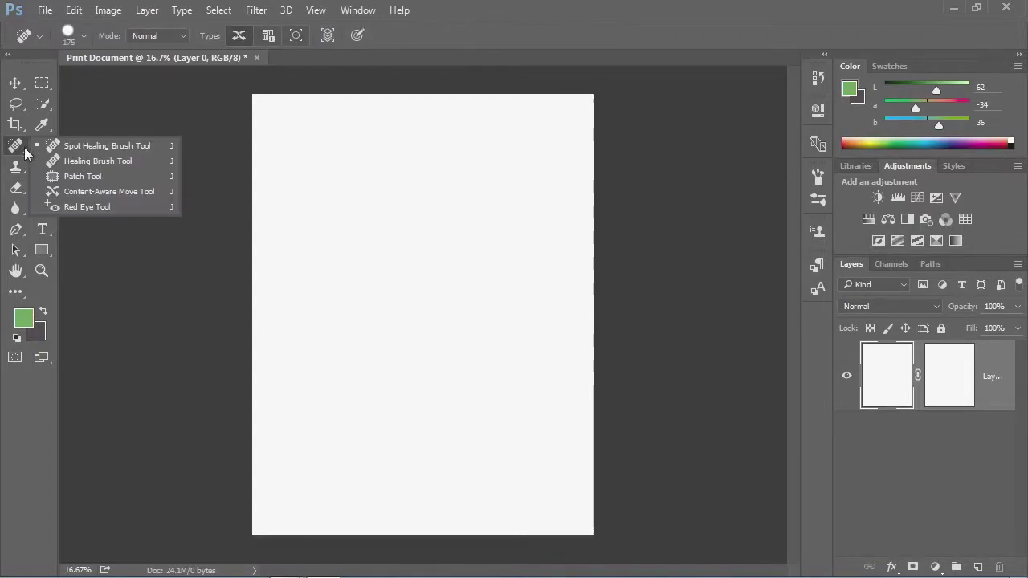
left_click(24, 151)
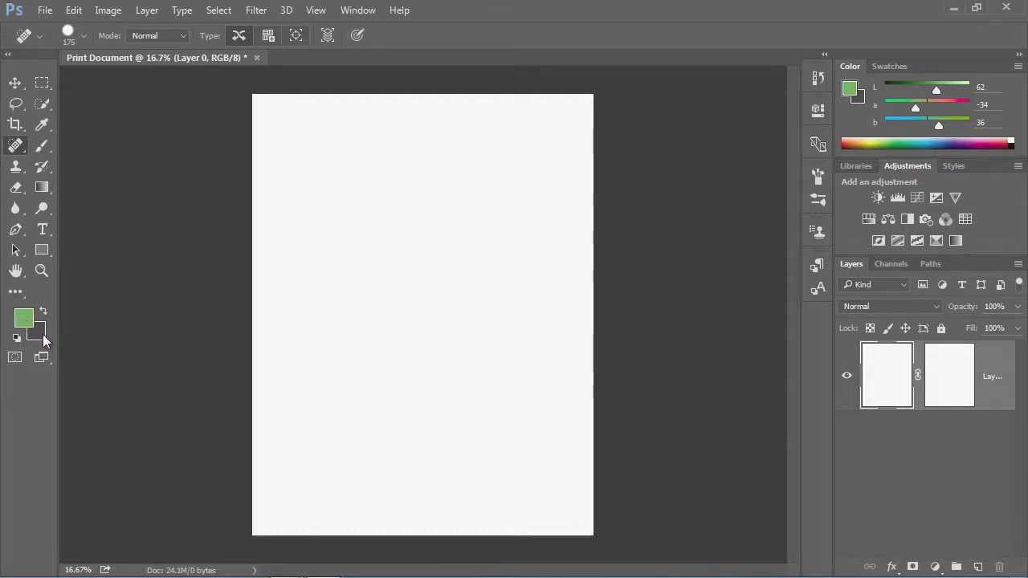
- Customize the toolbar by moving the Artboard Tool into the extra tools
left_click(19, 294)
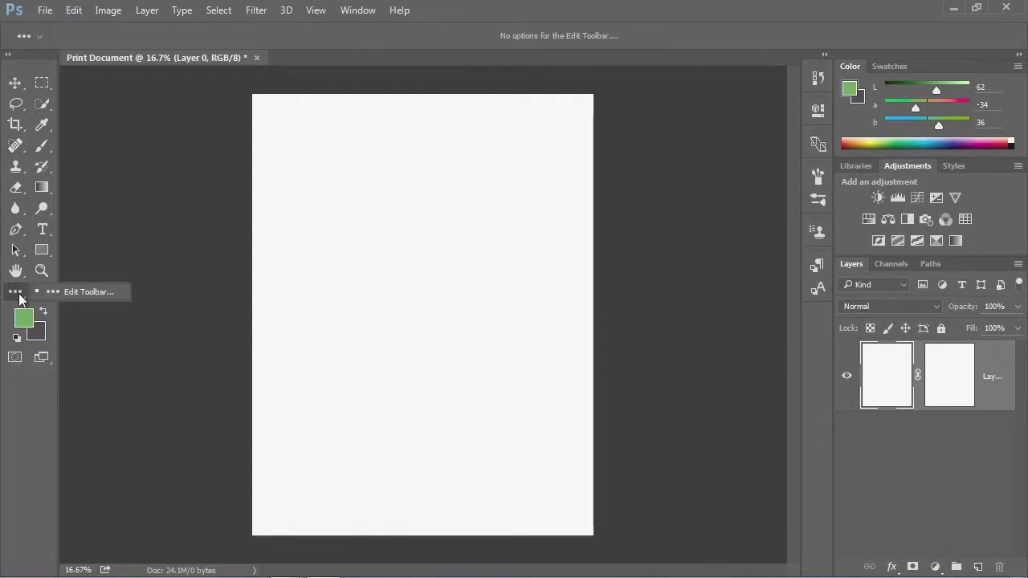
left_click(94, 292)
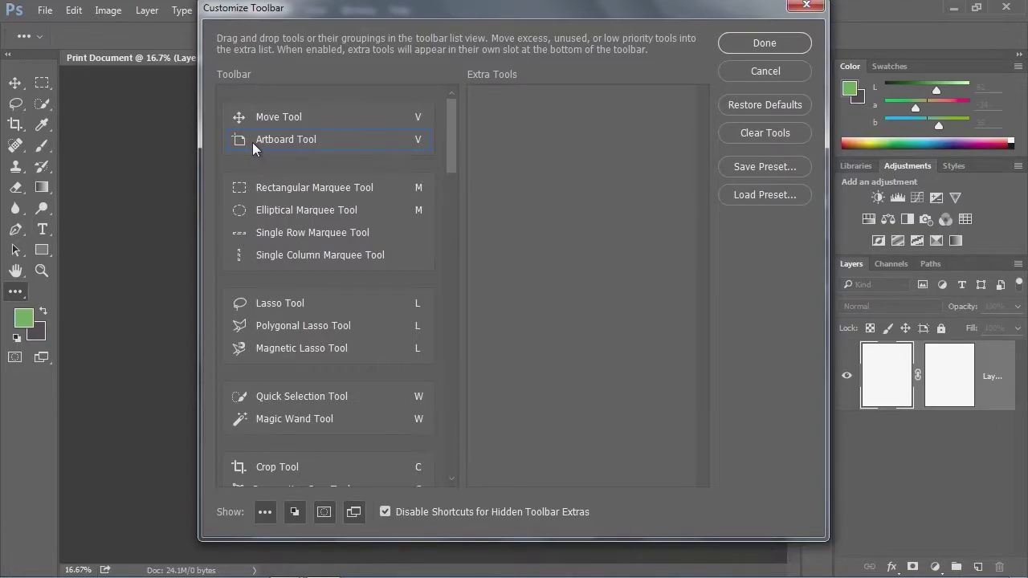
left_click_drag(253, 142, 550, 190)
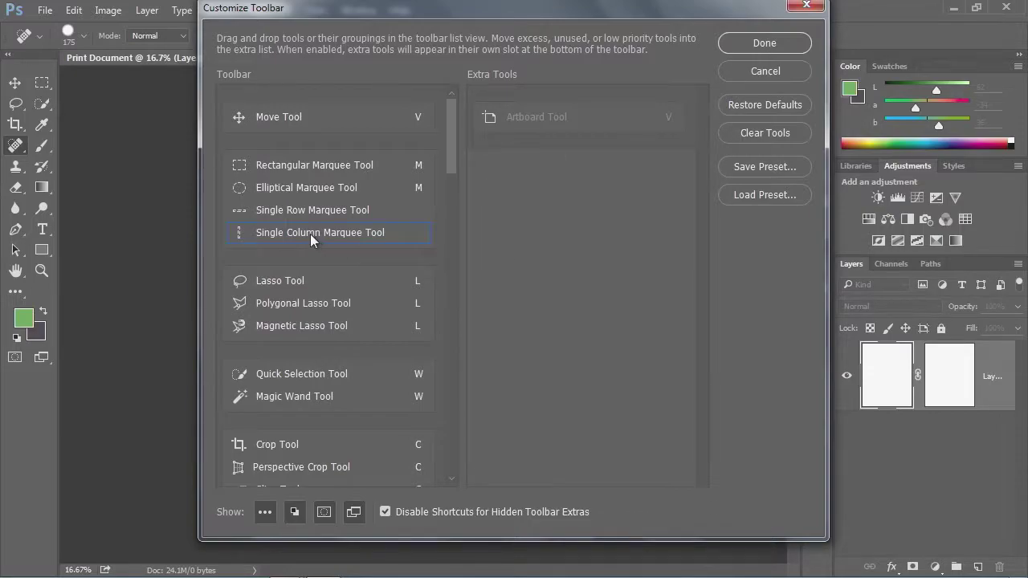
- Move the Single Row Marquee, Single Column Marquee, Slice and Slice Select tools into the extra tools
left_click_drag(271, 210, 524, 196)
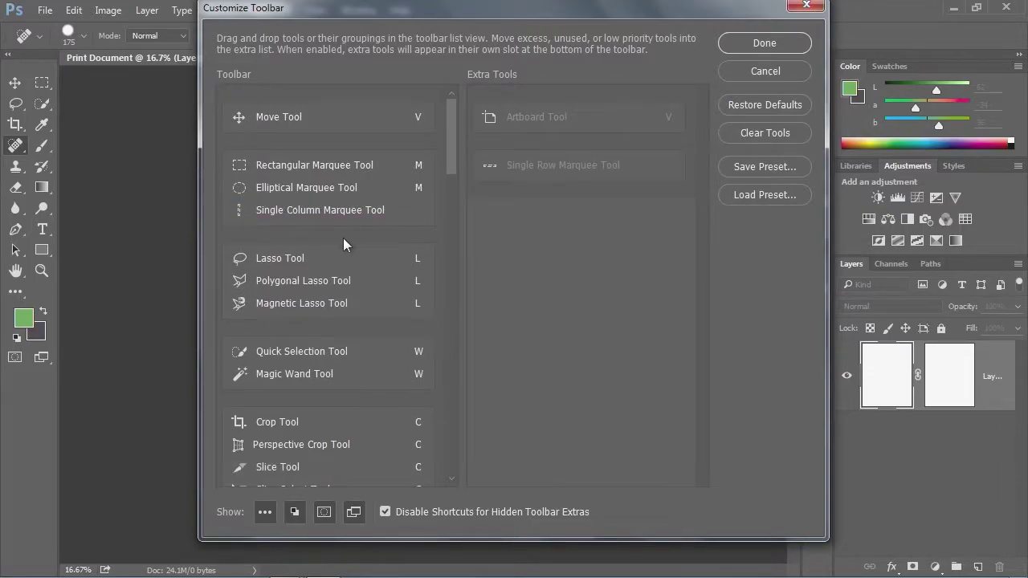
left_click_drag(283, 212, 530, 217)
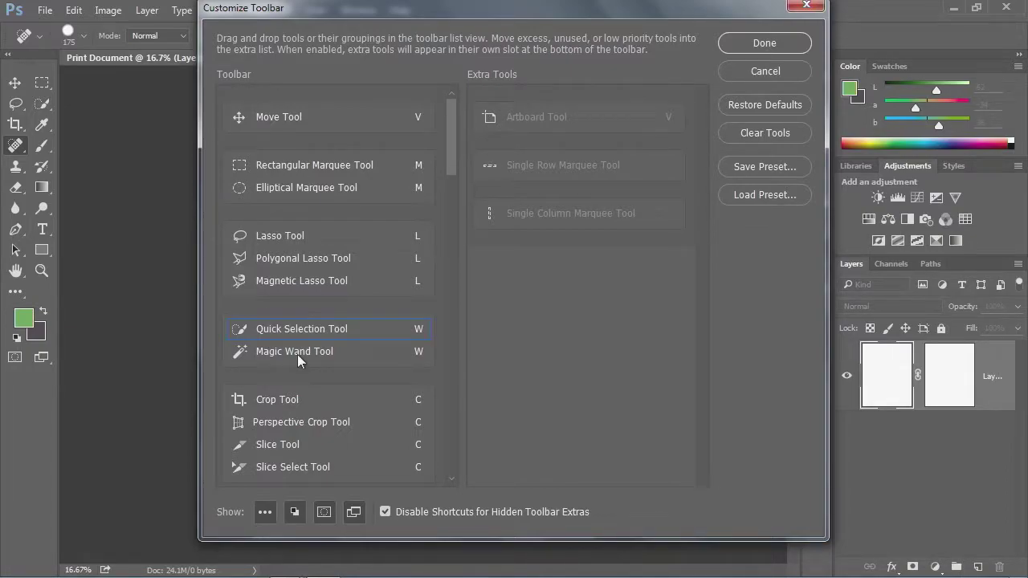
scroll(343, 409, "down", 1)
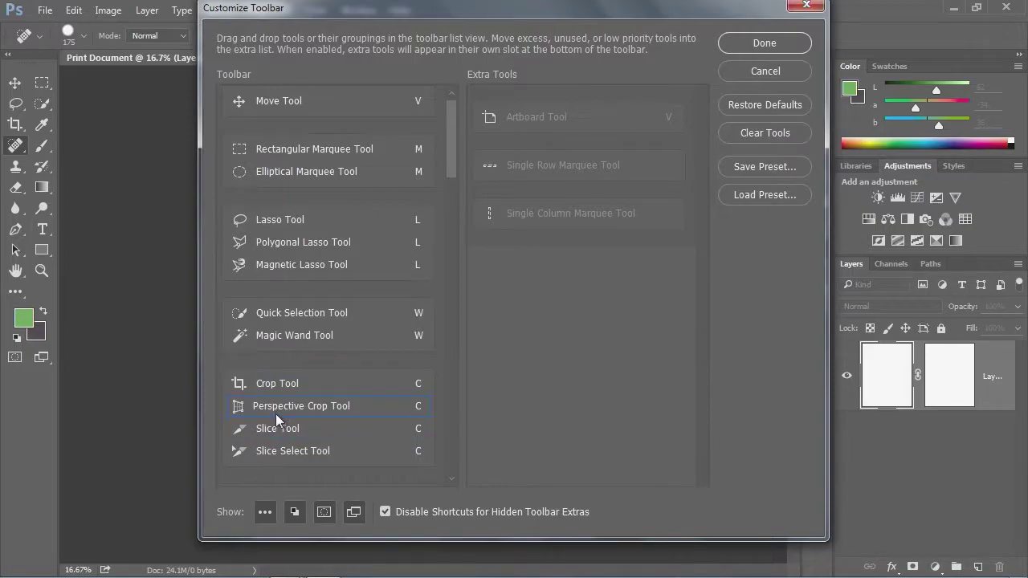
left_click_drag(275, 425, 528, 409)
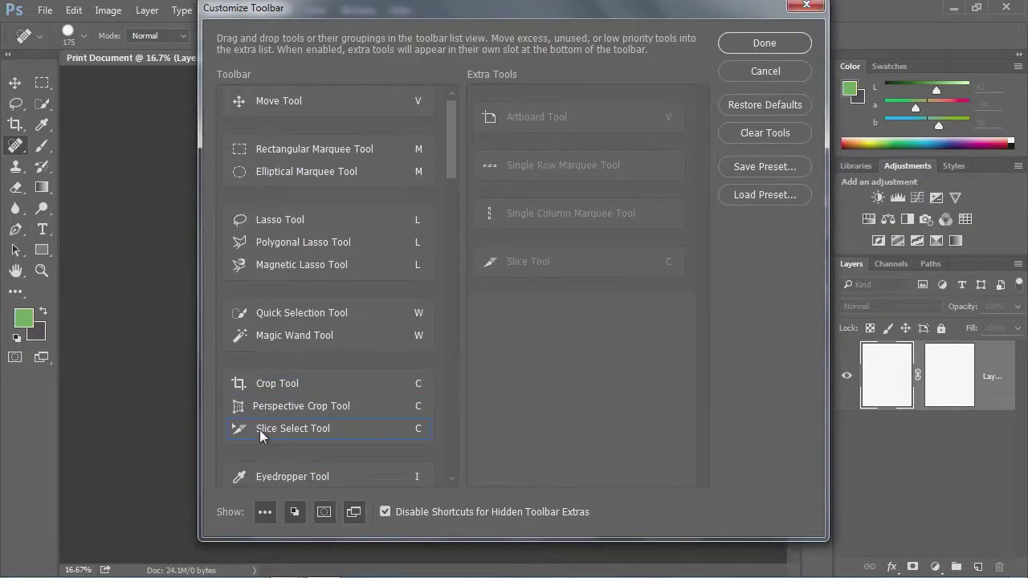
left_click_drag(260, 429, 516, 388)
- Split the Spot Healing Brush group so that Spot Healing Brush, Healing Brush, Patch, Content-Aware Move and Red Eye each have their own toolbar slot
scroll(392, 327, "down", 2)
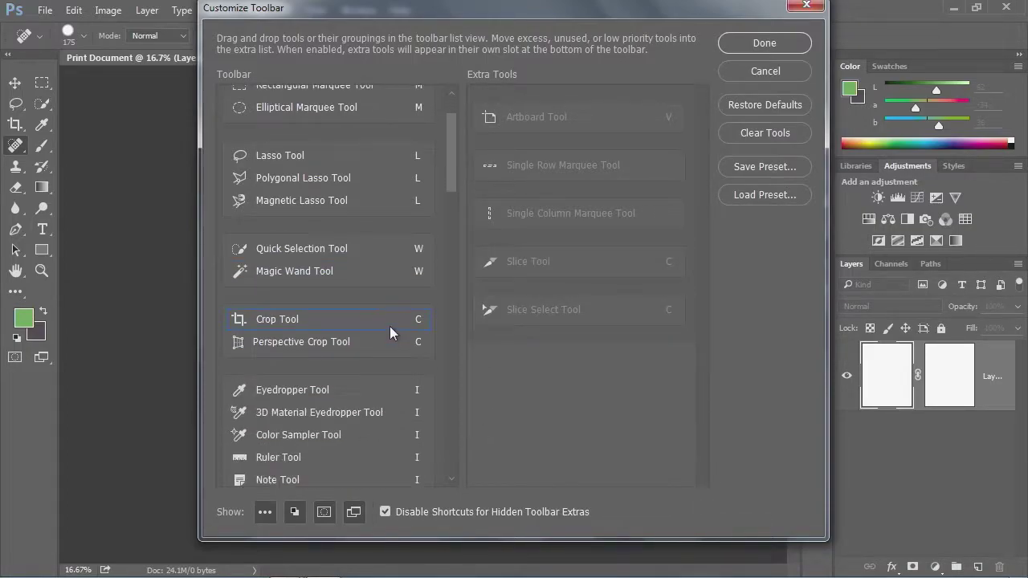
scroll(389, 327, "down", 3)
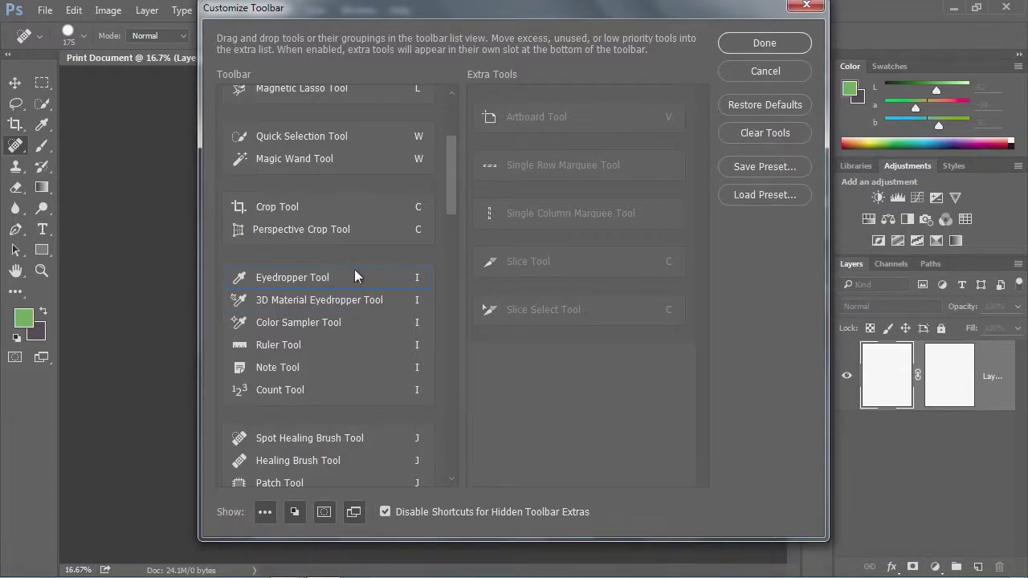
left_click_drag(451, 190, 454, 245)
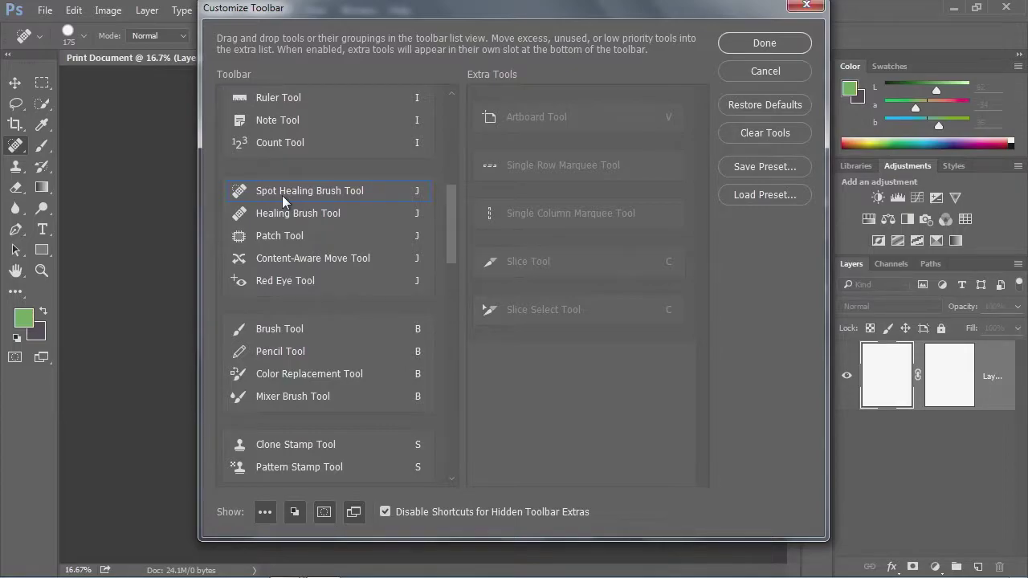
left_click_drag(269, 186, 268, 175)
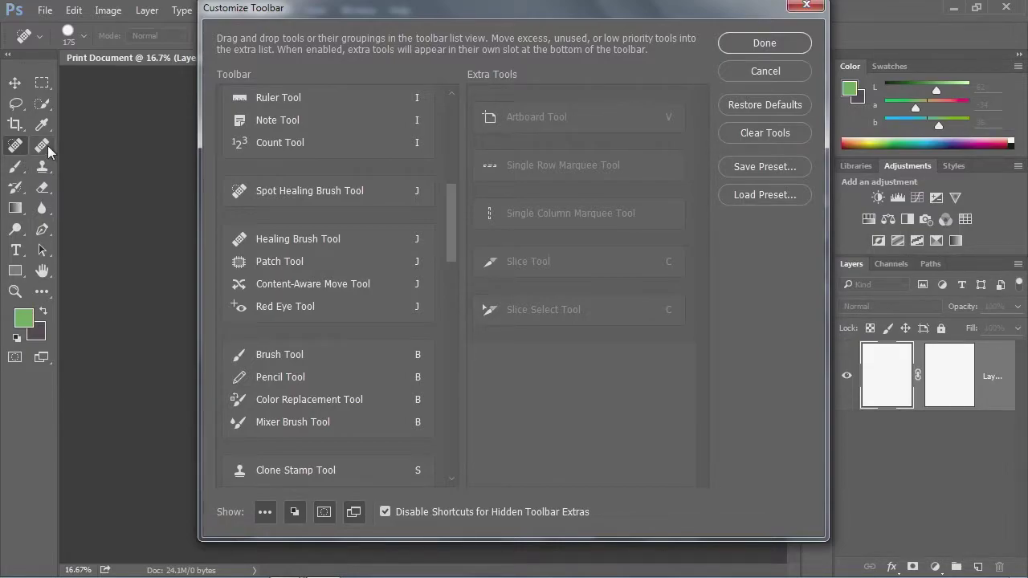
left_click_drag(254, 240, 257, 224)
left_click_drag(270, 294, 266, 329)
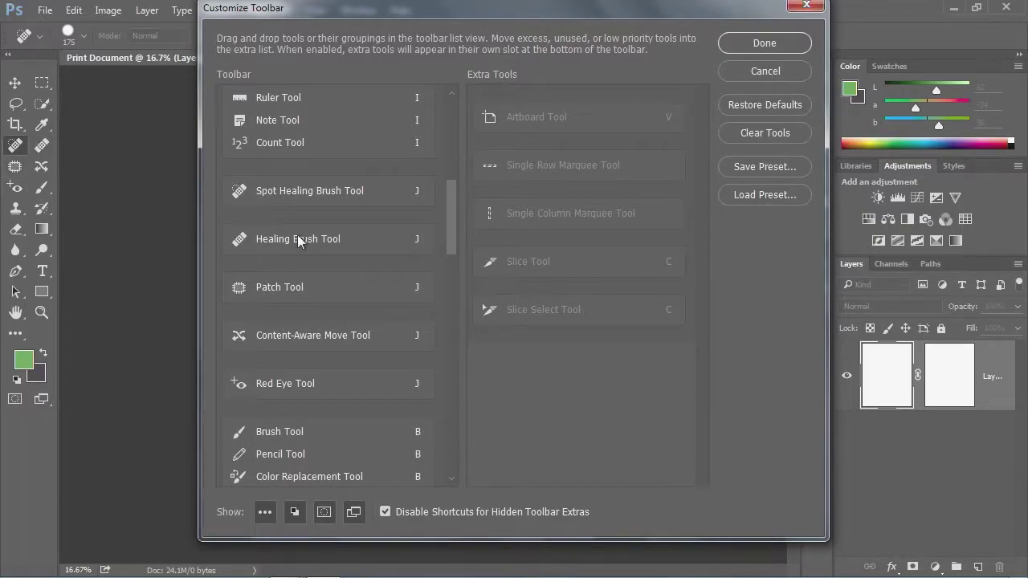
- Move the Pattern Stamp Tool and Art History Brush Tool into the extra tools
scroll(366, 327, "down", 5)
scroll(329, 318, "down", 2)
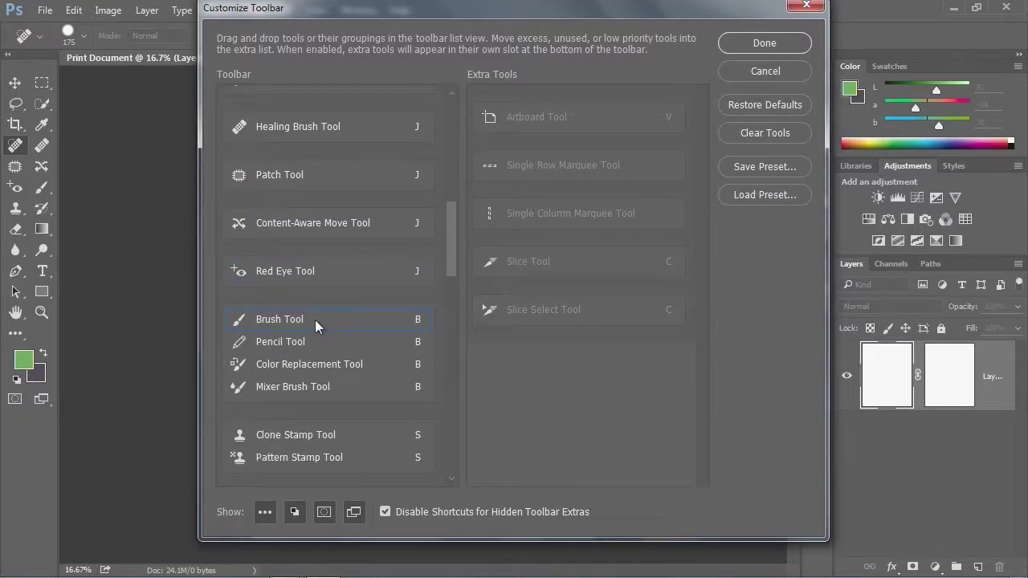
scroll(274, 357, "down", 1)
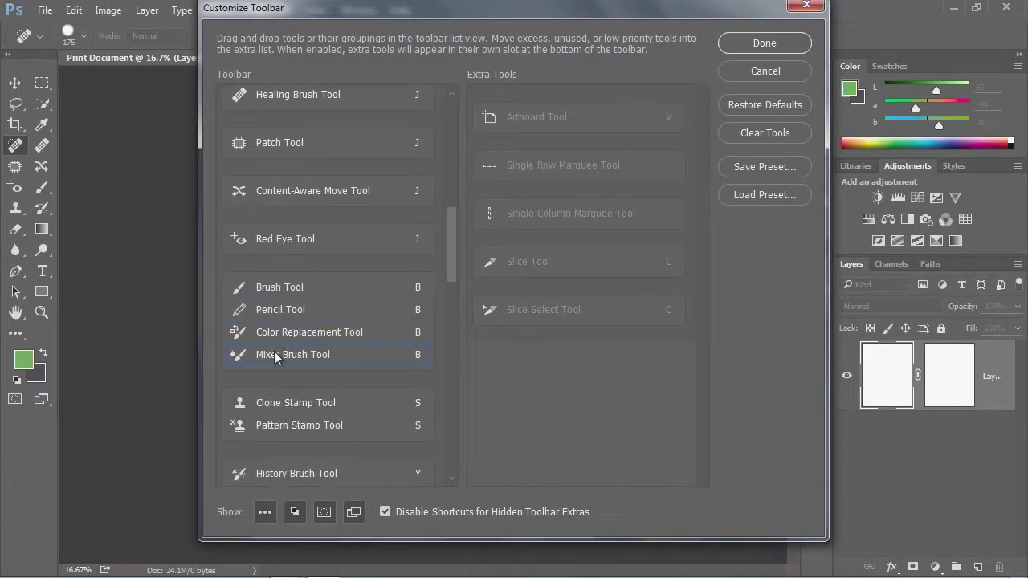
scroll(274, 351, "down", 2)
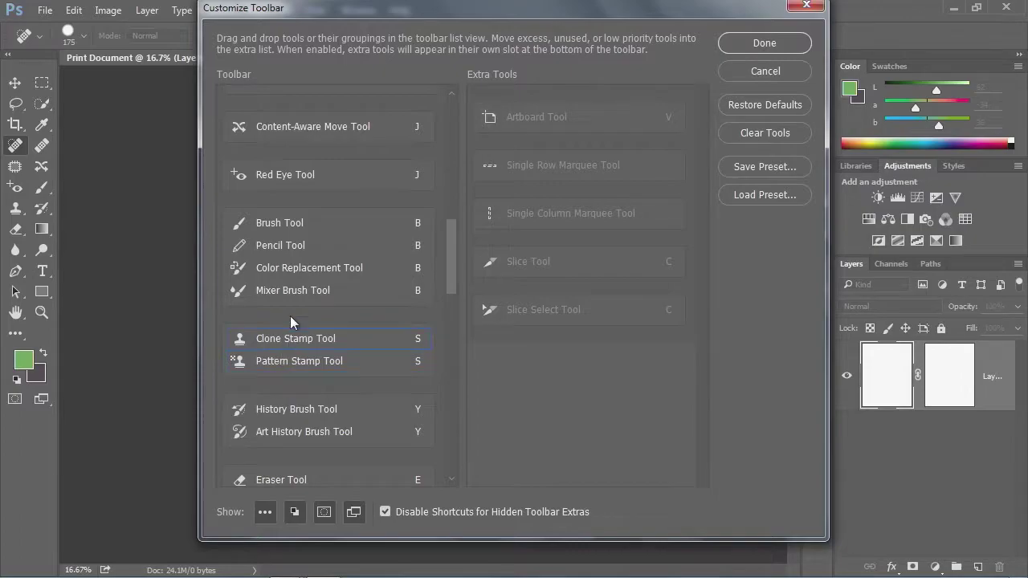
left_click_drag(272, 367, 544, 364)
mouse_move(308, 402)
left_mouse_down()
mouse_move(538, 400)
mouse_move(529, 408)
left_mouse_up()
scroll(400, 392, "down", 2)
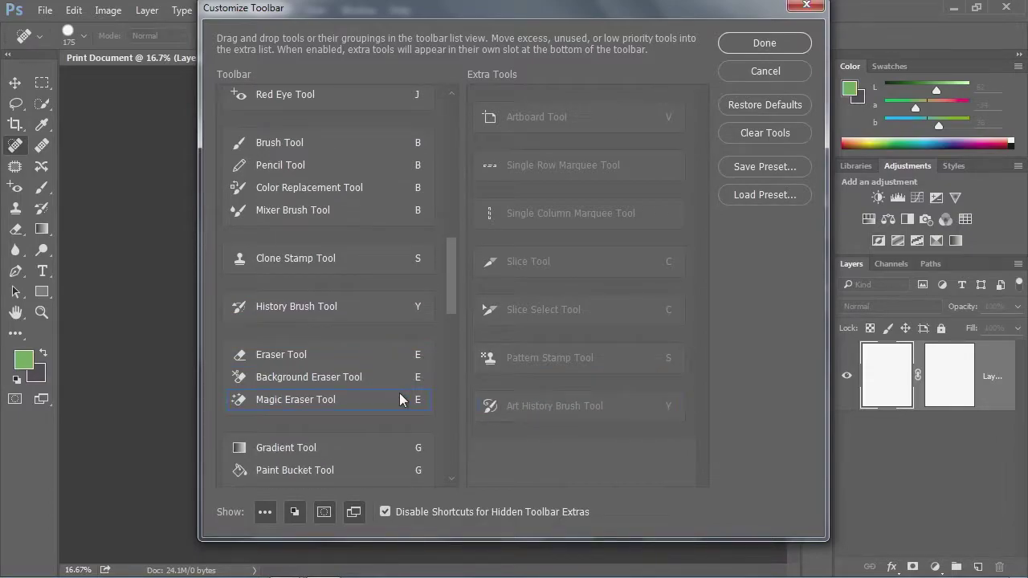
scroll(398, 388, "down", 3)
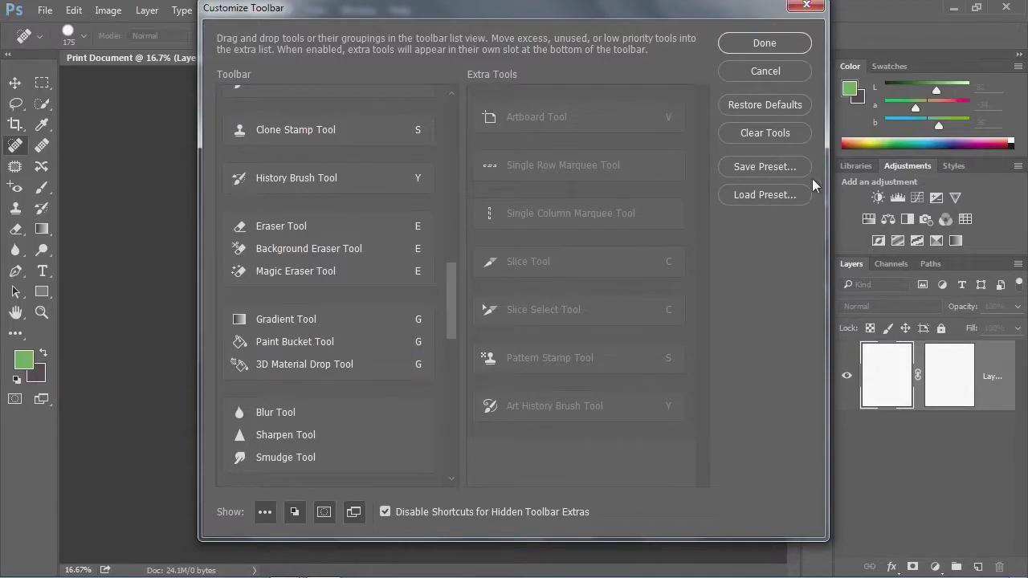
- Apply the toolbar customization and select the Slice Tool from the extra tools
left_click(785, 48)
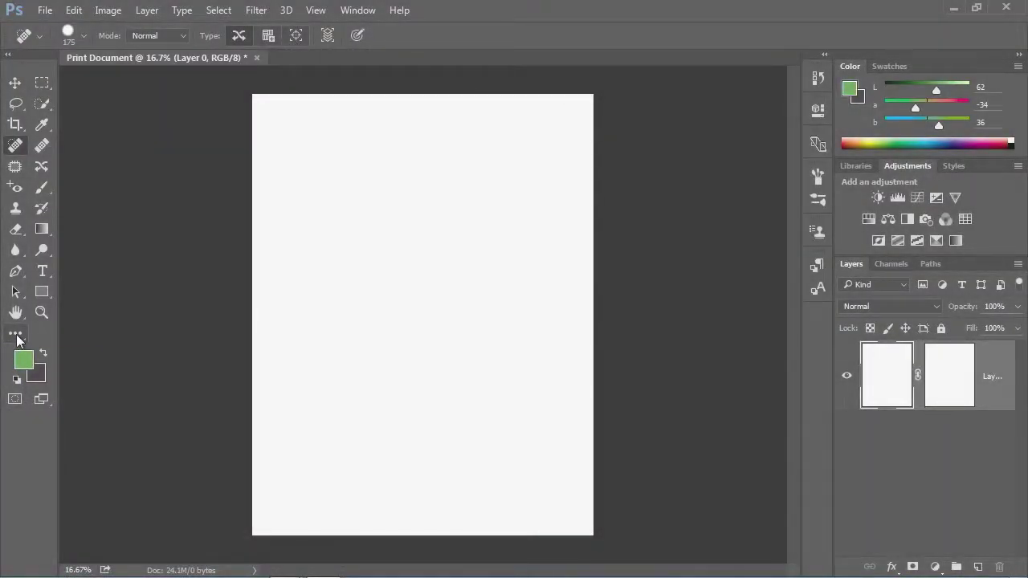
left_click(16, 336)
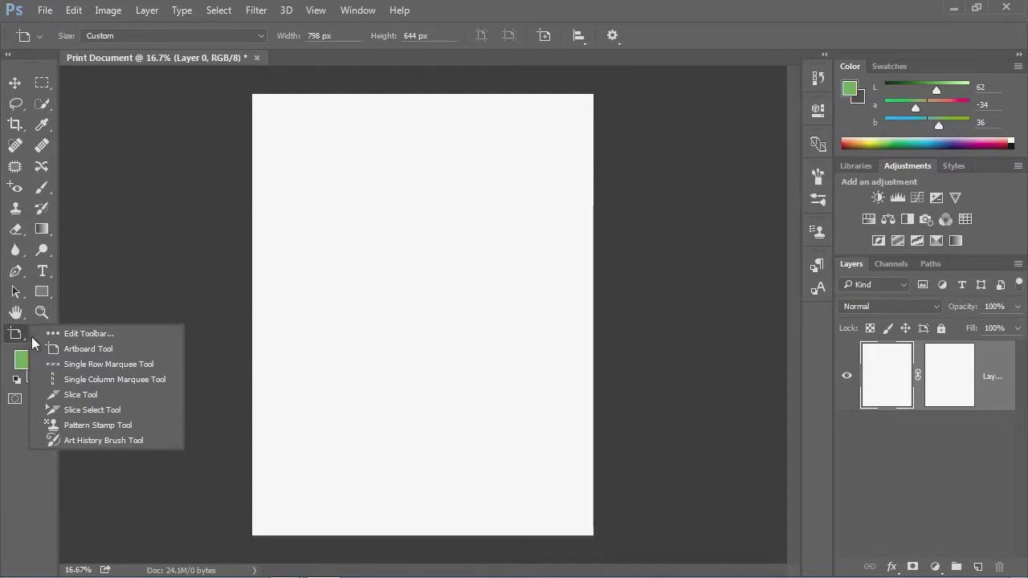
left_click(84, 395)
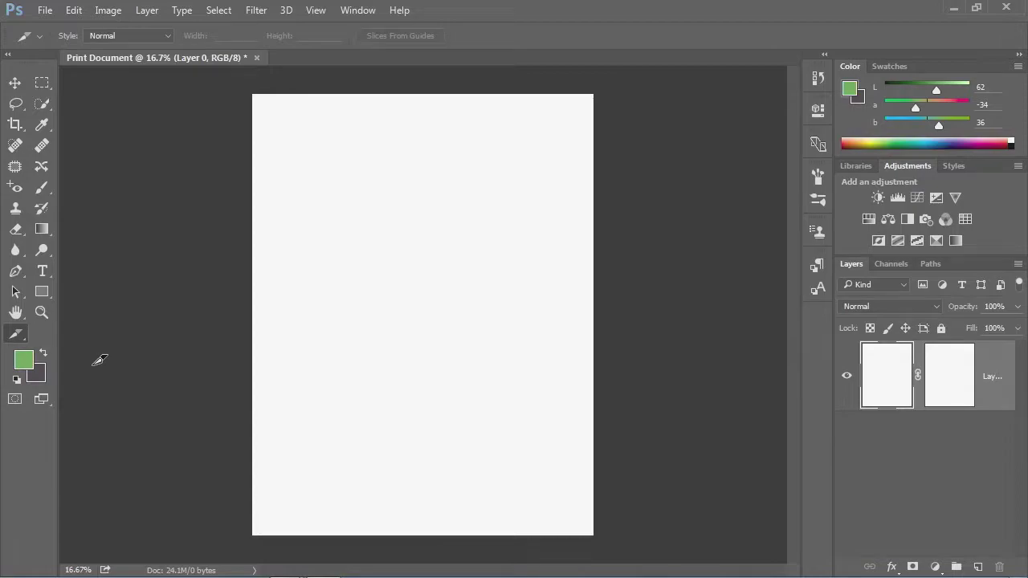
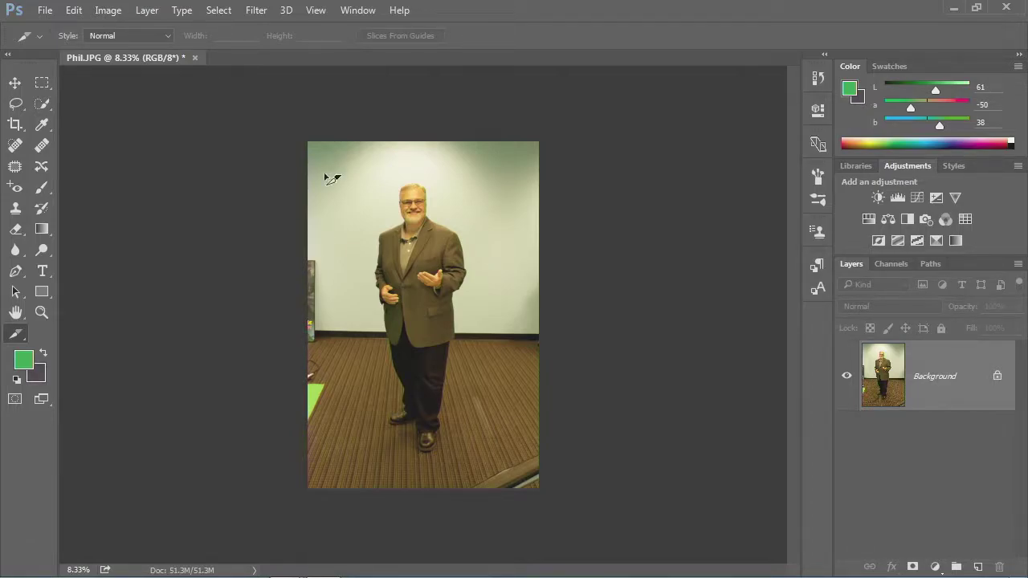
- Save the open photo under the new name Phil2.jpg as a baseline standard JPEG at quality 12 (Maximum)
key("ctrl+plus")
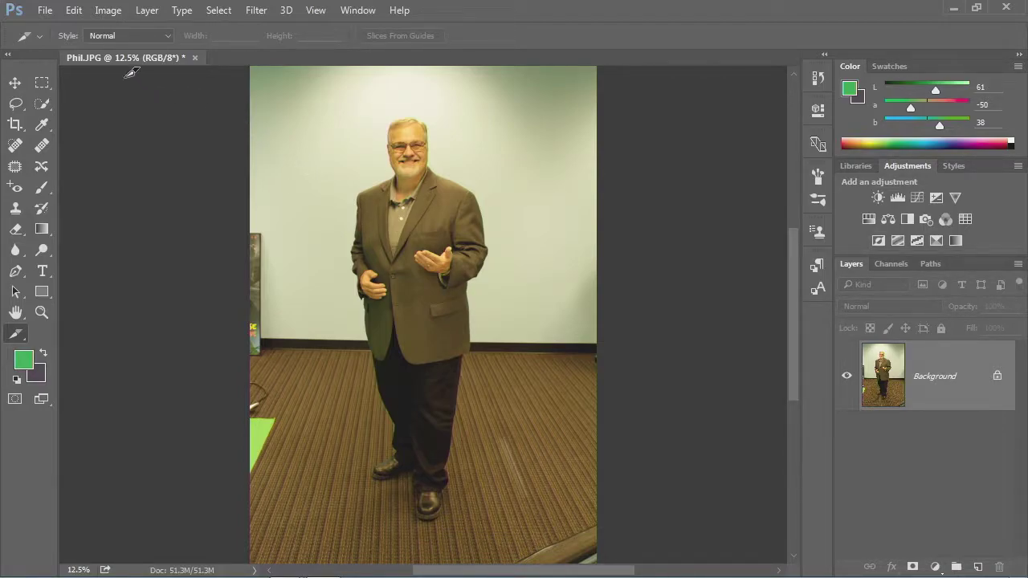
left_click(47, 11)
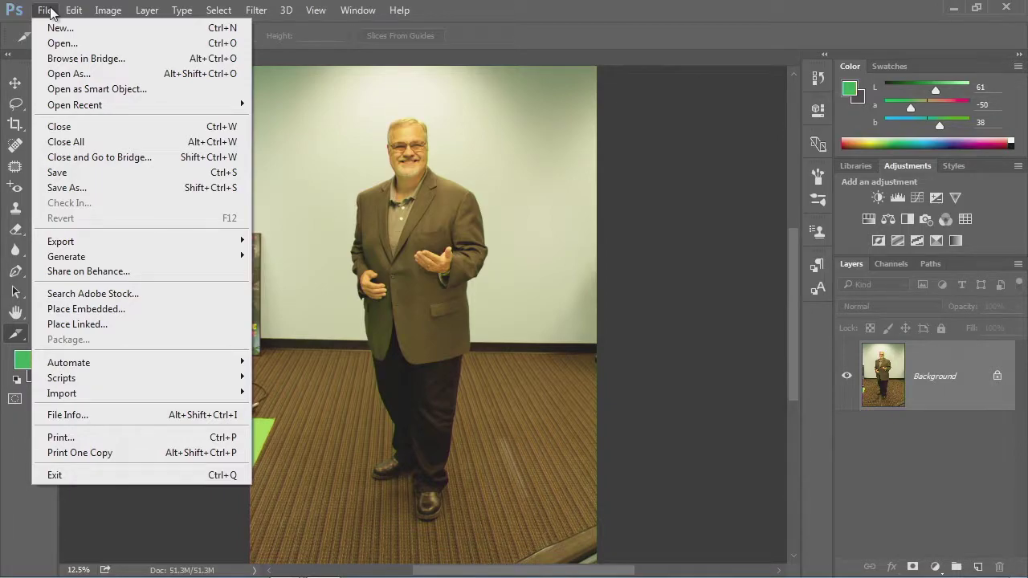
left_click(78, 188)
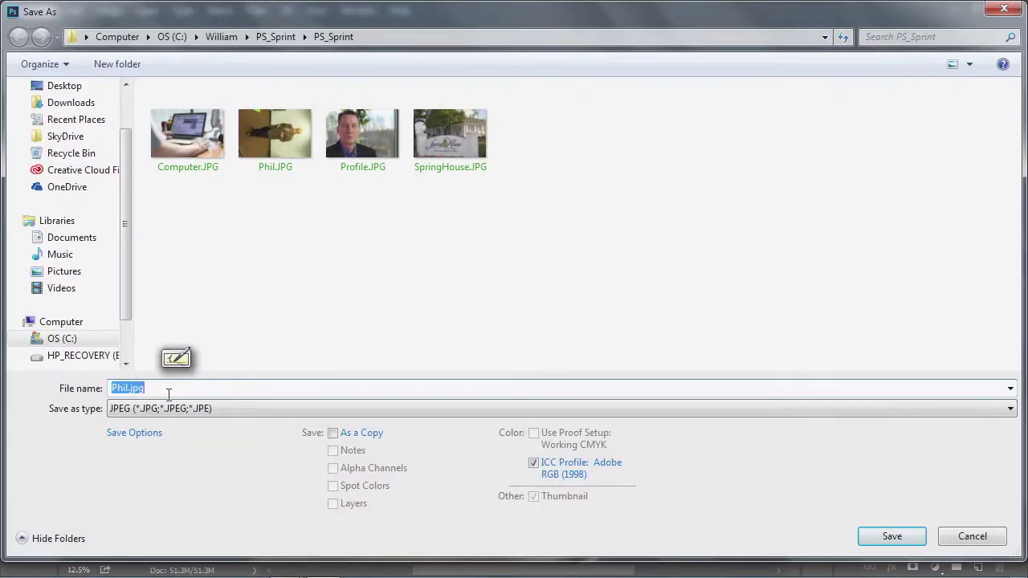
left_click(125, 389)
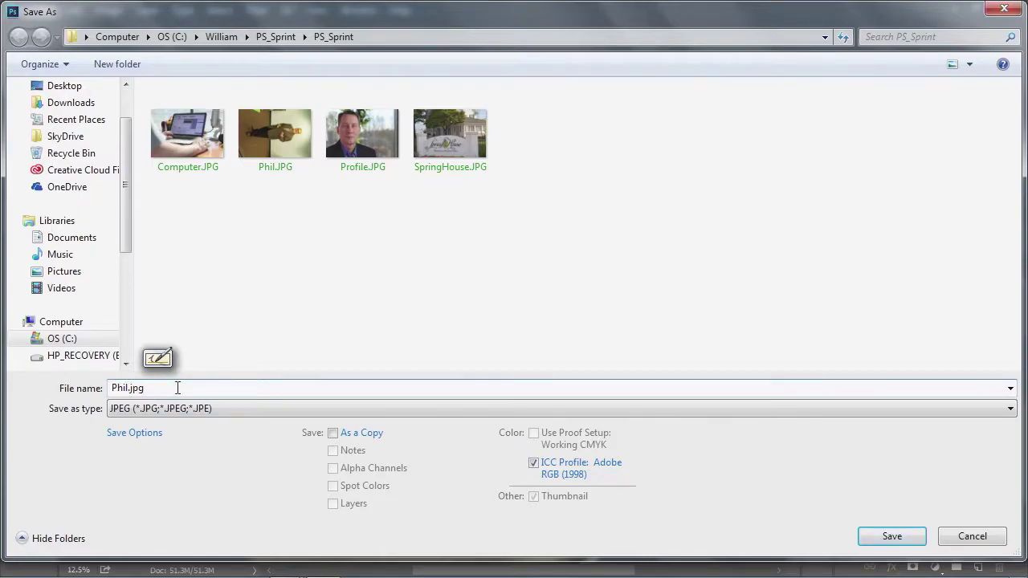
type("2")
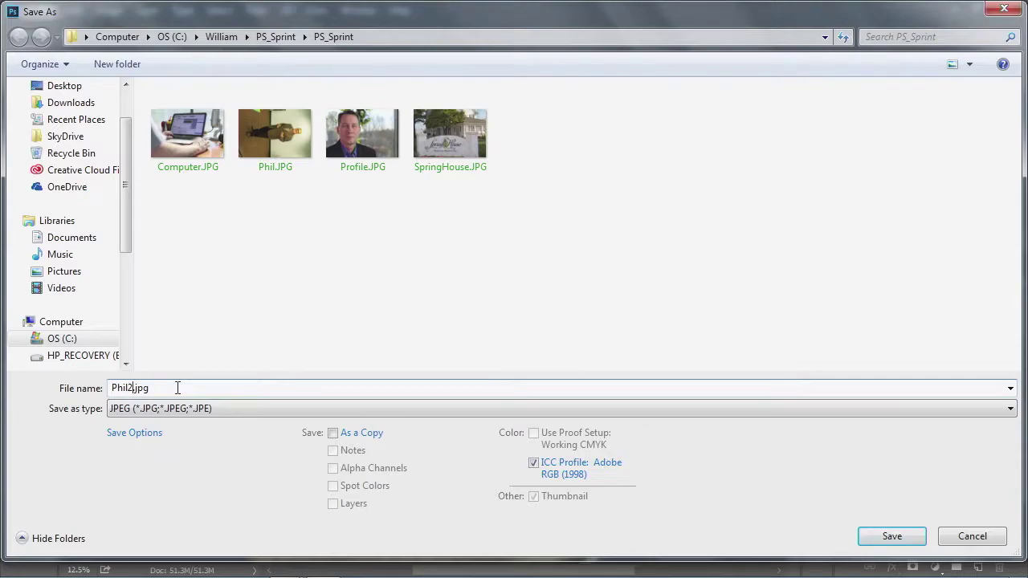
key("Return")
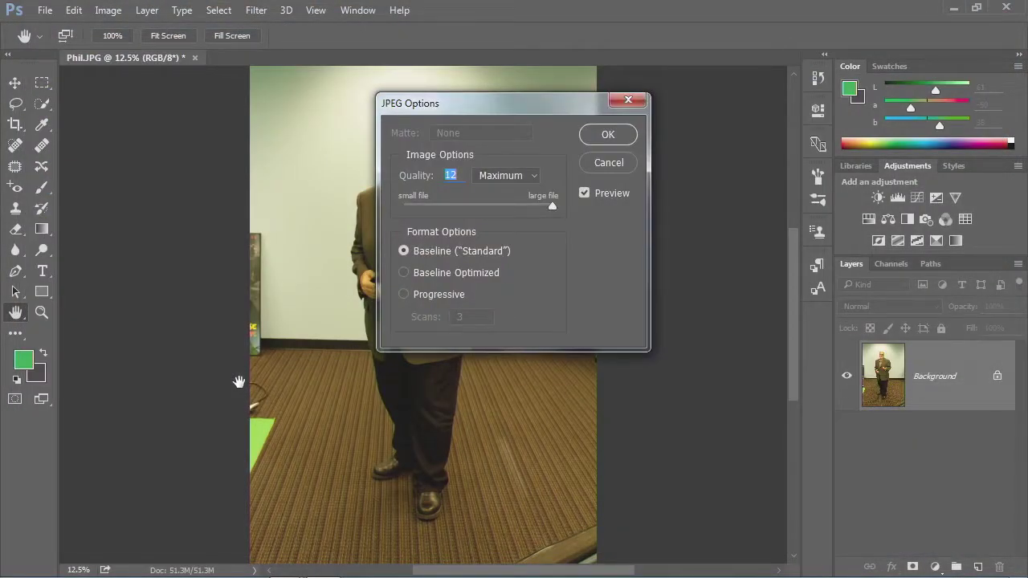
left_click(615, 136)
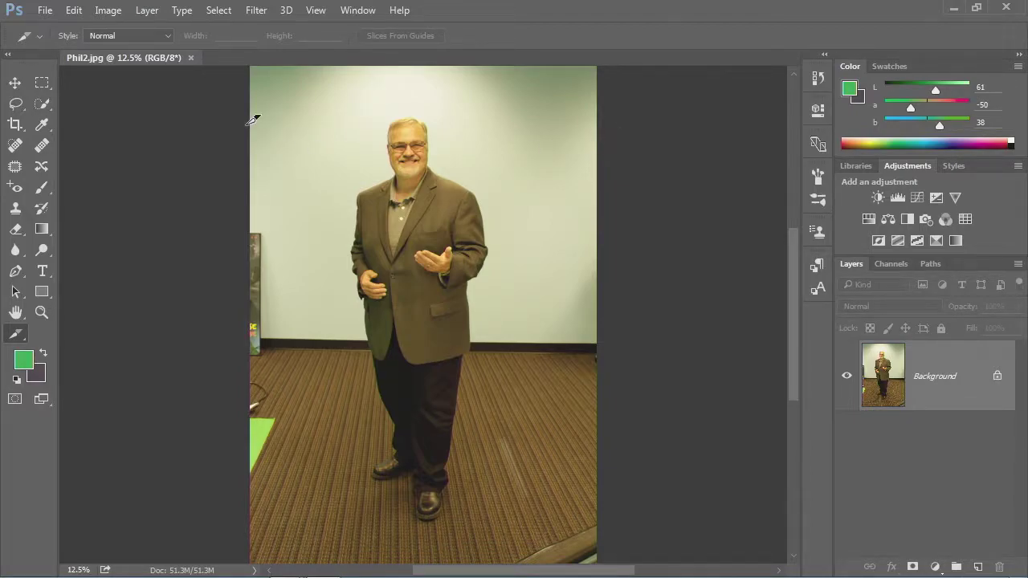
- Try Auto Tone on the saved photo and undo it
left_click(108, 10)
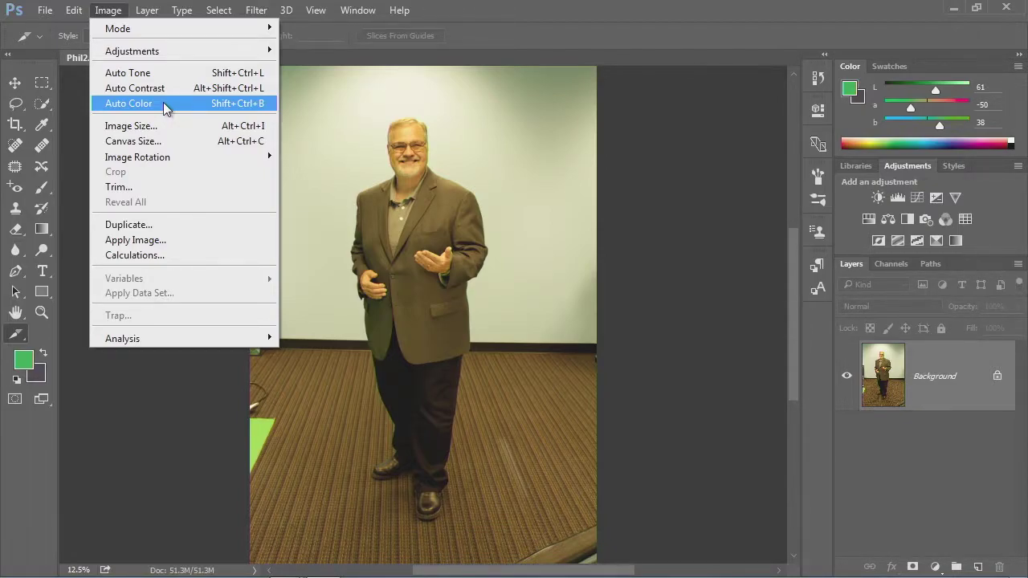
left_click(152, 72)
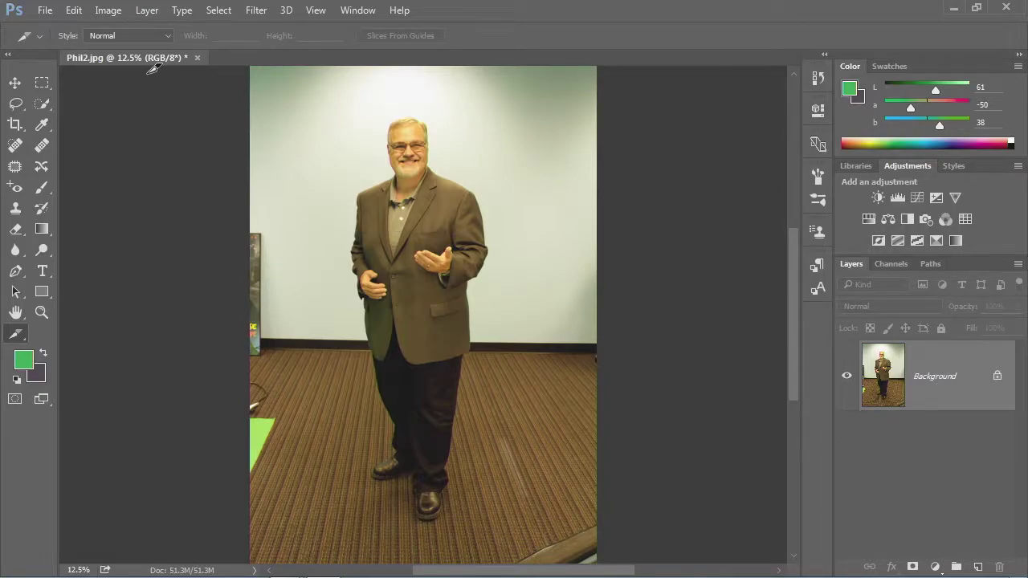
left_click(74, 11)
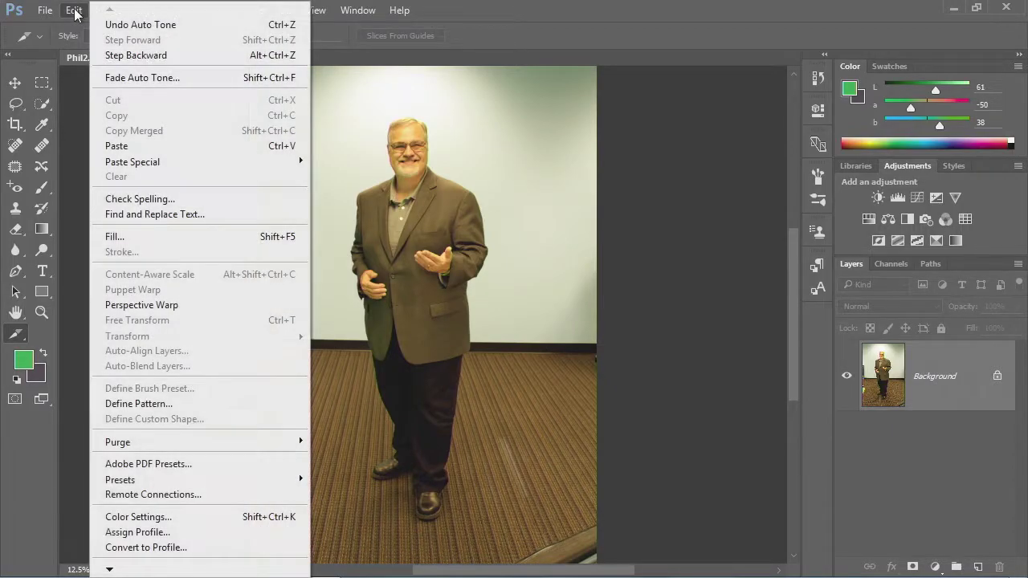
left_click(129, 24)
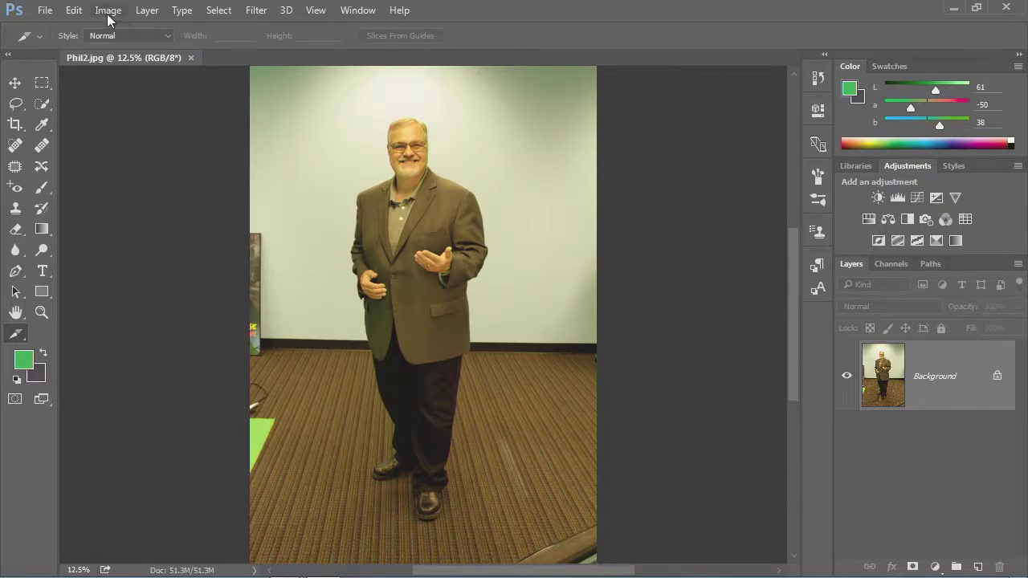
- Apply Auto Tone and Auto Contrast to the photo
left_click(108, 11)
left_click(120, 72)
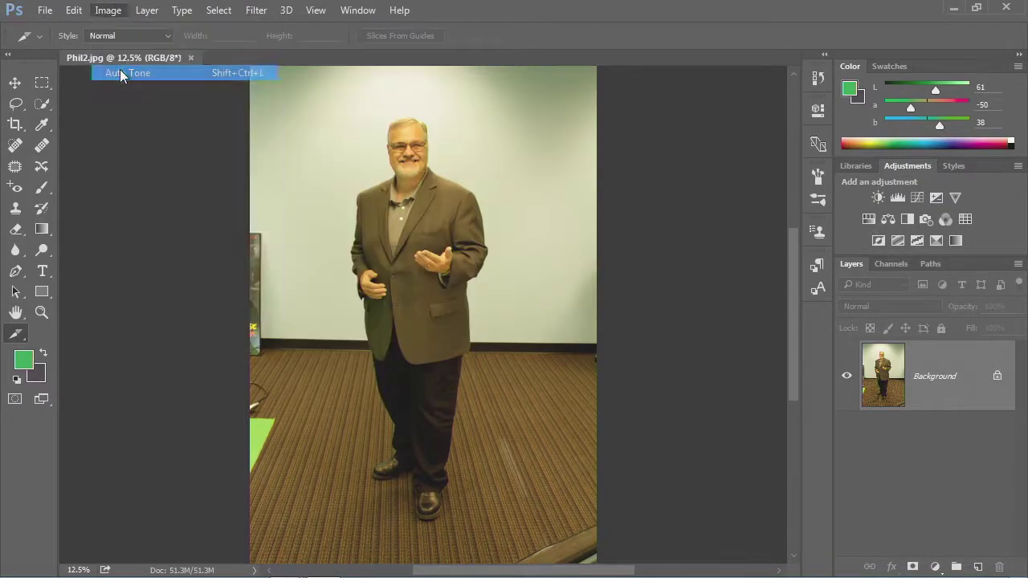
left_click(107, 10)
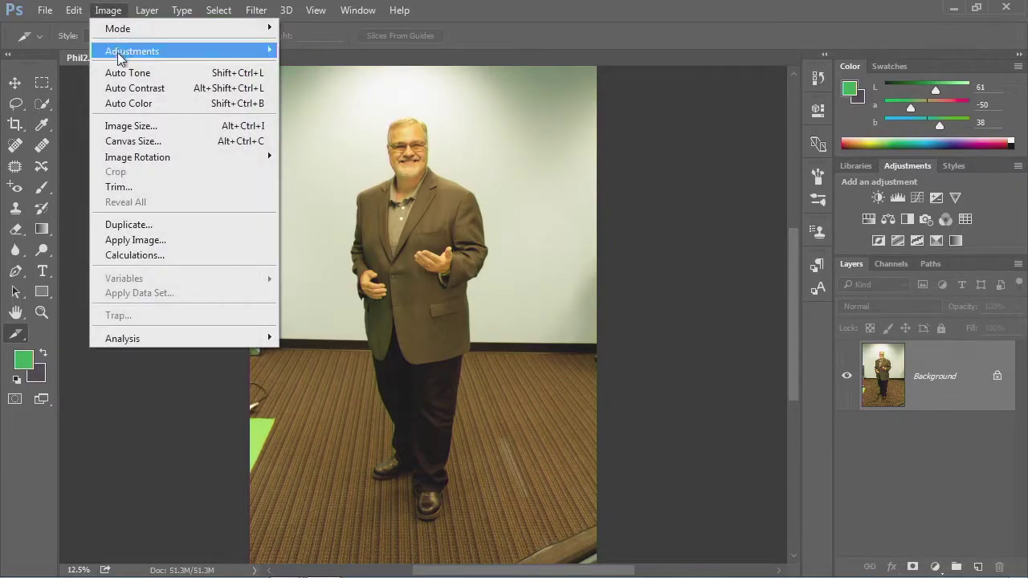
left_click(112, 92)
- Try Auto Color on the photo and undo it
left_click(110, 11)
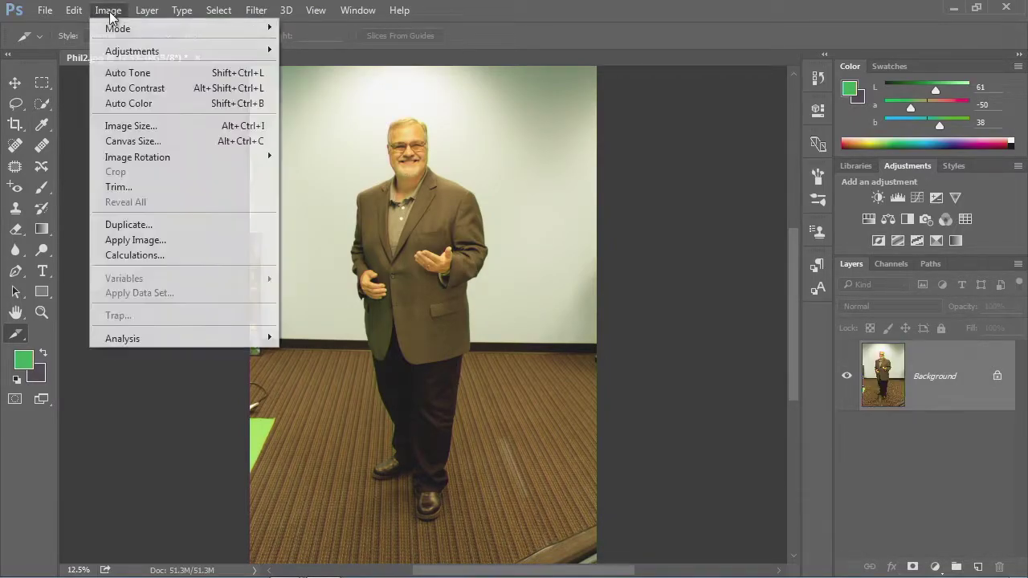
left_click(123, 104)
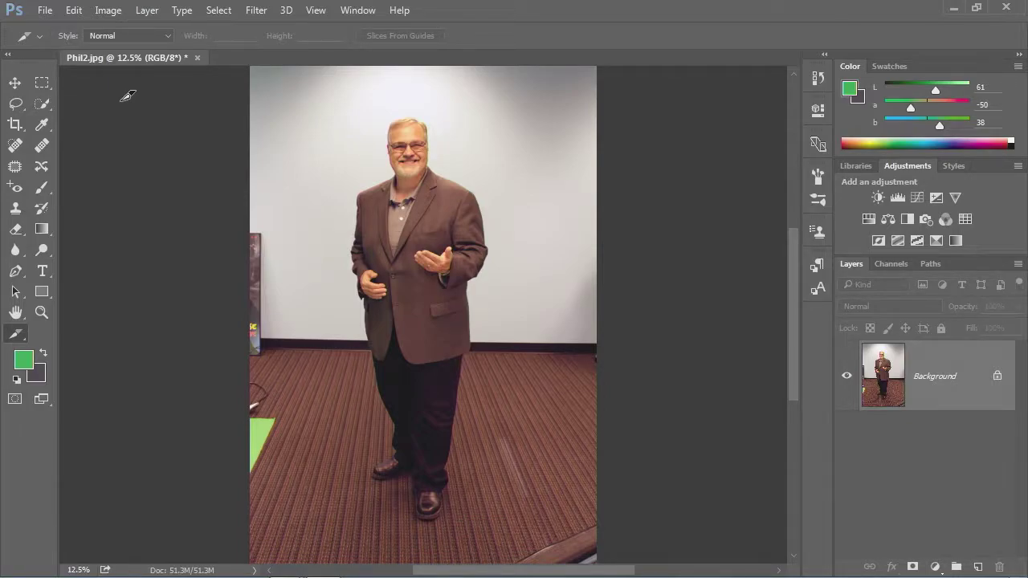
left_click(79, 11)
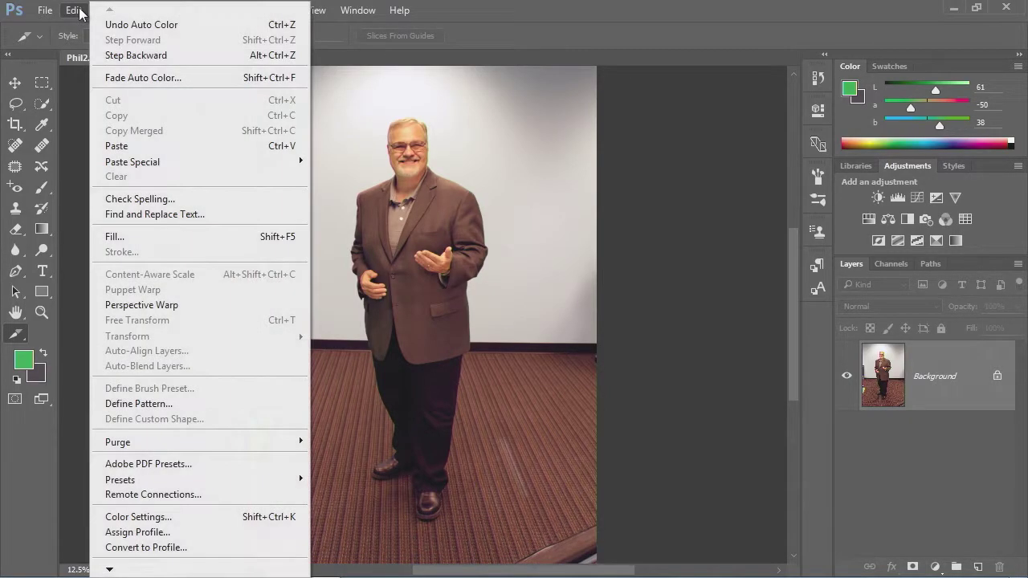
left_click(140, 27)
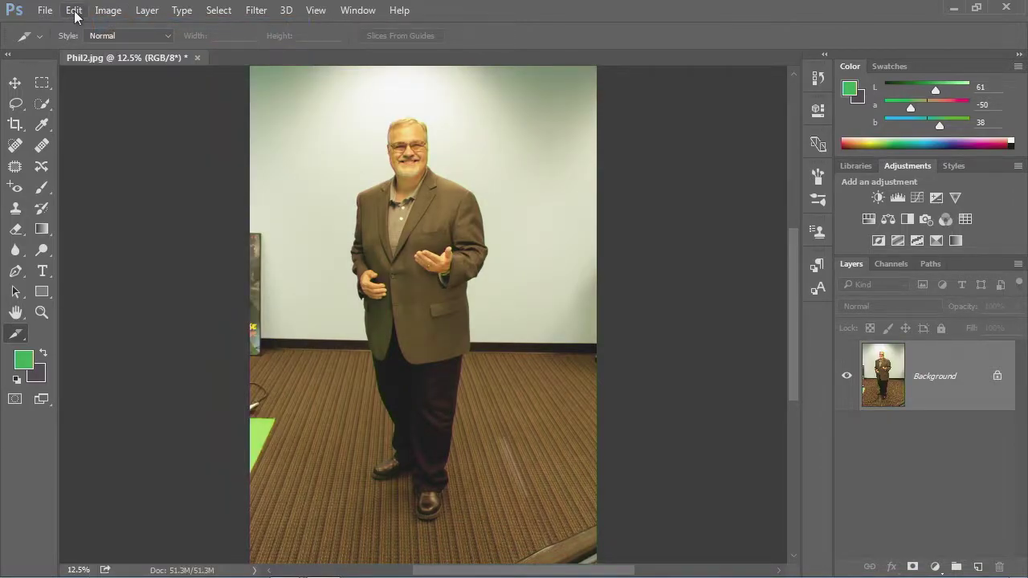
- Redo the undone Auto Color correction on the photo and save the file
left_click(74, 11)
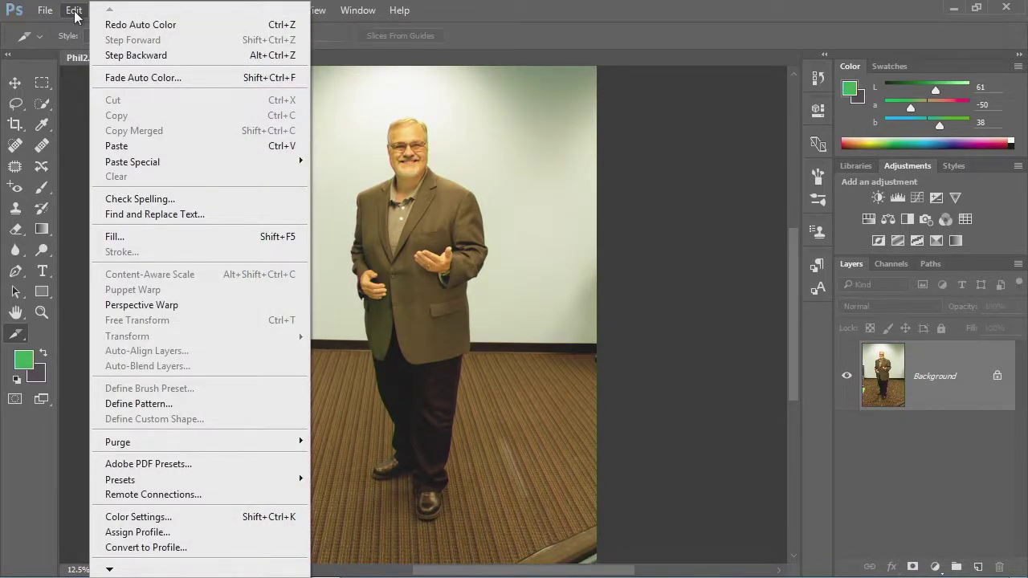
left_click(129, 27)
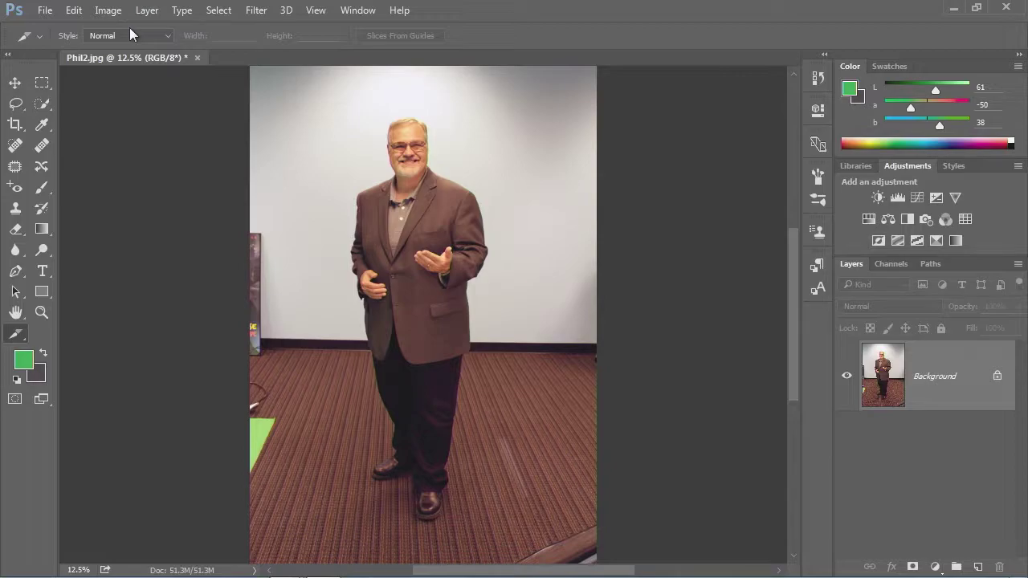
left_click(79, 12)
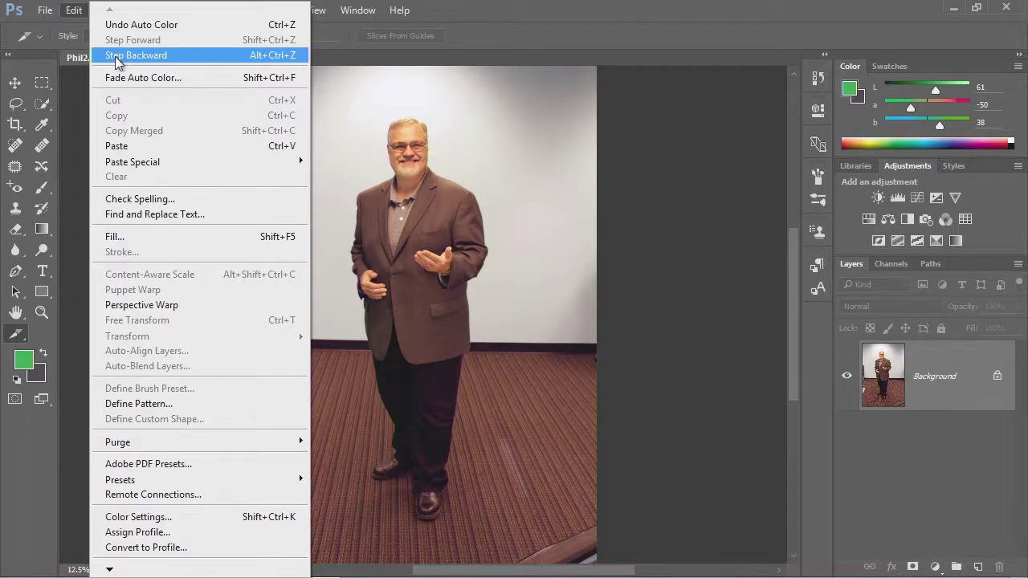
left_click(78, 14)
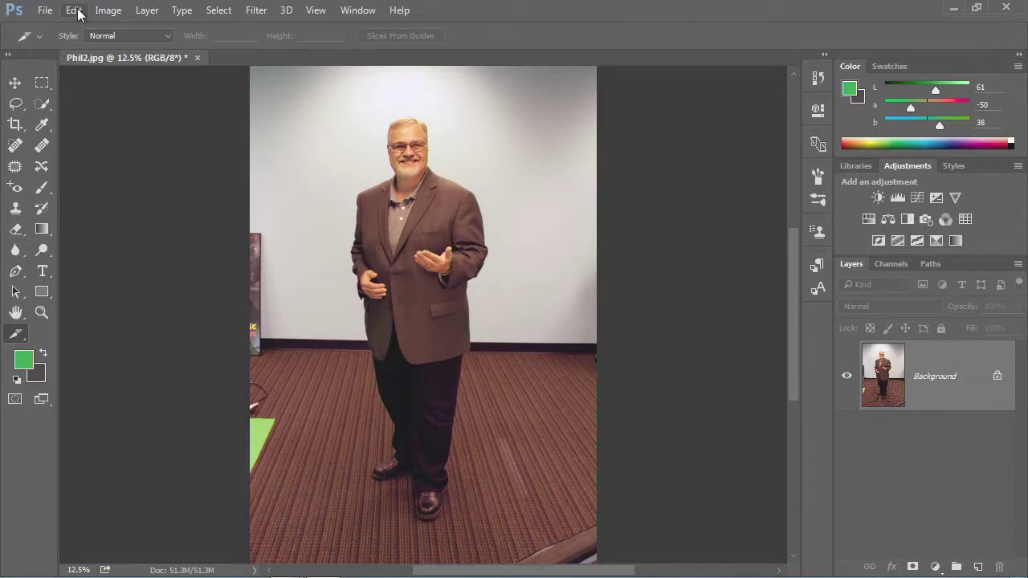
left_click(46, 11)
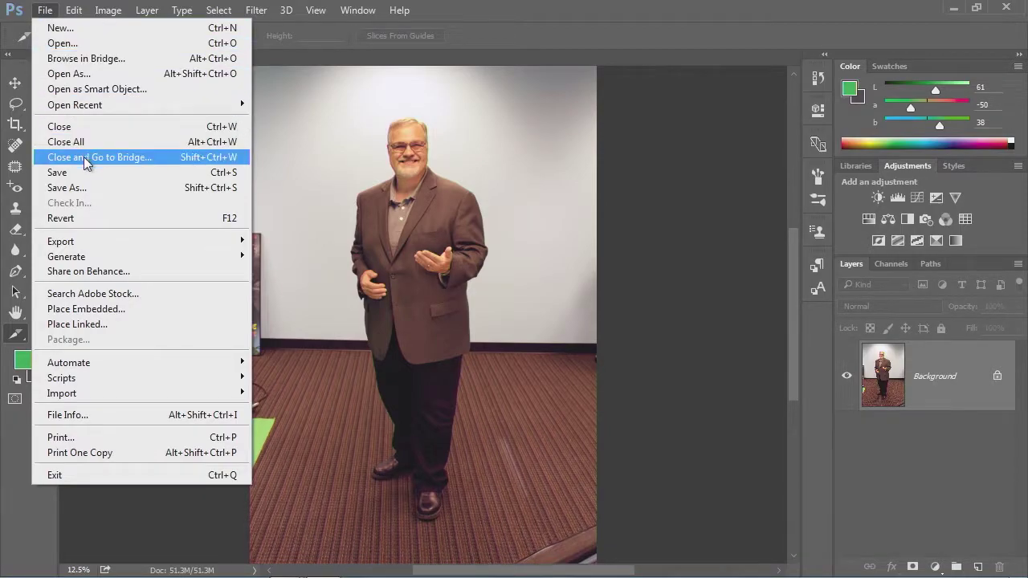
left_click(108, 32)
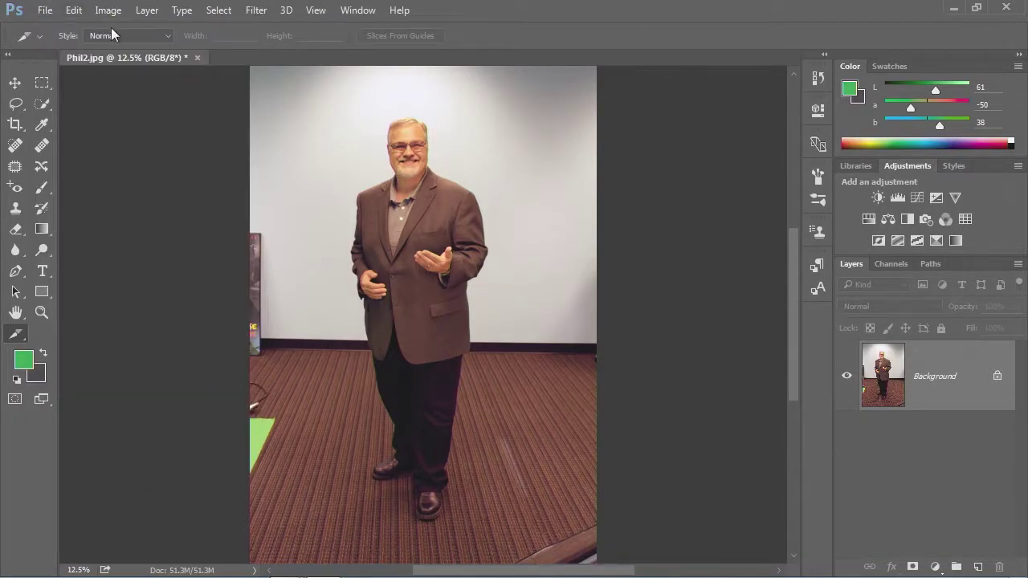
left_click(53, 12)
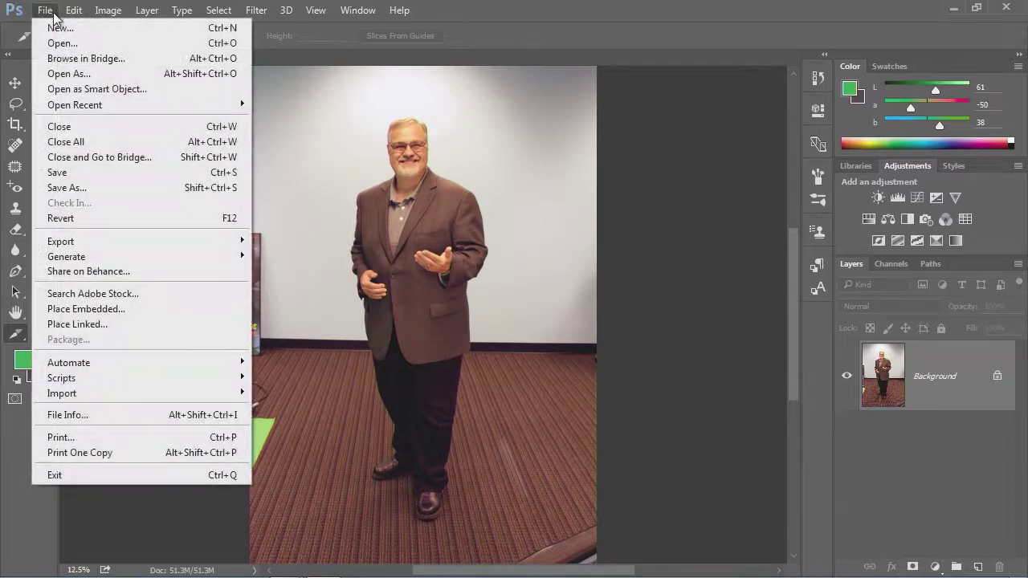
left_click(85, 171)
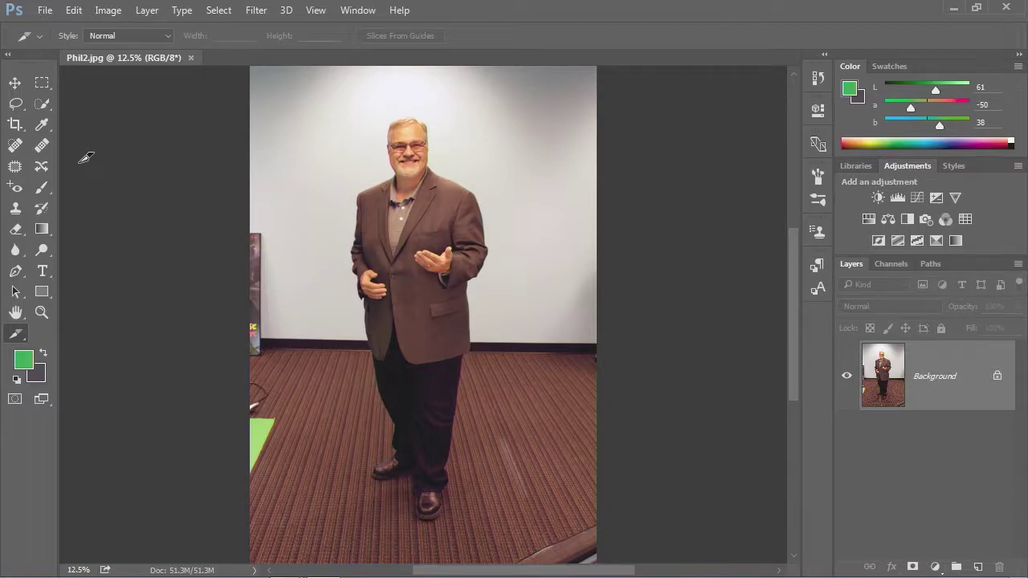
- Convert the photo to black and white with Reds at 15%, Greens at 4% and Cyans at 138%
left_click(108, 10)
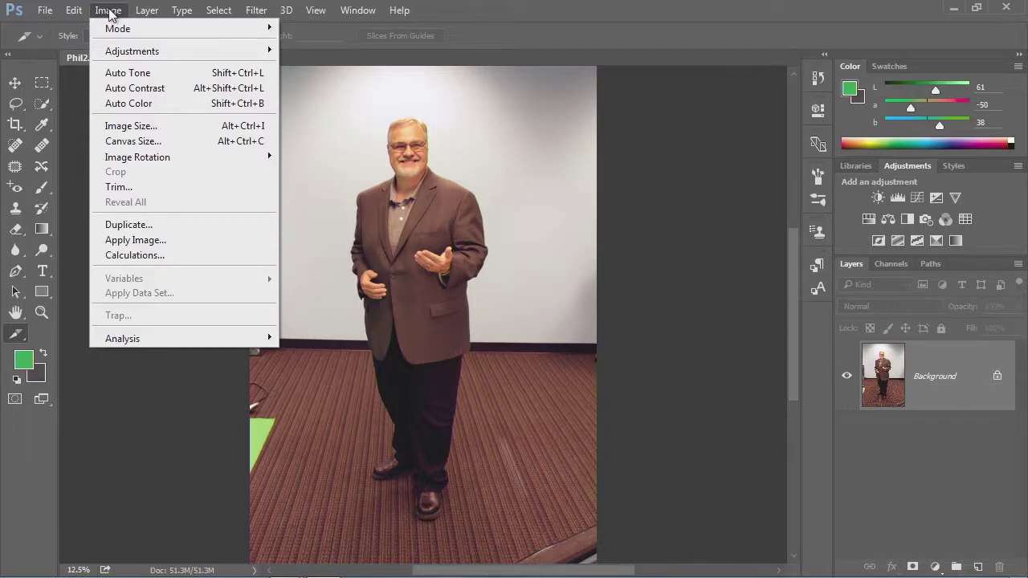
mouse_move(127, 54)
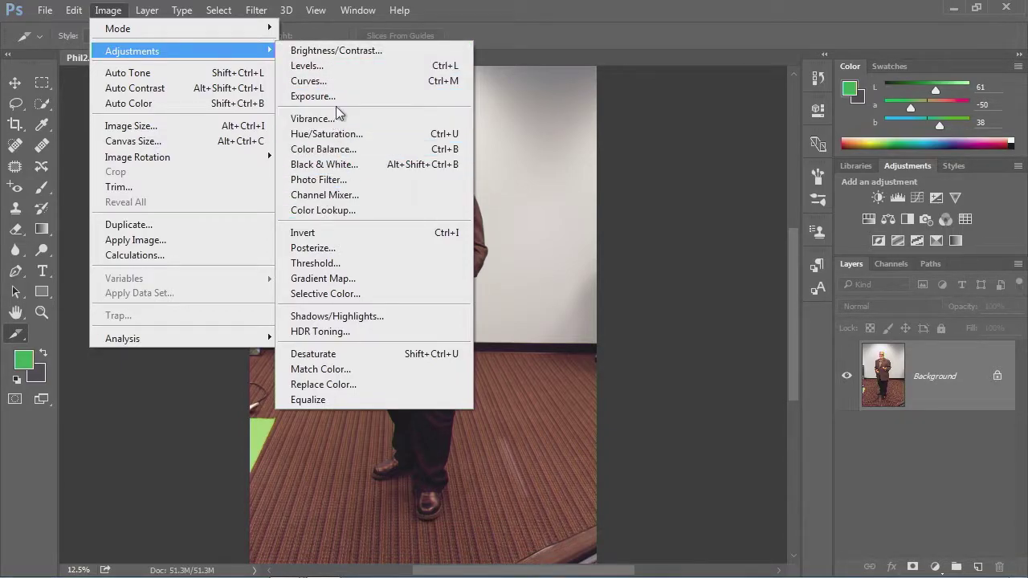
left_click(326, 164)
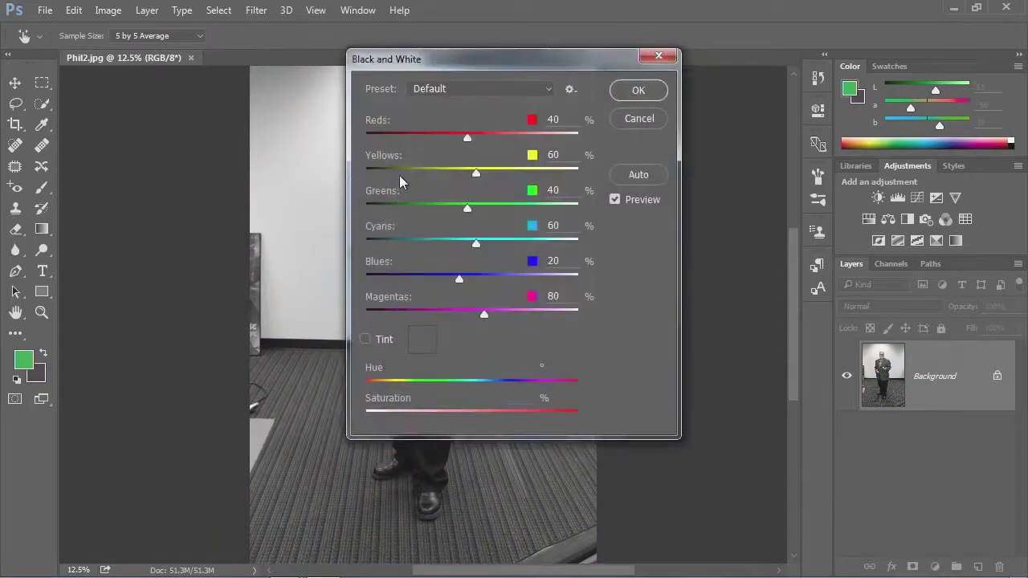
left_click_drag(467, 66, 656, 53)
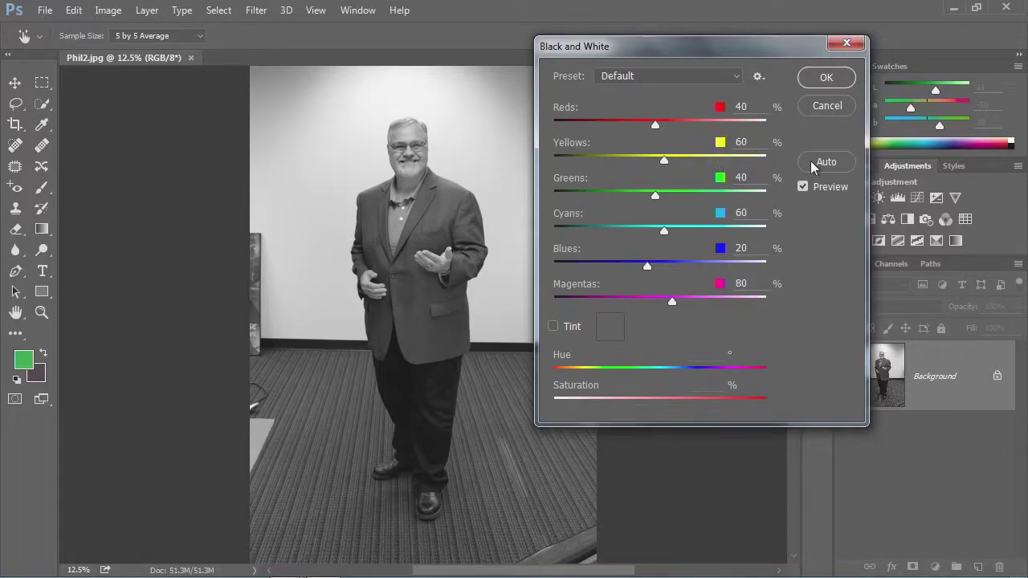
mouse_move(654, 125)
left_mouse_down()
mouse_move(619, 126)
mouse_move(645, 124)
left_mouse_up()
left_click_drag(664, 234, 697, 232)
left_click_drag(655, 197, 640, 196)
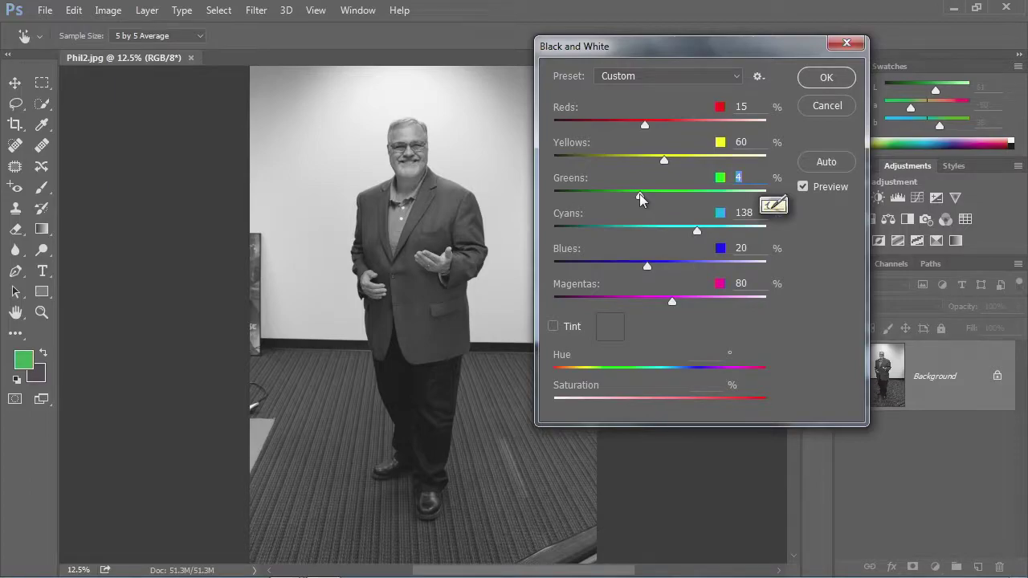
left_click(815, 83)
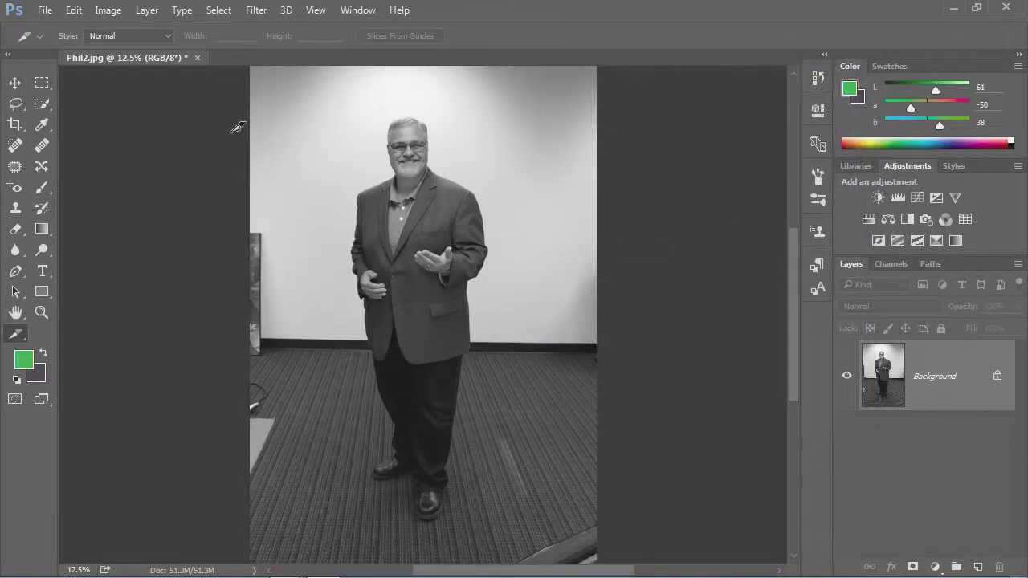
- Save the black-and-white photo and close it
left_click(45, 10)
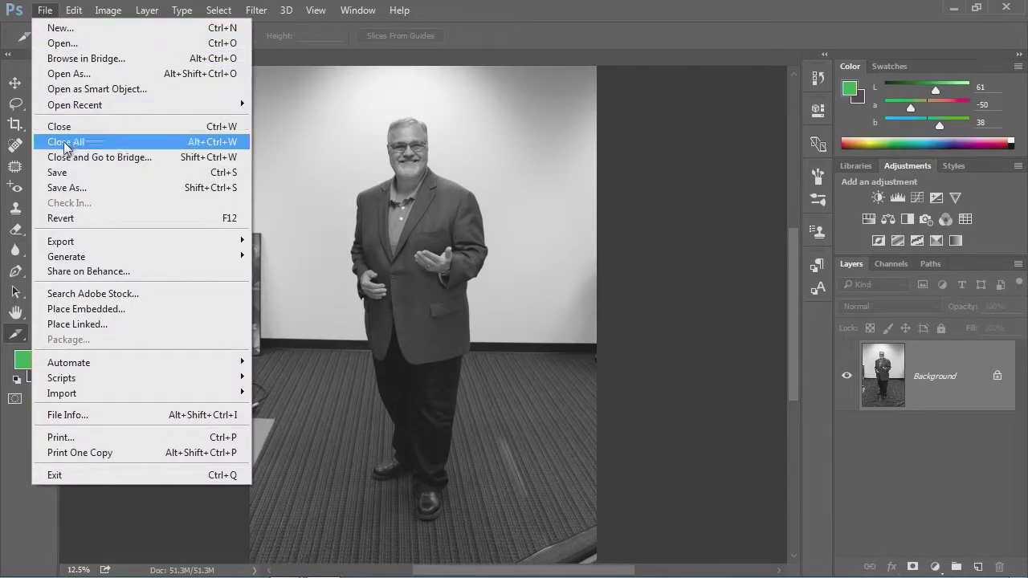
left_click(69, 176)
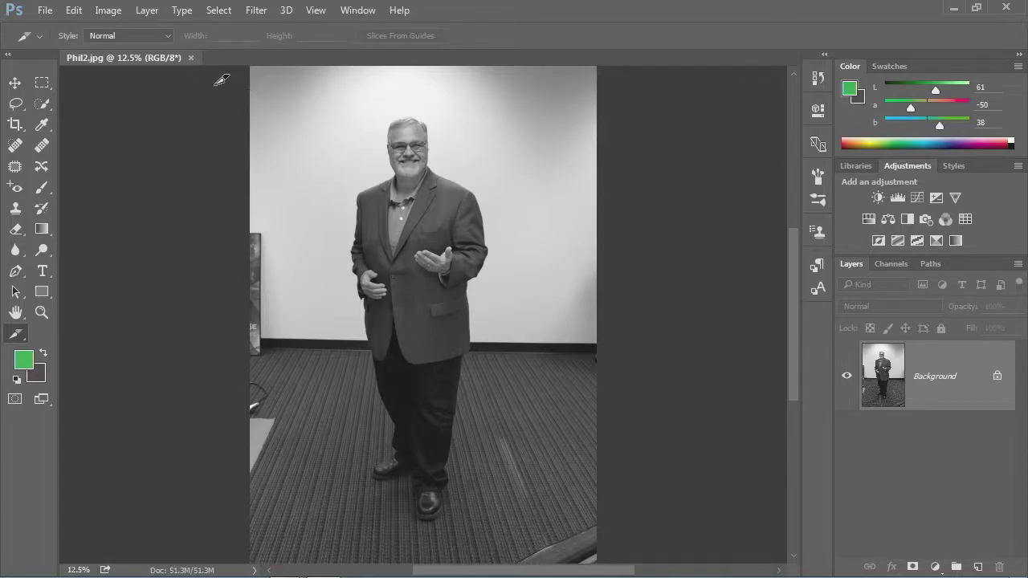
left_click(191, 58)
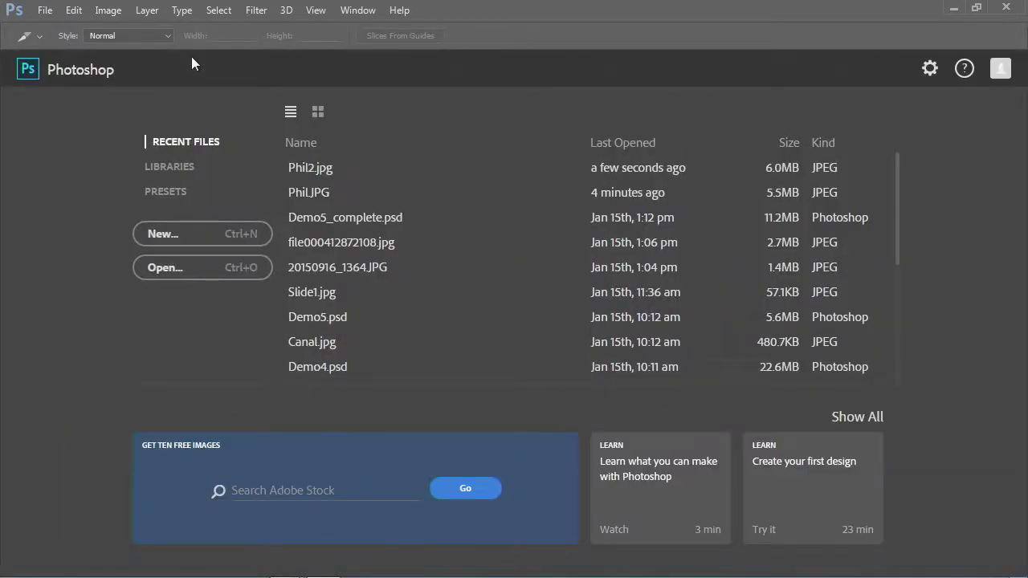
- Reopen Phil2.jpg from the recent files and remove the two white shirt buttons with the Spot Healing Brush at size 80
left_click(308, 171)
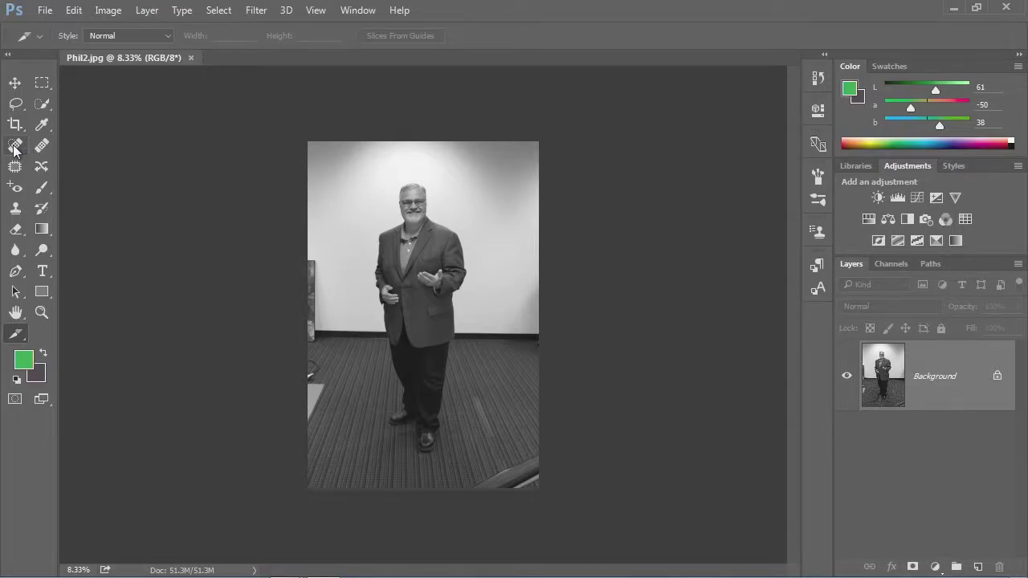
left_click(42, 312)
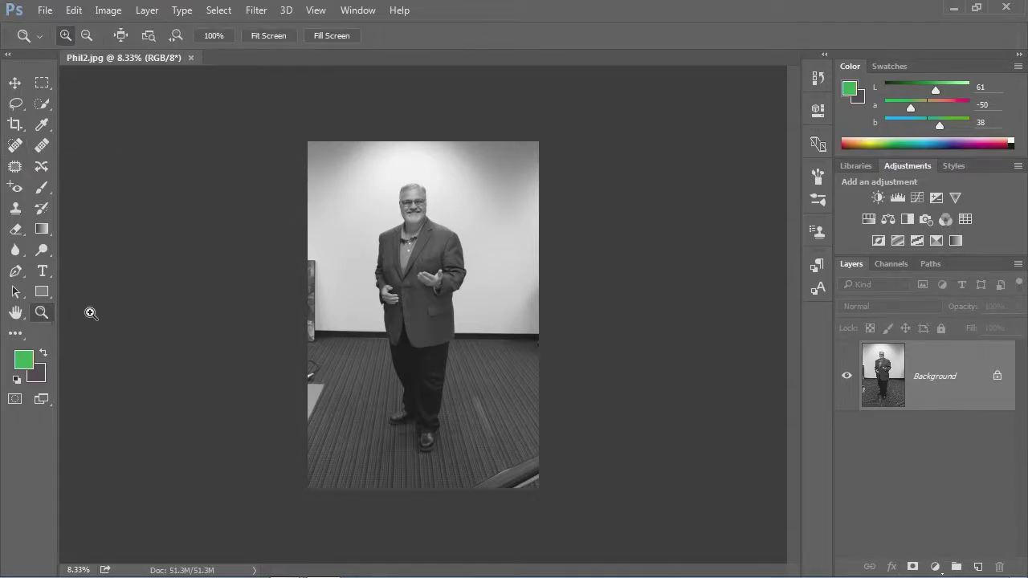
left_click_drag(367, 179, 464, 298)
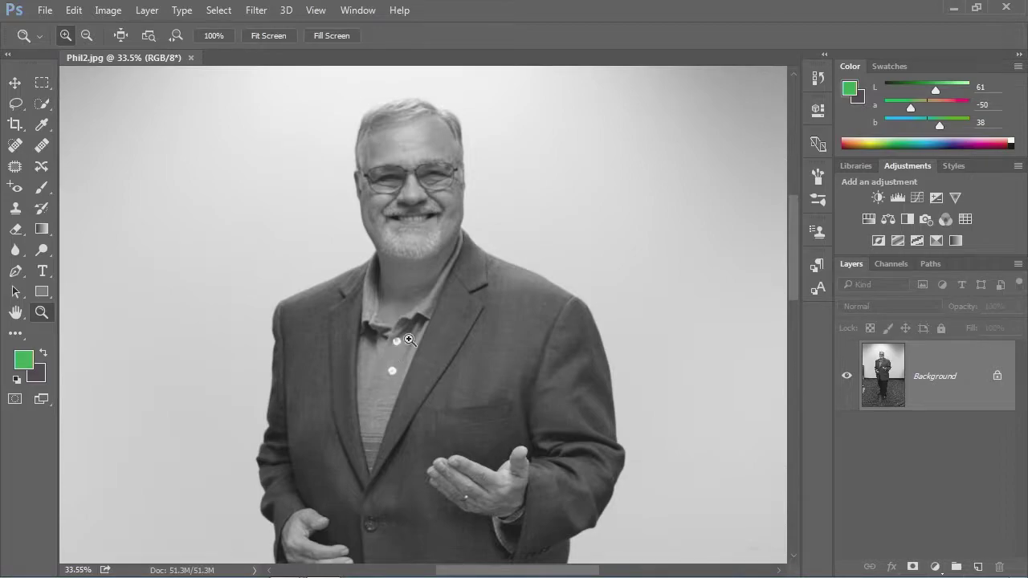
left_click(15, 146)
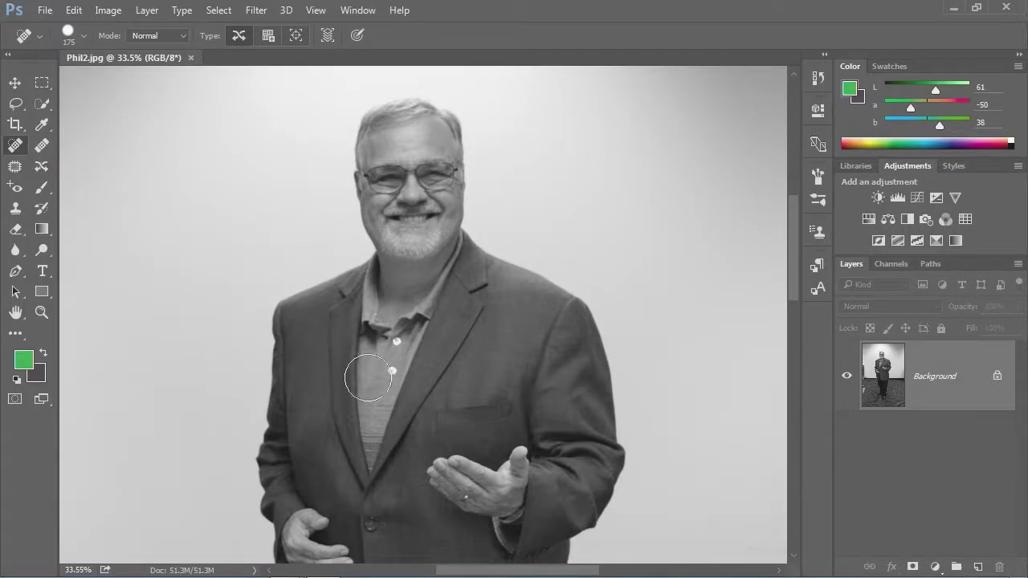
key("bracketleft")
key("bracketleft")
key("bracketleft")
key("bracketleft")
key("bracketleft")
left_click_drag(392, 371, 392, 371)
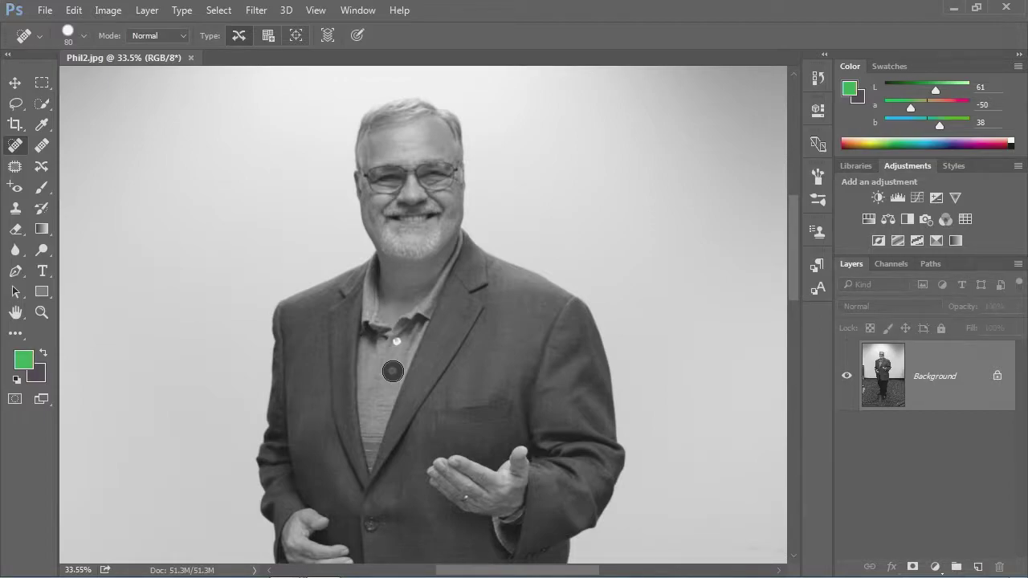
left_click_drag(392, 371, 393, 371)
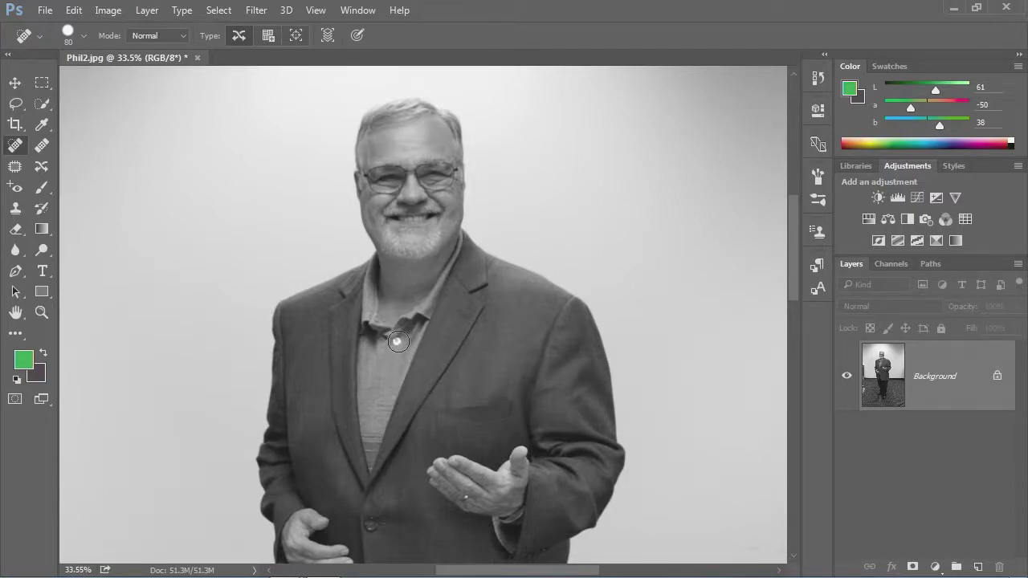
left_click(397, 342)
- Save the retouched photo without the shirt buttons and close it
left_click(45, 10)
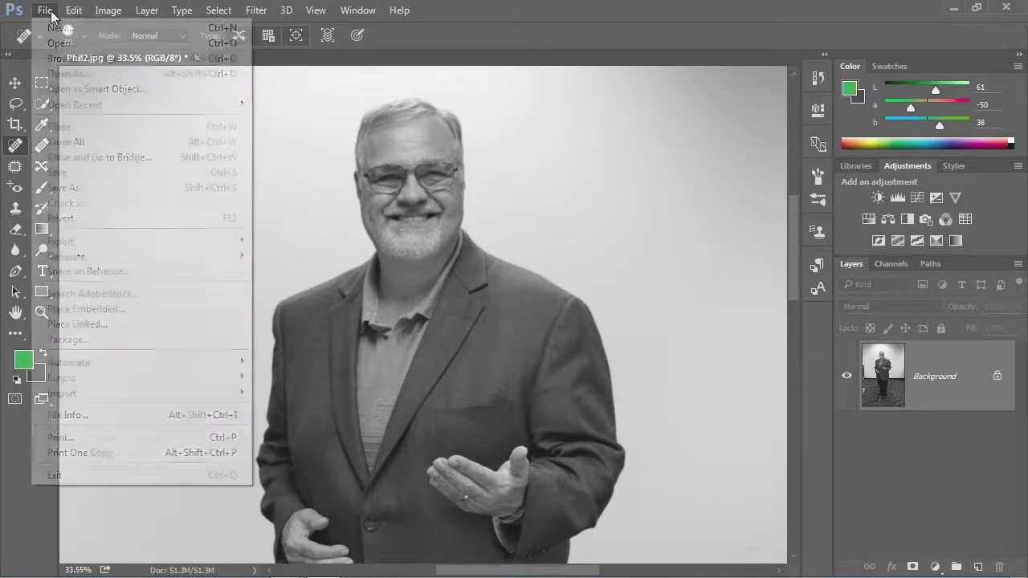
left_click(64, 172)
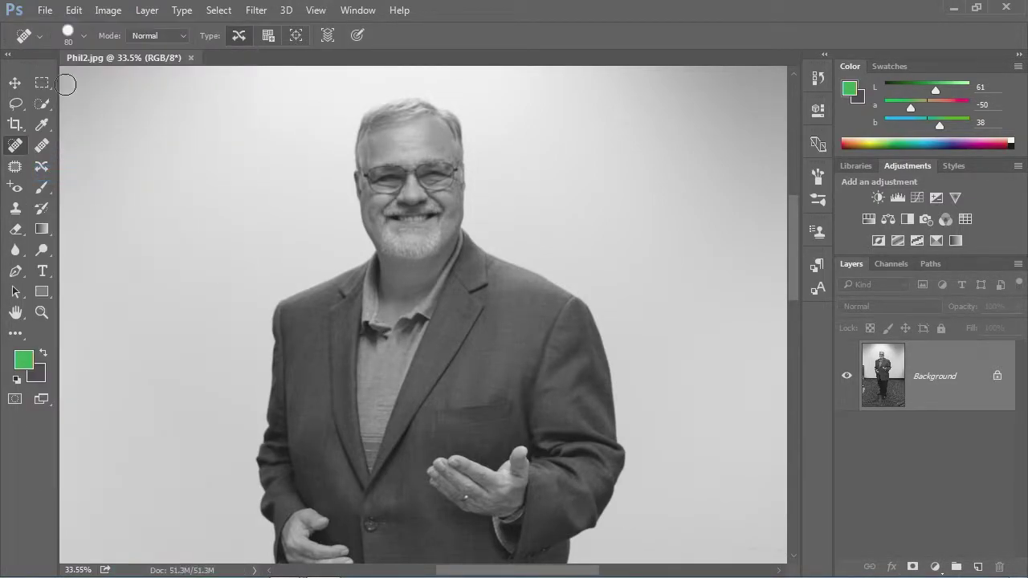
left_click(45, 10)
left_click(80, 128)
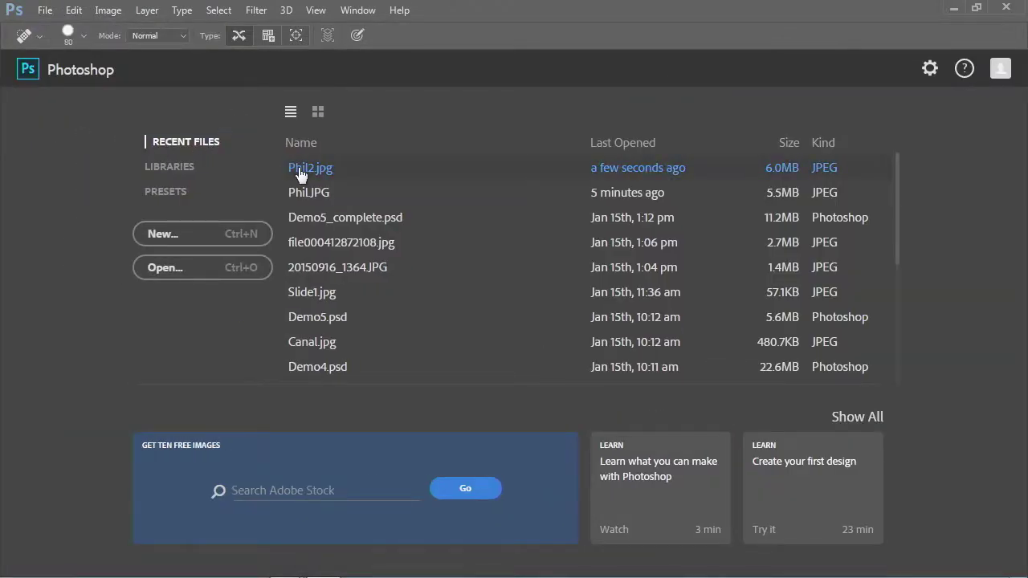
- Reopen Phil2.jpg, examine the retouched shirt area up close, and check whether any earlier edits can be undone
left_click(300, 172)
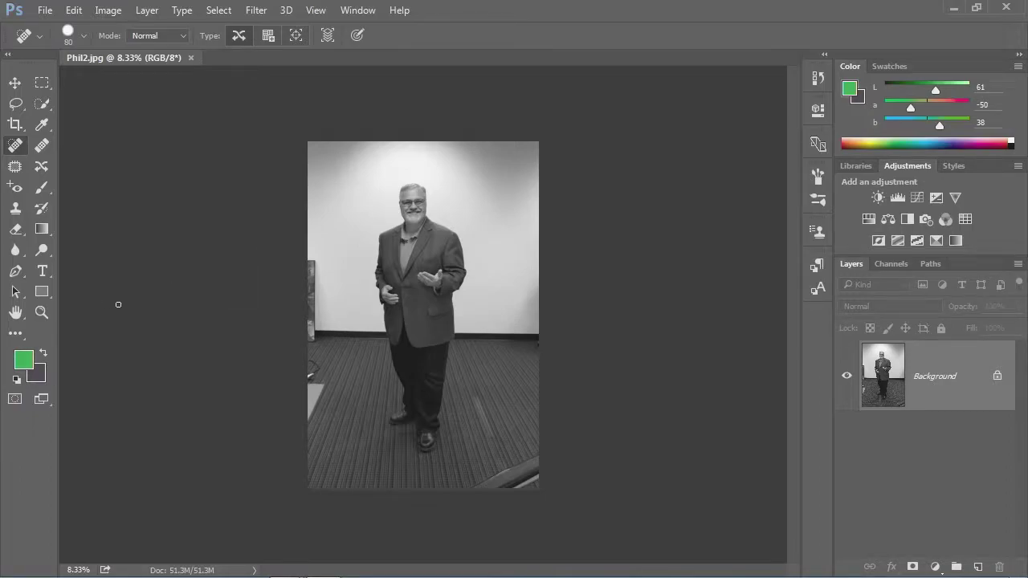
left_click(42, 312)
left_click_drag(369, 229, 436, 273)
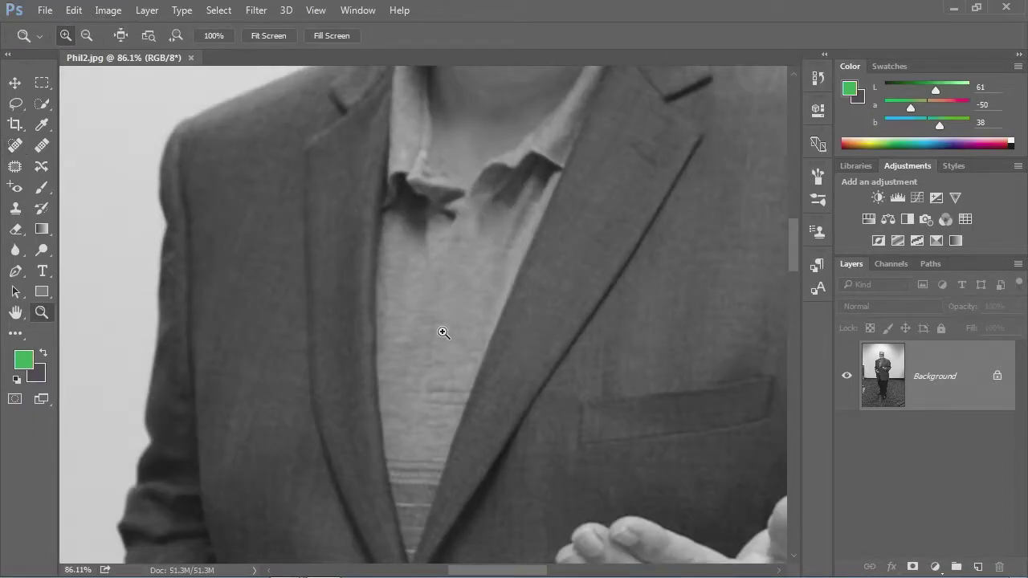
left_click(75, 11)
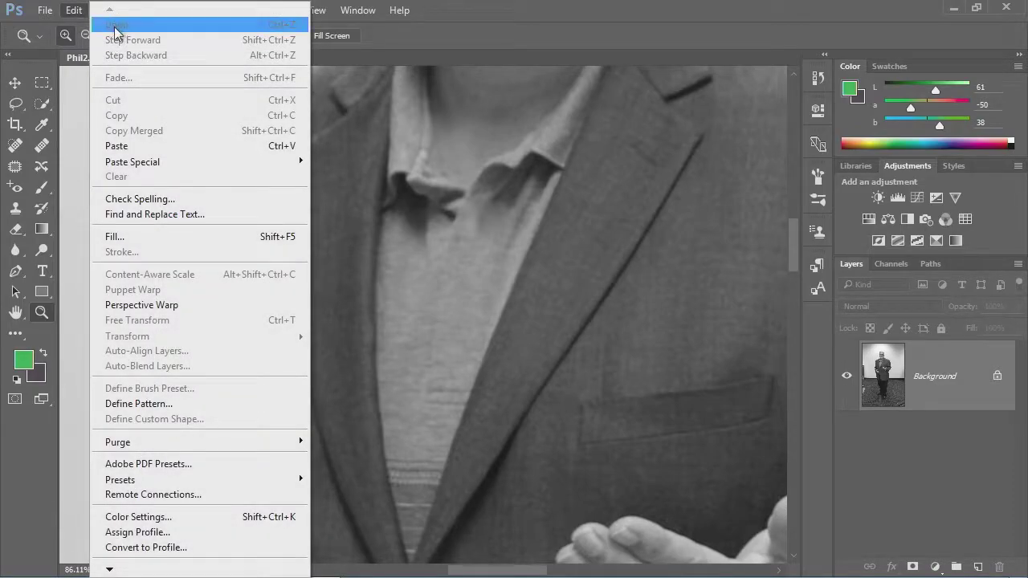
left_click(72, 13)
left_click(77, 13)
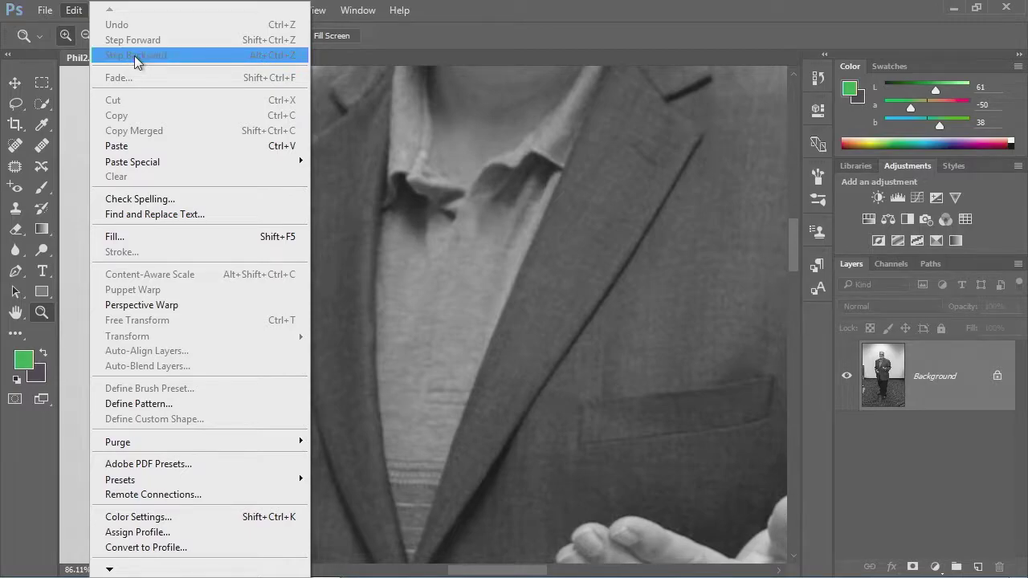
left_click(77, 13)
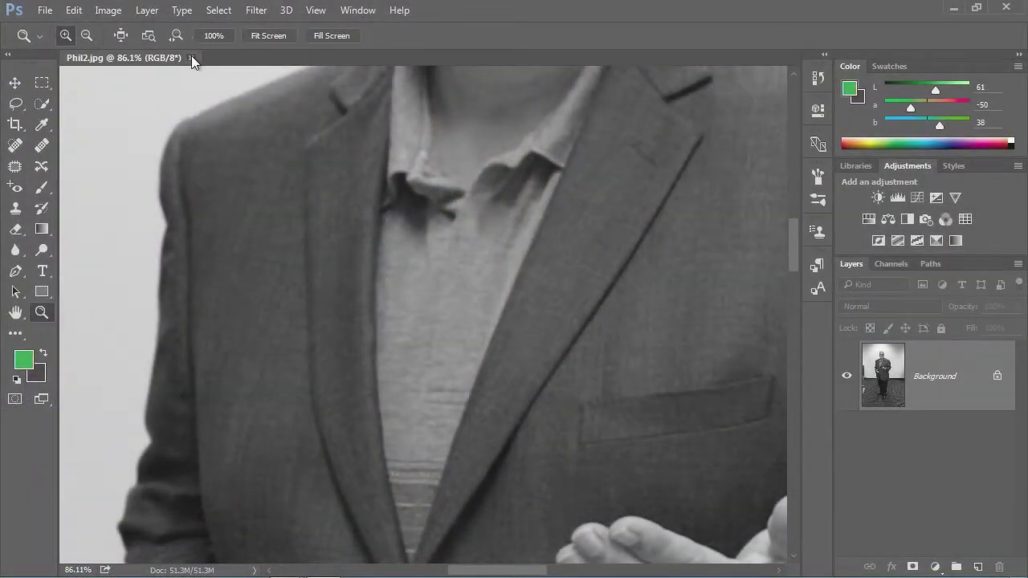
- Close Phil2.jpg and open the original Phil.JPG from the recent files
left_click(191, 57)
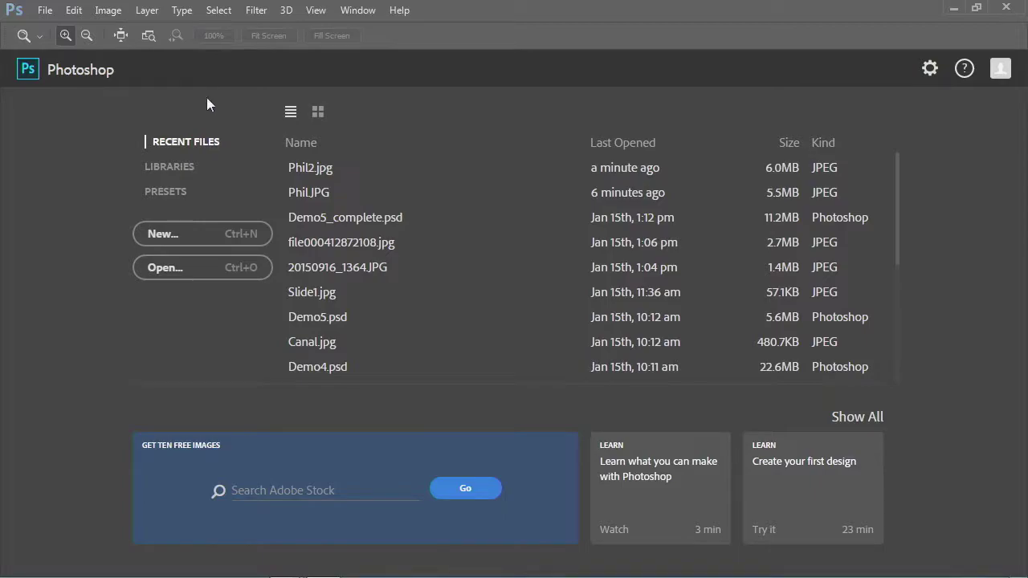
left_click(305, 193)
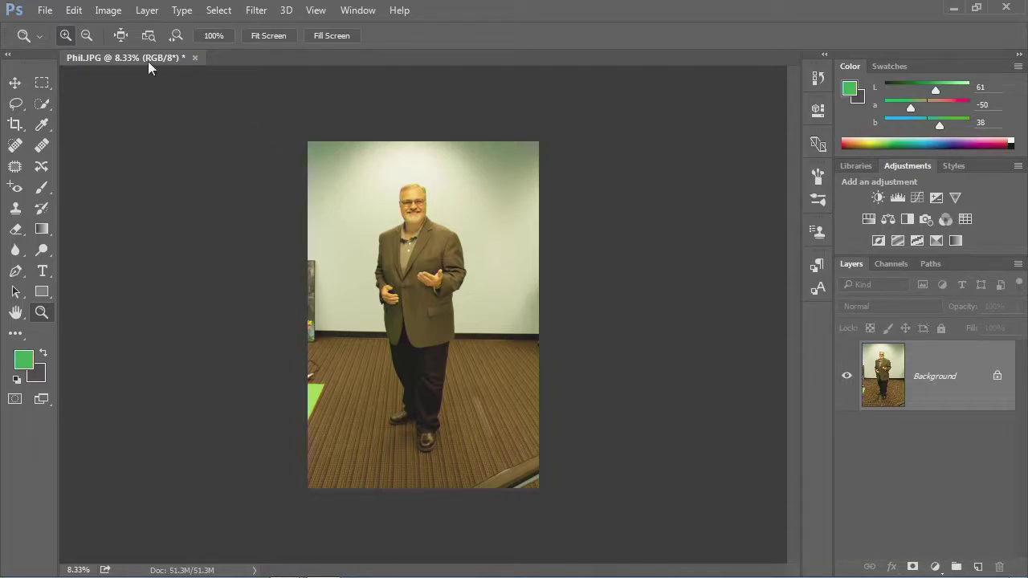
left_click(109, 13)
left_click(111, 16)
- Add a Color Balance adjustment layer with the midtones' Magenta-Green at -16 and Yellow-Blue at +21
left_click(888, 220)
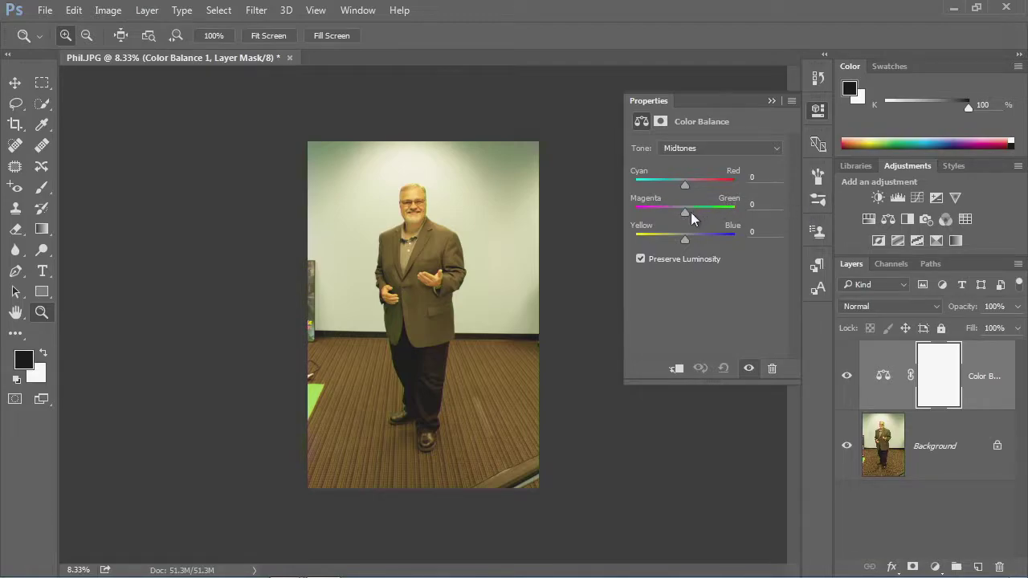
mouse_move(685, 214)
left_mouse_down()
mouse_move(699, 216)
mouse_move(677, 213)
left_mouse_up()
mouse_move(687, 239)
left_mouse_down()
mouse_move(679, 240)
mouse_move(697, 235)
left_mouse_up()
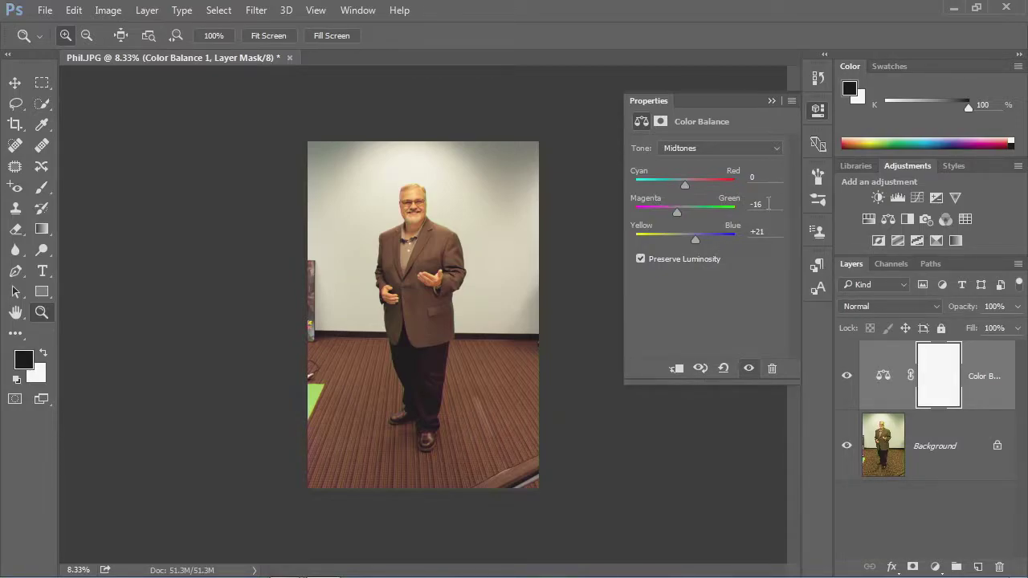
- Save the color-balanced photo as the Photoshop file Phil.psd with its layers and Maximize Compatibility kept on
left_click(819, 110)
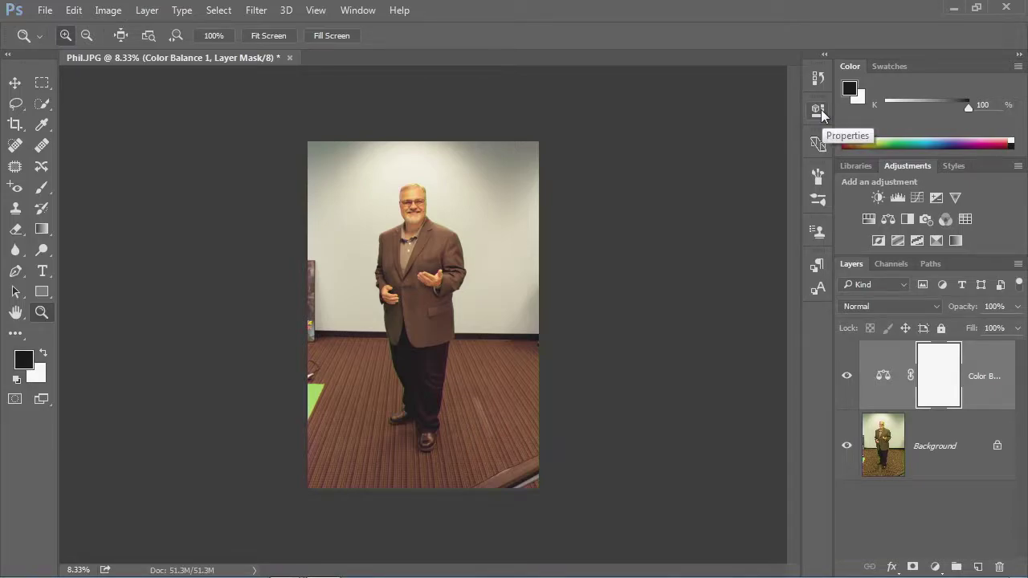
left_click(407, 247)
left_click(413, 257)
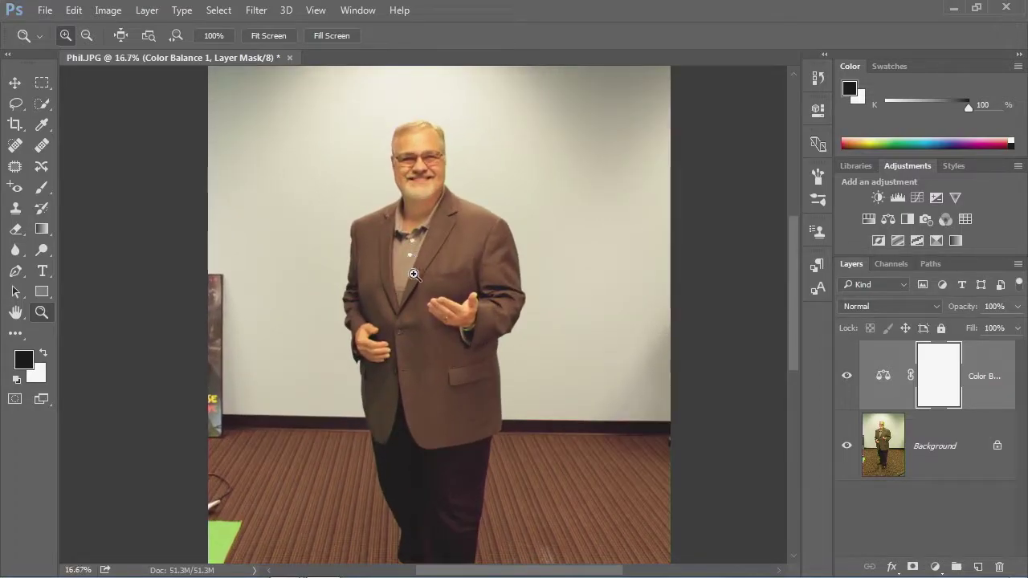
left_click(418, 280)
left_click(427, 282)
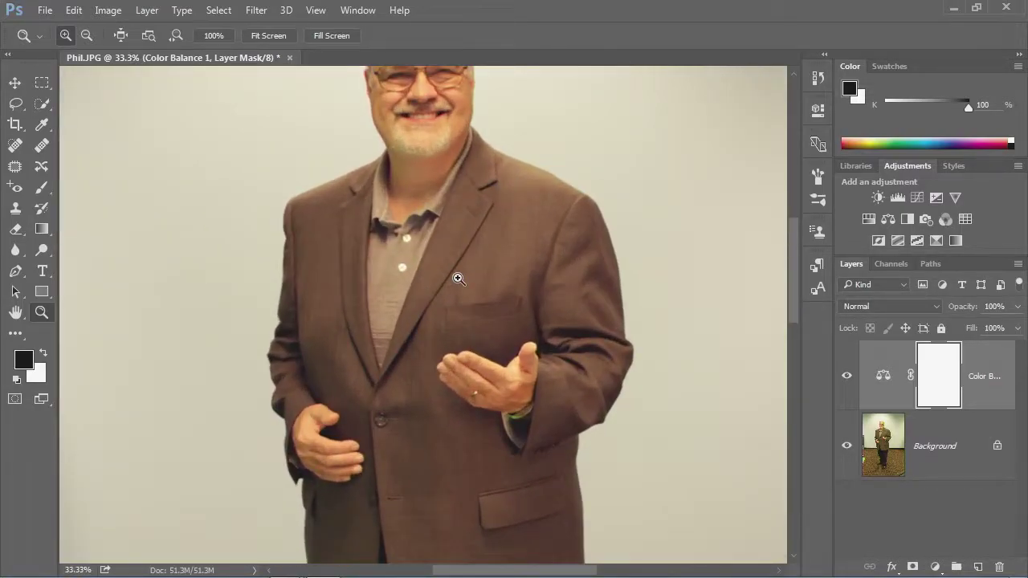
scroll(481, 271, "up", 2)
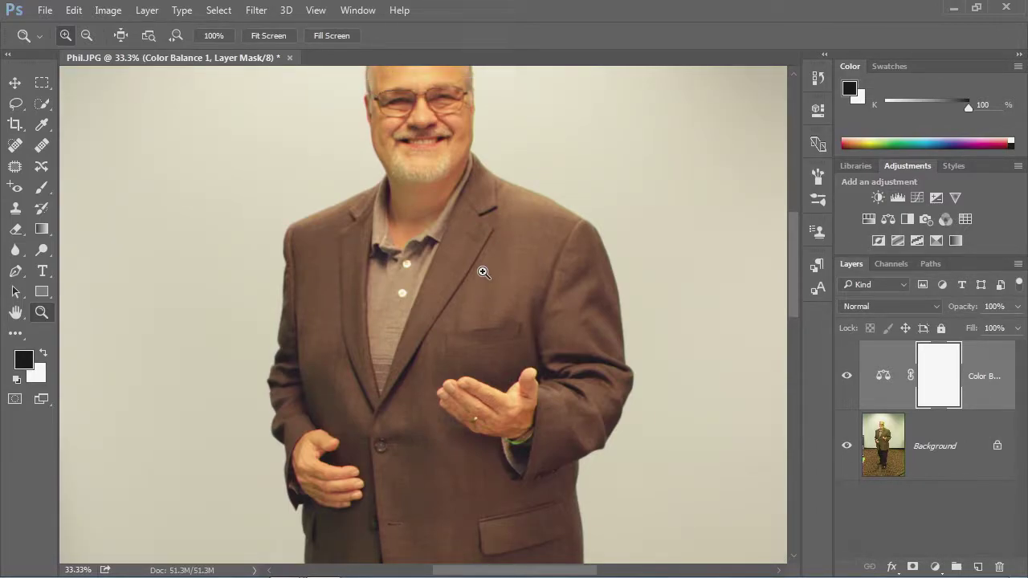
scroll(483, 273, "up", 4)
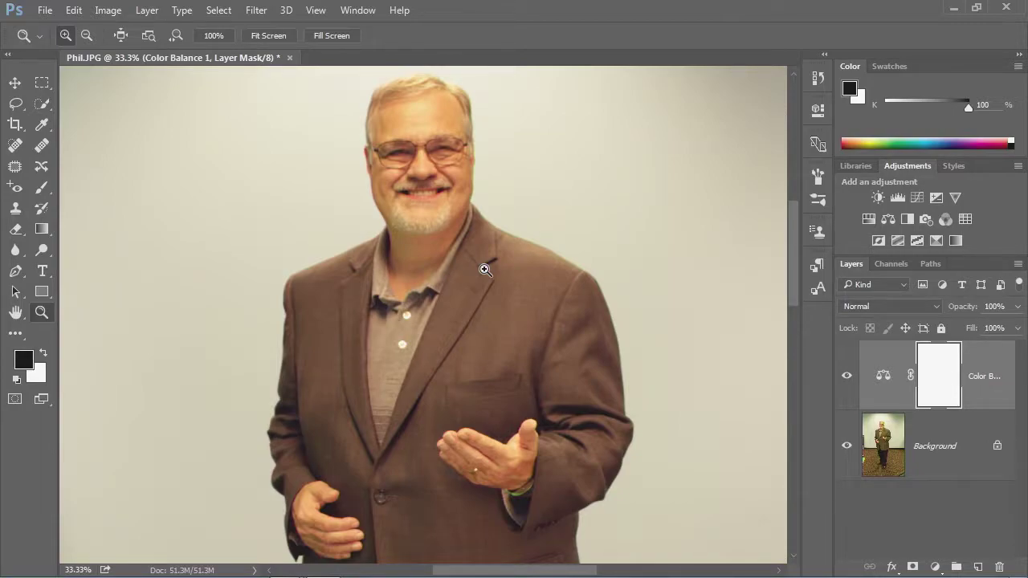
left_click(46, 11)
left_click(63, 173)
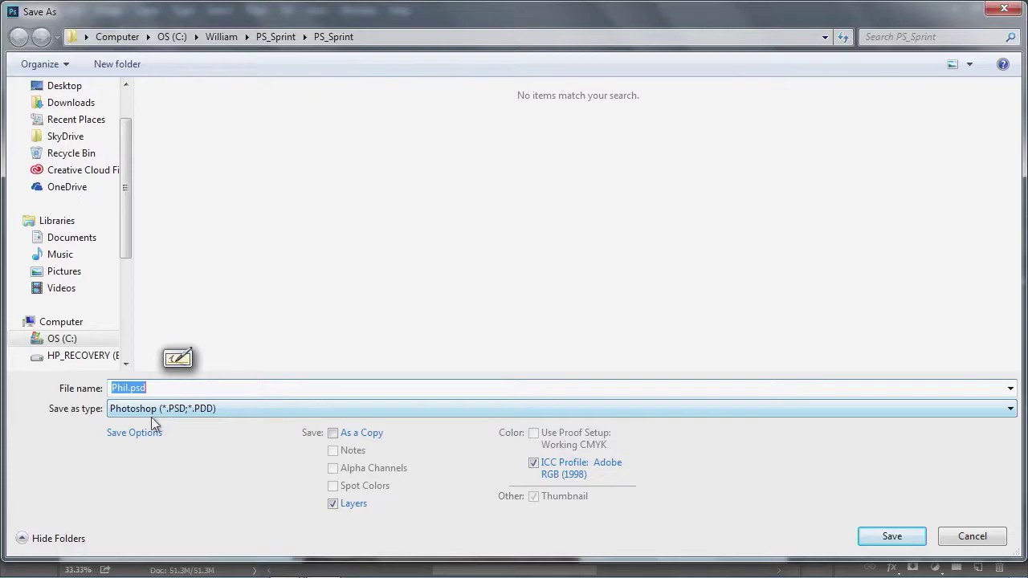
left_click(871, 542)
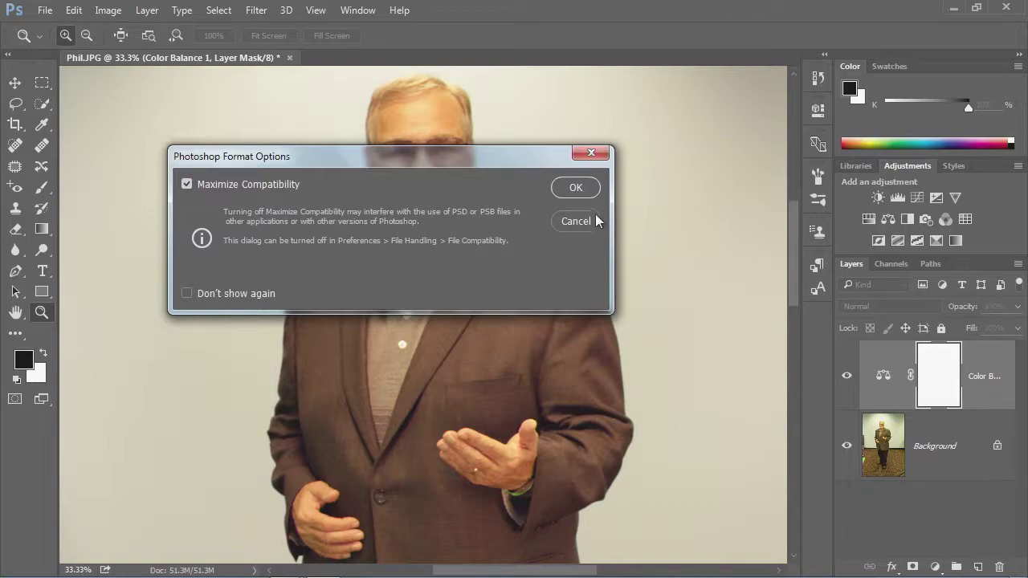
left_click(587, 188)
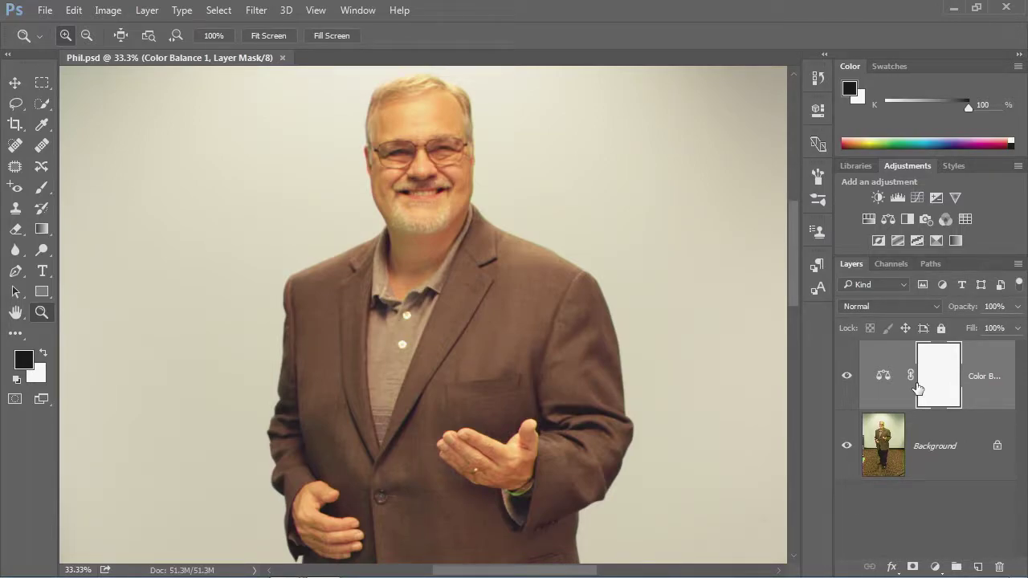
- Close Phil.psd, reopen it from the recent files, and hide and reshow the Color Balance layer to compare
left_click(282, 58)
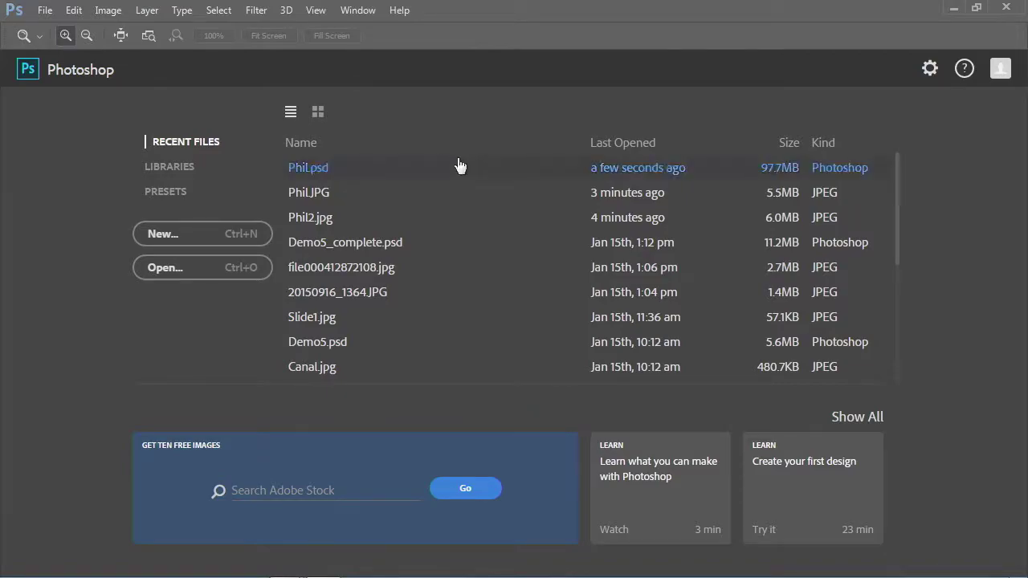
left_click(317, 177)
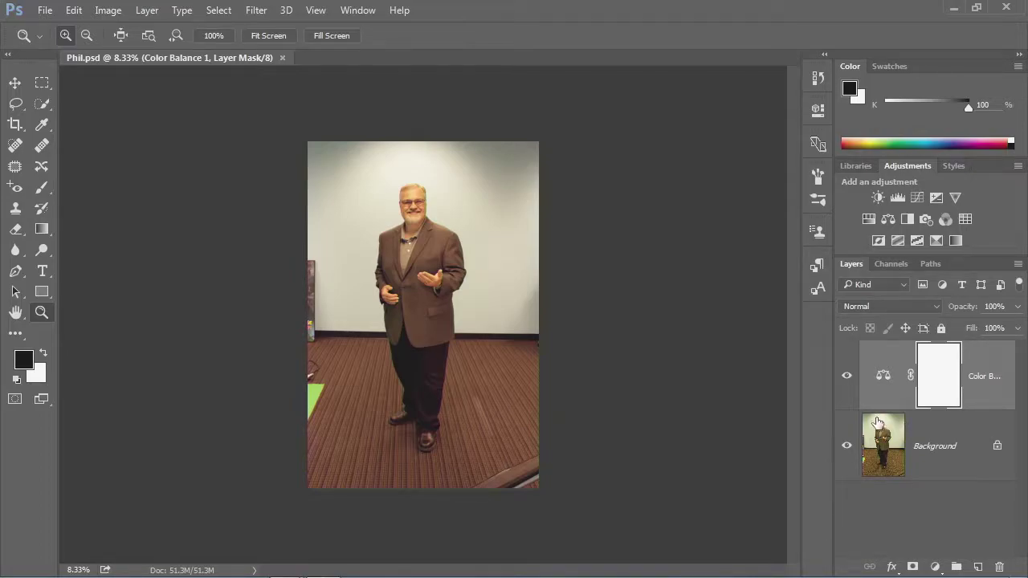
left_click(847, 377)
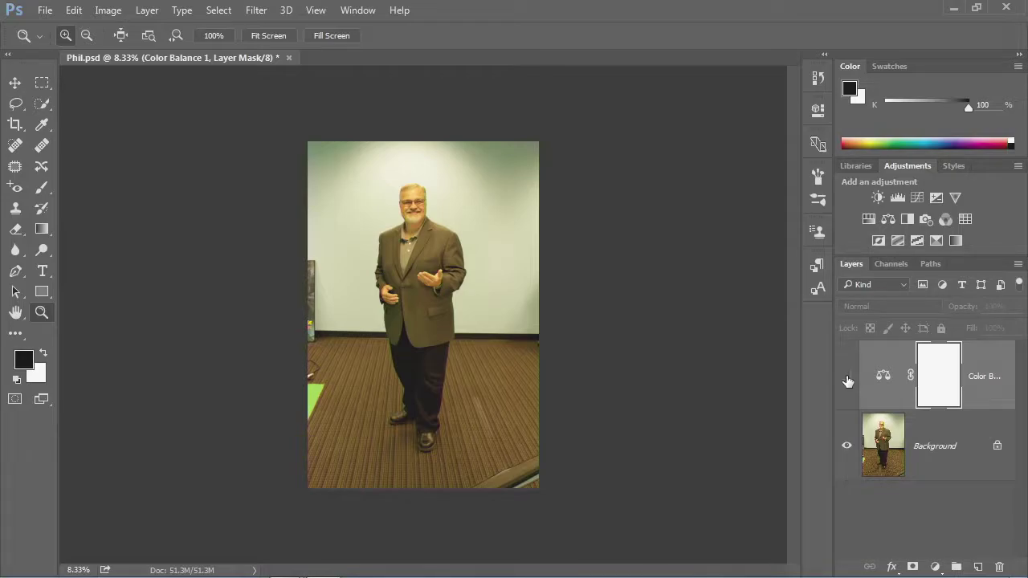
left_click(846, 378)
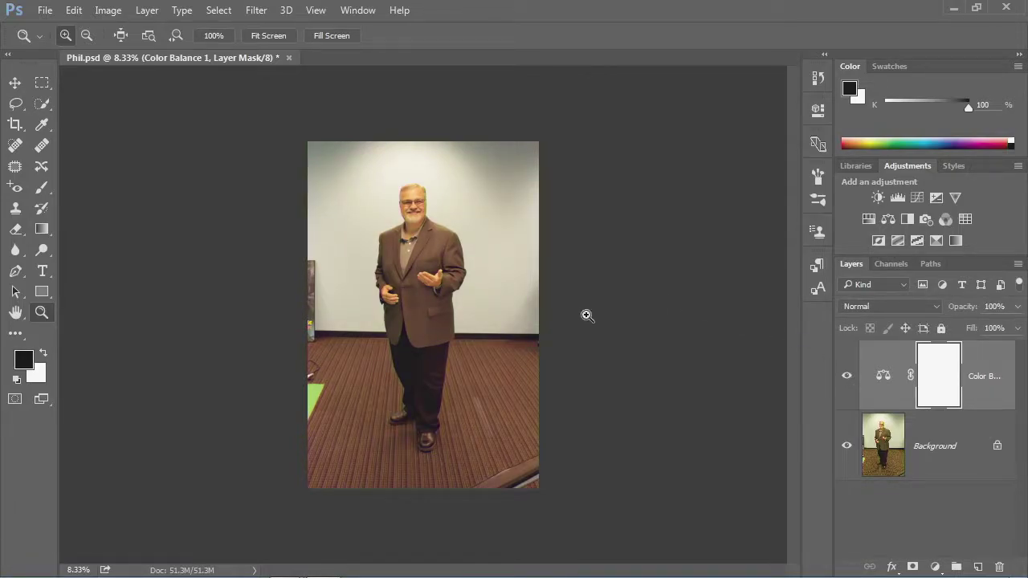
- Choose the Spot Healing Brush and add a new layer named removeButtons directly above the Background layer
left_click_drag(386, 226, 452, 285)
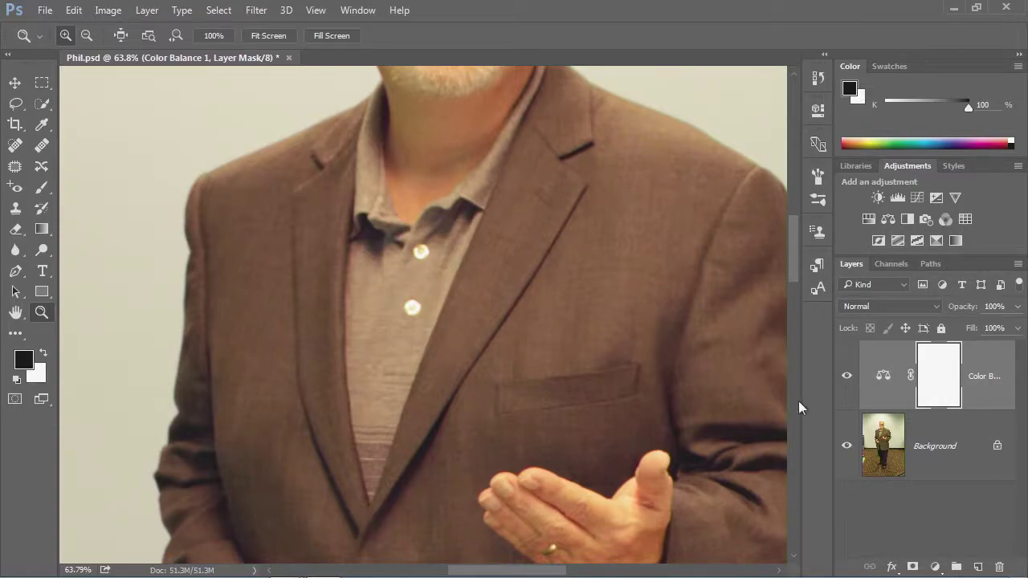
left_click(903, 440)
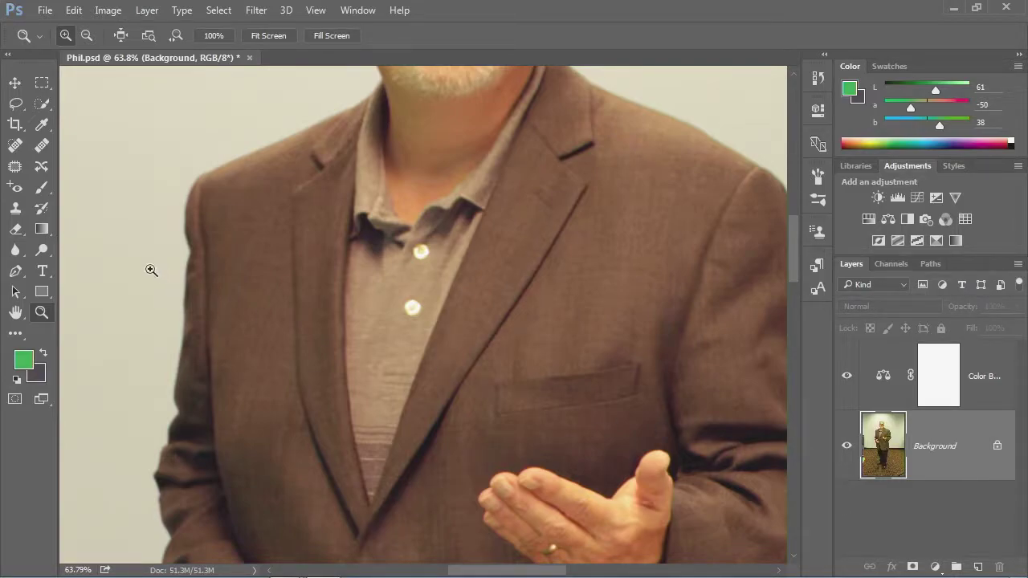
left_click(16, 146)
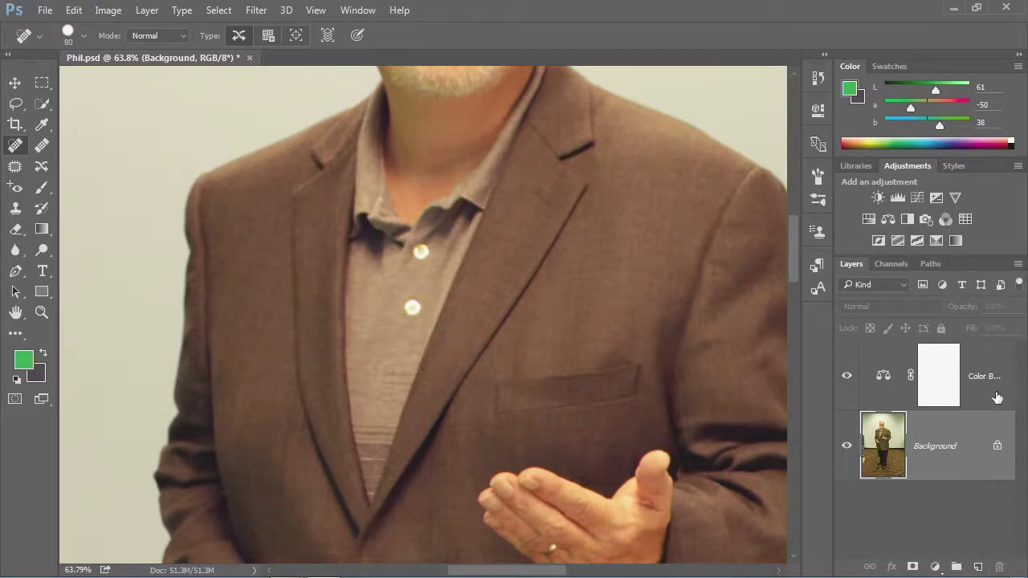
left_click(1017, 266)
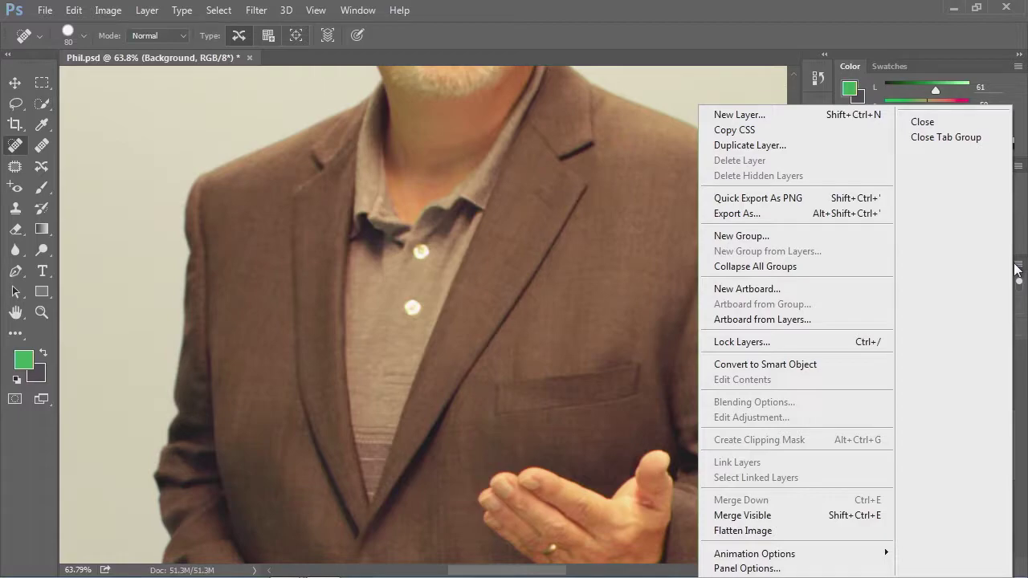
left_click(839, 116)
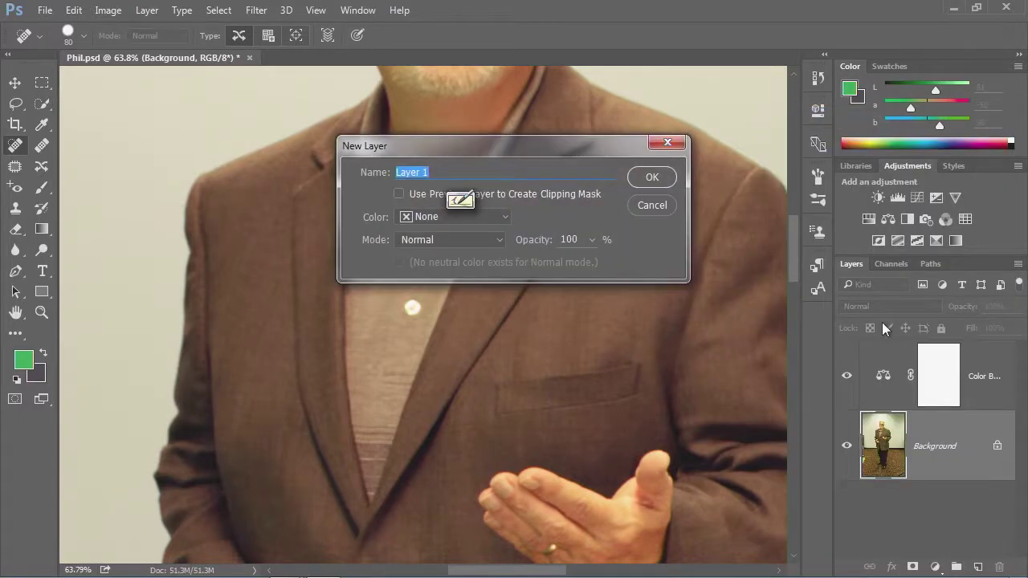
left_click(147, 11)
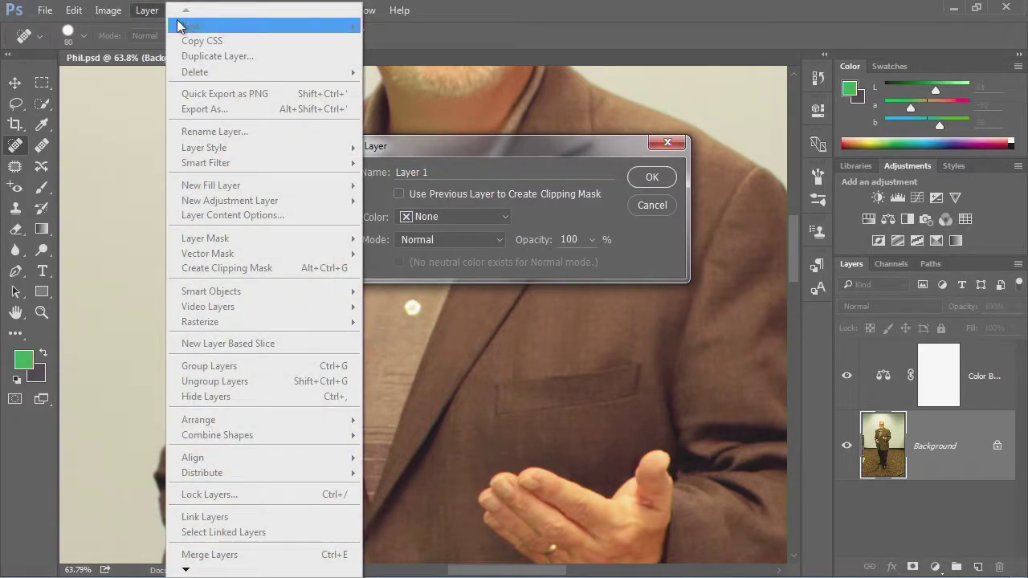
left_click(150, 13)
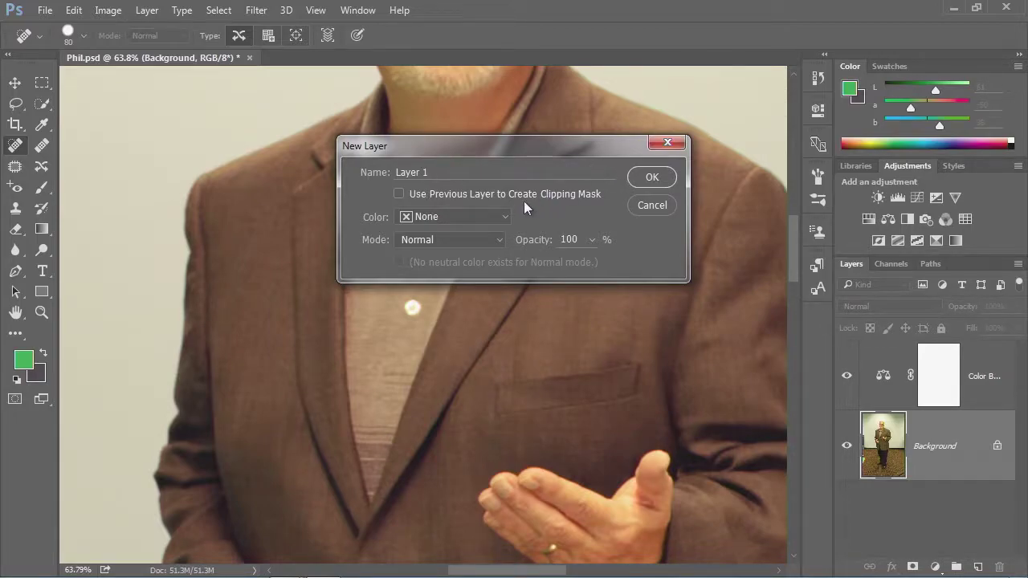
left_click_drag(444, 173, 392, 172)
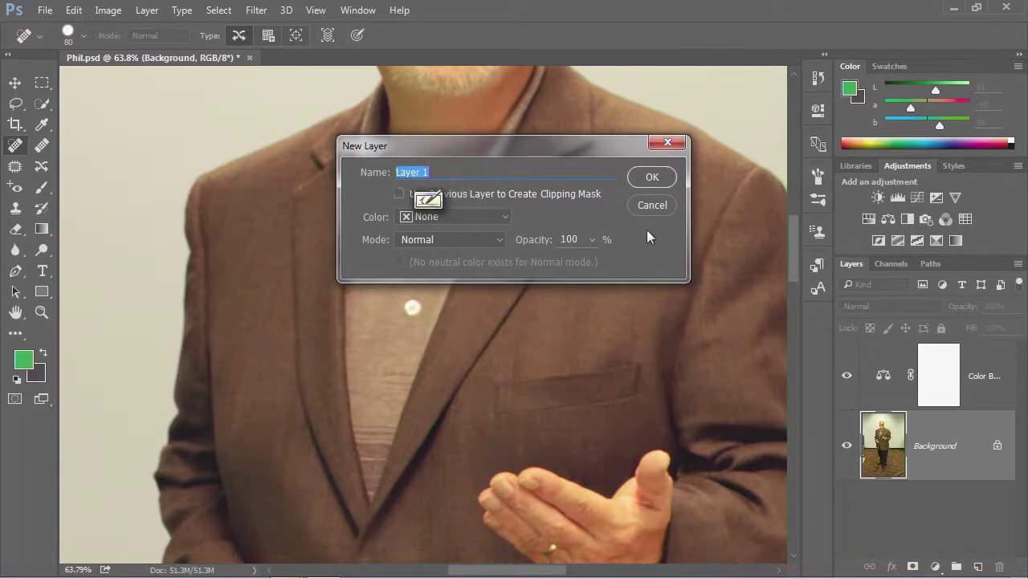
type("r")
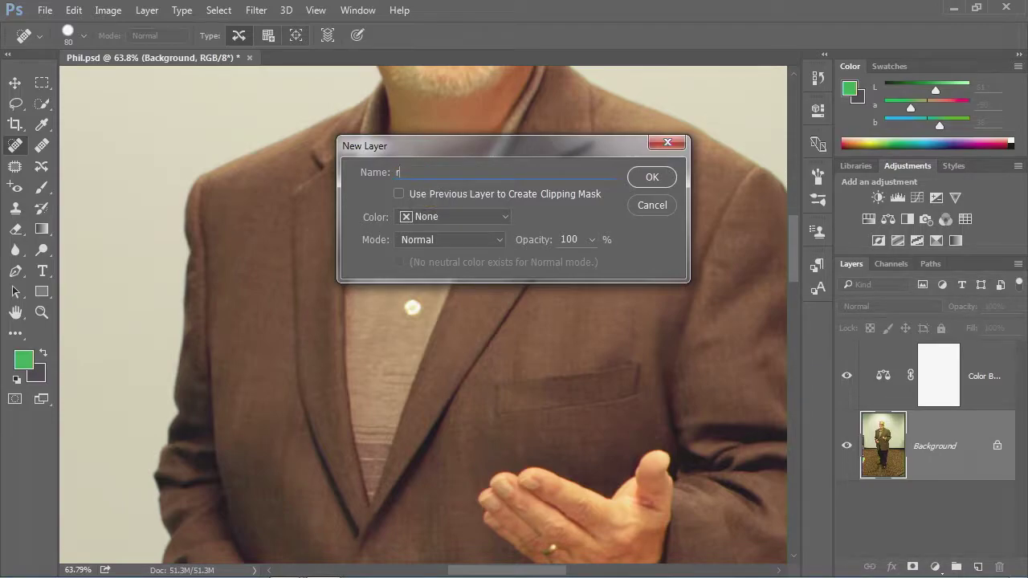
type("emoveButtons")
left_click(652, 178)
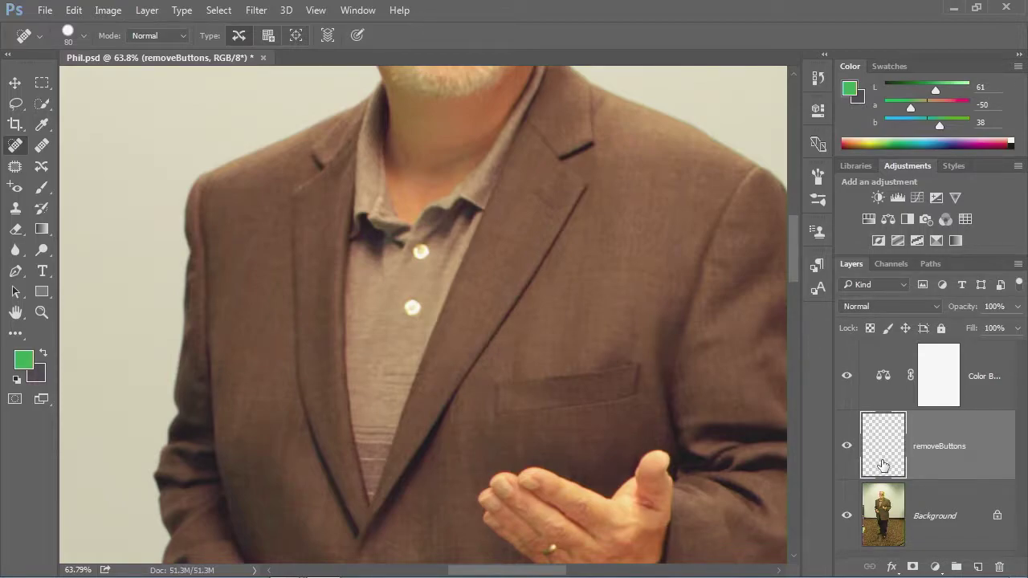
- With the removeButtons layer active, set the Spot Healing Brush to sample all layers at a size of 66 px
left_click(887, 504)
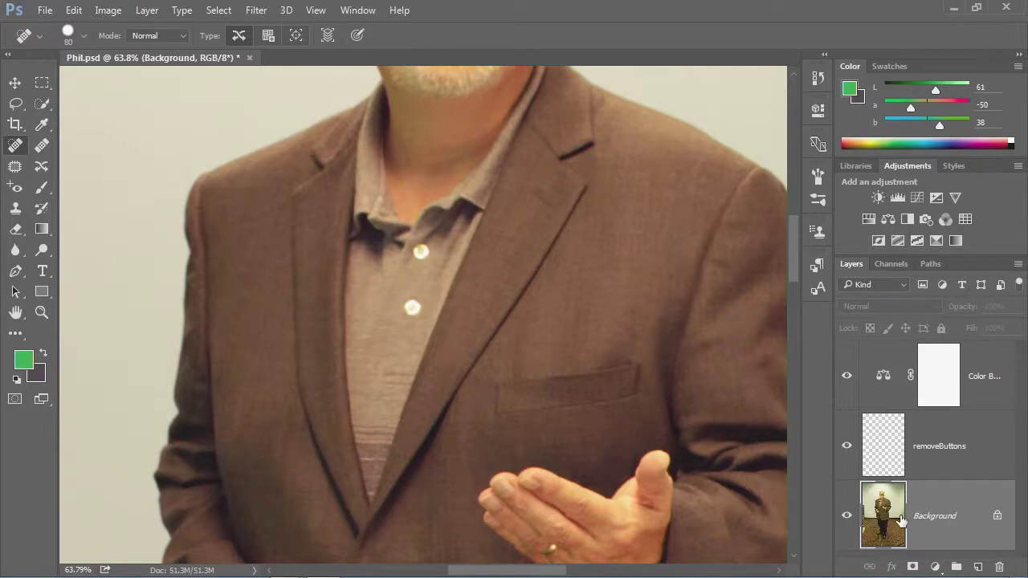
left_click(874, 454)
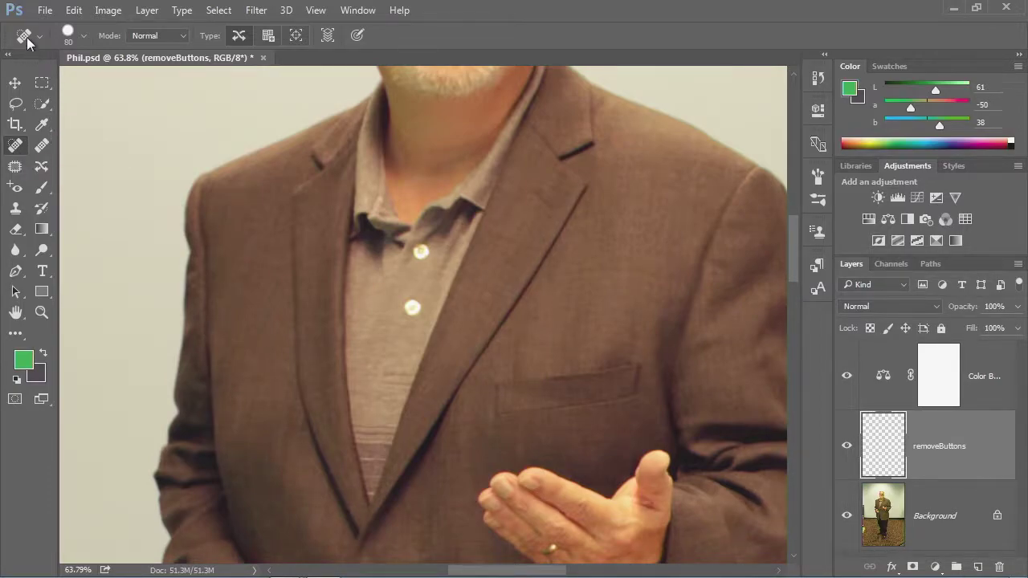
left_click(327, 36)
left_click(82, 38)
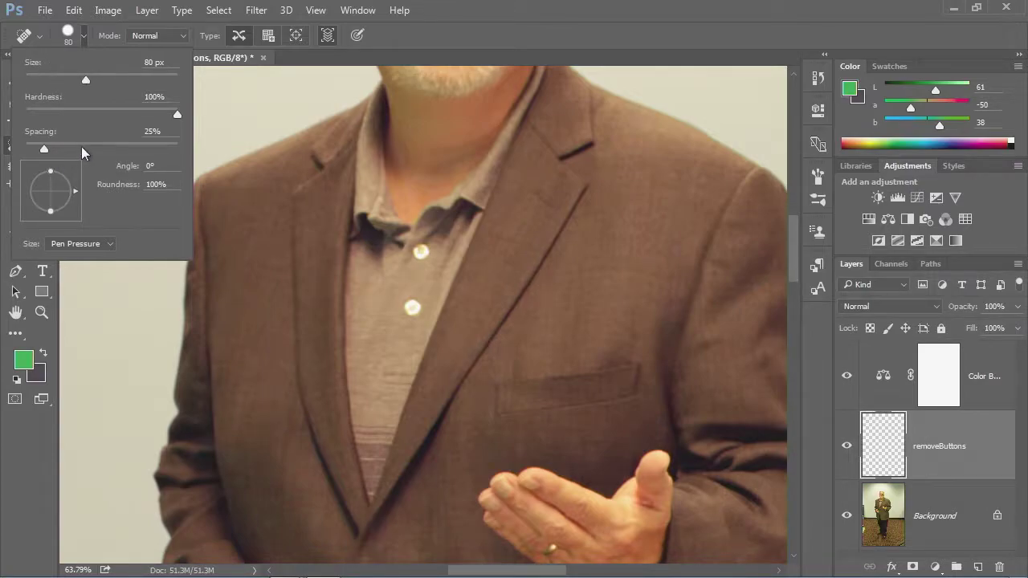
left_click_drag(86, 78, 78, 80)
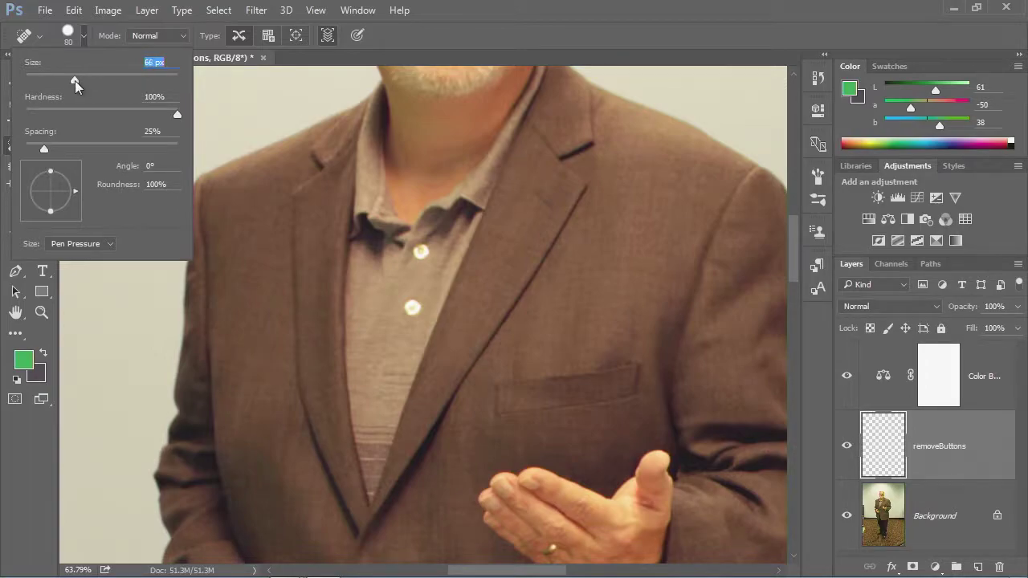
left_click(85, 35)
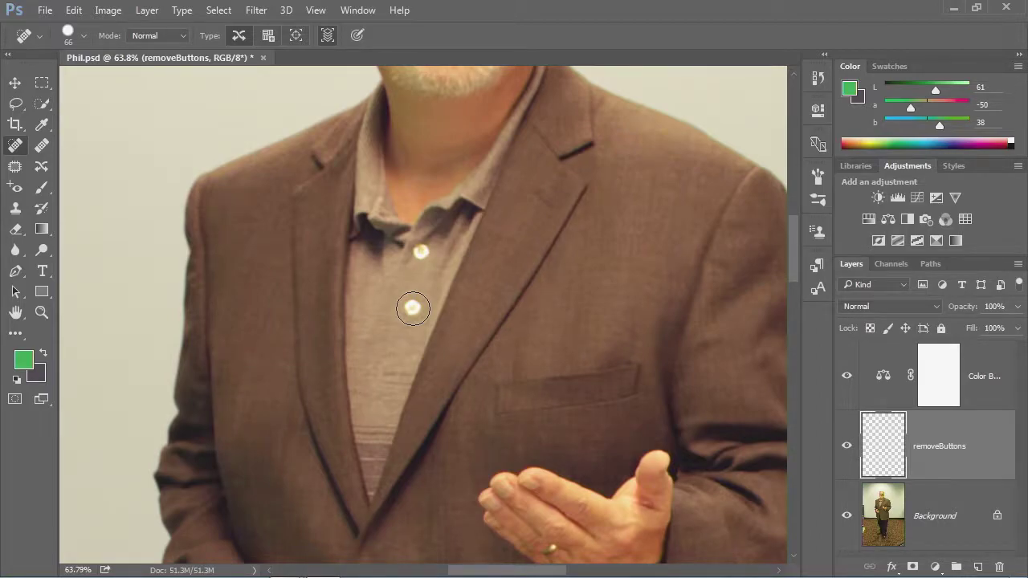
- Heal away both shirt buttons on the removeButtons layer with a 45 px brush, and toggle the layer's visibility to compare
key("bracketleft")
key("bracketleft")
key("bracketleft")
left_click(412, 308)
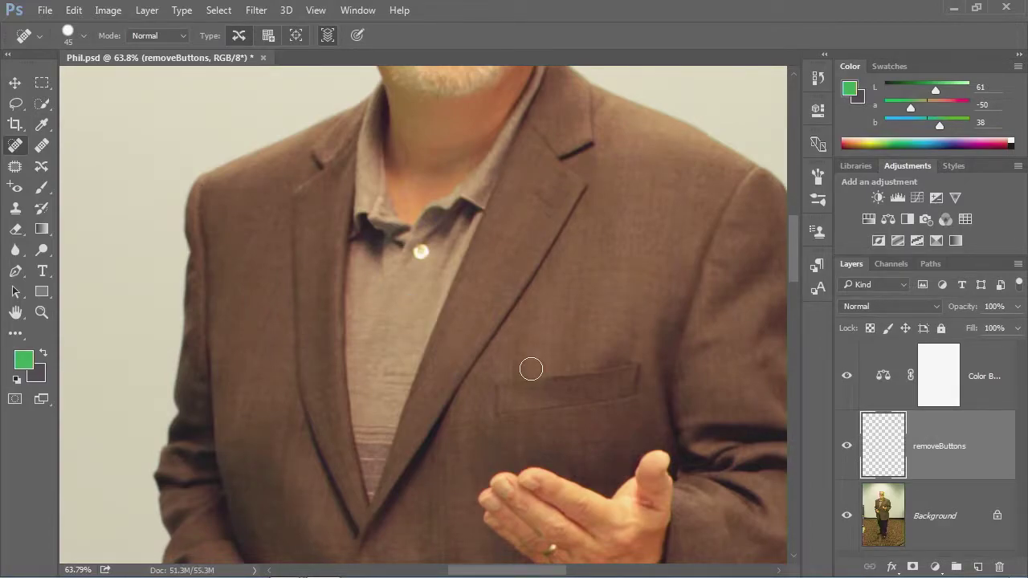
left_click(420, 251)
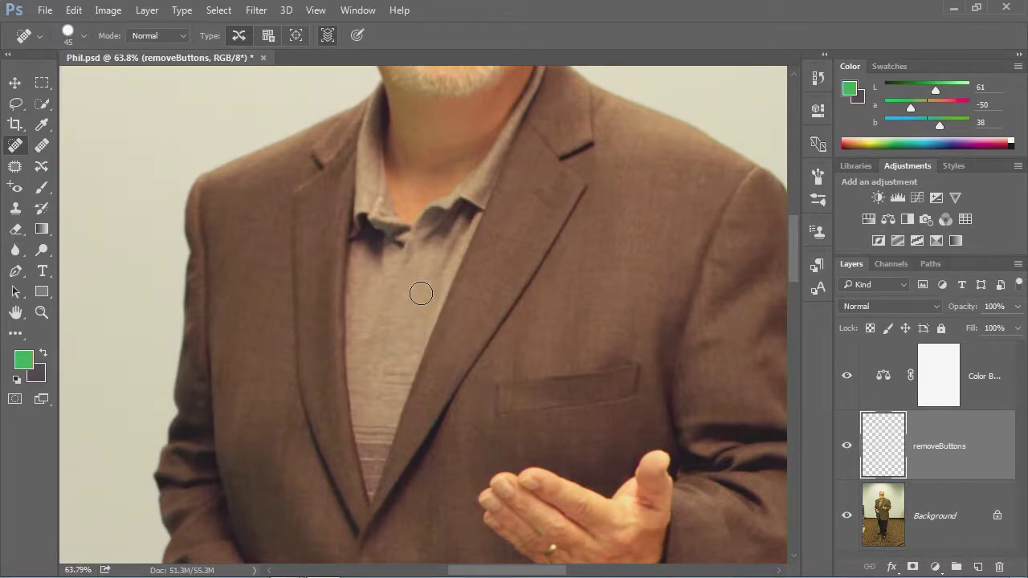
left_click(847, 447)
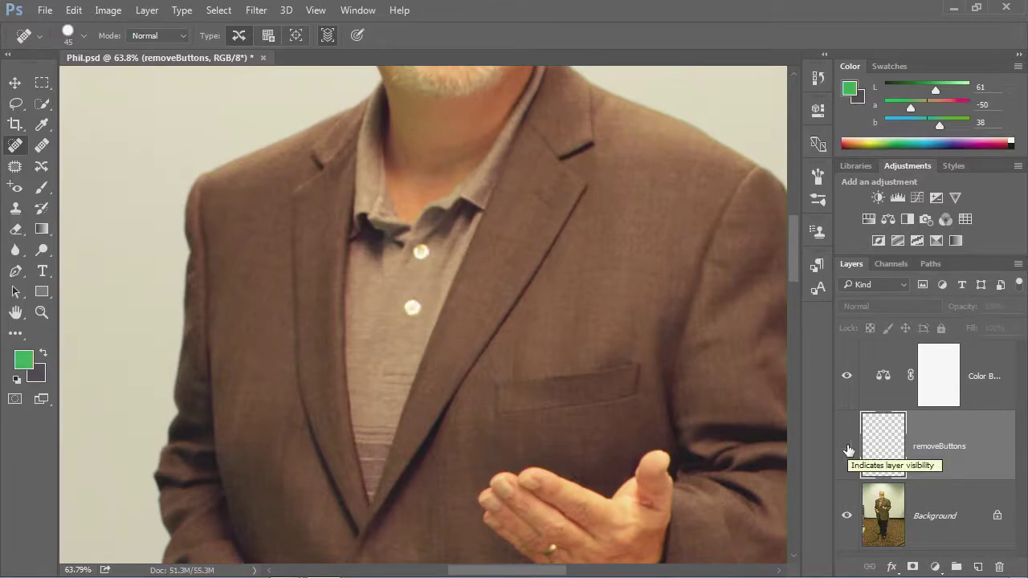
left_click(847, 448)
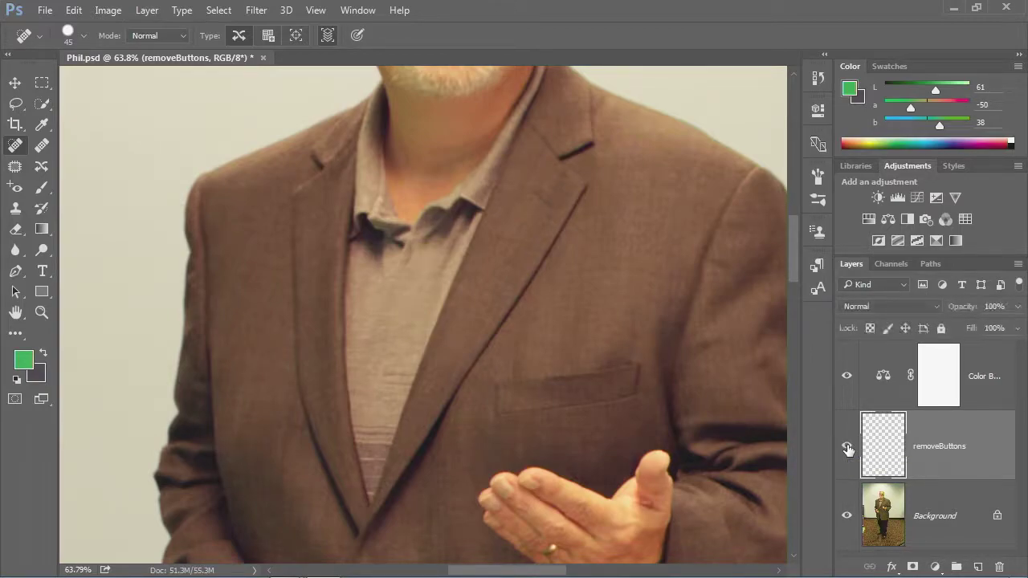
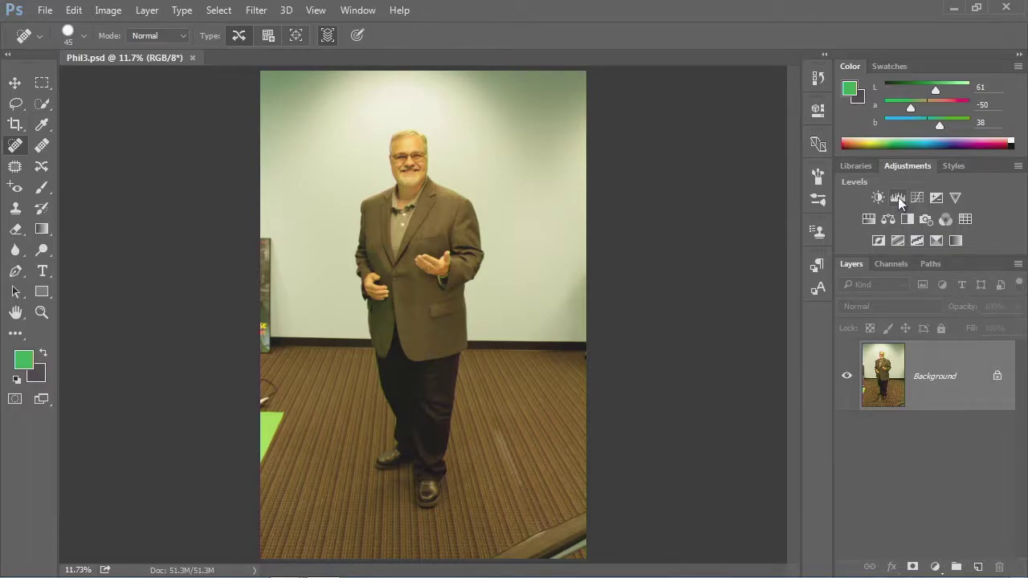
- Add a Levels adjustment layer to Phil3.psd, try the white input level at 88, and return it to 255
left_click(898, 197)
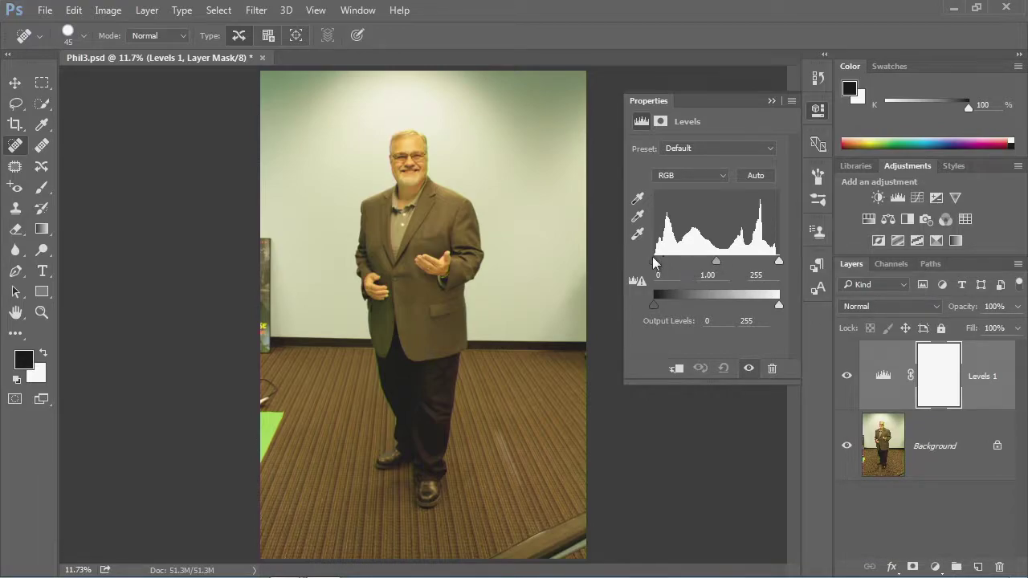
left_click(779, 264)
left_click_drag(778, 262, 699, 268)
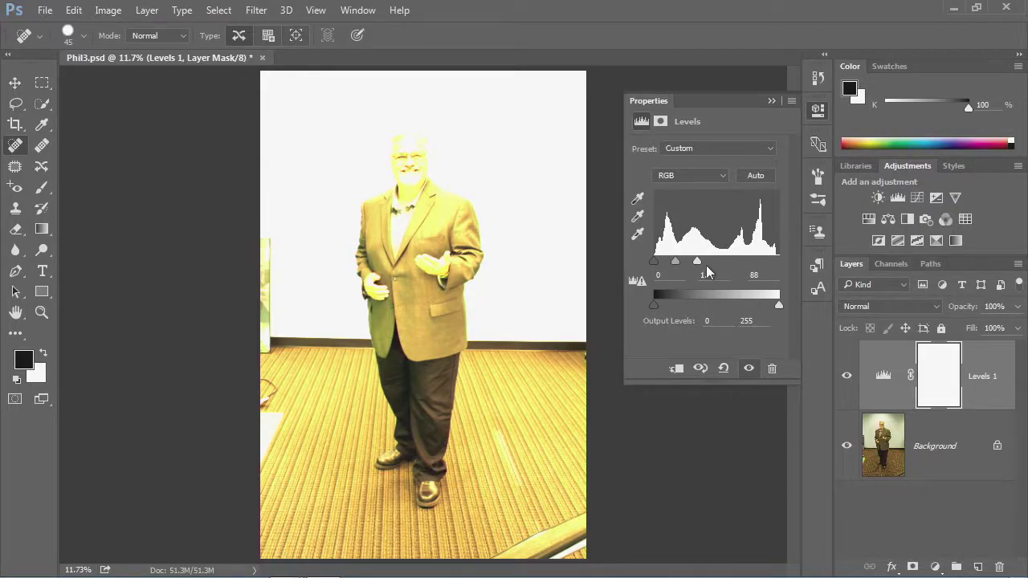
left_click_drag(697, 262, 780, 261)
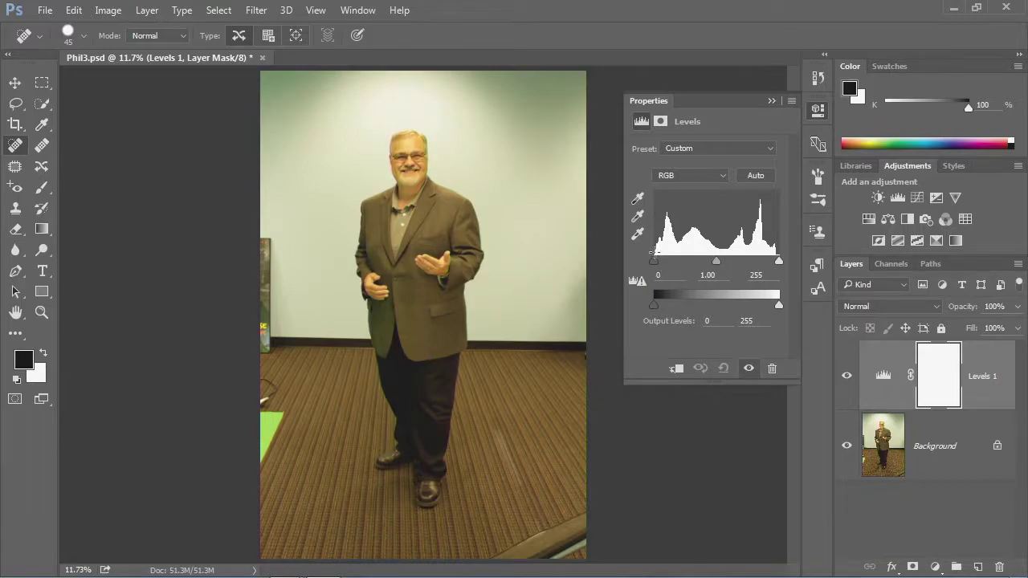
- Try the Levels black input level at 64 and 83, and return it to 0
left_click_drag(655, 263, 685, 266)
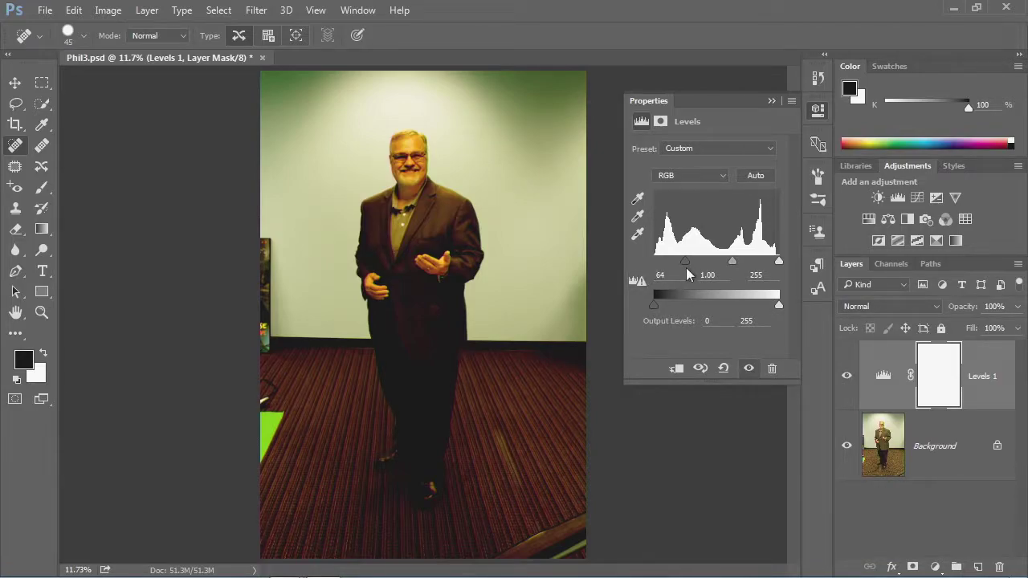
left_click_drag(686, 263, 695, 261)
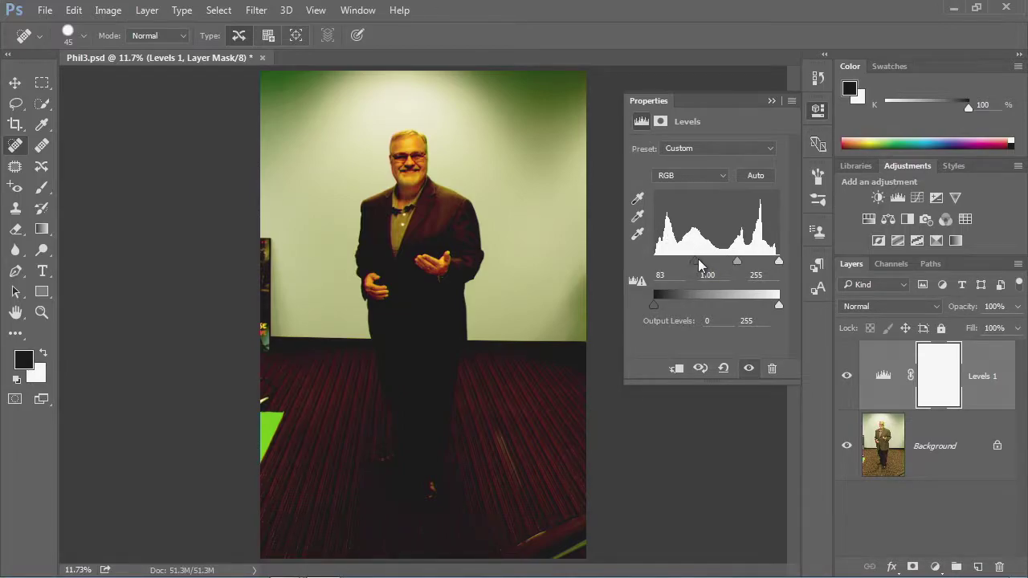
left_click_drag(695, 259, 653, 266)
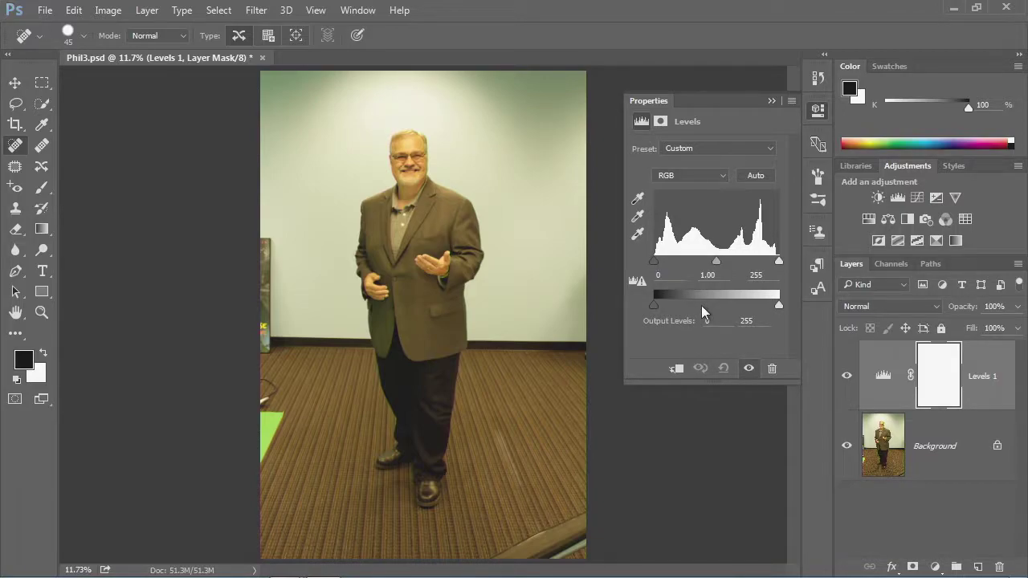
- Try several midtone levels, and settle on a midtone value of 1.18 with the white input level at 248
left_click_drag(718, 260, 713, 265)
mouse_move(712, 265)
left_mouse_down()
mouse_move(688, 266)
mouse_move(731, 257)
mouse_move(713, 265)
left_mouse_up()
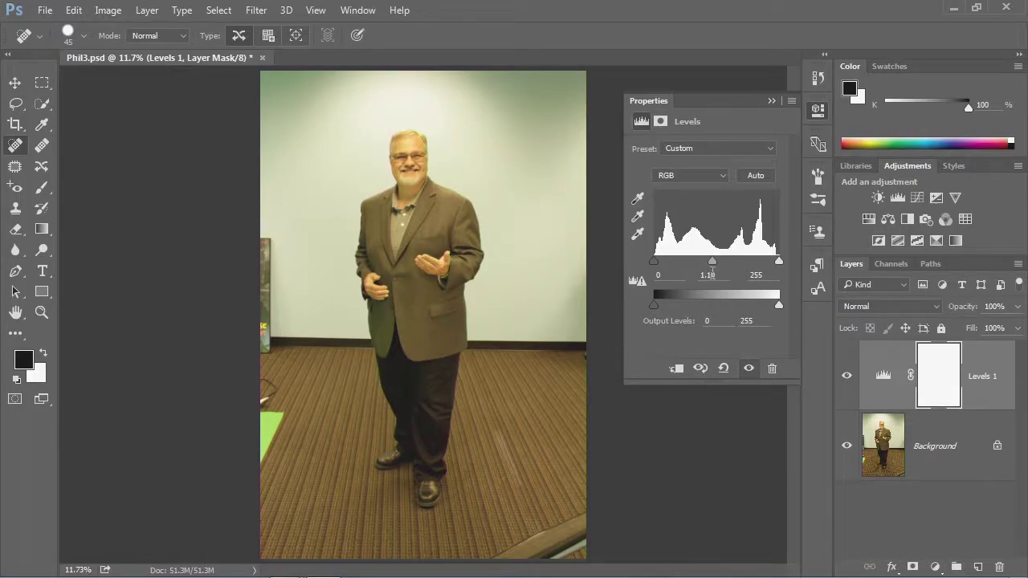
mouse_move(713, 261)
left_mouse_down()
mouse_move(701, 260)
mouse_move(715, 259)
left_mouse_up()
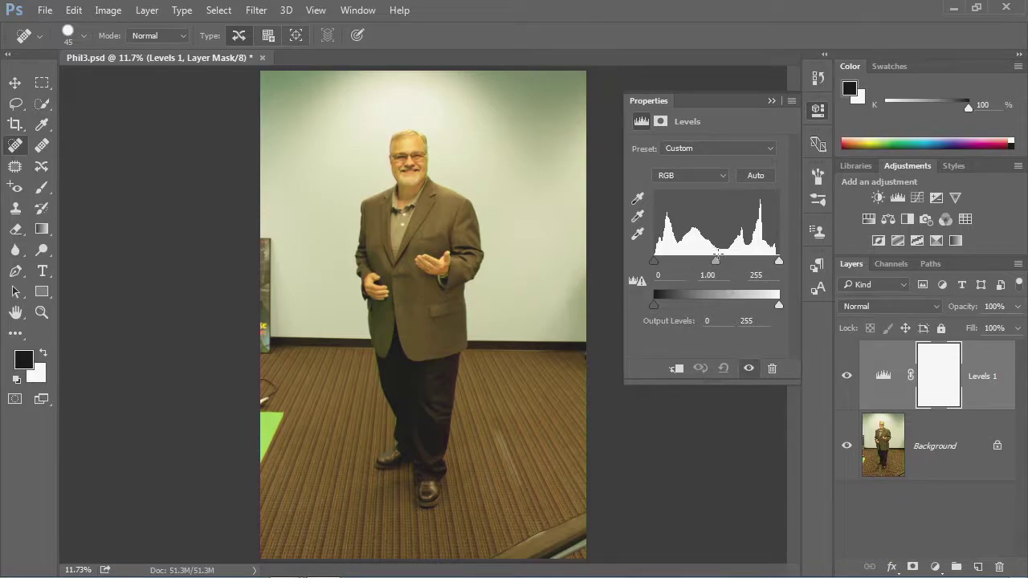
left_click_drag(716, 261, 708, 261)
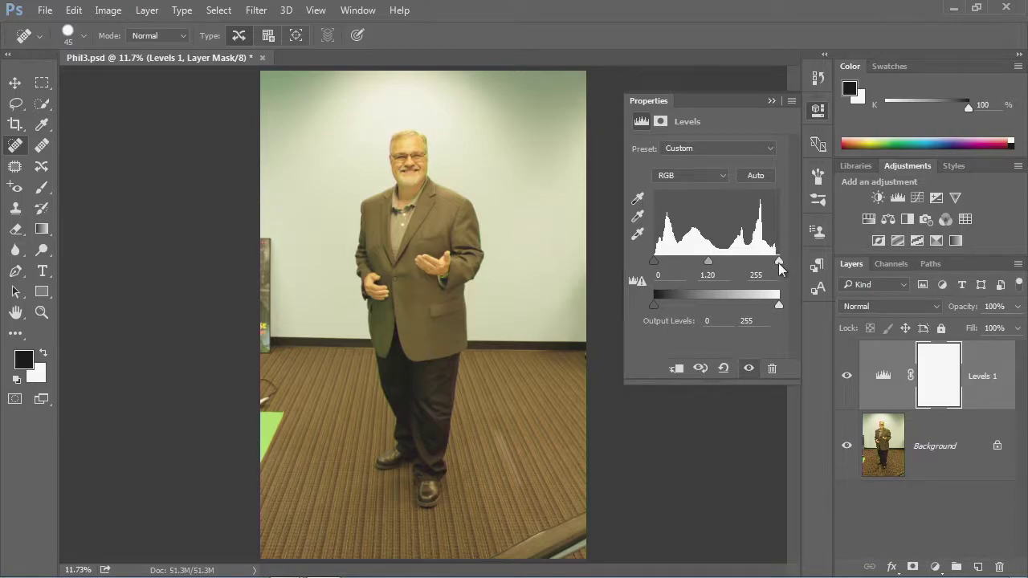
left_click_drag(779, 261, 776, 260)
left_click_drag(709, 262, 707, 262)
- Try setting the Levels black point by sampling two dark areas on the trousers, undoing each sample
left_click(637, 235)
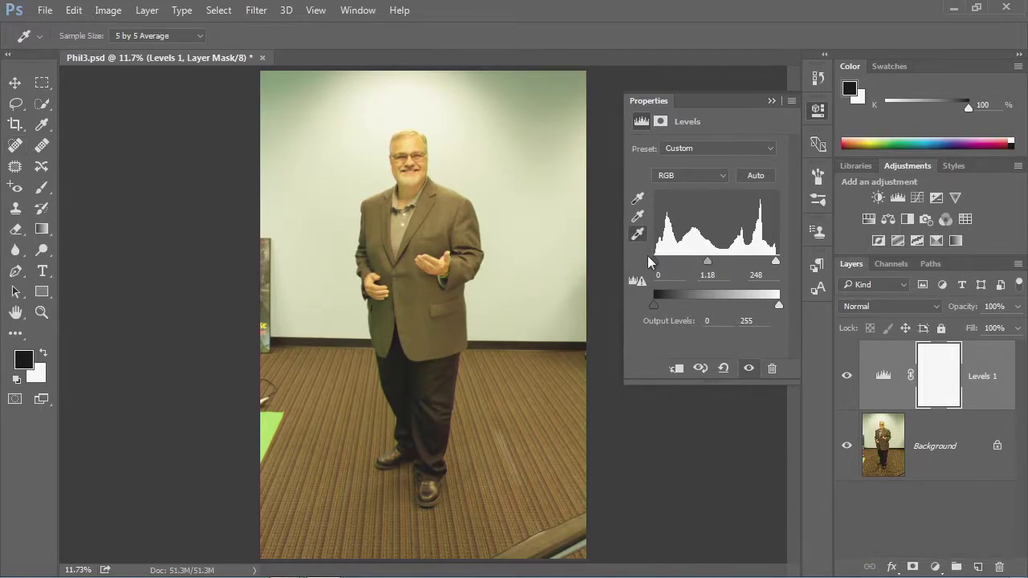
left_click(636, 197)
left_click(408, 456)
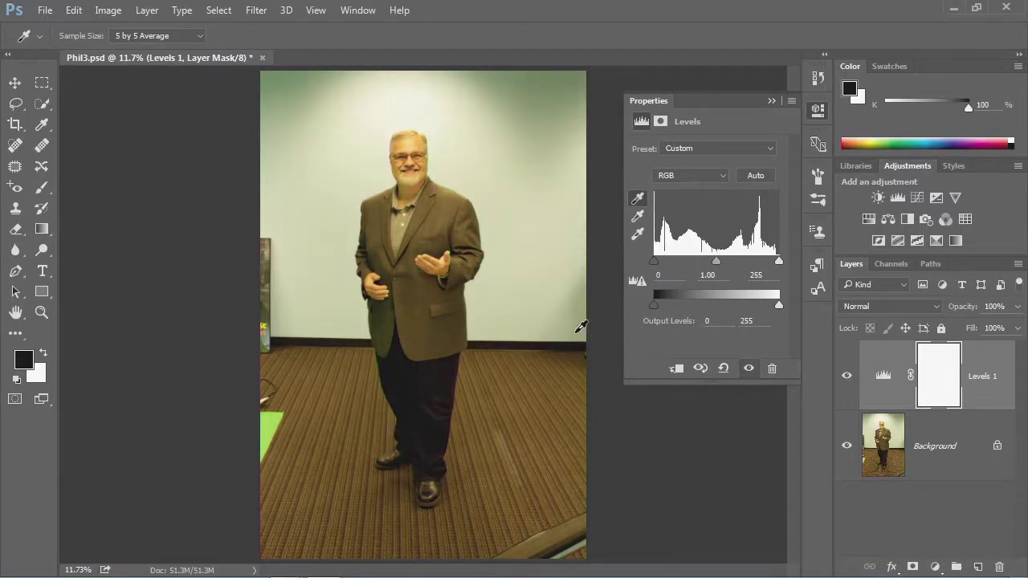
key("ctrl+z")
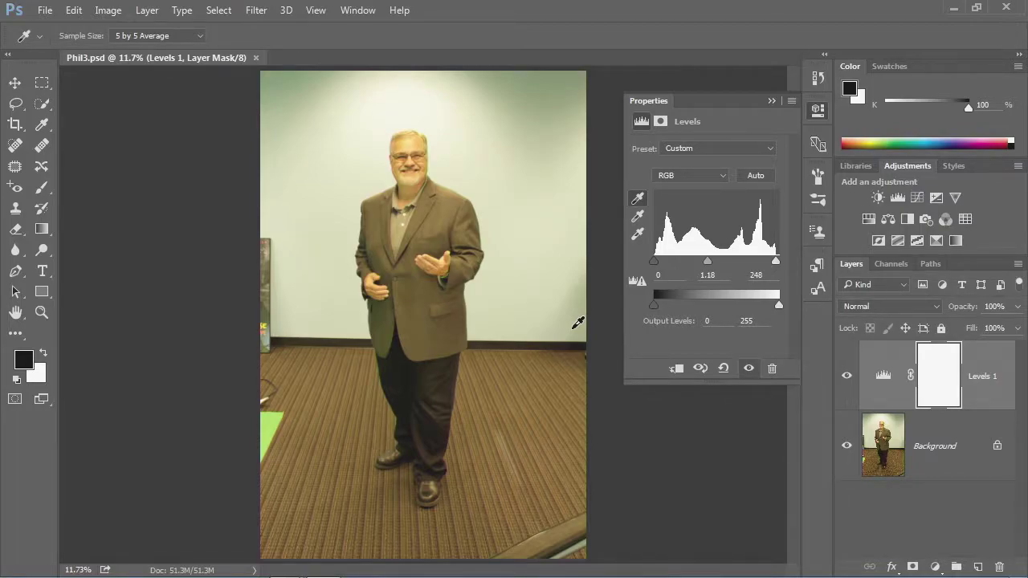
left_click(427, 419)
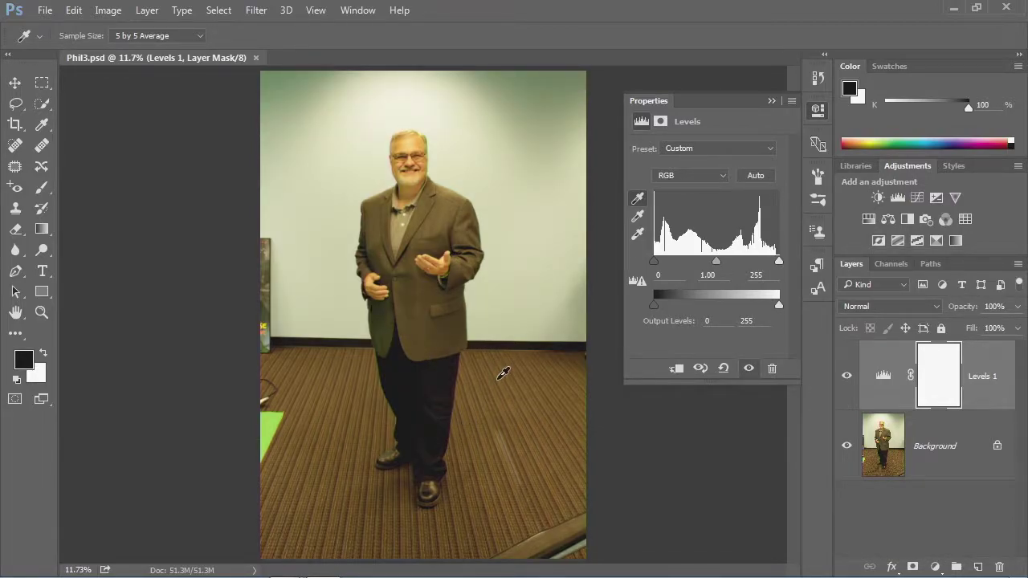
key("ctrl+z")
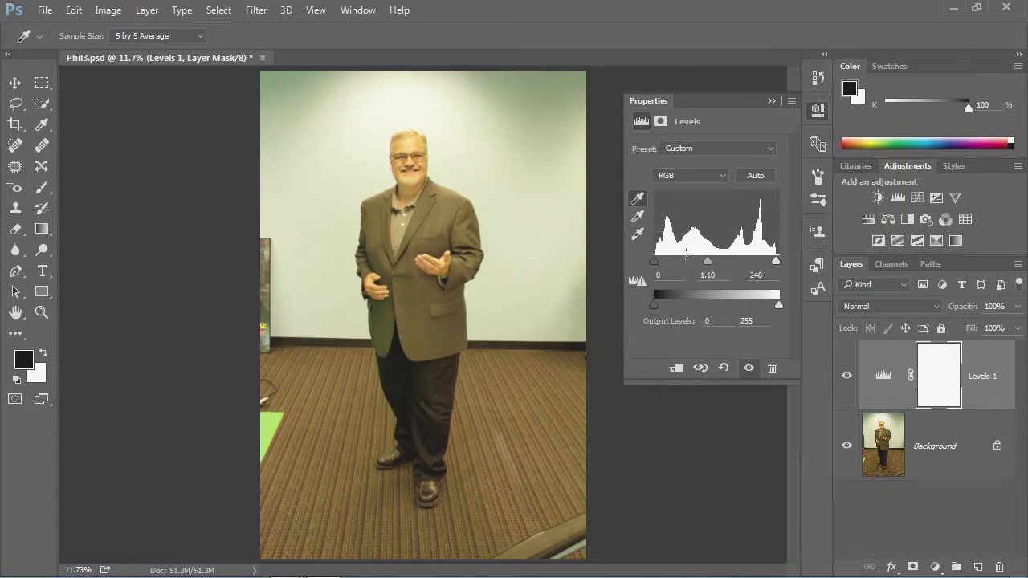
- Set the white point from the bright wall above the man's head and the gray point from the floor's lower-right corner
left_click(637, 233)
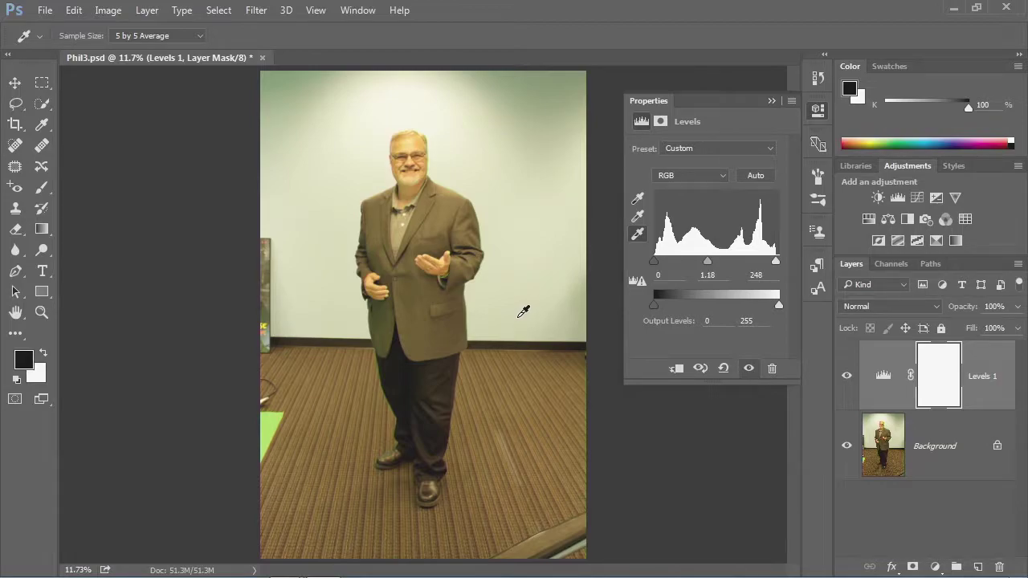
left_click(412, 102)
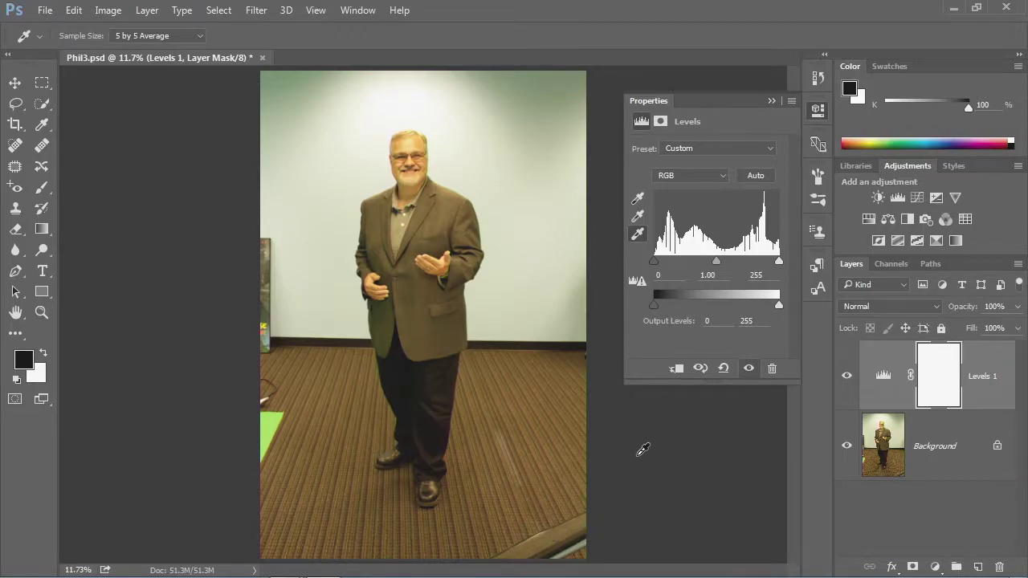
left_click(637, 217)
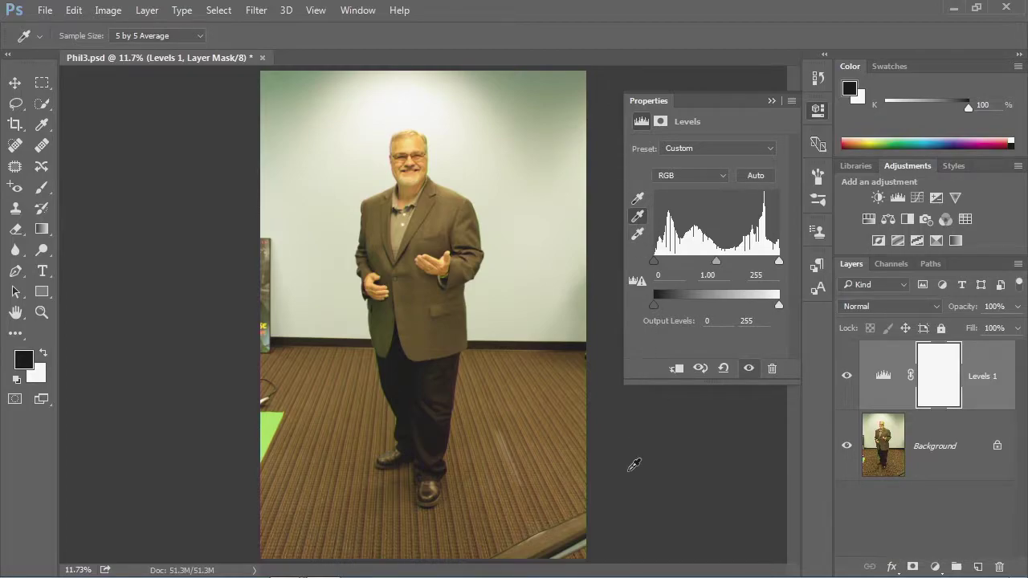
left_click(583, 542)
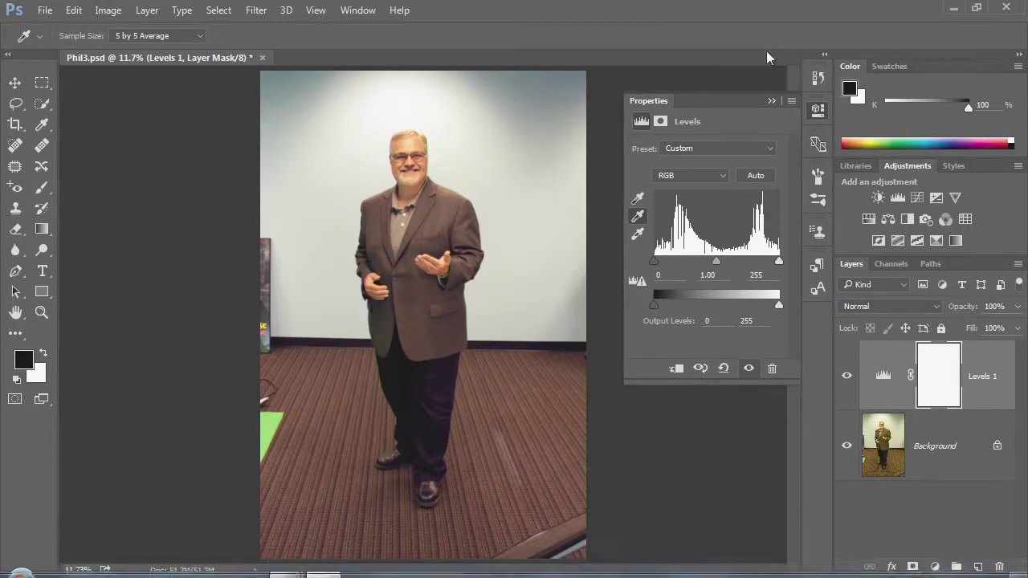
- Toggle the Levels 1 layer's visibility to compare, and try the brown carpet as gray point before undoing that sample
left_click(847, 378)
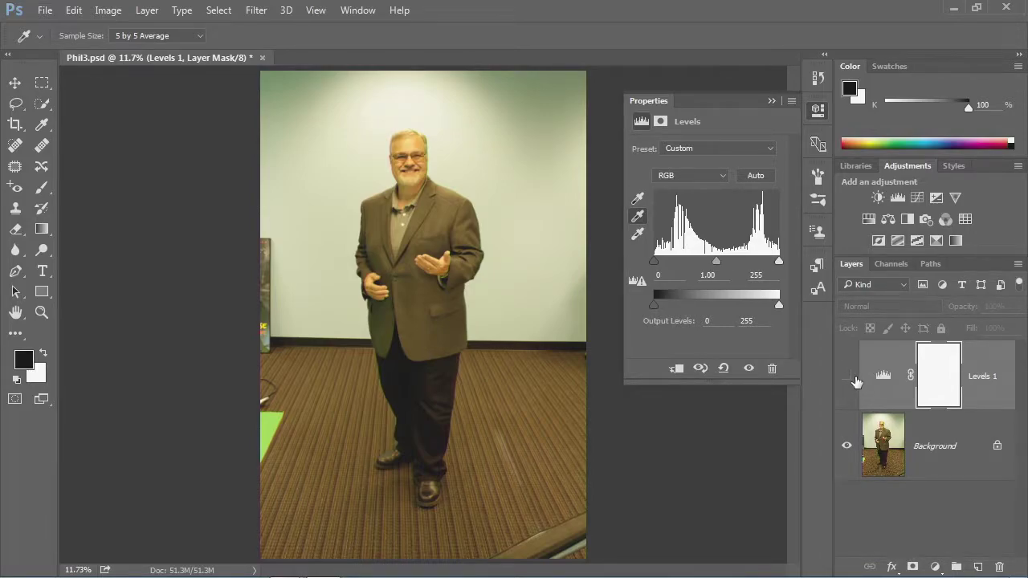
left_click(847, 379)
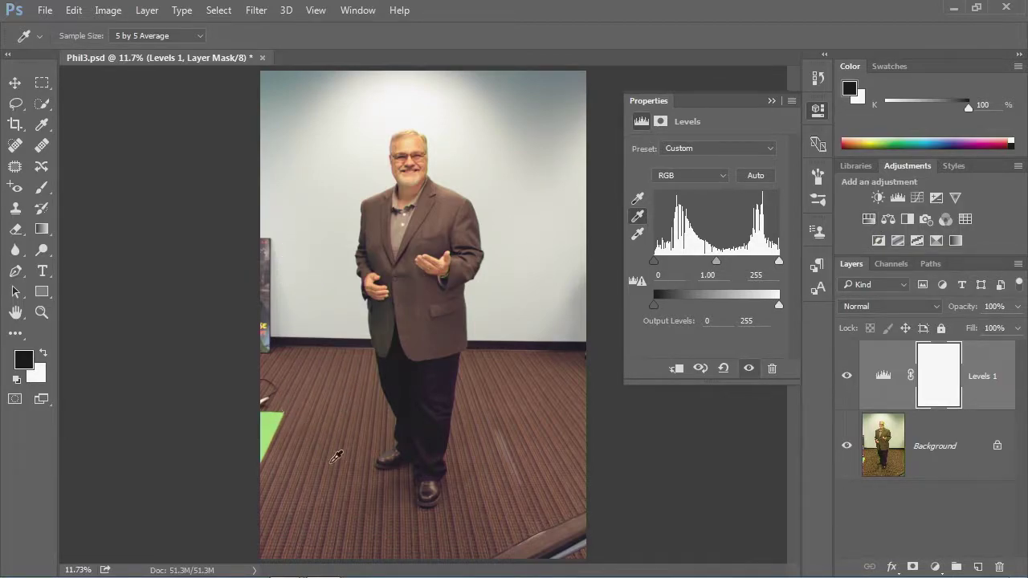
left_click(564, 503)
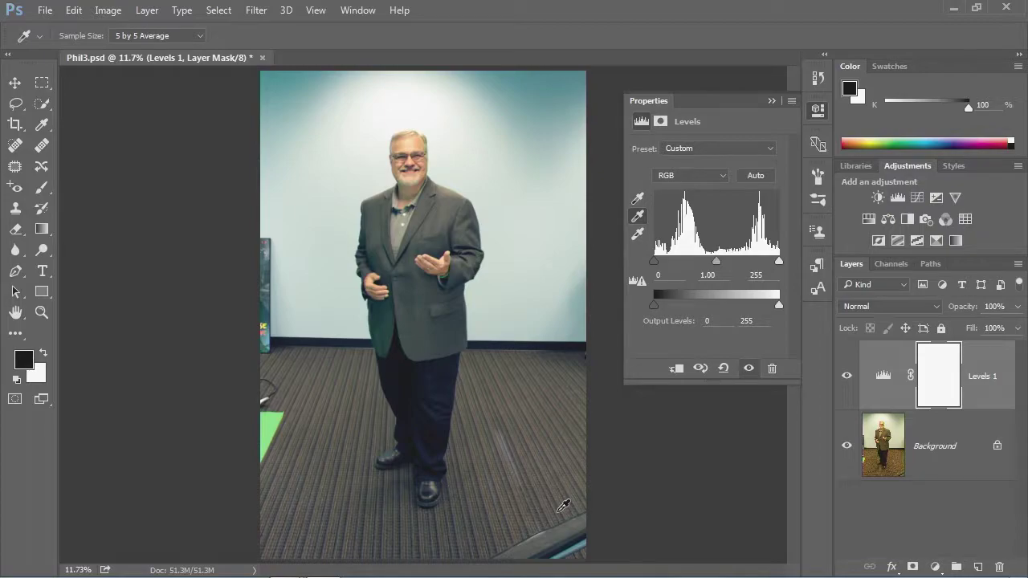
key("ctrl+z")
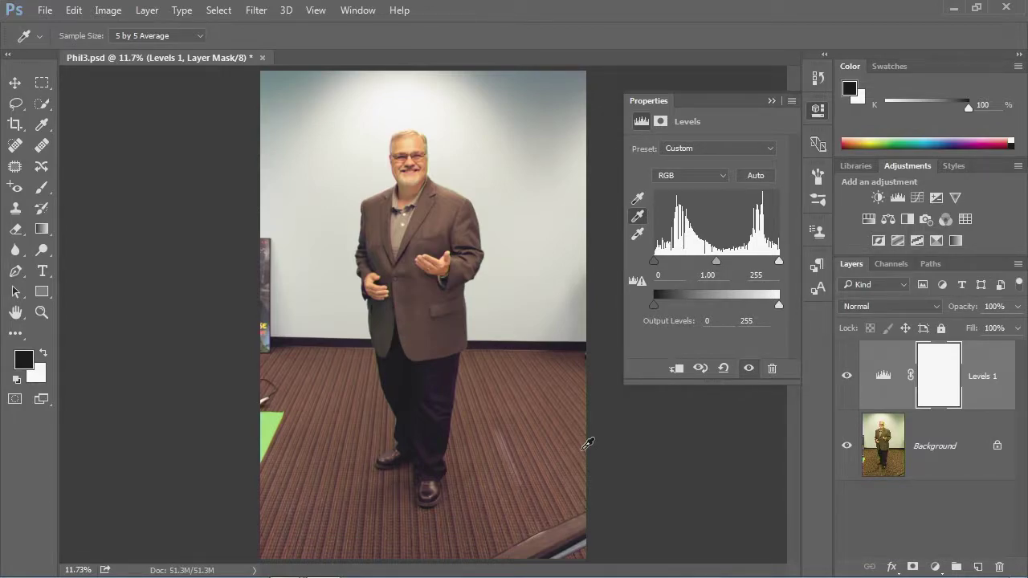
- Activate the Crop tool in Ratio mode, try a 16:9 aspect ratio, and clear the ratio values
left_click(17, 133)
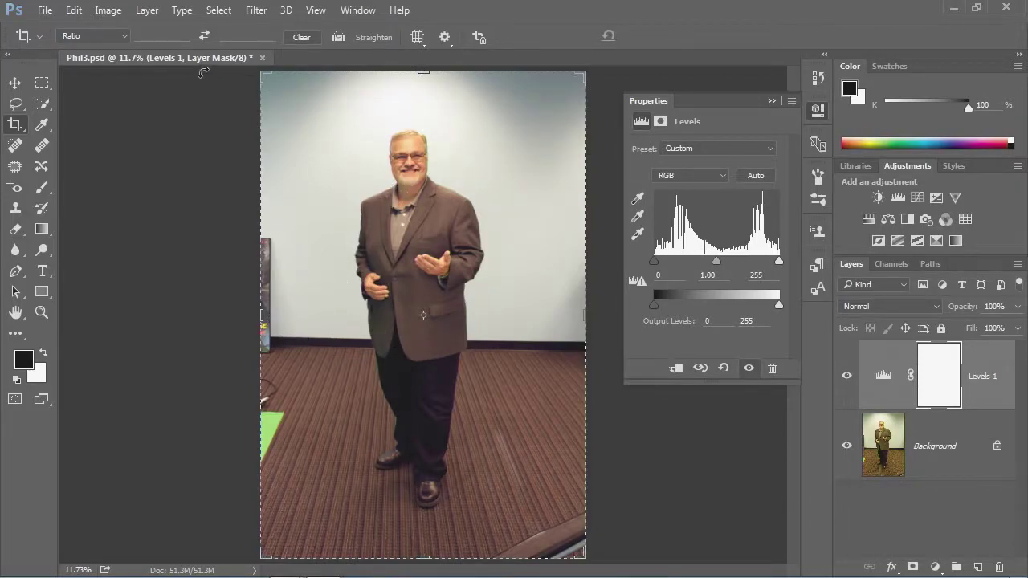
left_click(113, 33)
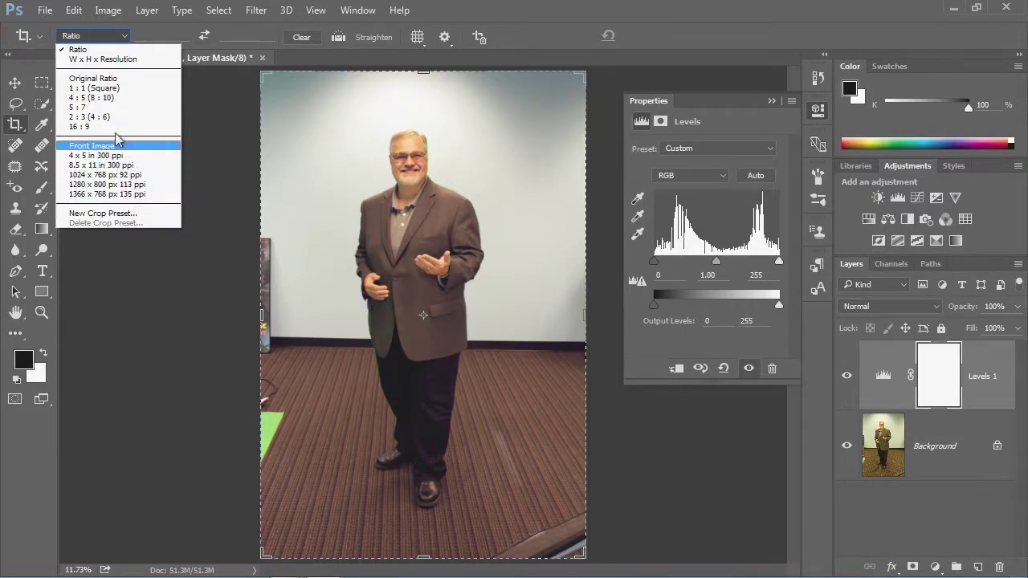
left_click(103, 48)
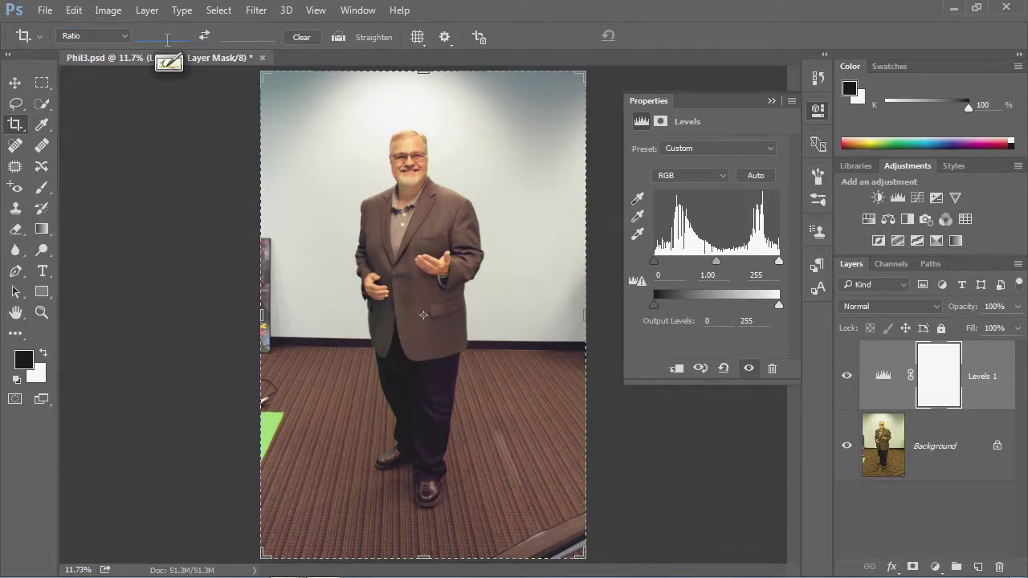
type("19")
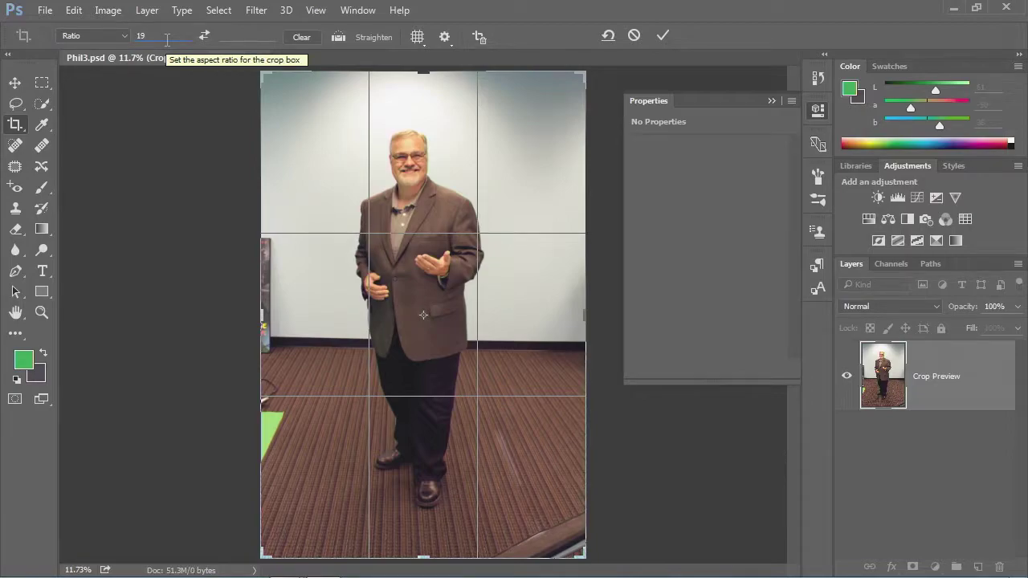
key("BackSpace")
type("6")
key("Tab")
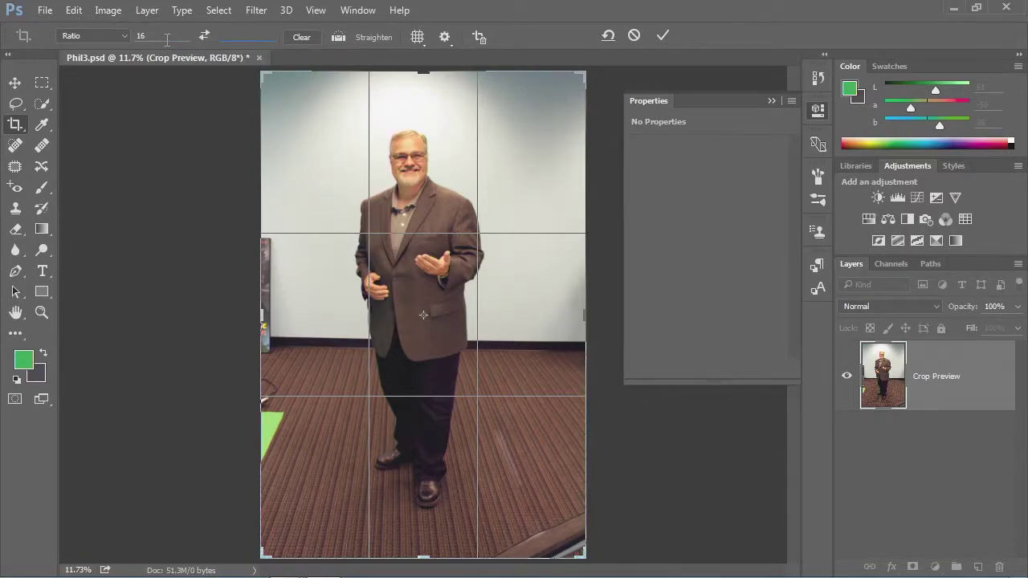
type("9")
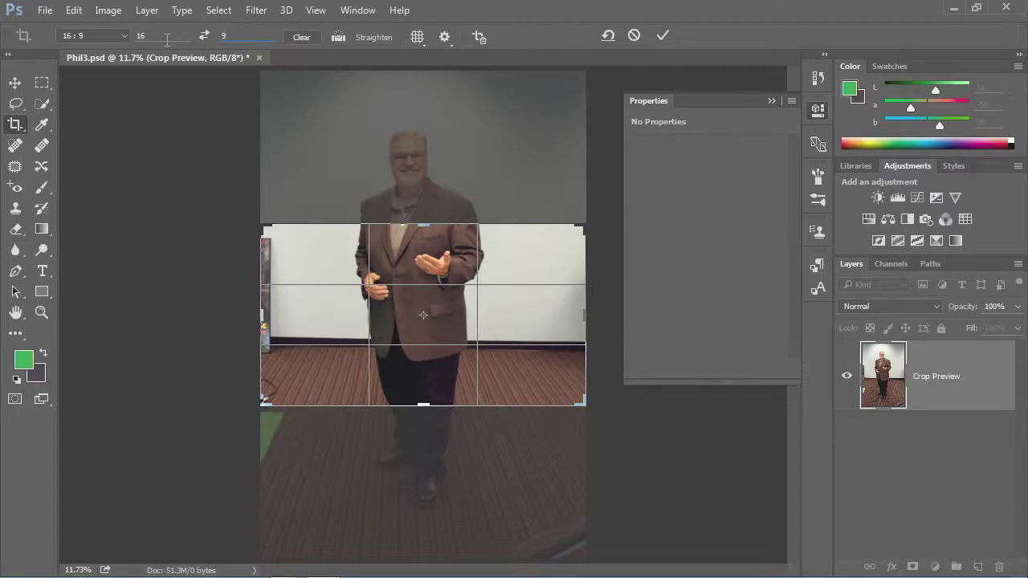
left_click(306, 37)
- Adjust the crop frame's edges to fit closely around the full standing man, excluding the green board and wall poster
left_click_drag(428, 226, 424, 172)
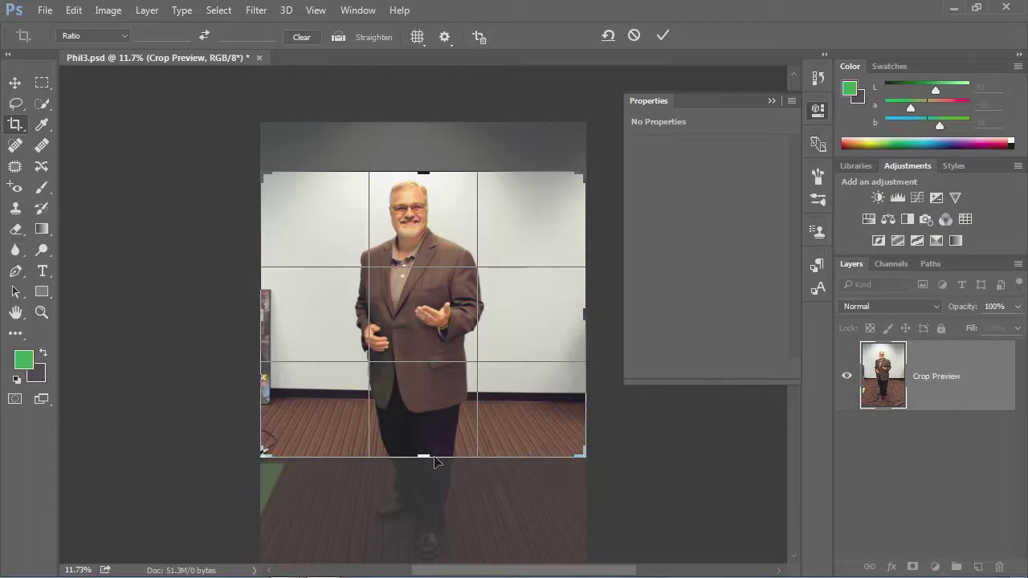
left_click_drag(424, 458, 426, 472)
left_click_drag(425, 500, 424, 512)
left_click_drag(583, 314, 549, 322)
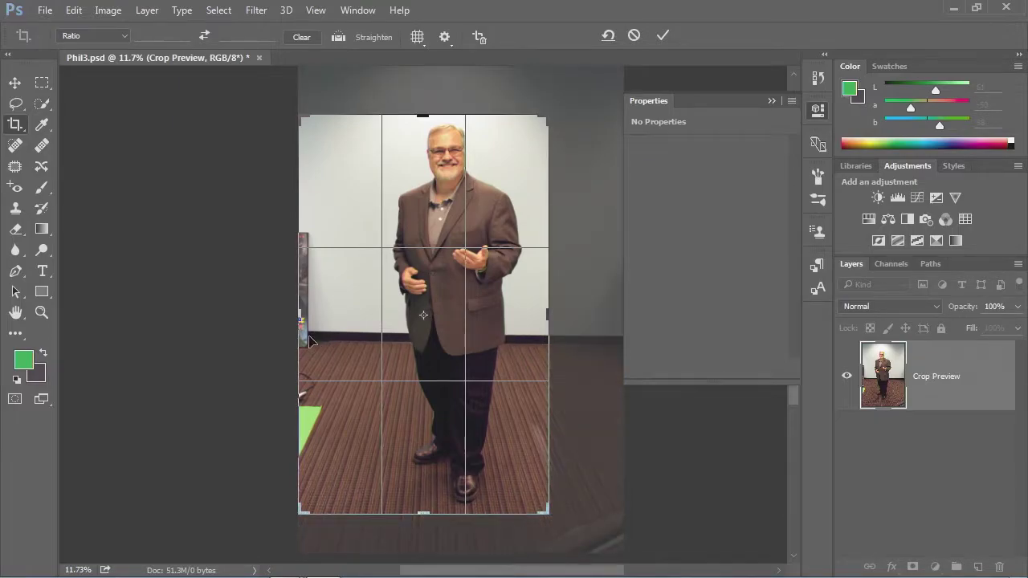
left_click_drag(301, 314, 333, 314)
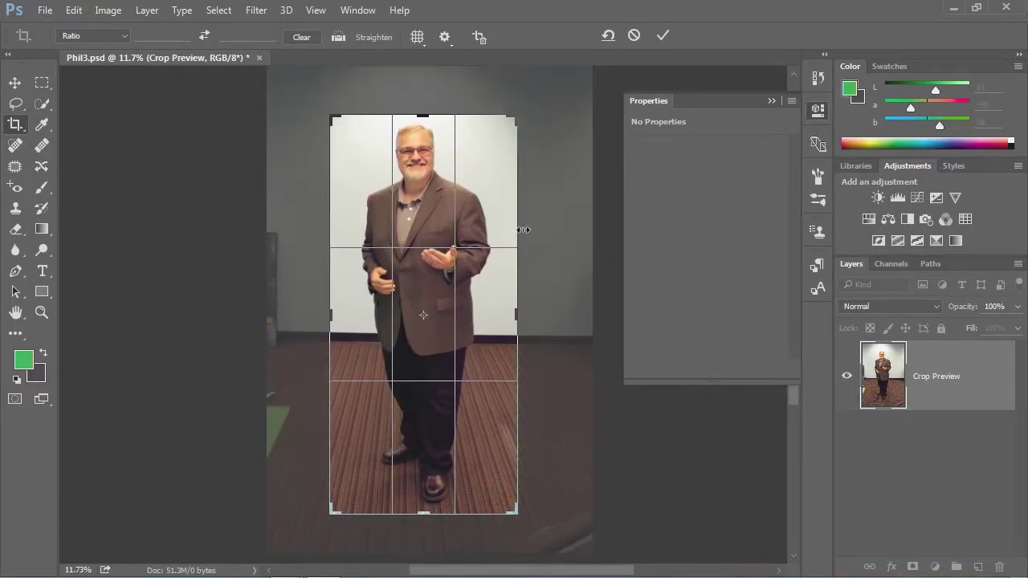
left_click_drag(423, 115, 424, 109)
left_click_drag(331, 314, 329, 314)
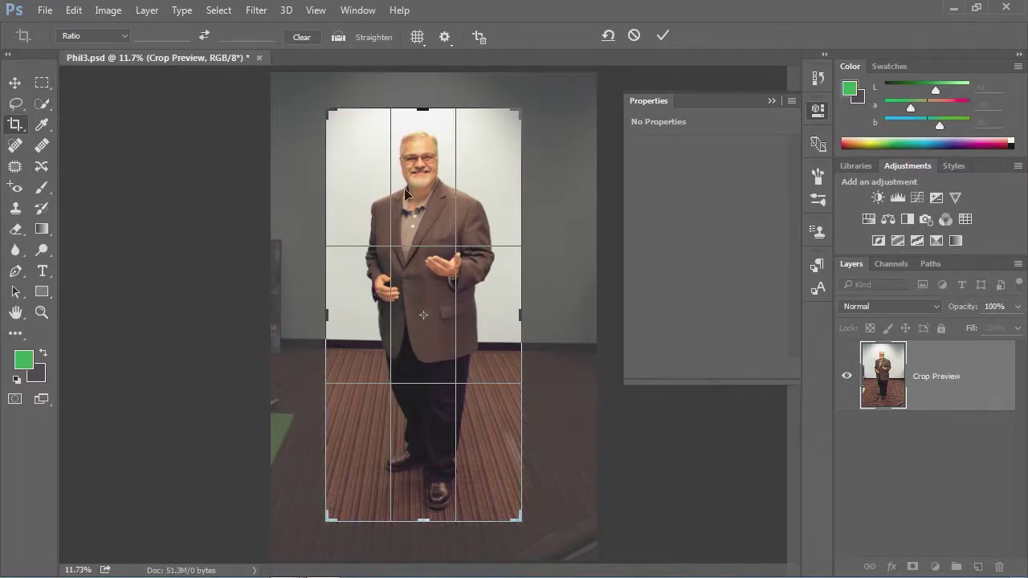
left_click_drag(328, 314, 324, 313)
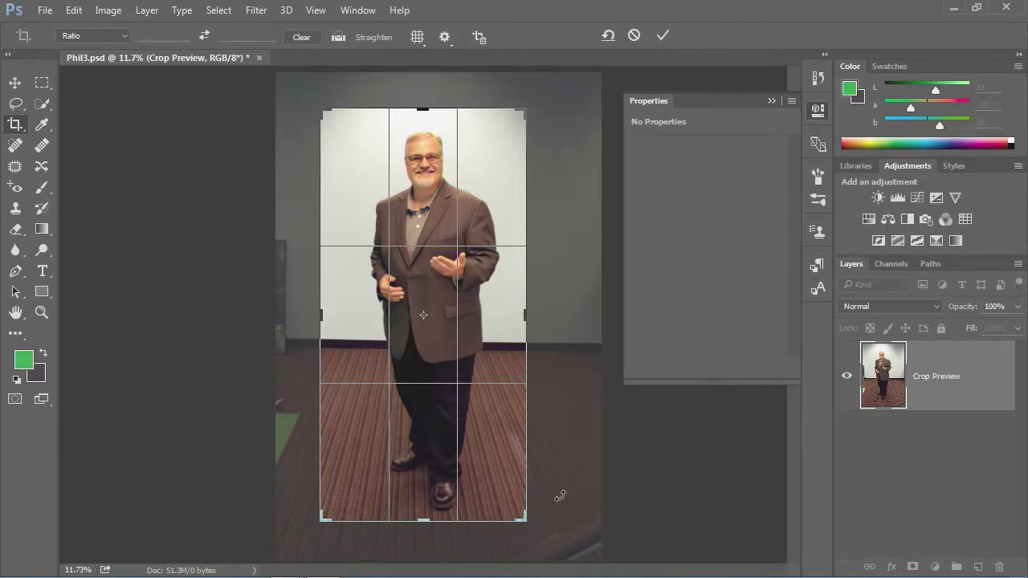
- Switch deletion of cropped pixels on and back off, and apply the crop with the hidden pixels kept
left_click(480, 38)
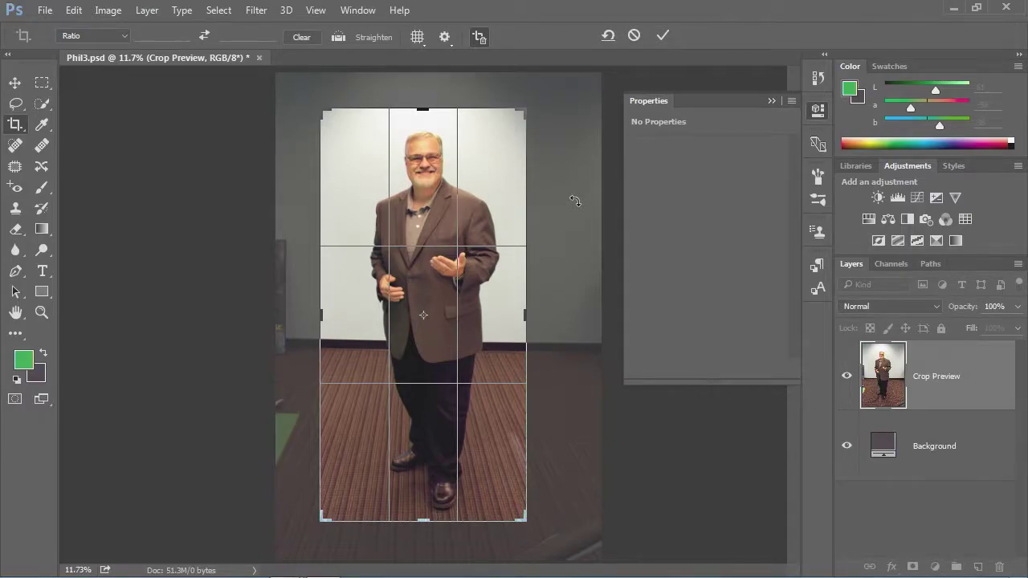
left_click(480, 38)
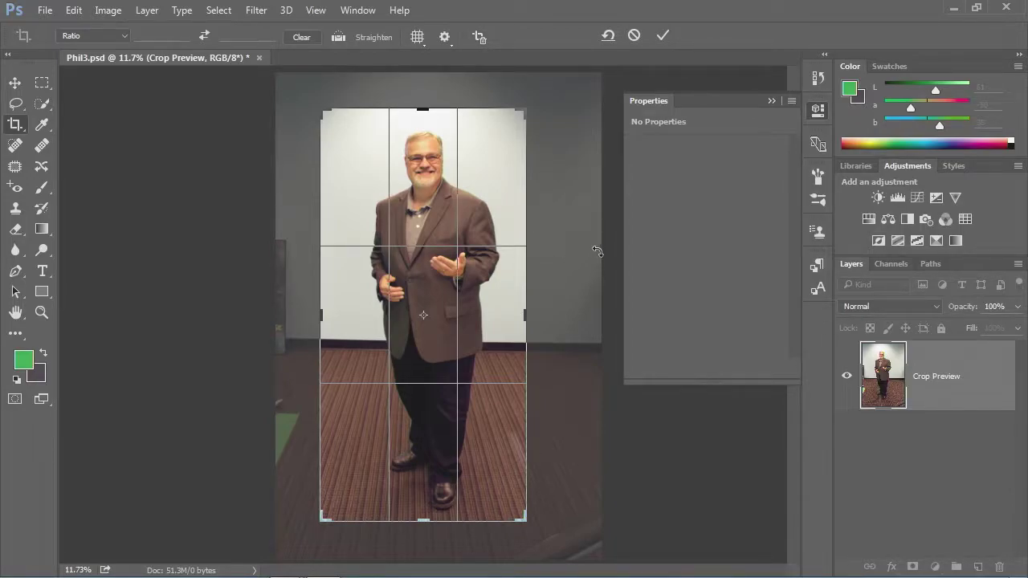
left_click(664, 37)
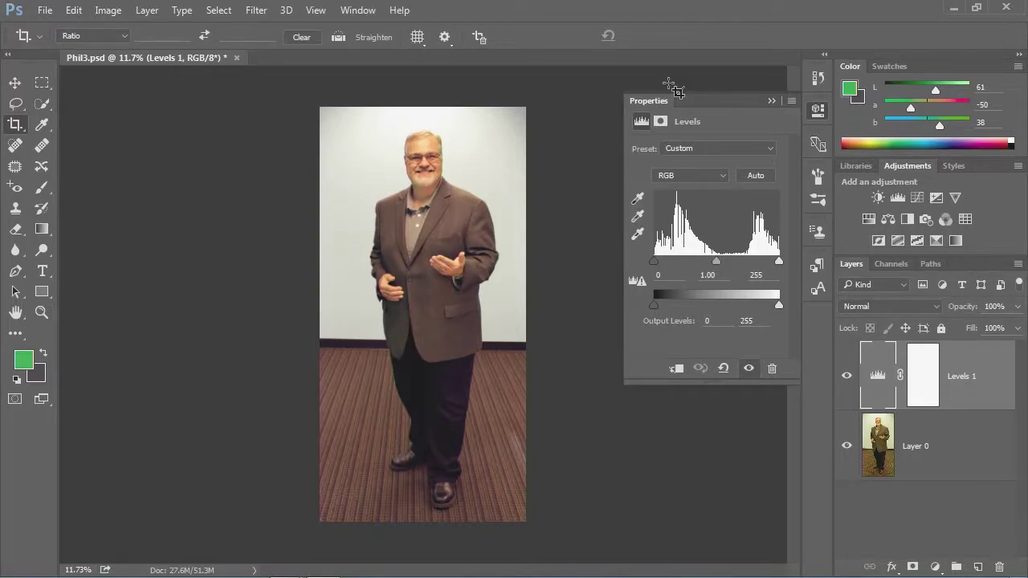
- Bring back the hidden pixels and re-crop the photo with more wall above the man's head and more carpet below his shoes
left_click(17, 126)
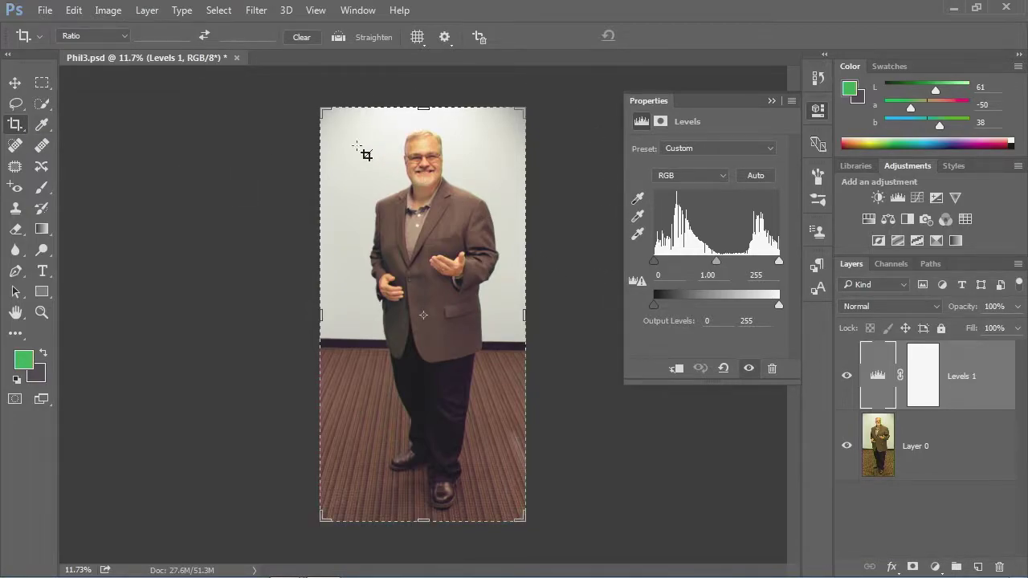
left_click_drag(322, 108, 323, 109)
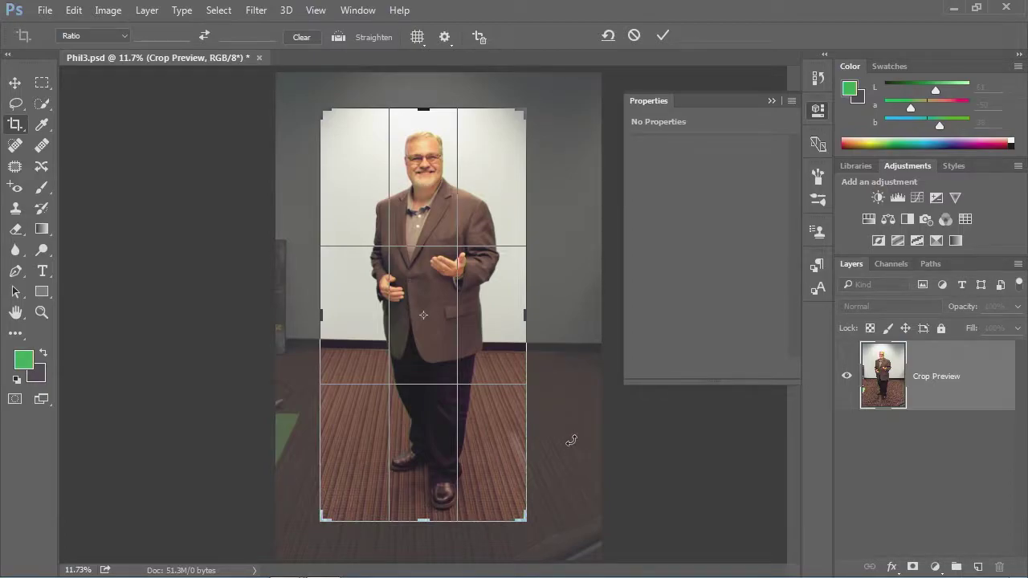
left_click_drag(526, 113, 515, 119)
left_click_drag(341, 315, 347, 311)
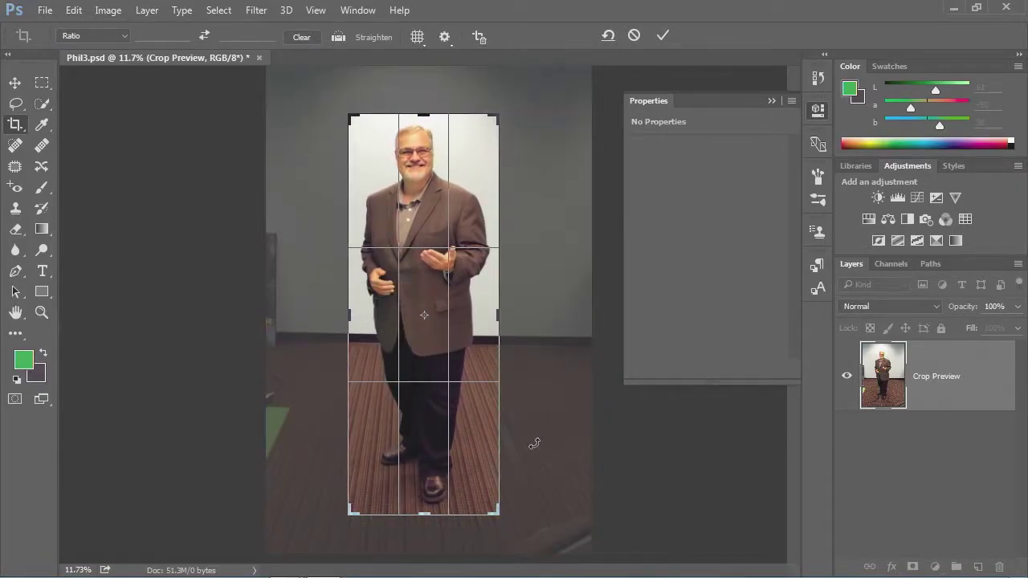
left_click_drag(498, 512, 520, 523)
left_click_drag(334, 119, 313, 87)
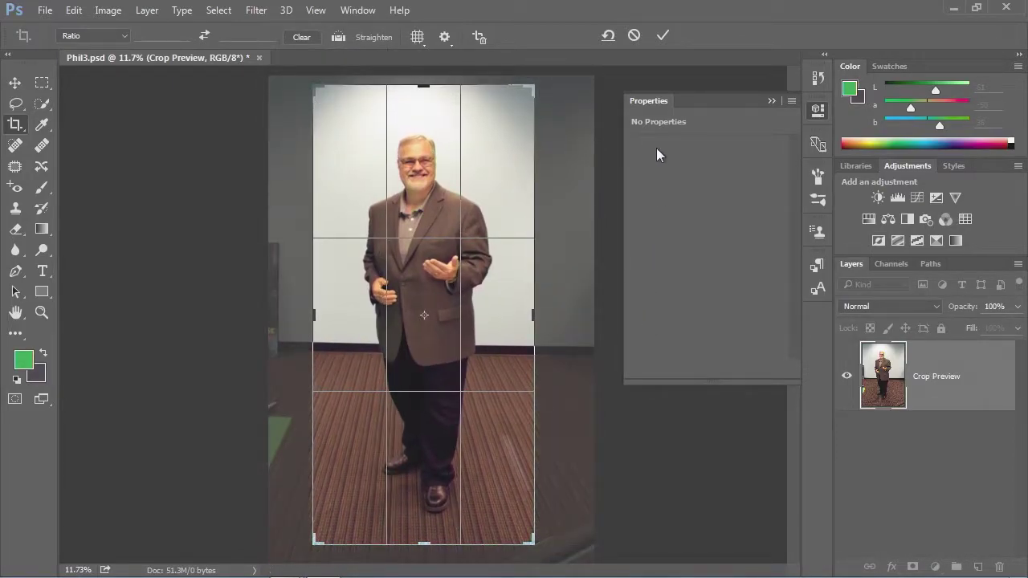
left_click(663, 34)
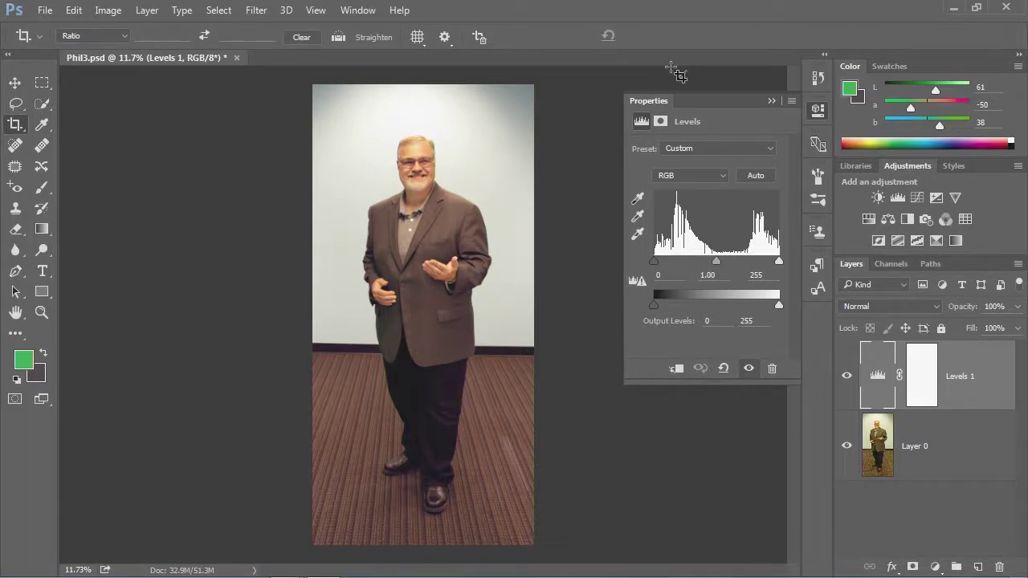
- Add a Brightness/Contrast adjustment layer above Levels 1 to lighten the dark trousers, with brightness 73 and contrast -31
left_click(43, 314)
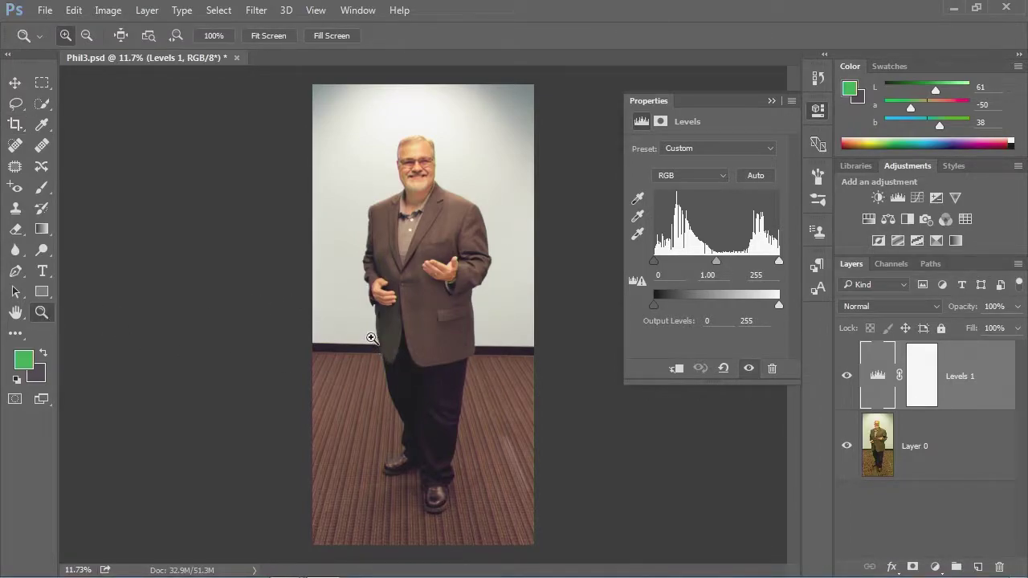
left_click_drag(369, 339, 496, 494)
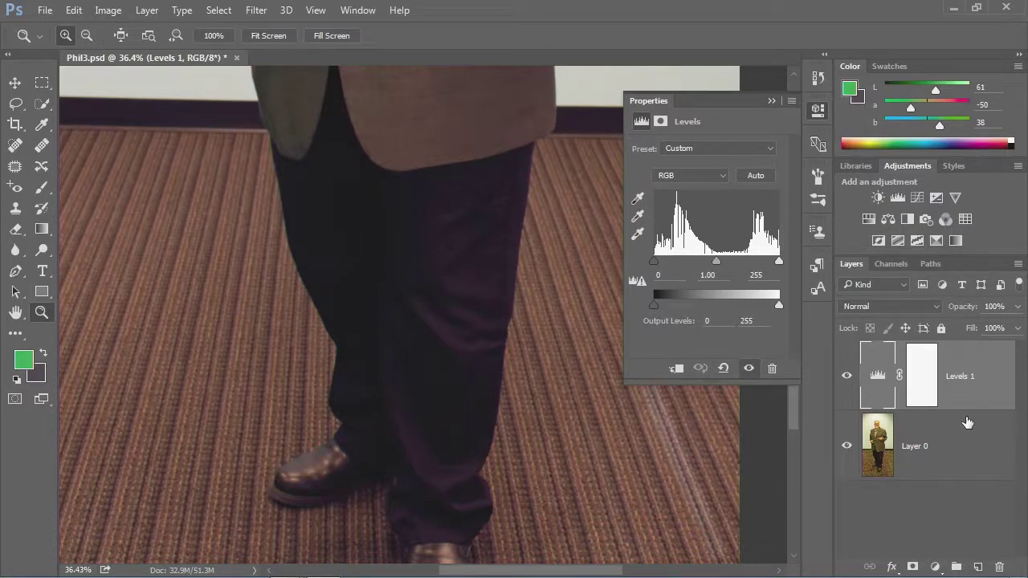
left_click(877, 195)
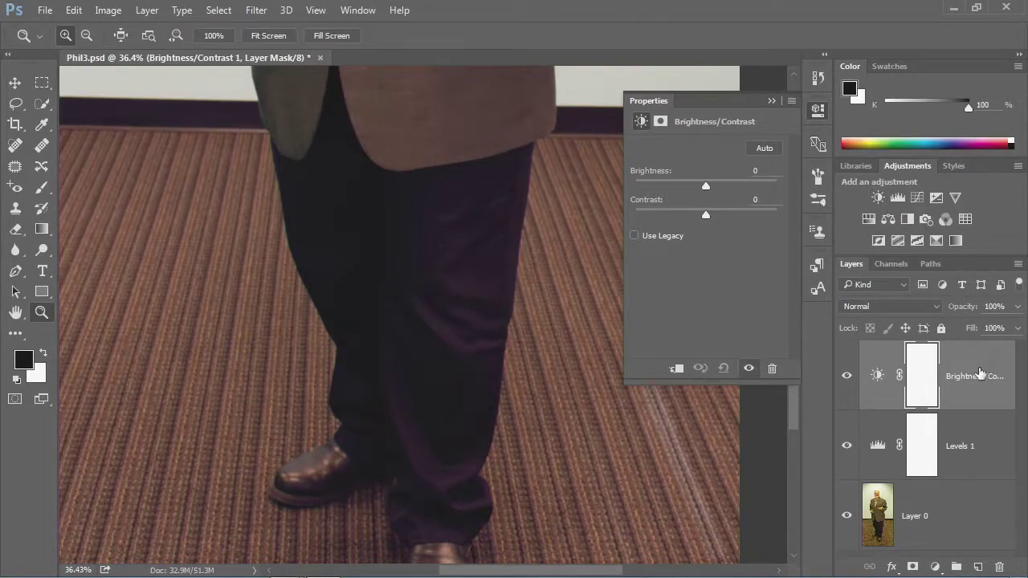
mouse_move(705, 188)
left_mouse_down()
mouse_move(659, 188)
mouse_move(700, 186)
left_mouse_up()
left_click_drag(726, 184, 740, 185)
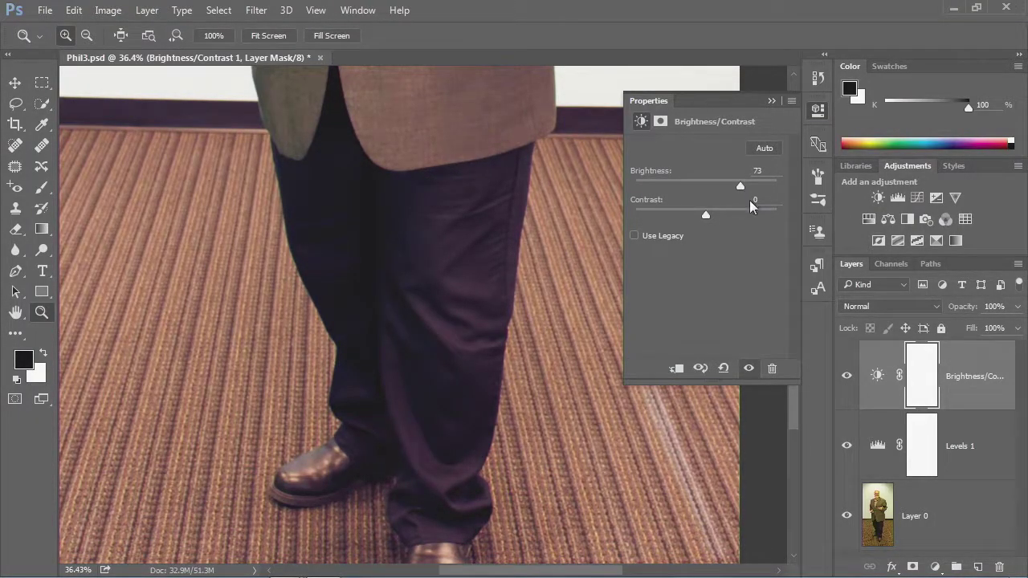
left_click_drag(705, 214, 663, 215)
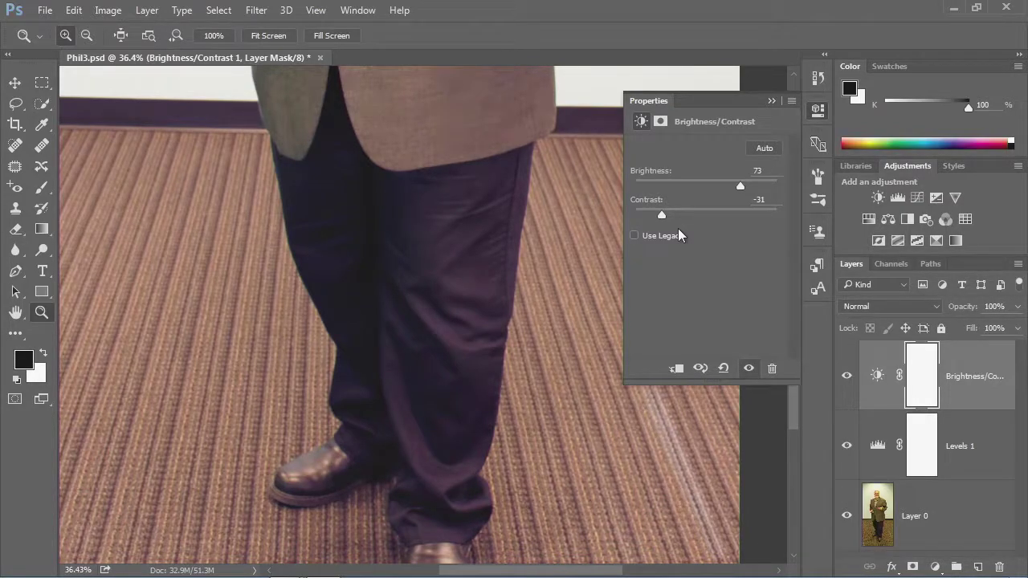
- Invert the Brightness/Contrast layer's mask to black so the adjustment is hidden across the whole photo
key("ctrl+0")
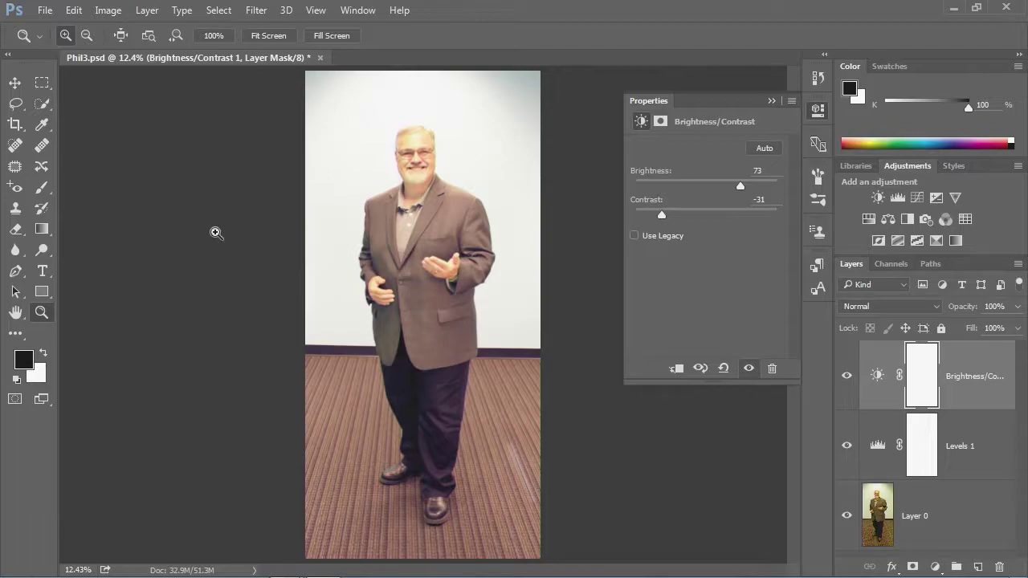
left_click(108, 13)
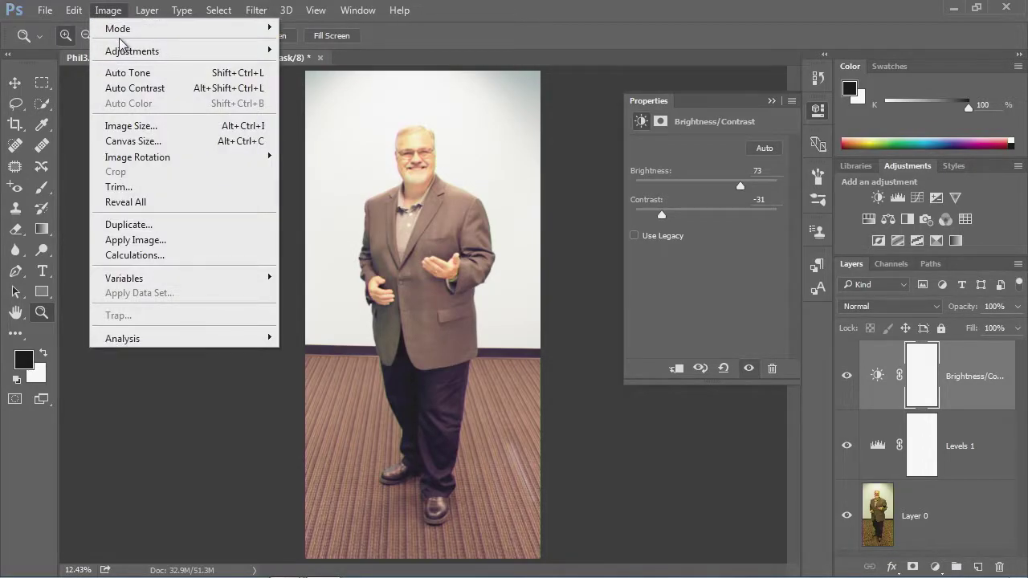
mouse_move(129, 52)
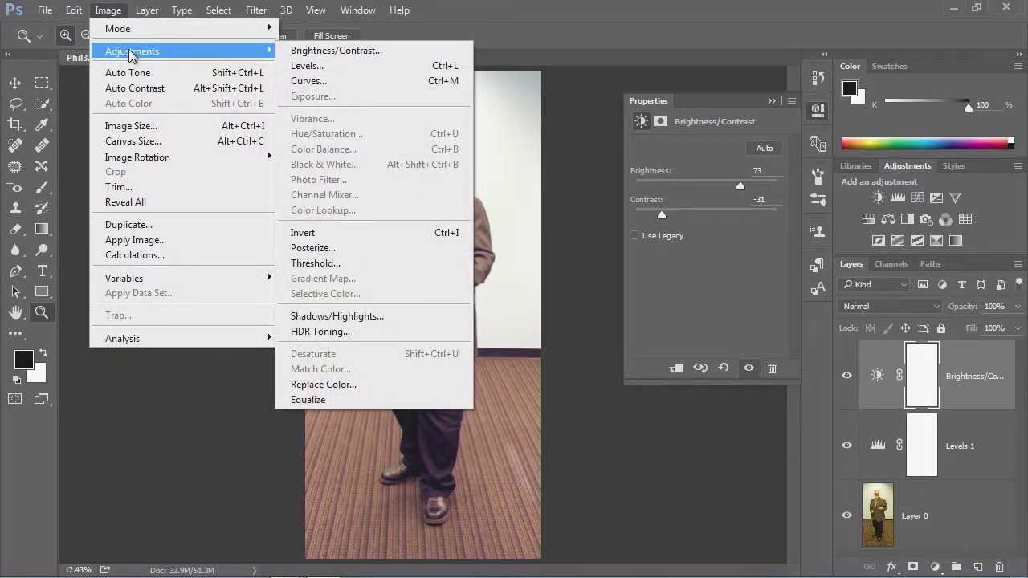
left_click(395, 232)
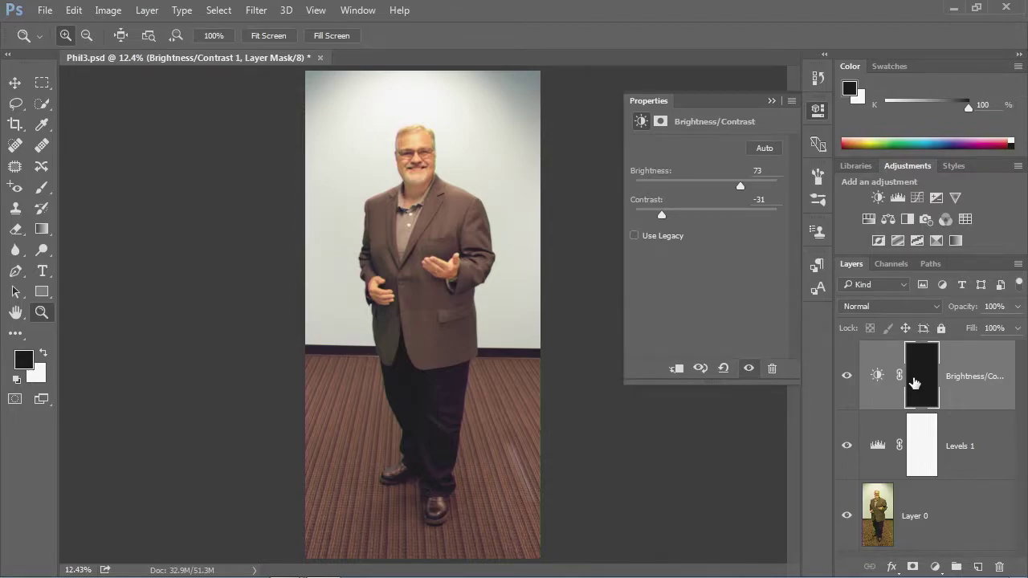
- Outline the man's trousers with the freehand Lasso tool, adding the missed strip along the right leg edge to the selection
left_click(18, 109)
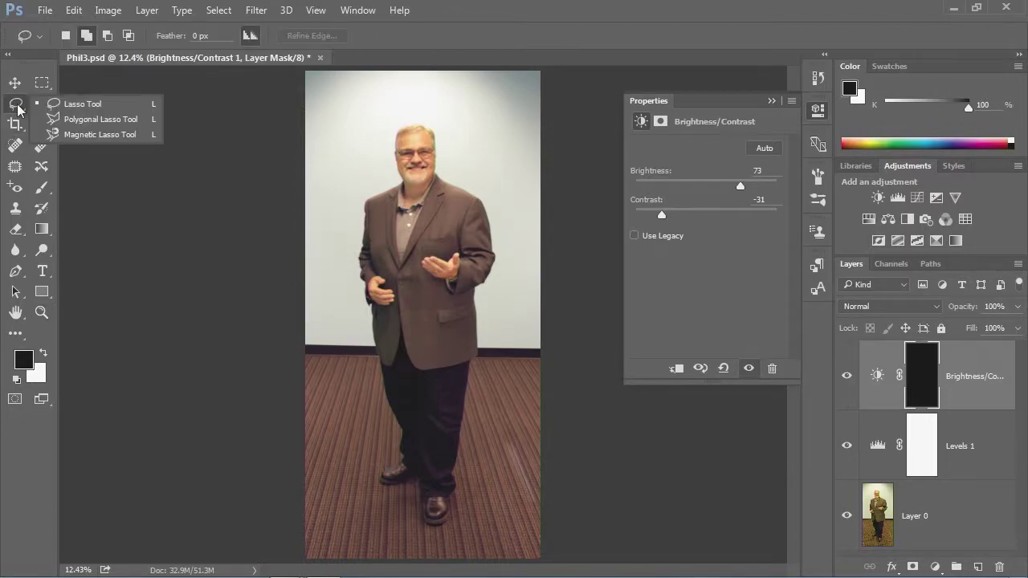
left_click(109, 102)
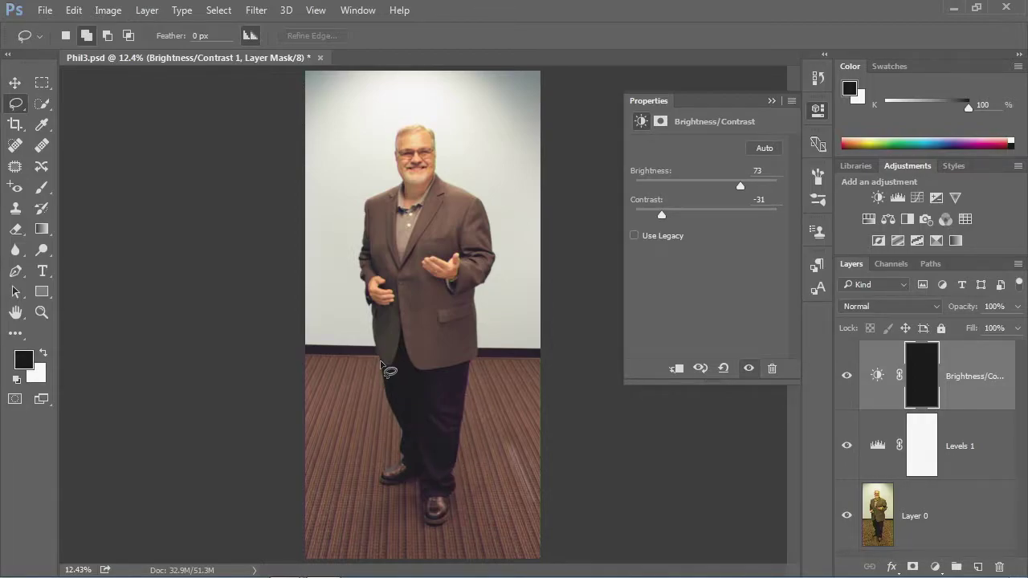
mouse_move(381, 361)
left_mouse_down()
mouse_move(404, 457)
mouse_move(425, 492)
mouse_move(447, 492)
mouse_move(467, 363)
mouse_move(428, 375)
mouse_move(400, 336)
mouse_move(381, 365)
left_mouse_up()
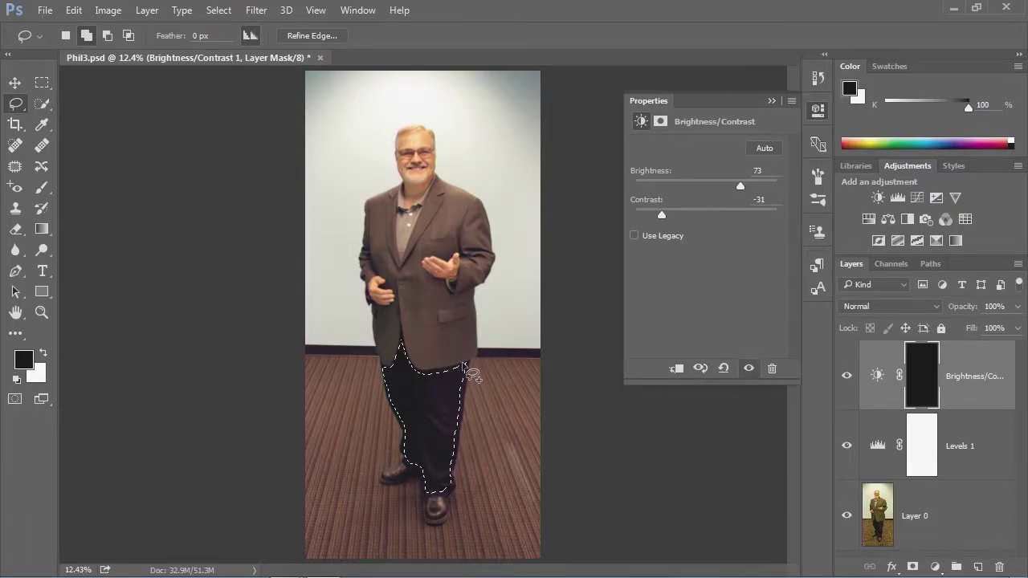
left_click_drag(473, 363, 462, 432)
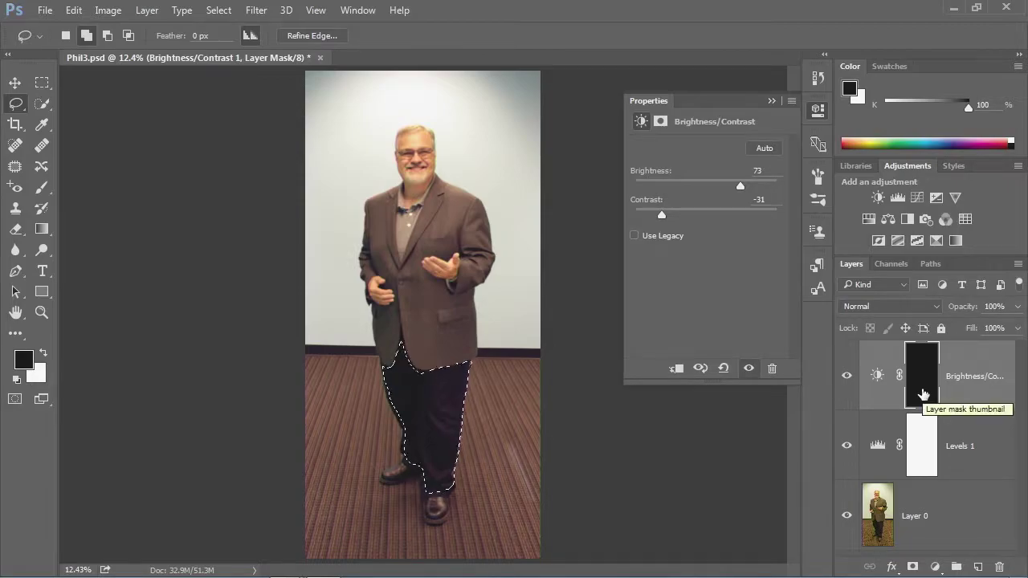
- Fill the trouser selection with white on the Brightness/Contrast mask, and clear the selection
key("ctrl+BackSpace")
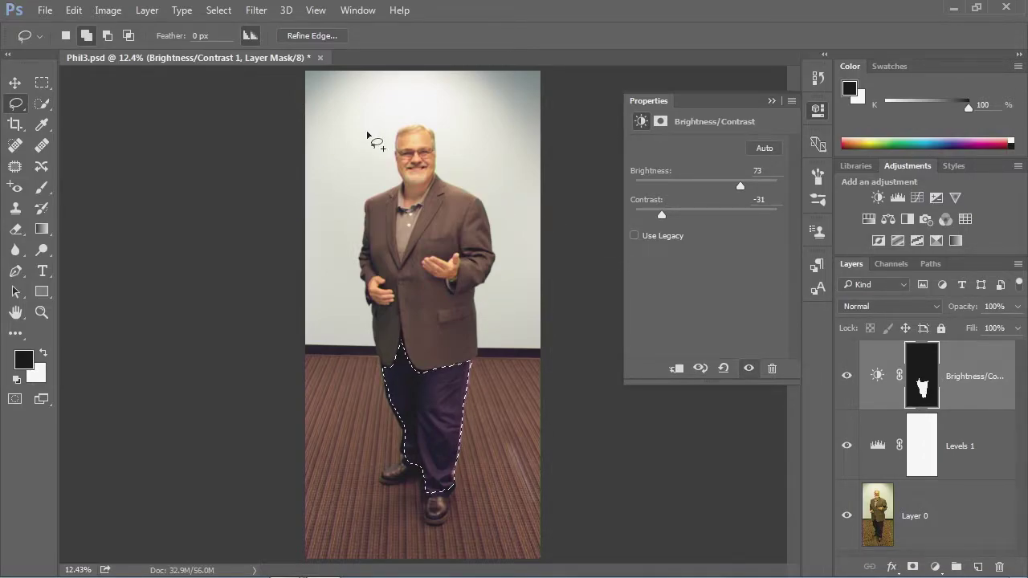
left_click(219, 10)
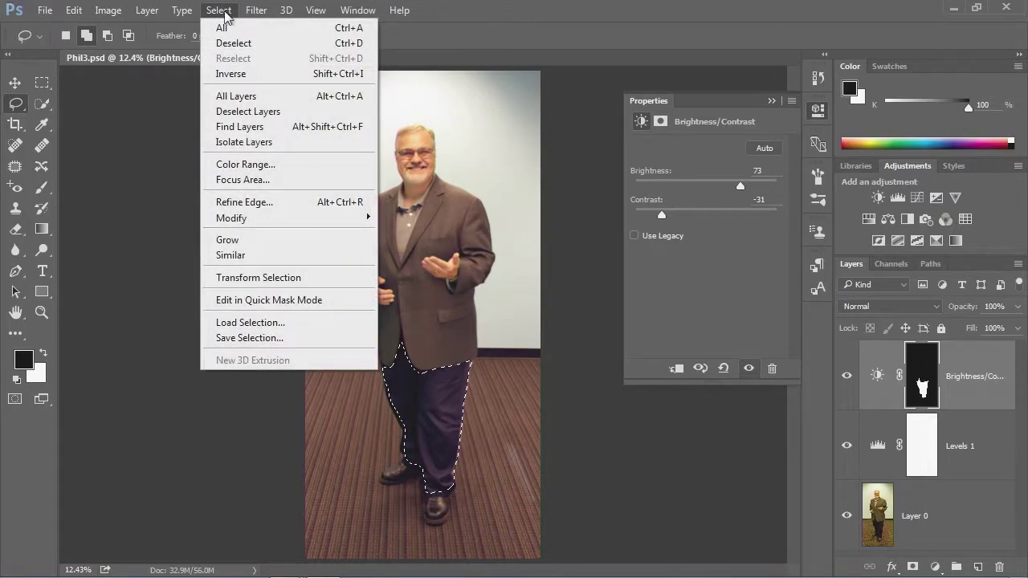
left_click(241, 45)
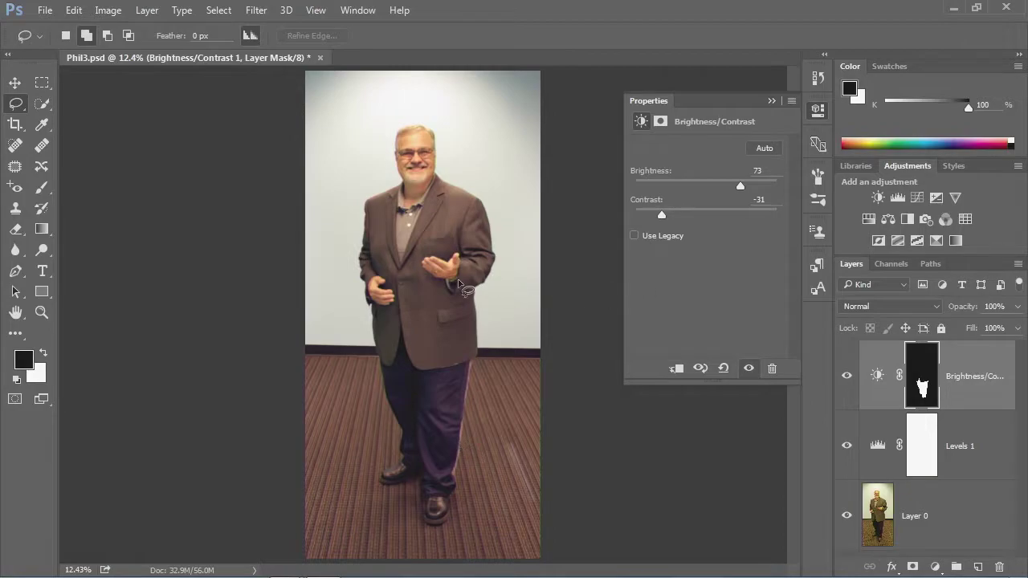
- Paint black on the Brightness/Contrast mask with a 20 px, 50% hardness brush along the upper right trouser edge to remove the bright fringe
left_click(42, 313)
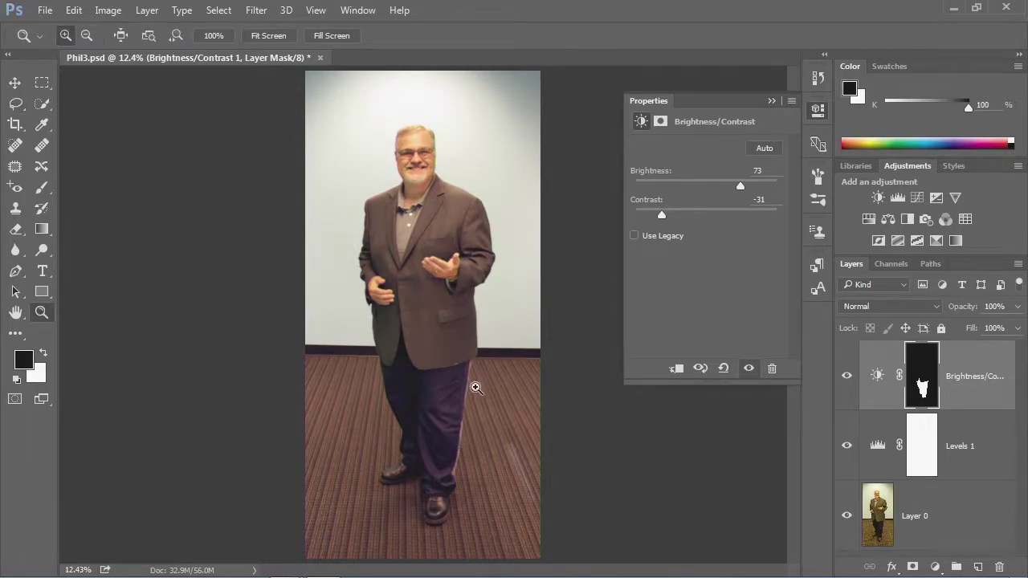
left_click_drag(447, 361, 494, 457)
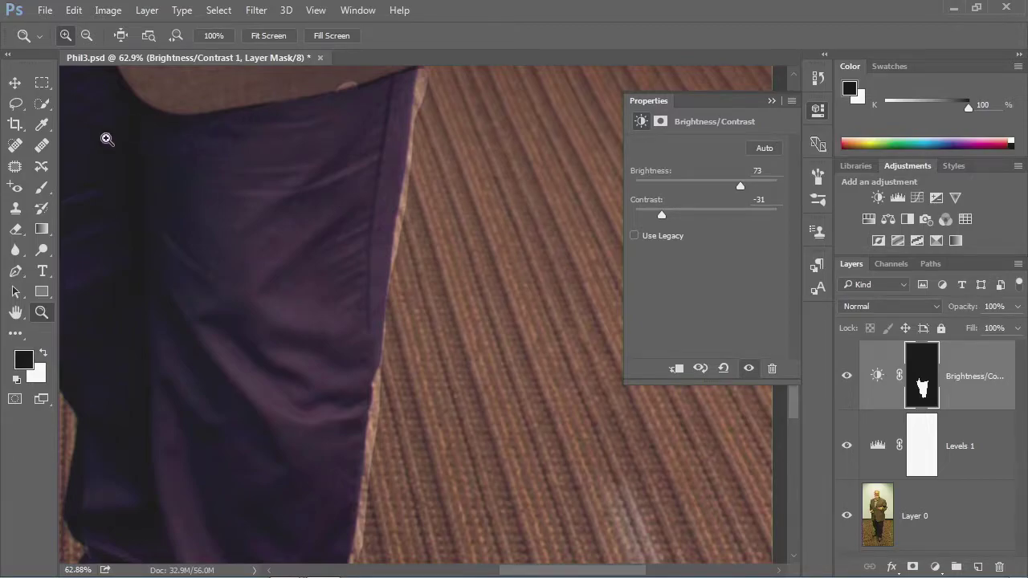
left_click(43, 188)
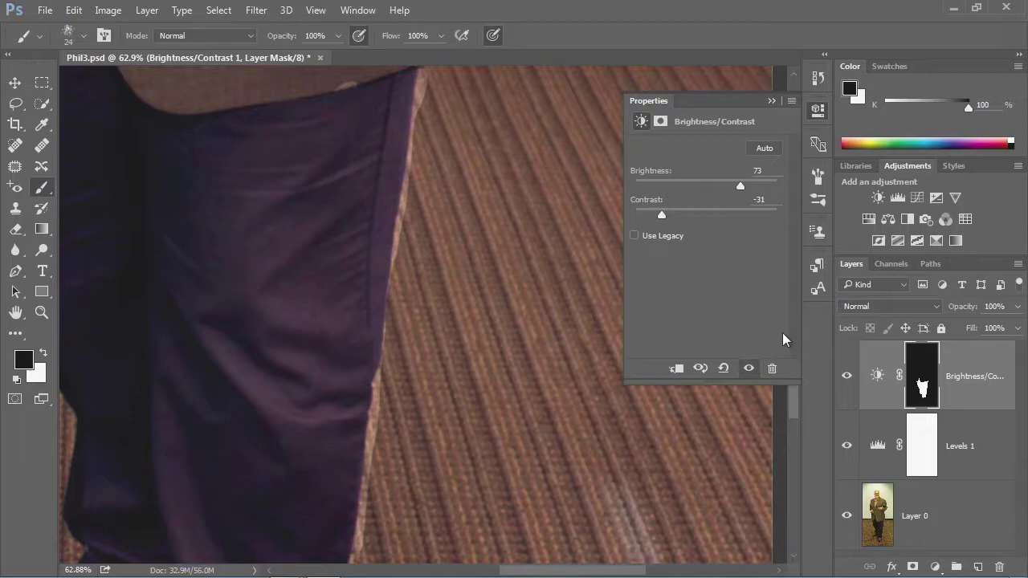
left_click(926, 369)
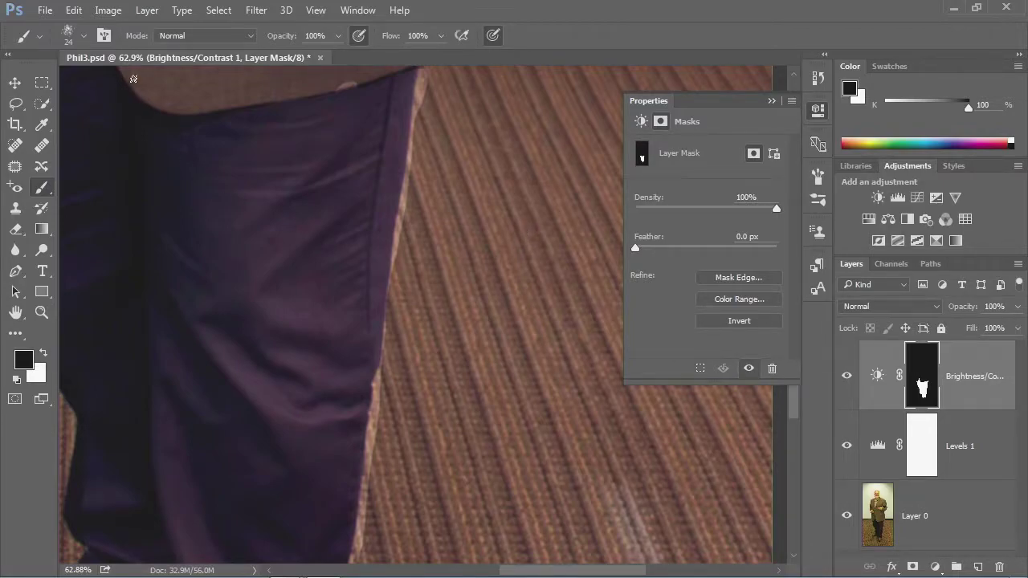
left_click(82, 36)
left_click(34, 152)
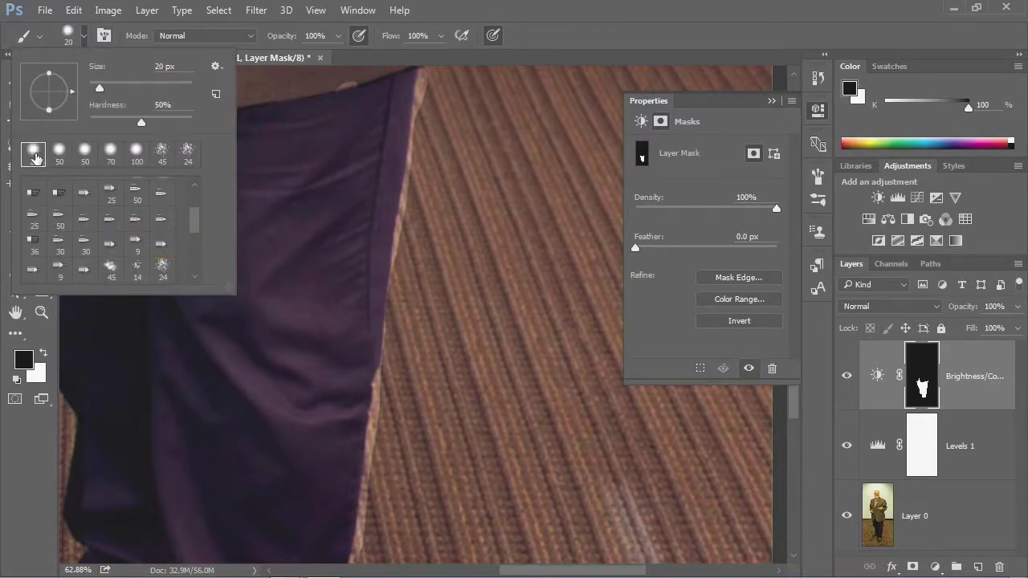
left_click(83, 35)
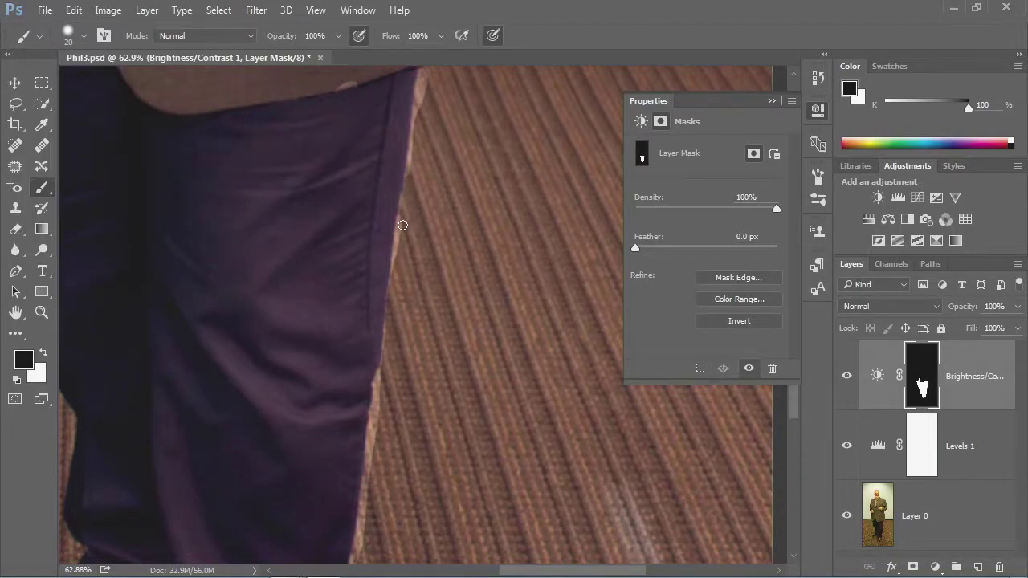
mouse_move(402, 212)
left_mouse_down()
mouse_move(394, 270)
mouse_move(403, 177)
mouse_move(436, 108)
mouse_move(422, 71)
mouse_move(412, 154)
mouse_move(412, 120)
left_mouse_up()
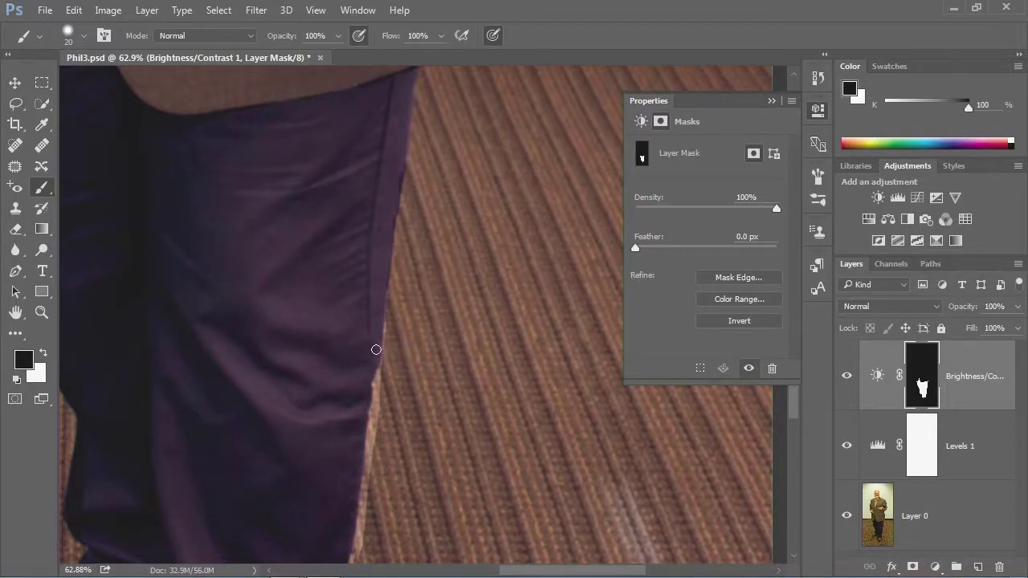
- Mask out the bright carpet fringe with black along the right trouser edge around knee height
key("ctrl+space")
left_click_drag(289, 314, 437, 432)
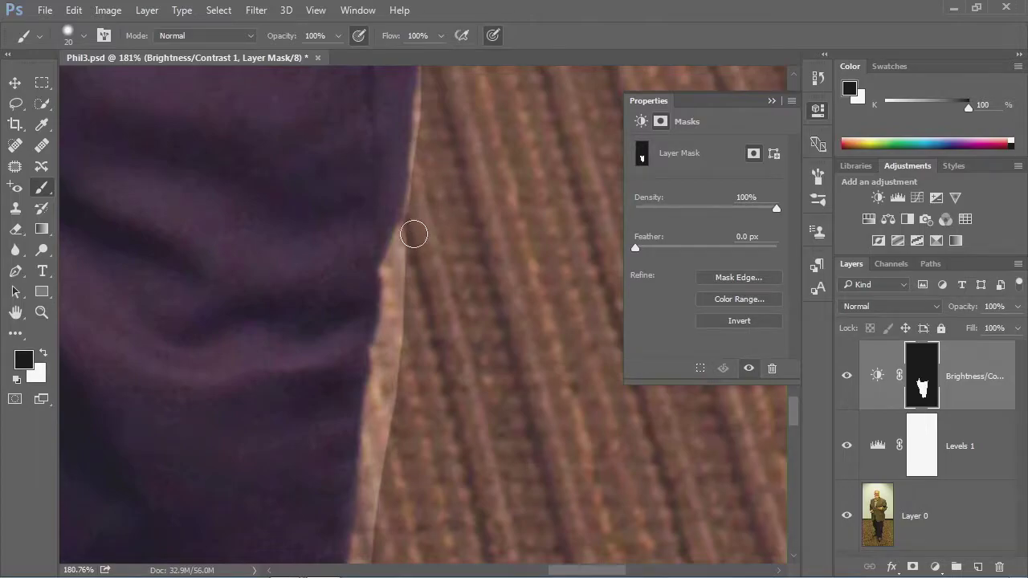
mouse_move(395, 270)
left_mouse_down()
mouse_move(378, 447)
mouse_move(367, 436)
mouse_move(367, 537)
mouse_move(376, 471)
left_mouse_up()
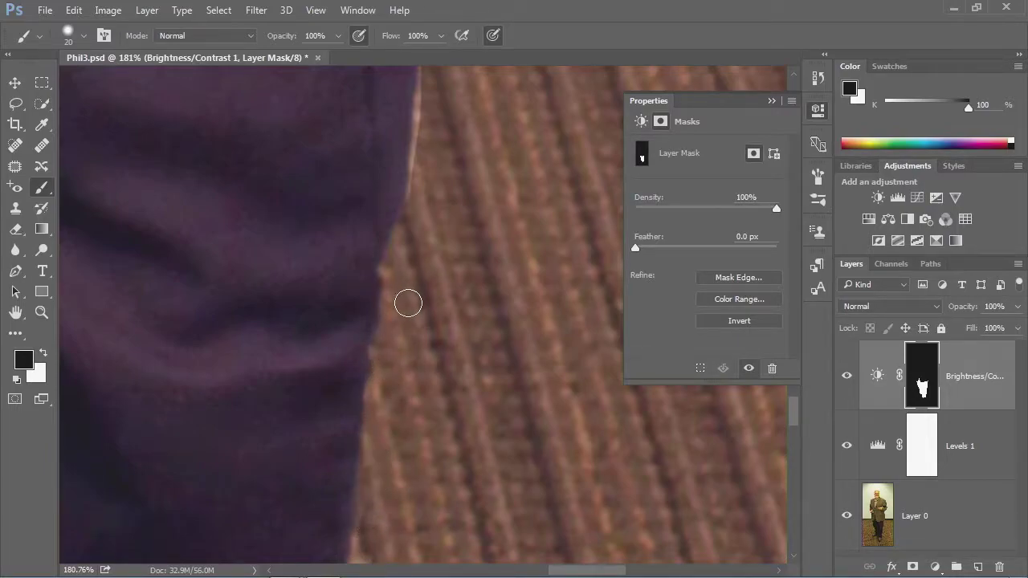
mouse_move(427, 130)
left_mouse_down()
mouse_move(417, 193)
mouse_move(444, 257)
mouse_move(421, 215)
left_mouse_up()
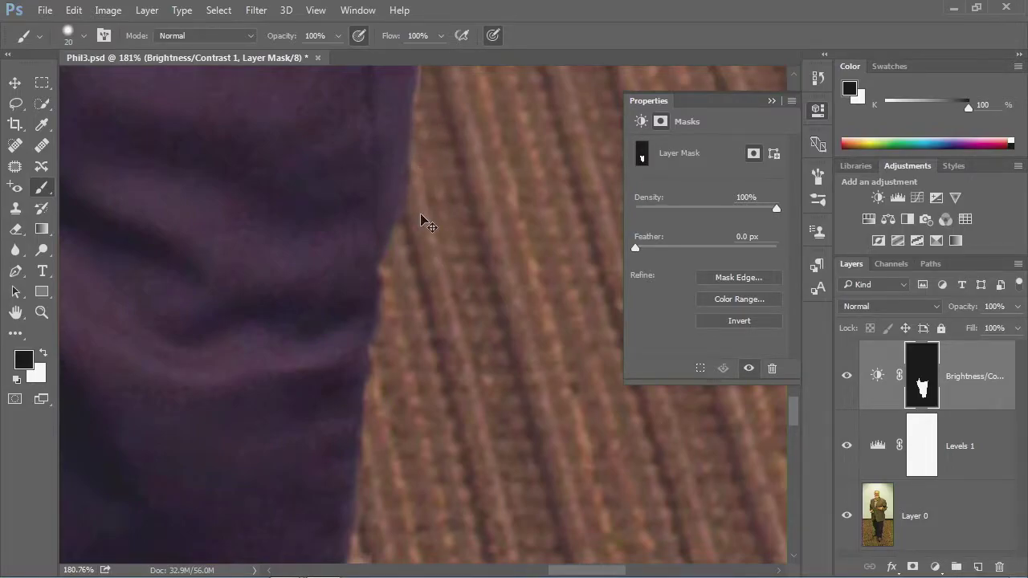
key("ctrl+0")
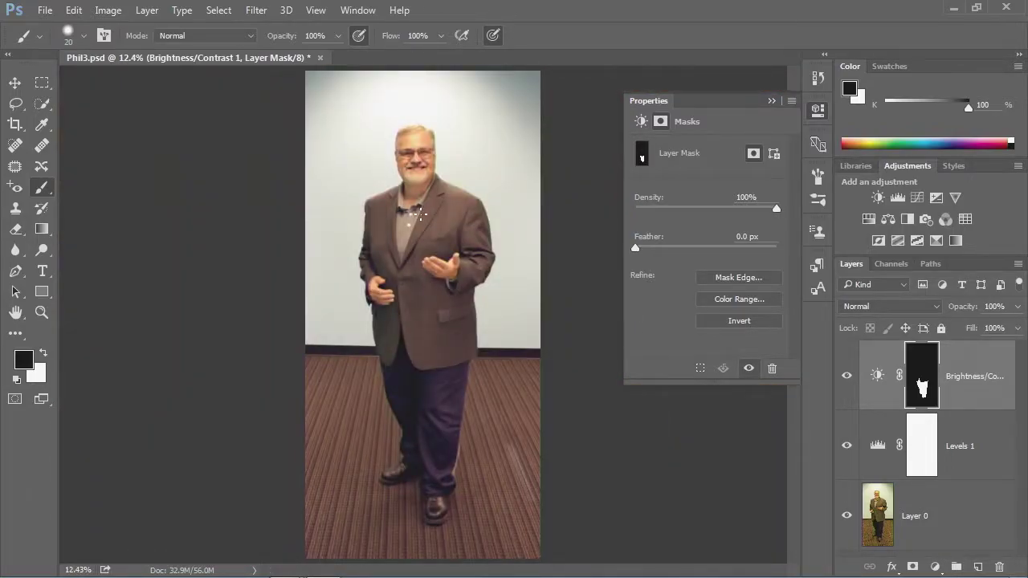
- Paint black on the mask over the remaining bright fringe beside the lower right trouser leg
left_click_drag(439, 441, 489, 478)
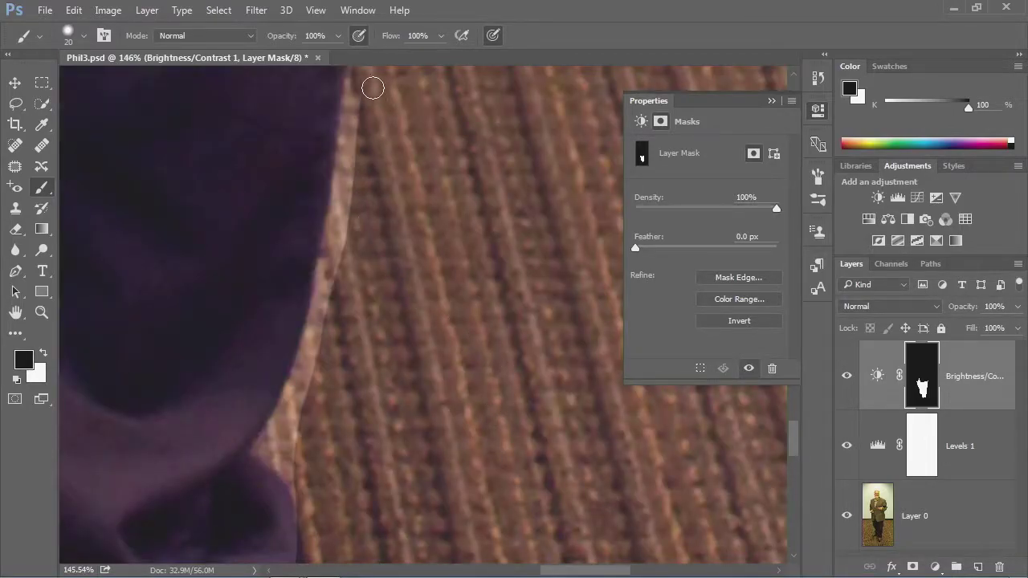
mouse_move(361, 83)
left_mouse_down()
mouse_move(356, 112)
mouse_move(353, 91)
mouse_move(319, 333)
mouse_move(311, 327)
mouse_move(297, 408)
mouse_move(259, 456)
mouse_move(288, 469)
mouse_move(304, 502)
mouse_move(269, 456)
mouse_move(291, 376)
mouse_move(303, 497)
left_mouse_up()
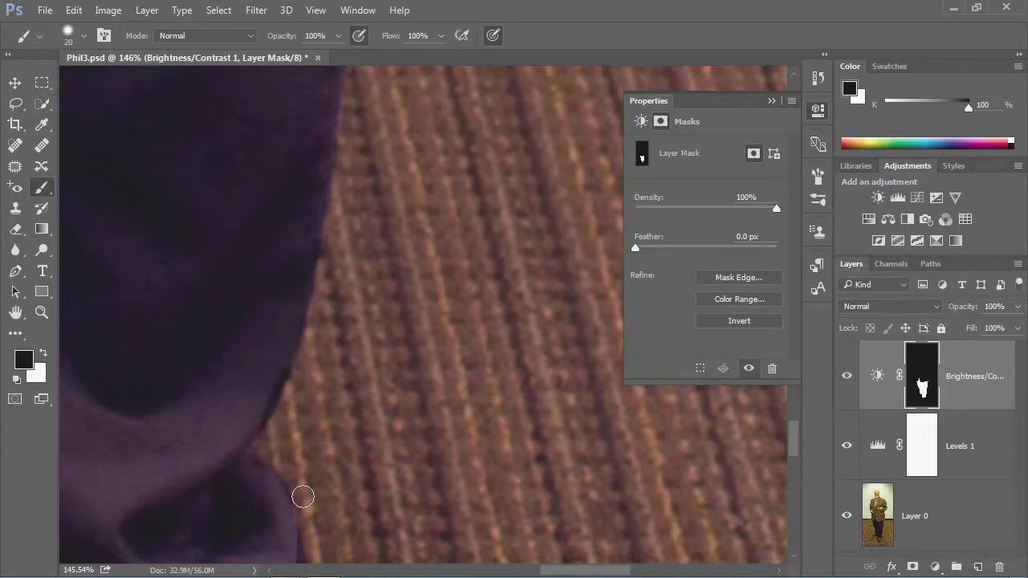
key("ctrl+0")
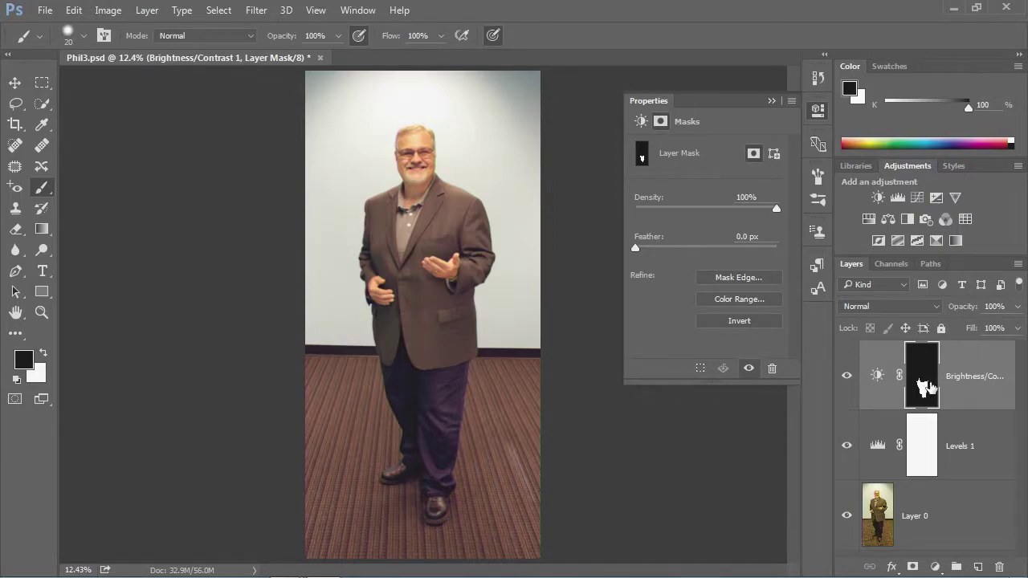
- Load the Brightness/Contrast mask as a selection and add a Color Balance adjustment layer limited to the trousers
left_click_drag(924, 383, 924, 388)
left_click_drag(923, 389, 921, 370)
left_click(921, 371, "ctrl")
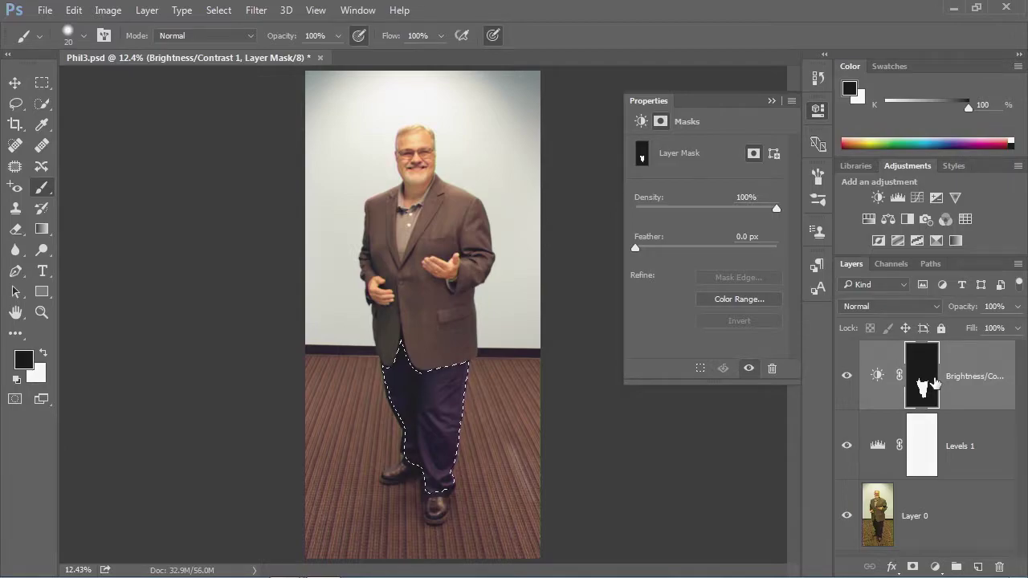
left_click(887, 220)
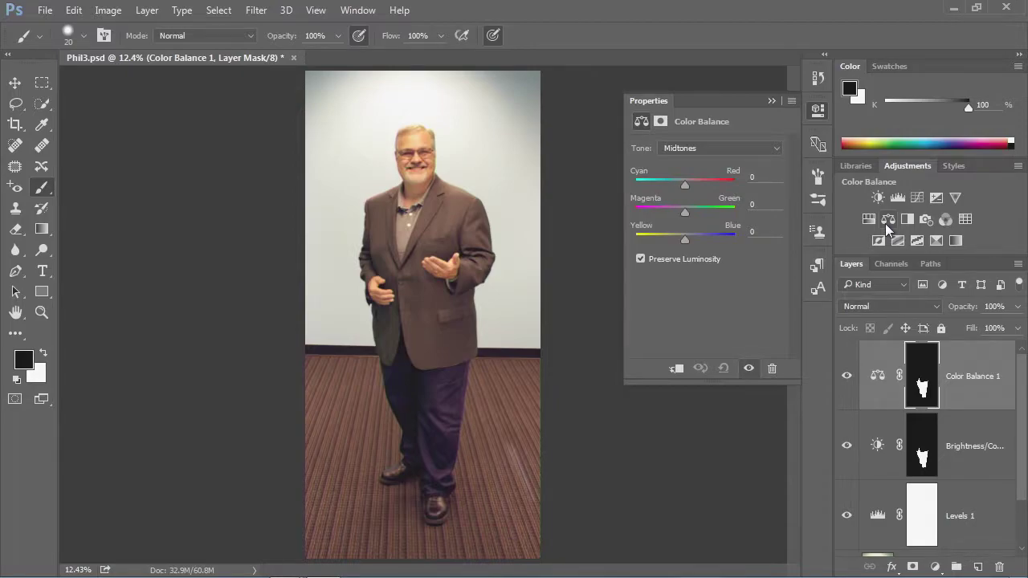
- Neutralize the trousers' purple cast in the Color Balance shadows, using Cyan-Red -10, Magenta-Green +10 and a shift toward yellow
left_click(693, 149)
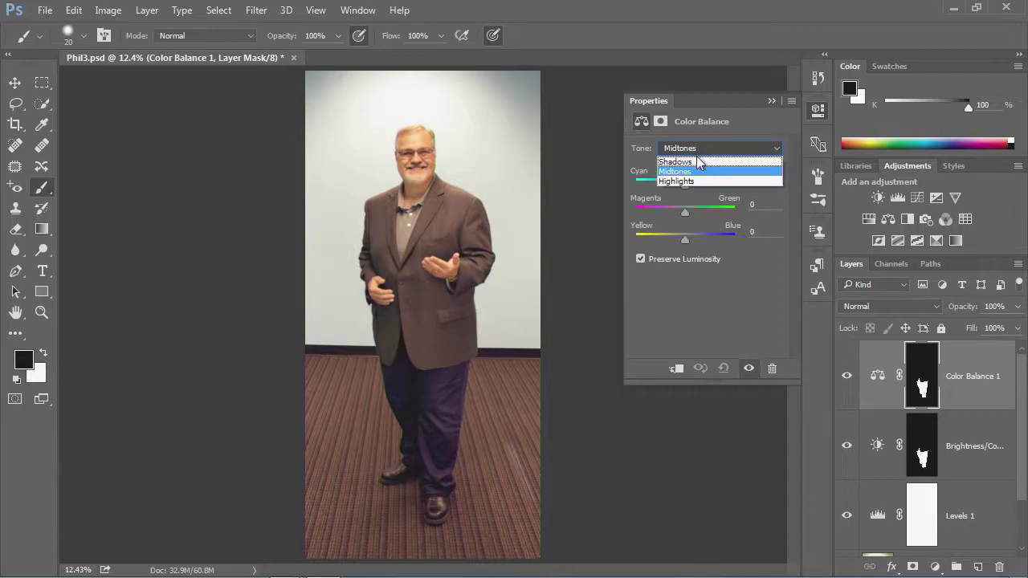
left_click(693, 162)
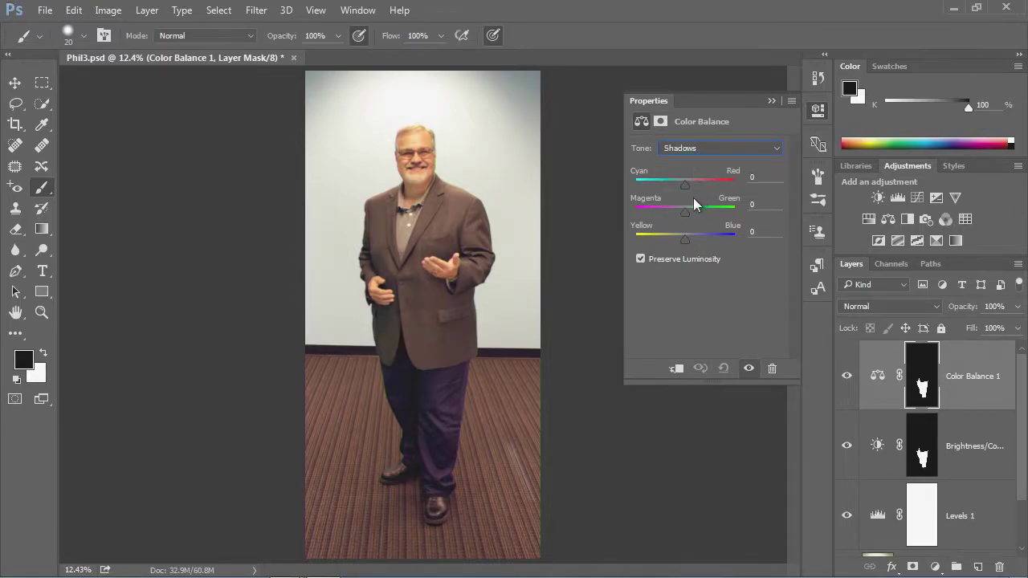
mouse_move(686, 208)
left_mouse_down()
mouse_move(677, 210)
mouse_move(691, 207)
left_mouse_up()
left_click_drag(685, 187, 680, 184)
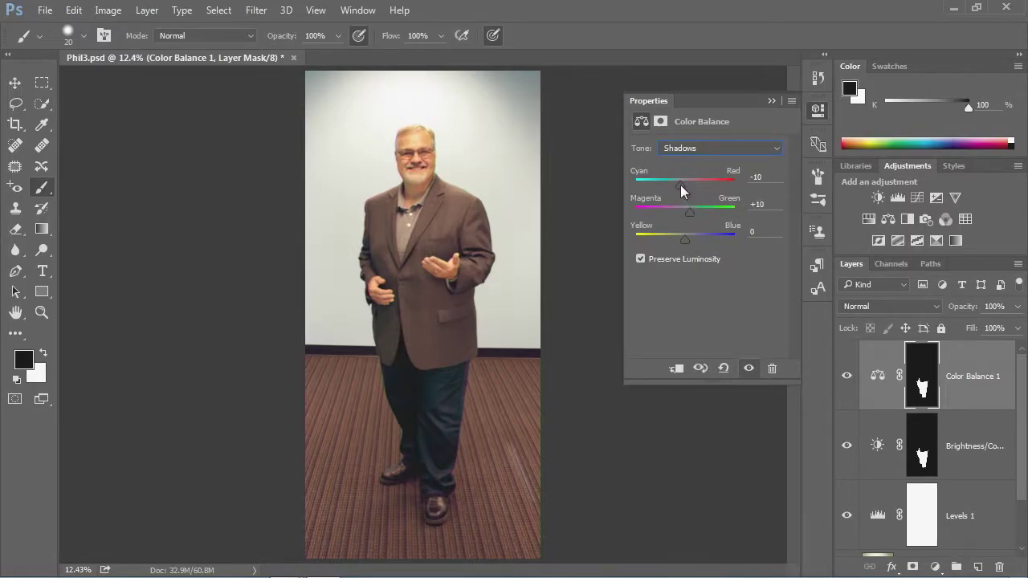
left_click_drag(682, 234, 680, 234)
left_click_drag(689, 213, 684, 187)
left_click(817, 109)
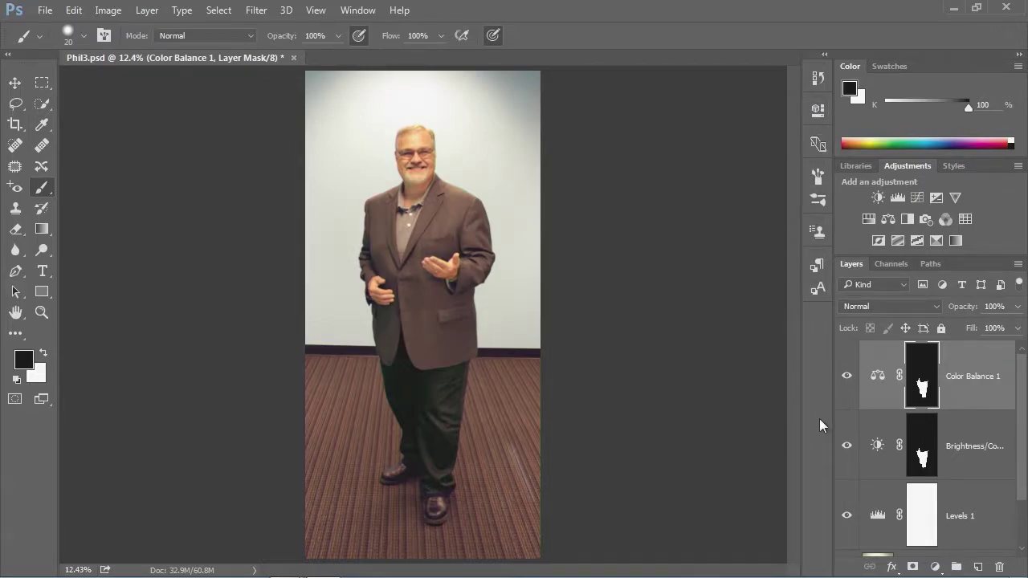
- Compare the trousers up close with the Color Balance layer hidden and shown
left_click(846, 375)
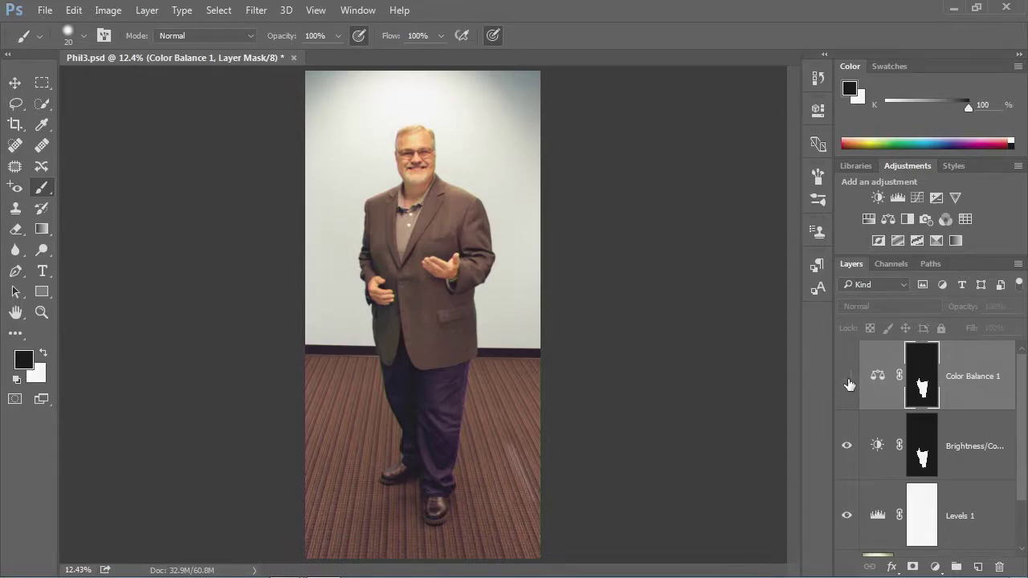
left_click(469, 428, "ctrl")
left_click(470, 428, "ctrl")
left_click(463, 426, "ctrl")
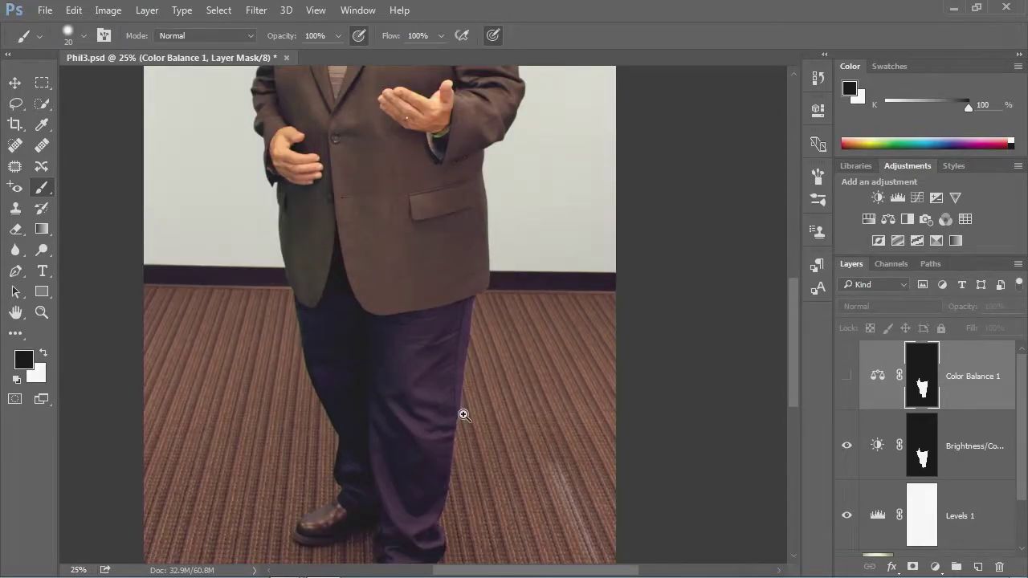
left_click(847, 376)
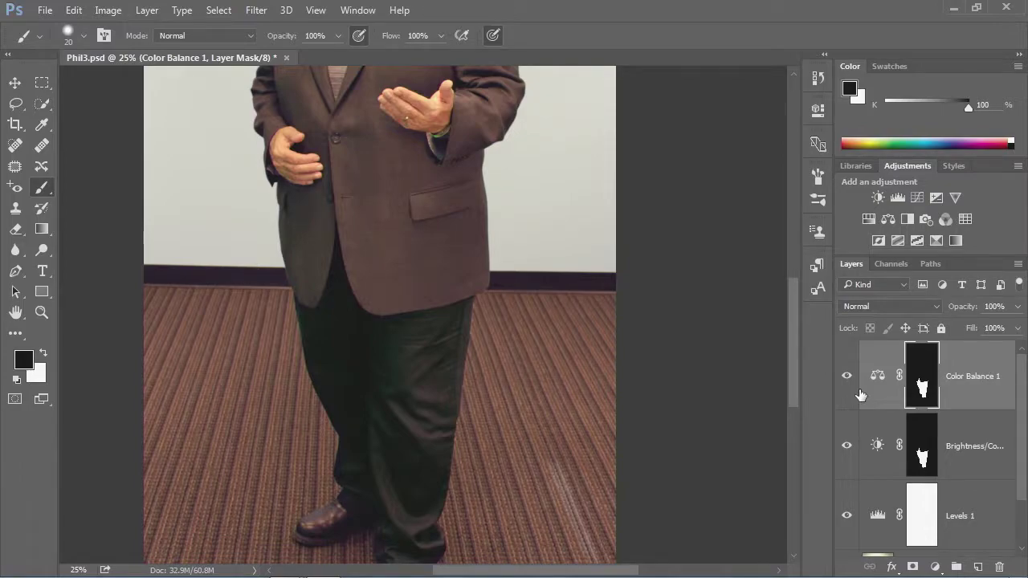
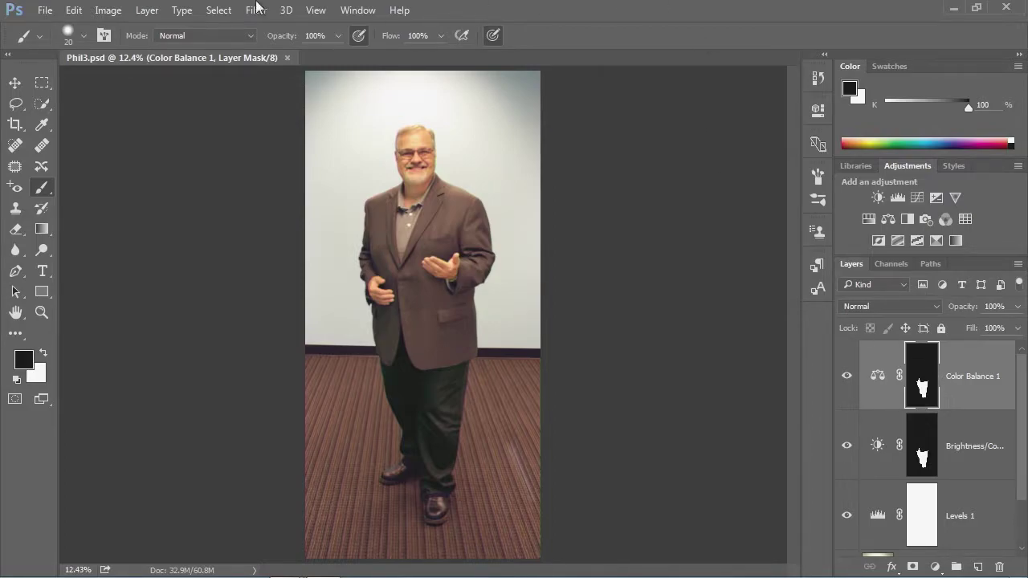
- Open the portrait photo Profile.JPG from the PS_Sprint folder
left_click(45, 9)
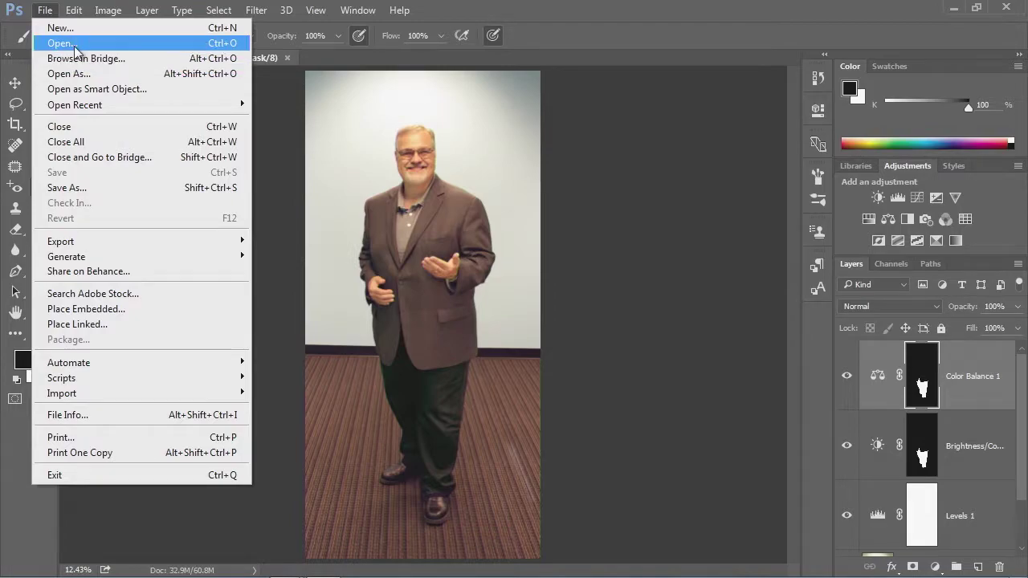
left_click(72, 45)
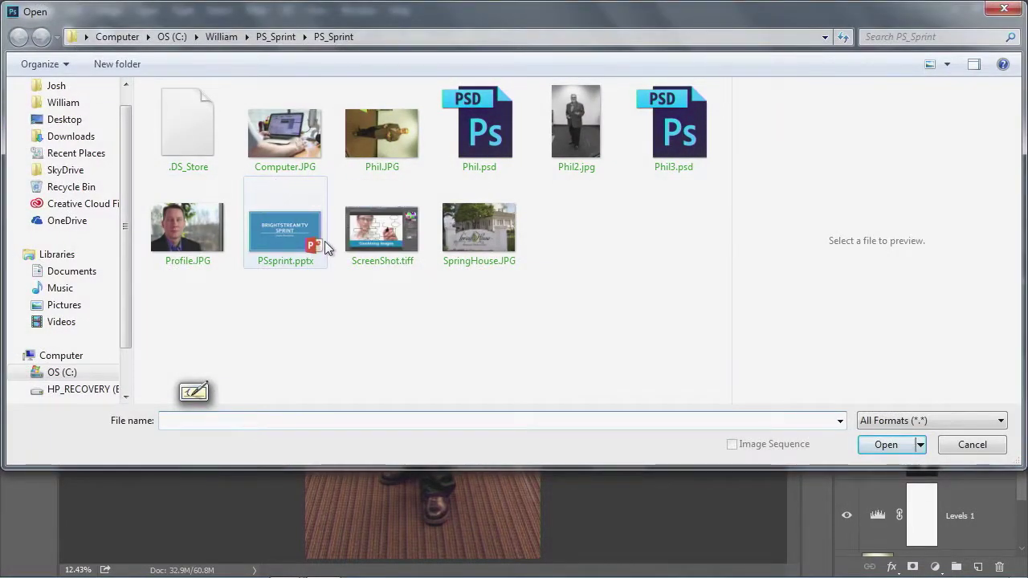
left_click(191, 231)
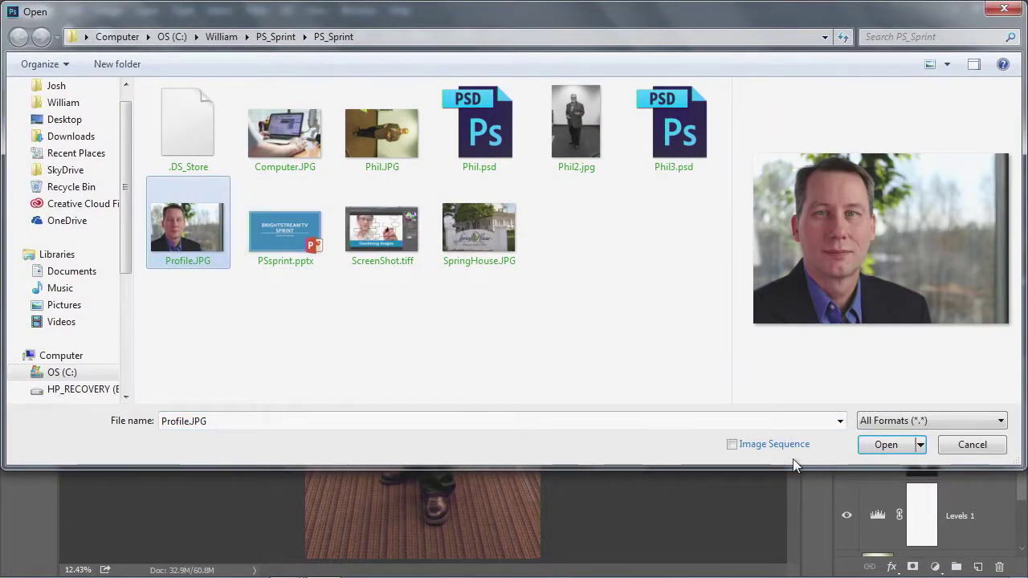
left_click(884, 444)
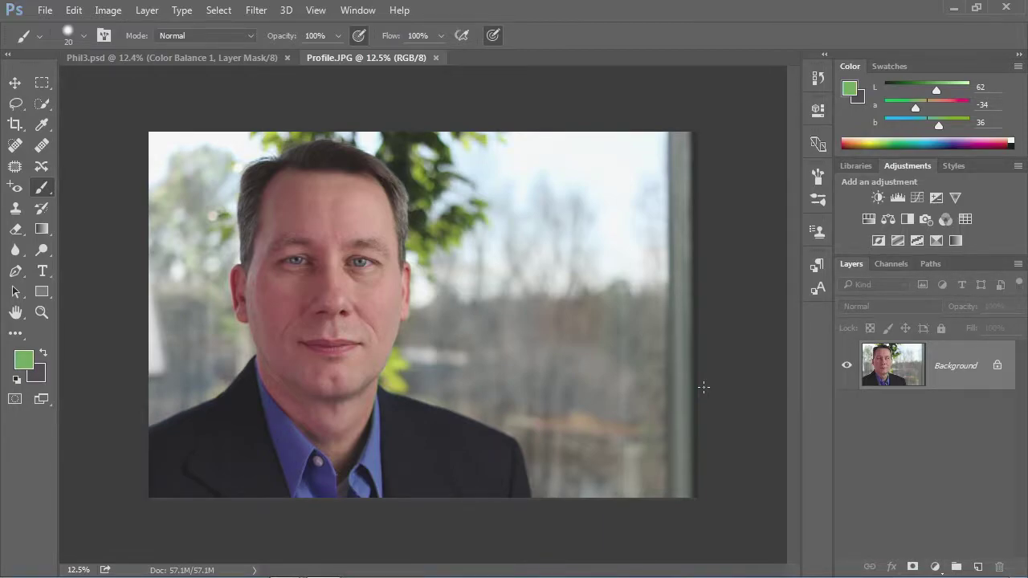
- Save the portrait in Photoshop format as Profile.psd in the PS_Sprint folder
left_click(119, 11)
left_click(112, 11)
left_click(45, 10)
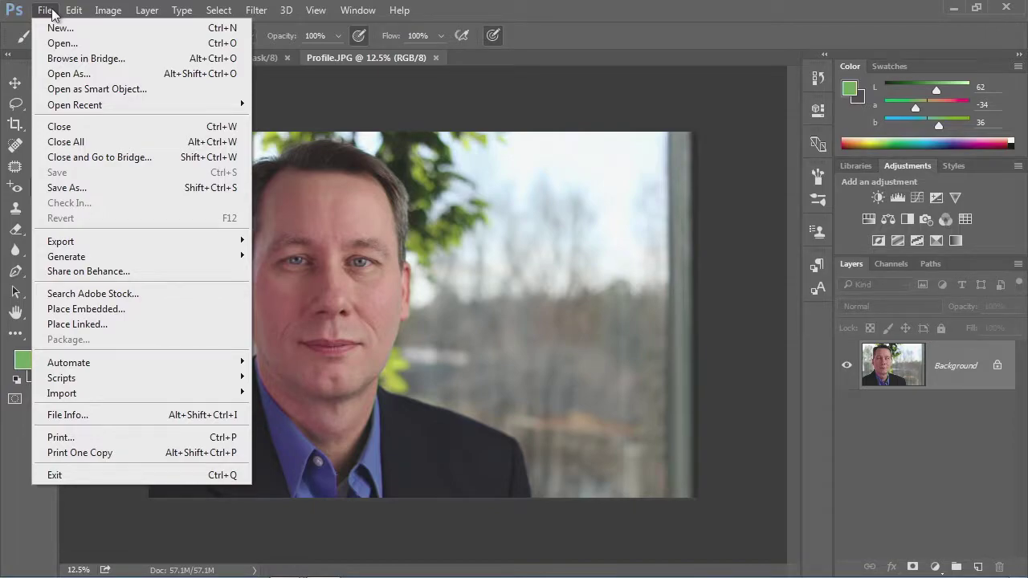
left_click(72, 189)
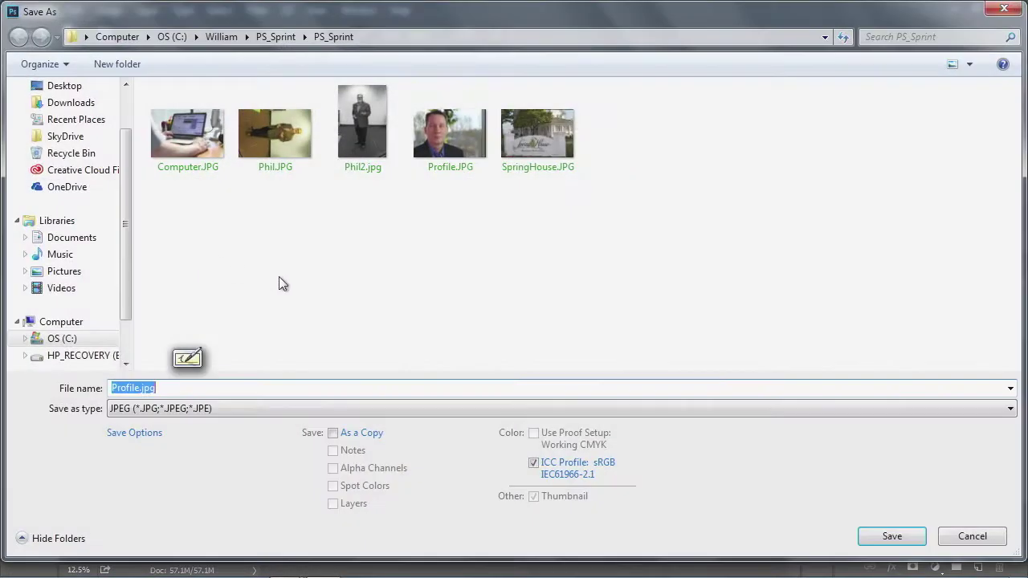
left_click(175, 409)
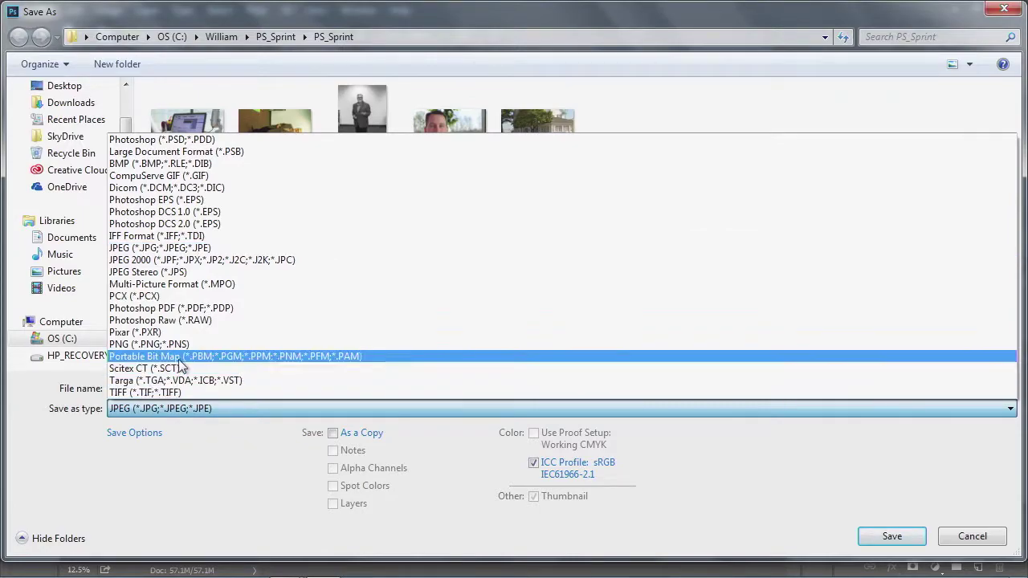
left_click(144, 140)
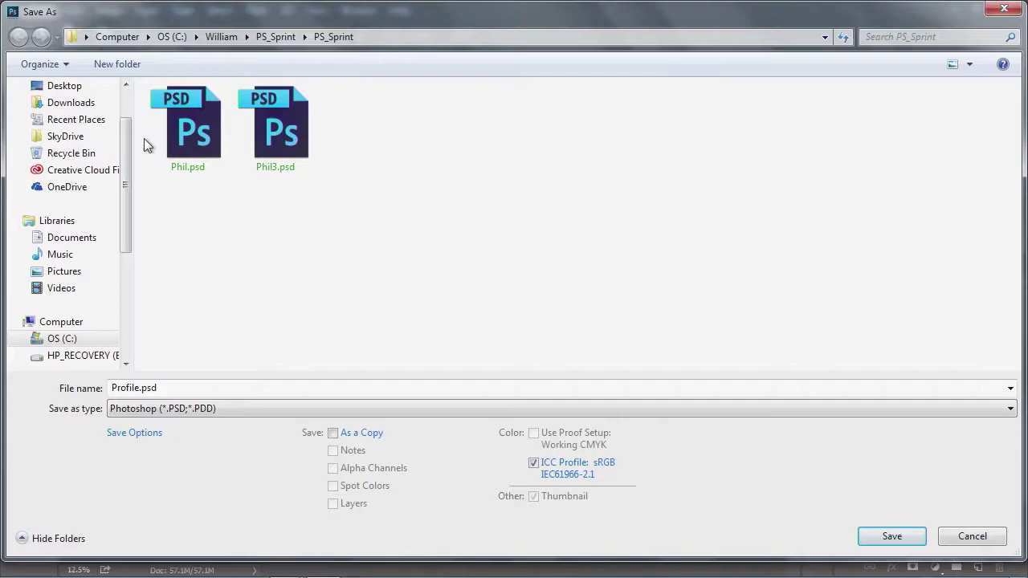
- Save the document as Profile.psd and add a Levels adjustment layer with the midtones at 1.20
left_click(896, 538)
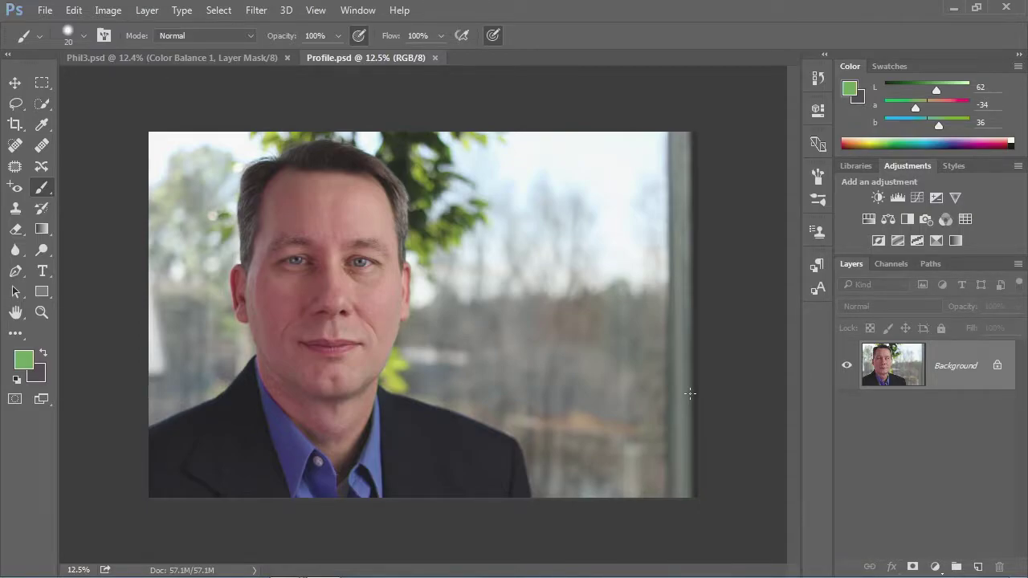
left_click(897, 198)
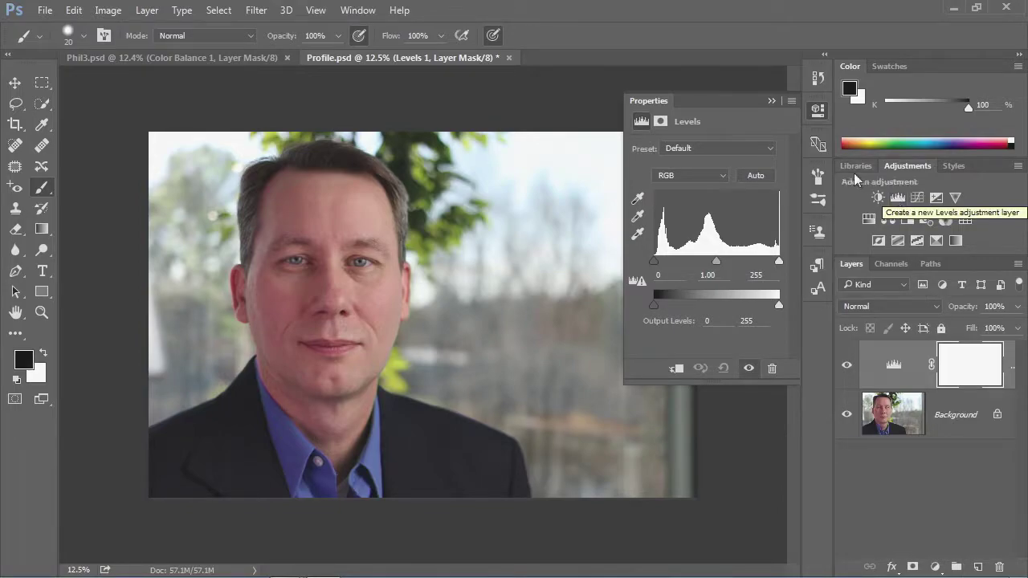
left_click_drag(715, 263, 708, 260)
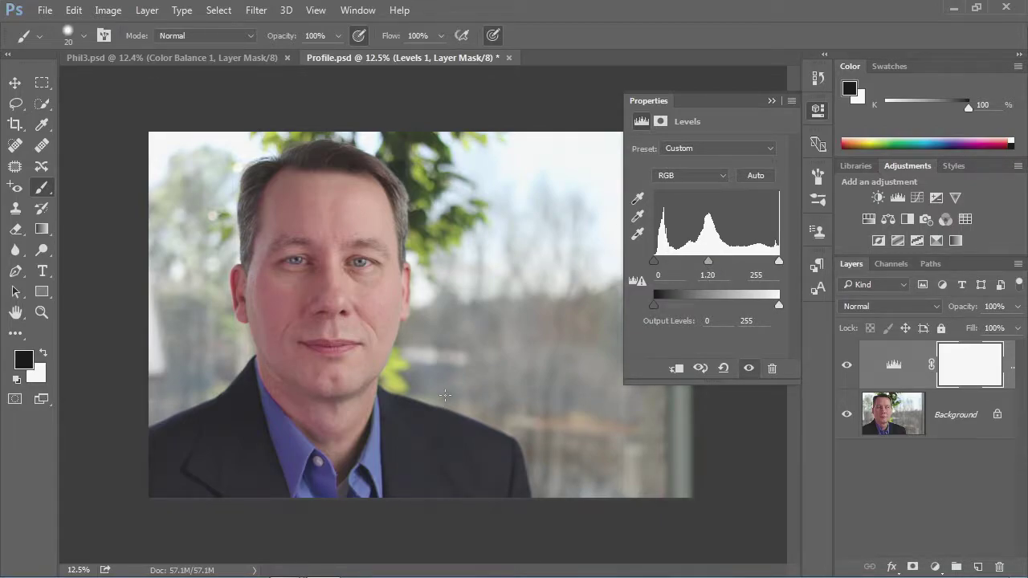
left_click(818, 110)
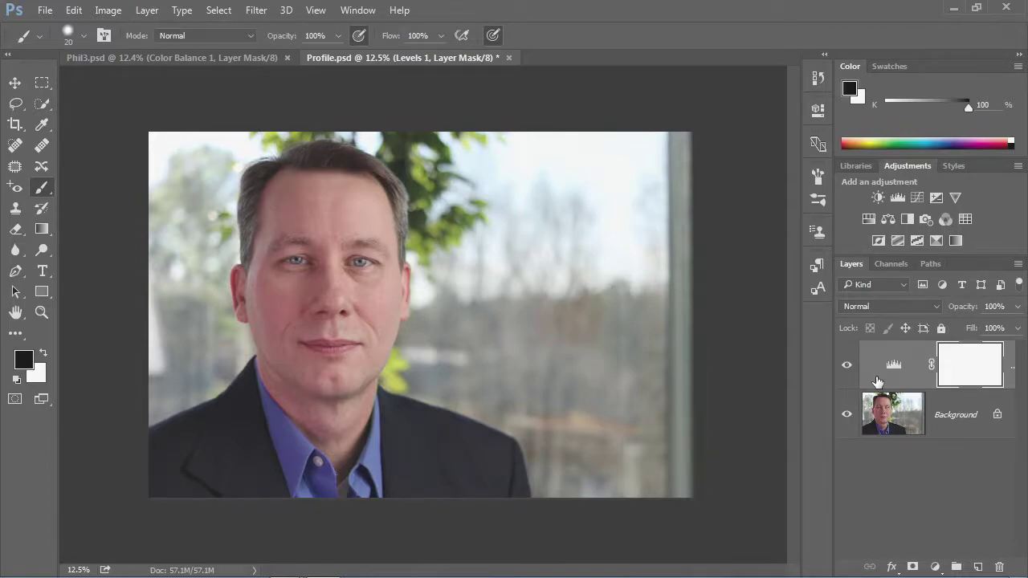
- Select the man's face, ears and neck with a freehand Lasso outline, adding the missed part at the forehead
left_click(18, 106)
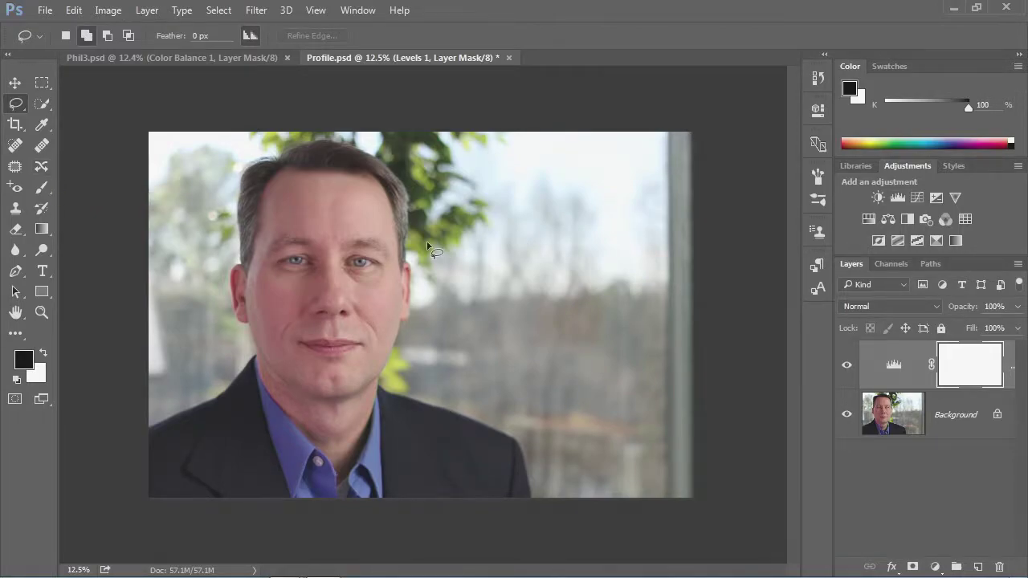
mouse_move(313, 170)
left_mouse_down()
mouse_move(275, 175)
mouse_move(257, 205)
mouse_move(251, 262)
mouse_move(232, 272)
mouse_move(267, 388)
left_mouse_up()
mouse_move(269, 391)
left_mouse_down()
mouse_move(338, 463)
mouse_move(354, 456)
mouse_move(408, 322)
mouse_move(408, 274)
mouse_move(382, 182)
mouse_move(370, 169)
mouse_move(309, 171)
left_mouse_up()
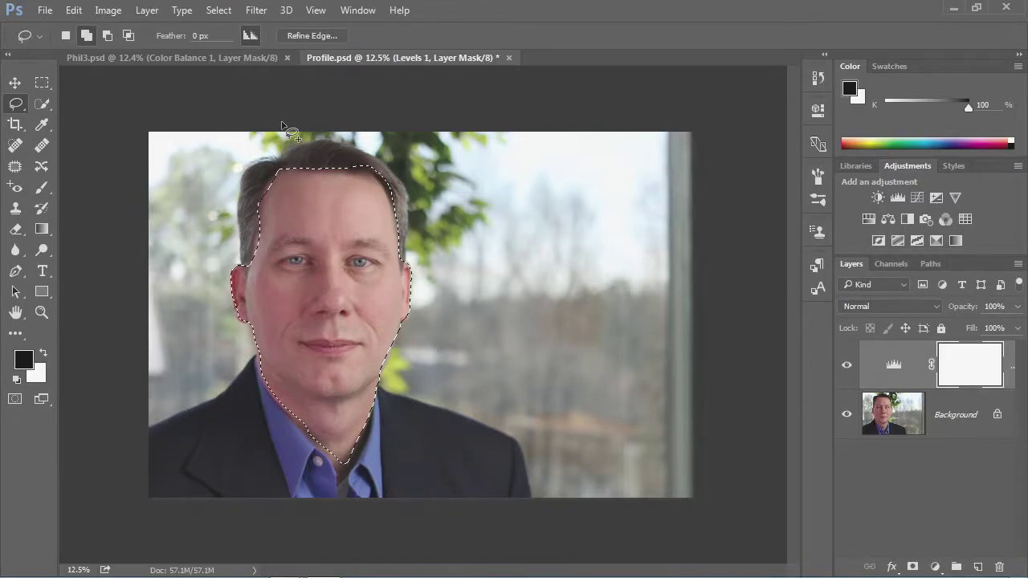
mouse_move(278, 179)
left_mouse_down()
mouse_move(259, 207)
mouse_move(261, 225)
mouse_move(268, 201)
mouse_move(297, 175)
left_mouse_up()
- Add a Photo Filter adjustment layer over the selected face using Warming Filter (85)
left_click(926, 219)
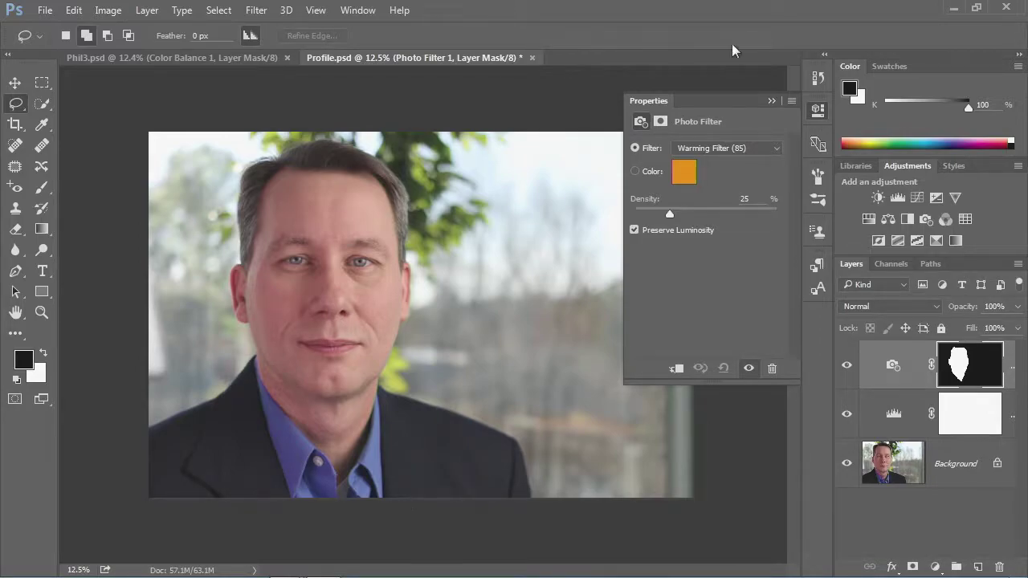
left_click(742, 151)
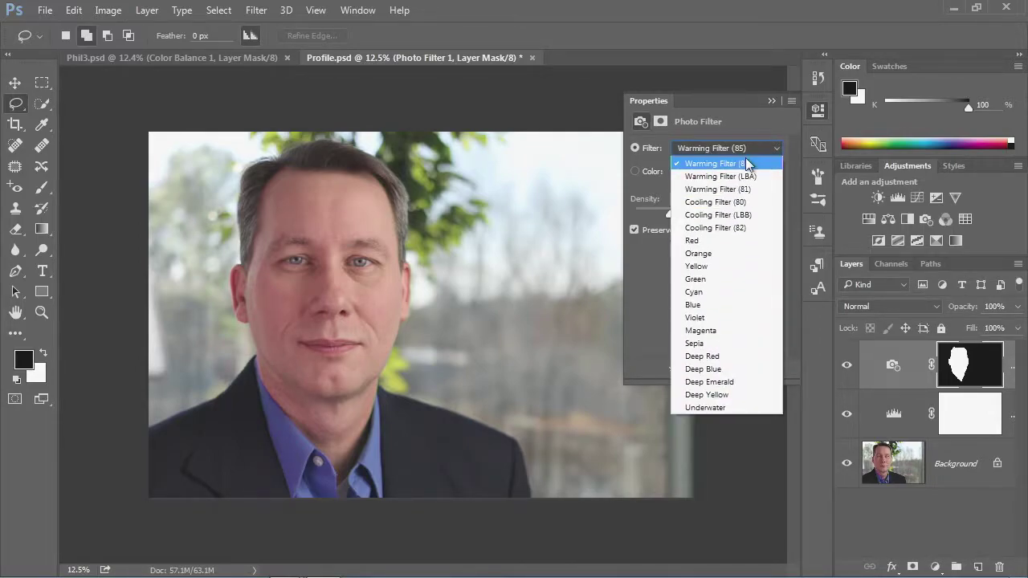
left_click(748, 159)
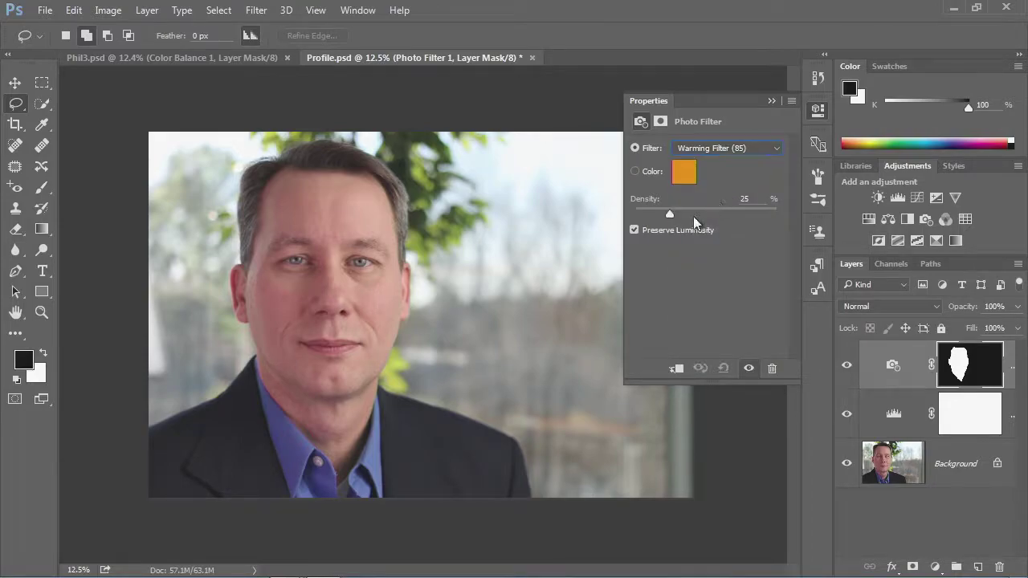
- Raise the Photo Filter's density to roughly half and compare the face with the filter layer hidden and shown
left_click_drag(671, 217, 714, 213)
left_click_drag(718, 211, 720, 210)
left_click_drag(709, 211, 708, 210)
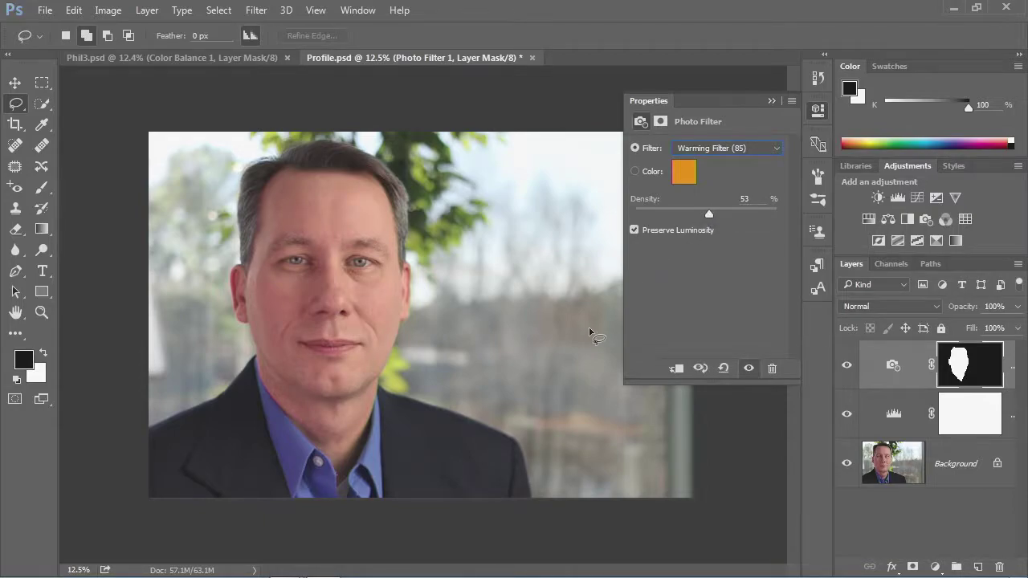
mouse_move(710, 214)
left_mouse_down()
mouse_move(682, 215)
mouse_move(705, 213)
left_mouse_up()
left_click(818, 111)
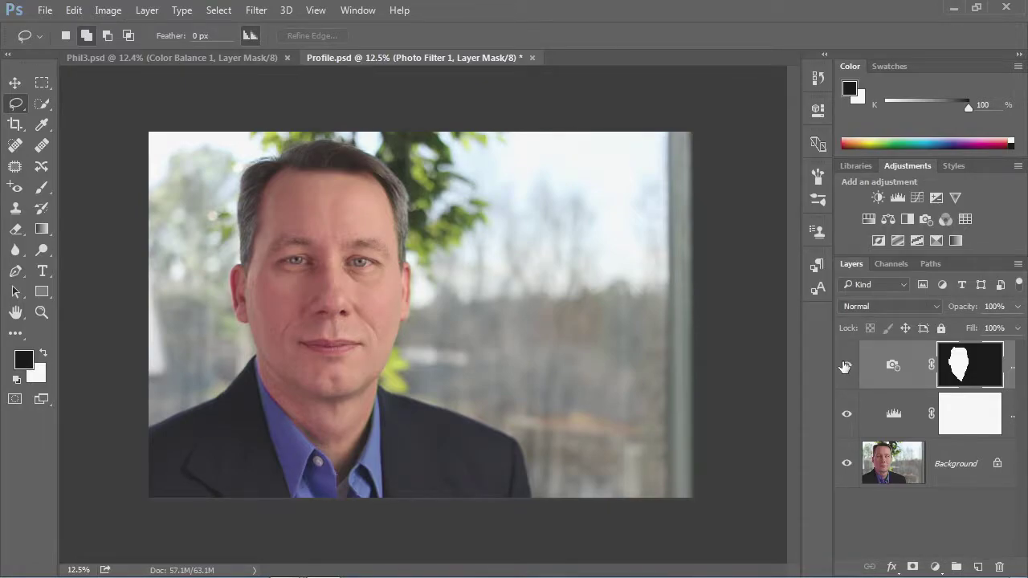
left_click(847, 367)
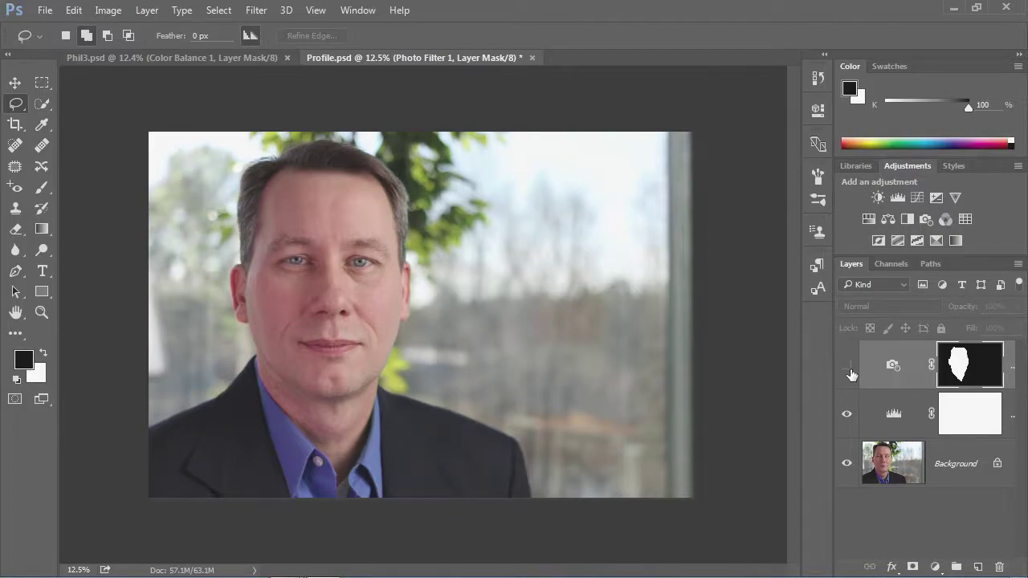
left_click(848, 368)
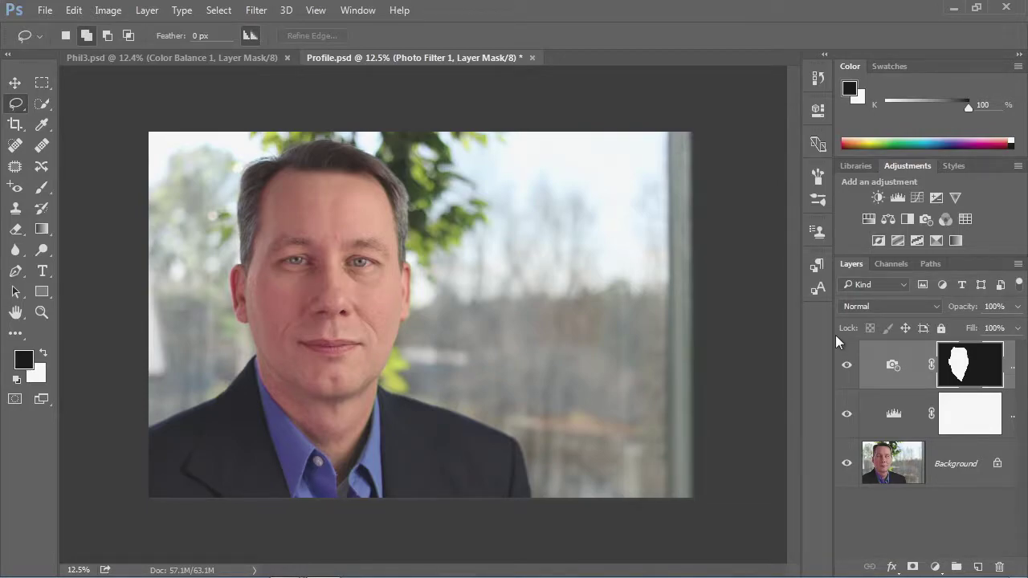
- Pick the Brush tool for retouching the Photo Filter layer's mask around the eyes
left_click_drag(247, 222, 409, 298)
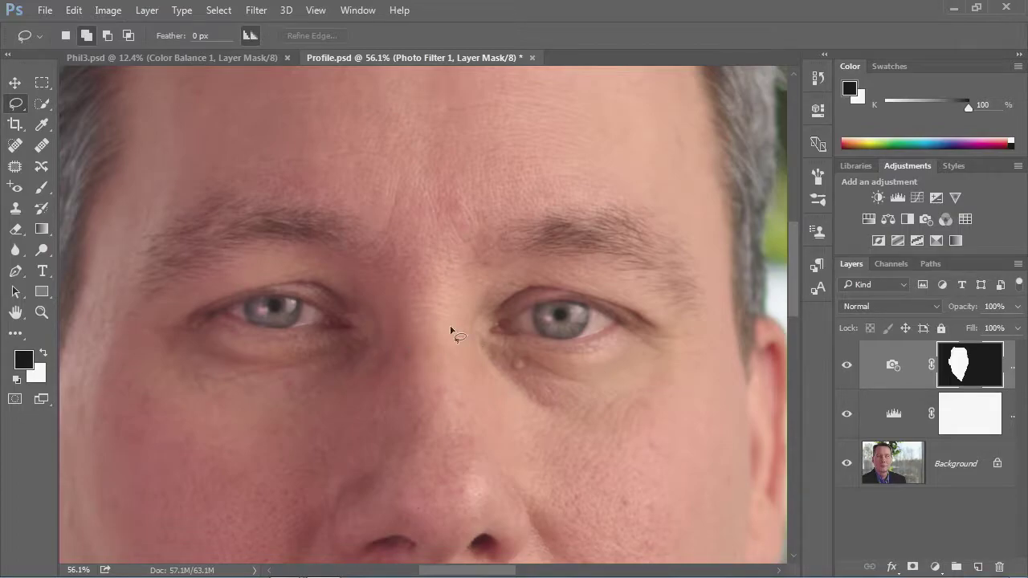
left_click(41, 187)
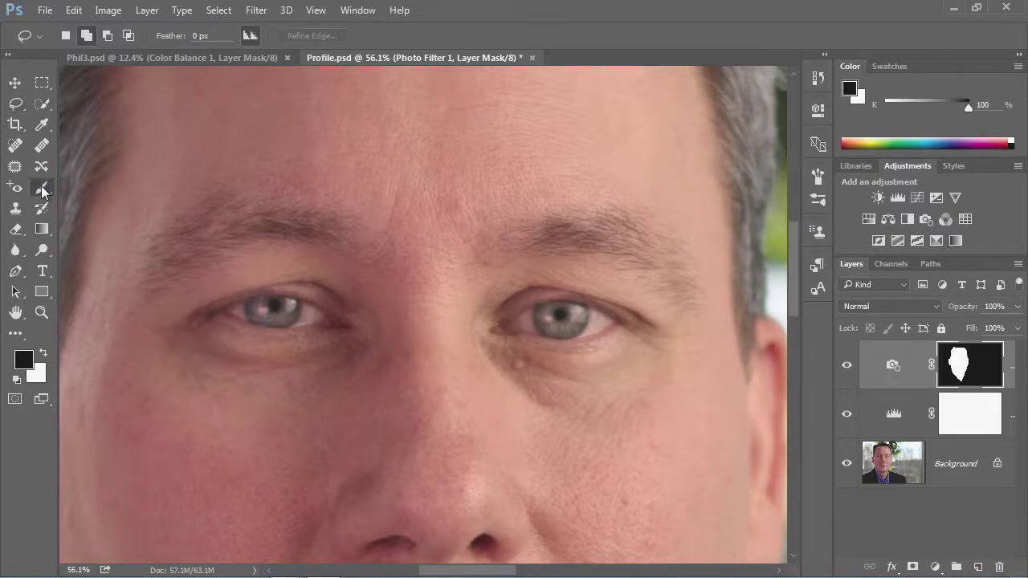
left_click(108, 186)
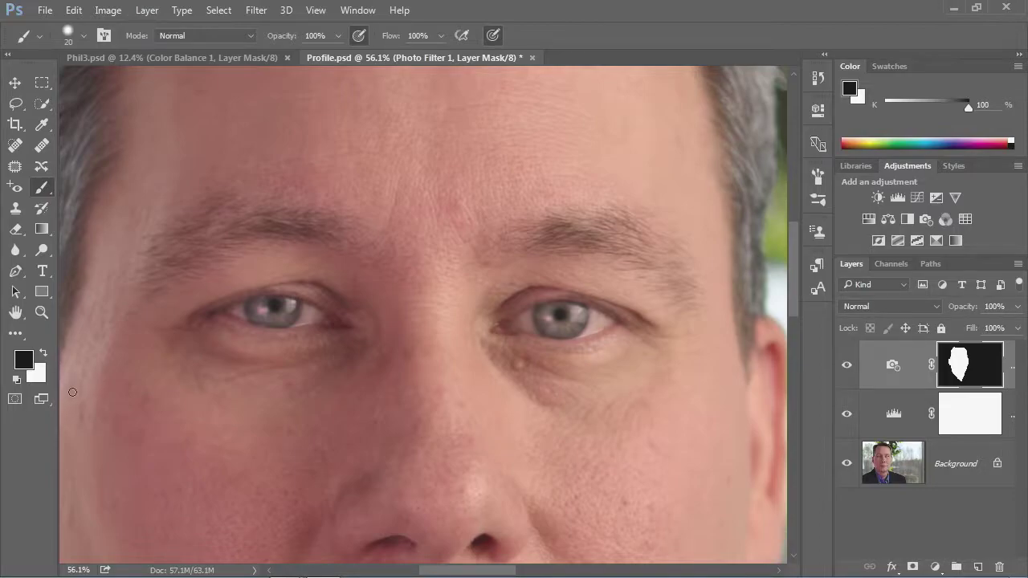
- Try to set the foreground colour to red ea1818 while the Photo Filter's layer mask is active
left_click(25, 364)
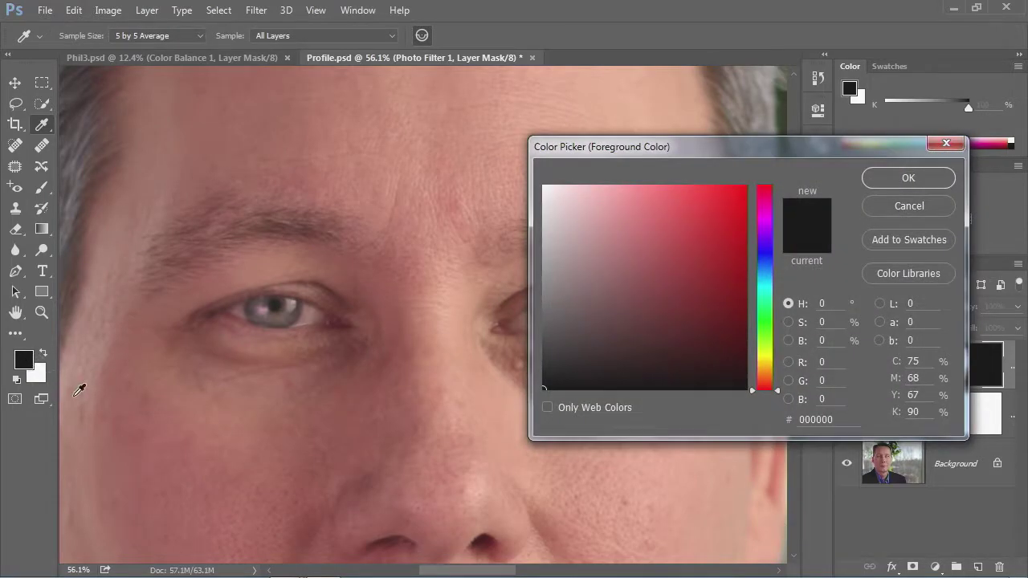
left_click(726, 202)
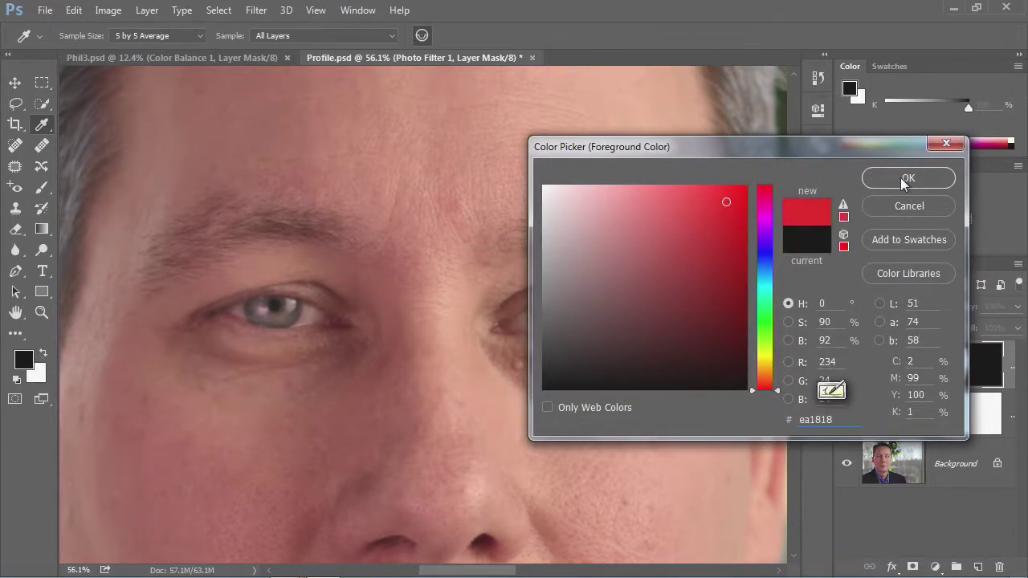
left_click(900, 177)
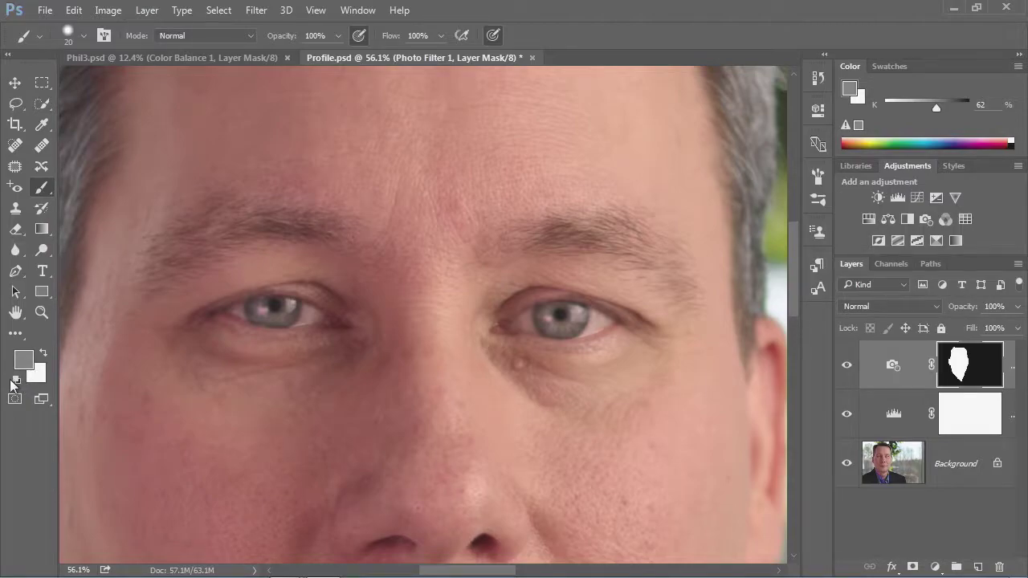
- Restore the default colours and paint black over both eyes on the Photo Filter mask with a 40 px brush
left_click(17, 379)
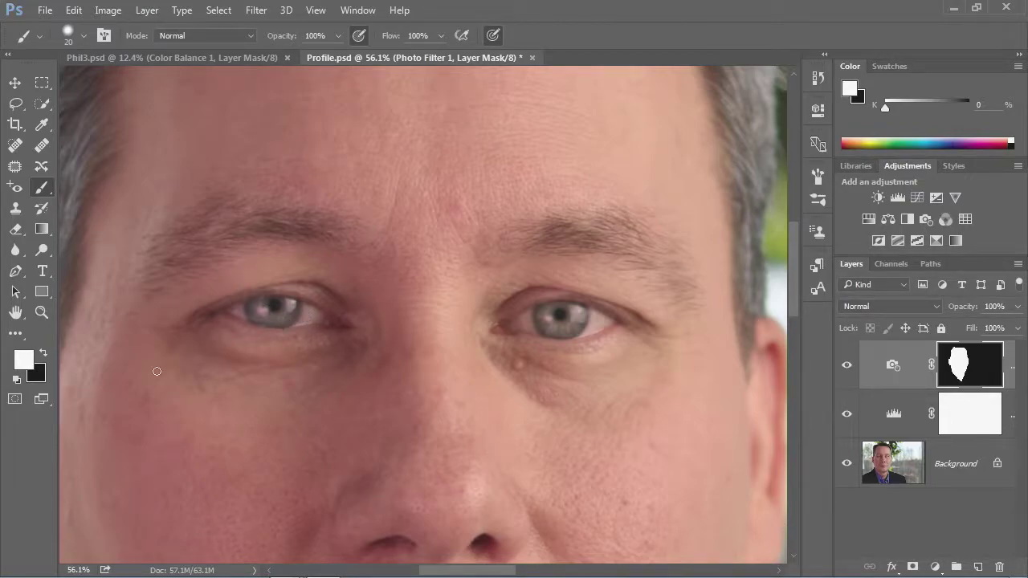
left_click(44, 352)
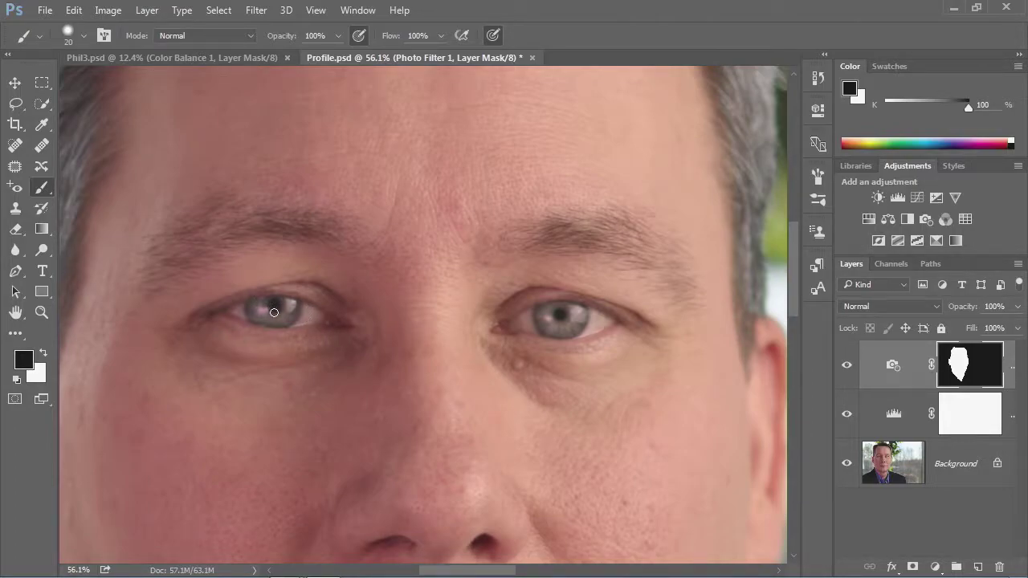
key("bracketright")
key("bracketright")
key("bracketright")
key("bracketright")
mouse_move(246, 313)
left_mouse_down()
mouse_move(319, 318)
mouse_move(281, 324)
mouse_move(321, 318)
mouse_move(235, 310)
mouse_move(270, 304)
left_mouse_up()
mouse_move(522, 317)
left_mouse_down()
mouse_move(562, 309)
mouse_move(608, 324)
mouse_move(549, 331)
mouse_move(528, 323)
mouse_move(574, 331)
mouse_move(606, 317)
mouse_move(579, 306)
mouse_move(514, 323)
mouse_move(511, 333)
mouse_move(525, 323)
mouse_move(555, 338)
mouse_move(526, 321)
mouse_move(561, 340)
mouse_move(610, 332)
mouse_move(619, 325)
mouse_move(598, 315)
mouse_move(537, 314)
mouse_move(562, 311)
mouse_move(552, 308)
mouse_move(520, 323)
mouse_move(548, 334)
mouse_move(593, 331)
mouse_move(609, 322)
mouse_move(613, 297)
left_mouse_up()
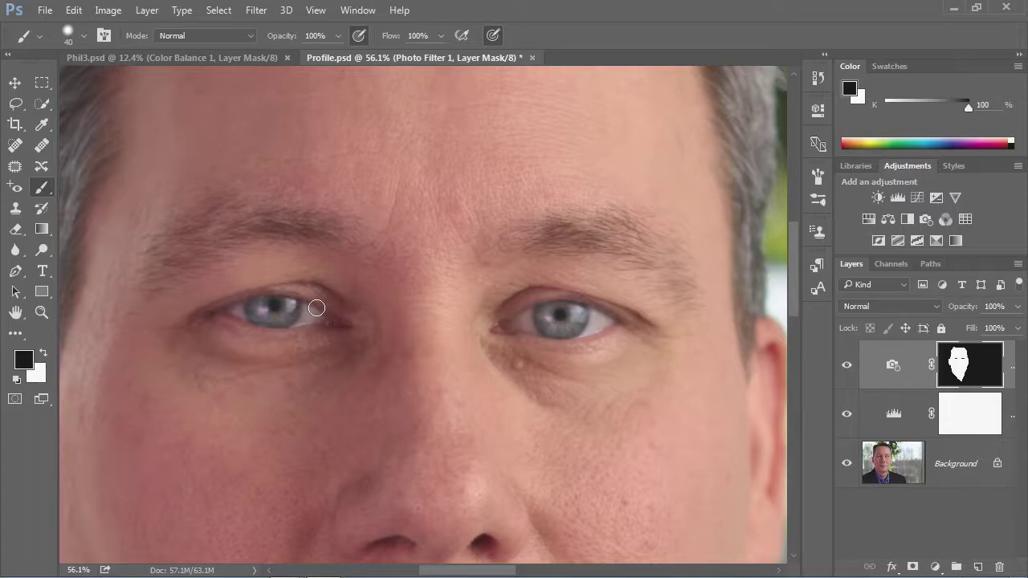
- Add a Vibrance adjustment layer, try its saturation at +100 and reset the adjustment
left_click(955, 199)
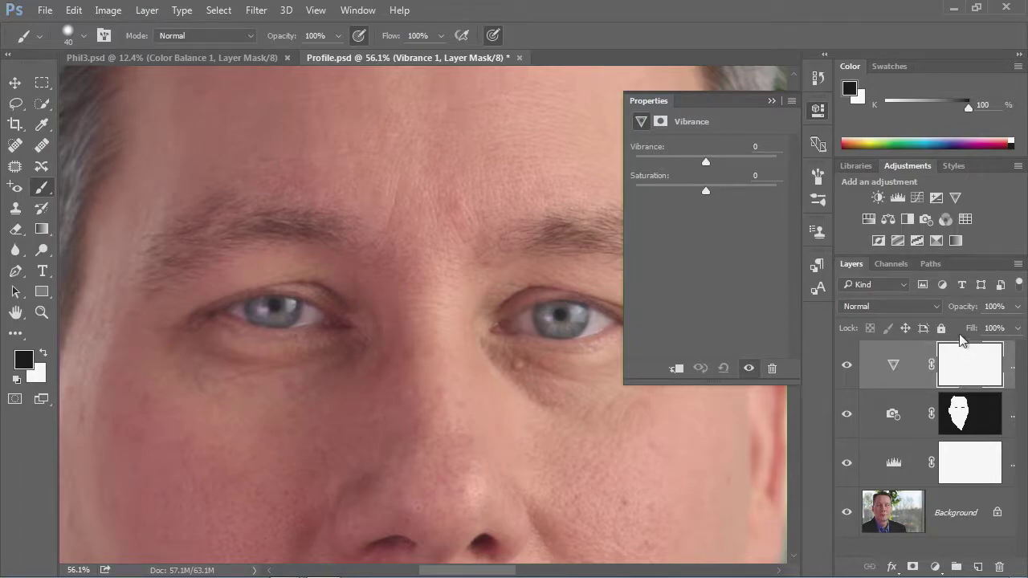
left_click_drag(707, 193, 800, 185)
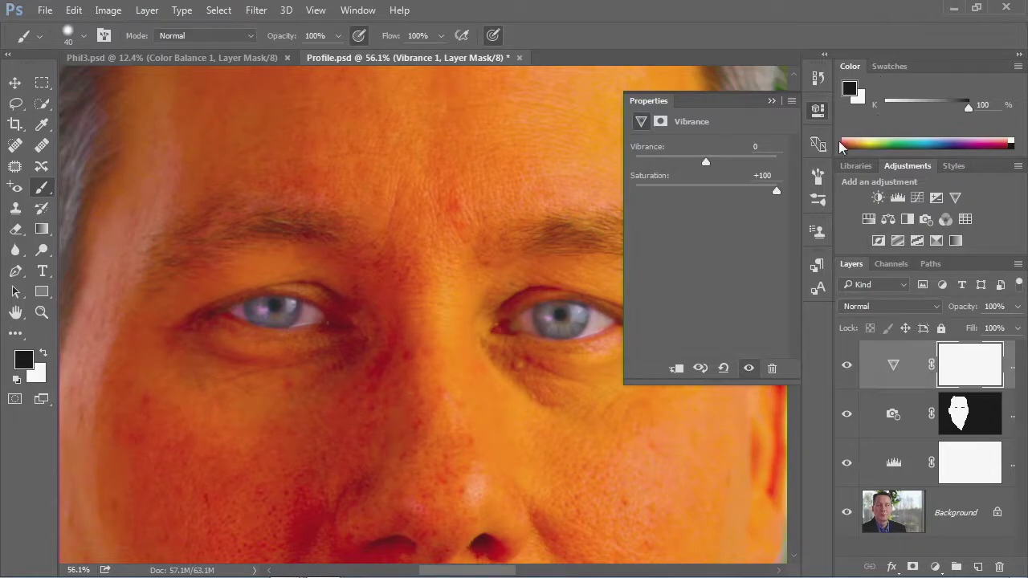
left_click(722, 368)
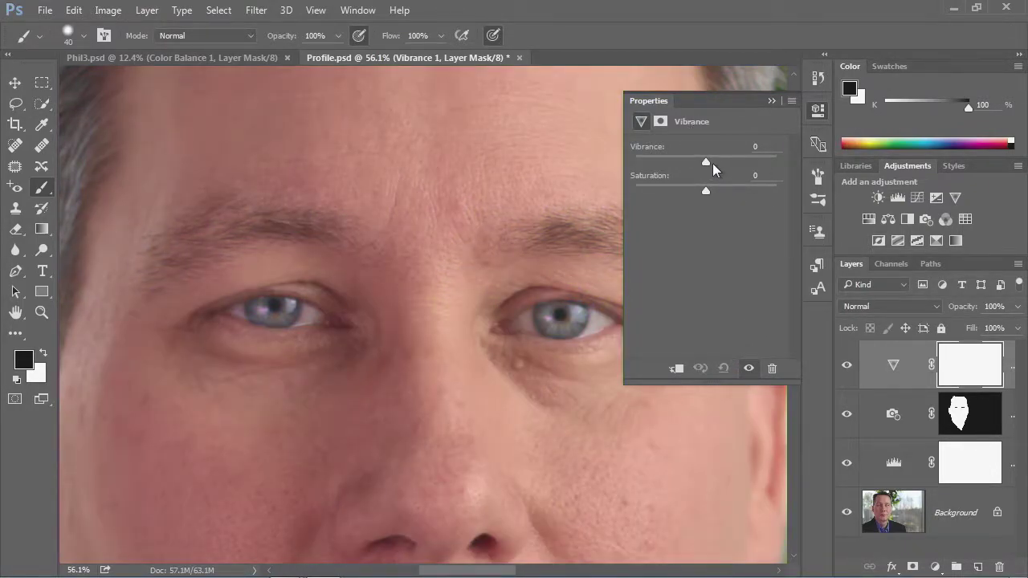
- Set the adjustment layer's vibrance to +76 and saturation to +2, and compare the image with and without it
left_click_drag(706, 163, 758, 163)
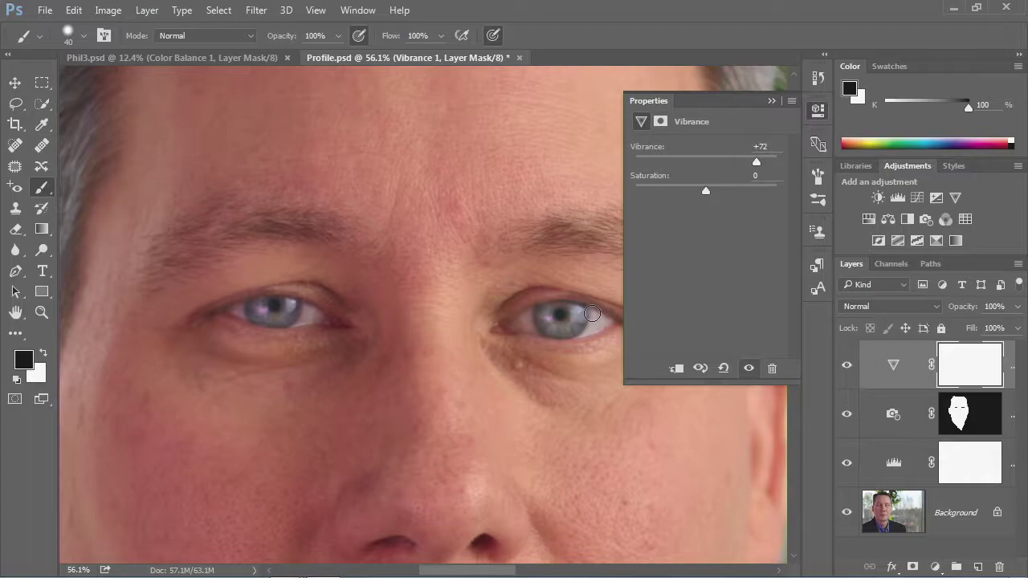
left_click_drag(706, 190, 774, 191)
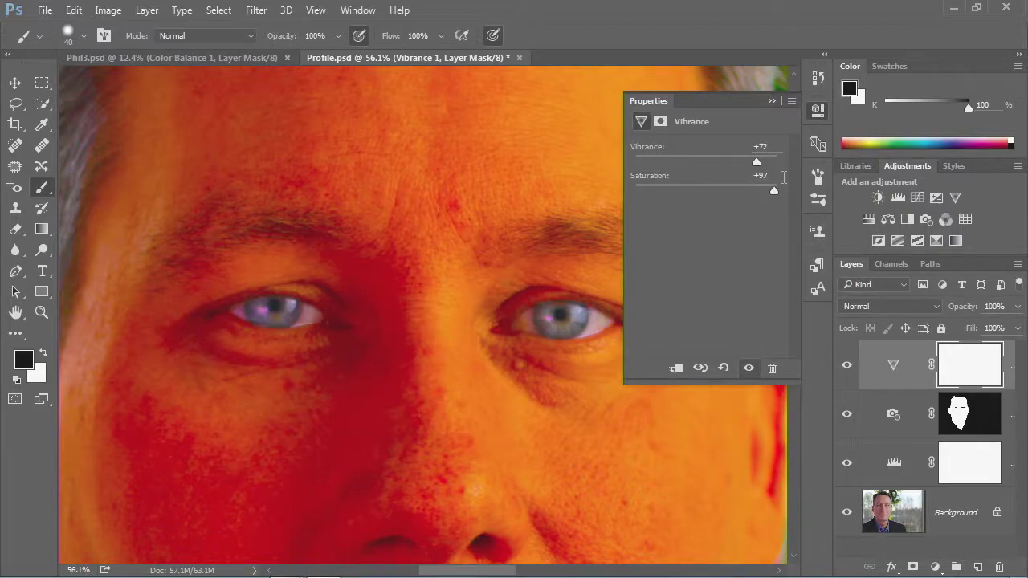
left_click_drag(774, 190, 708, 188)
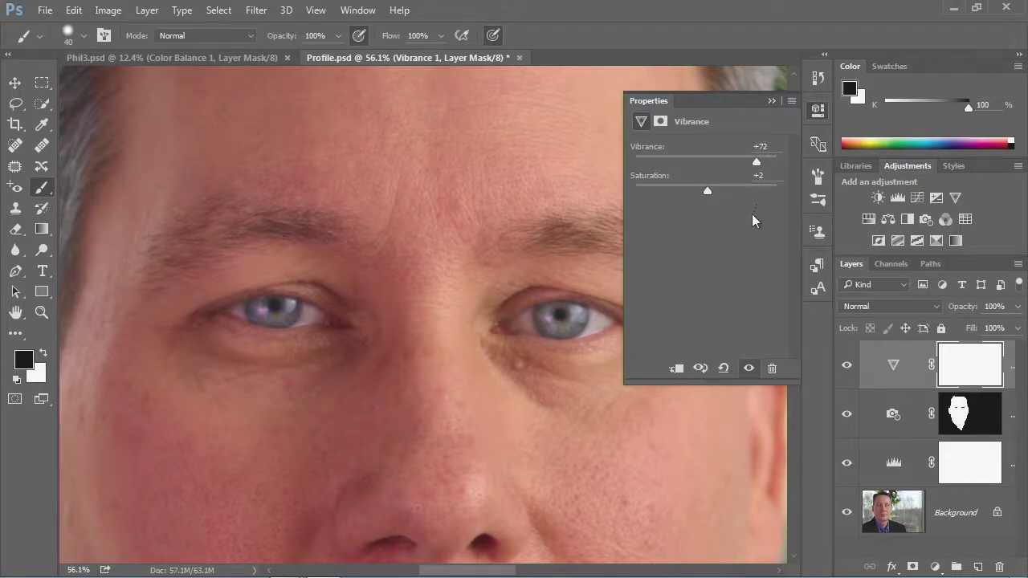
left_click_drag(759, 167, 763, 167)
left_click(749, 368)
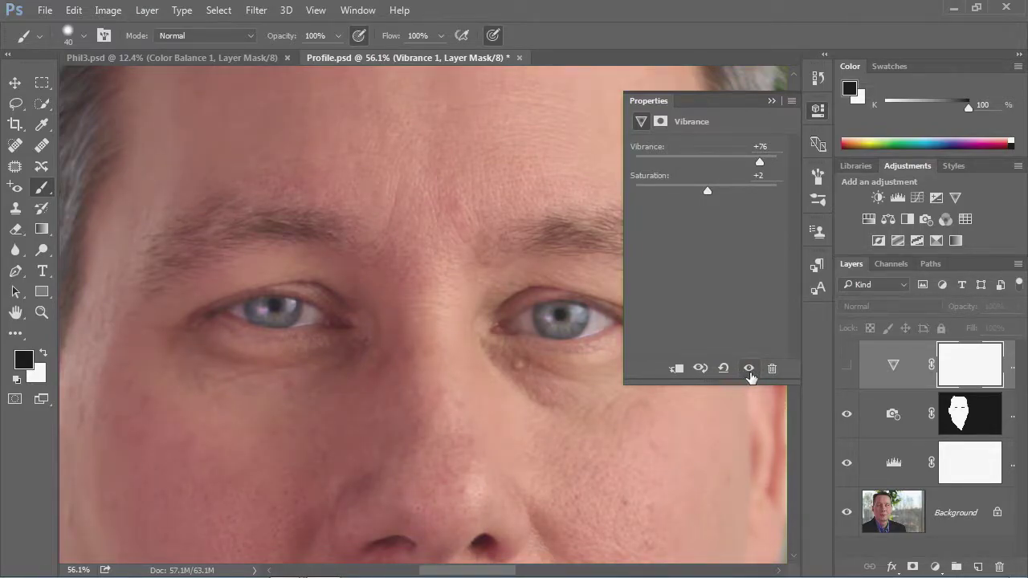
left_click(750, 369)
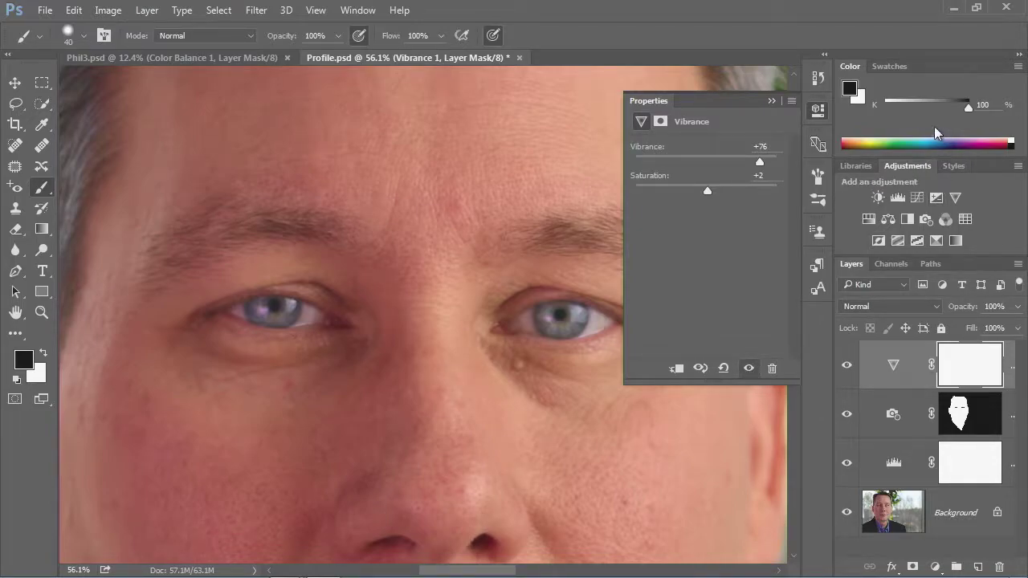
left_click(819, 112)
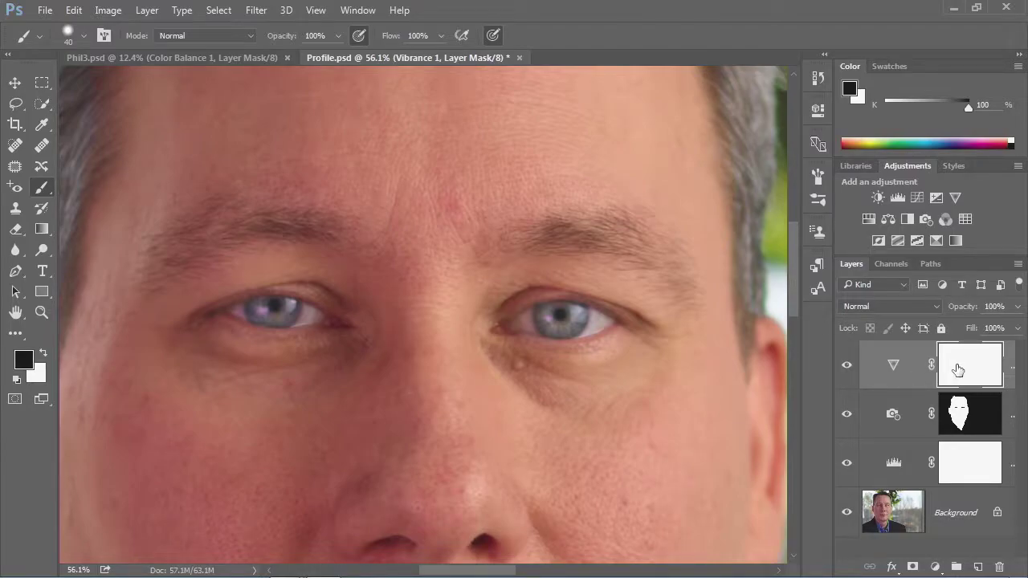
- Invert the Vibrance layer's mask to black and make white the foreground colour
left_click(109, 13)
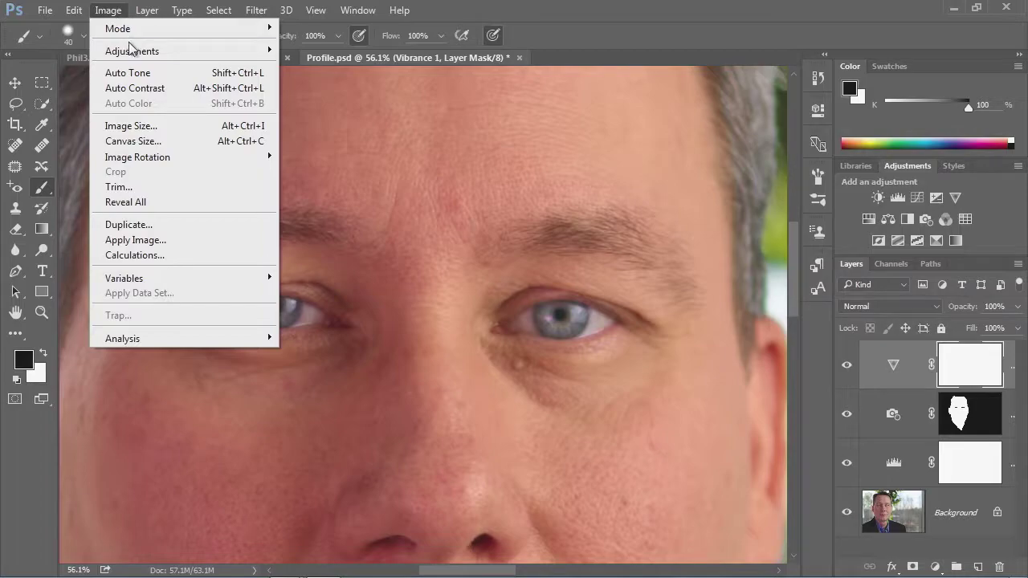
mouse_move(131, 50)
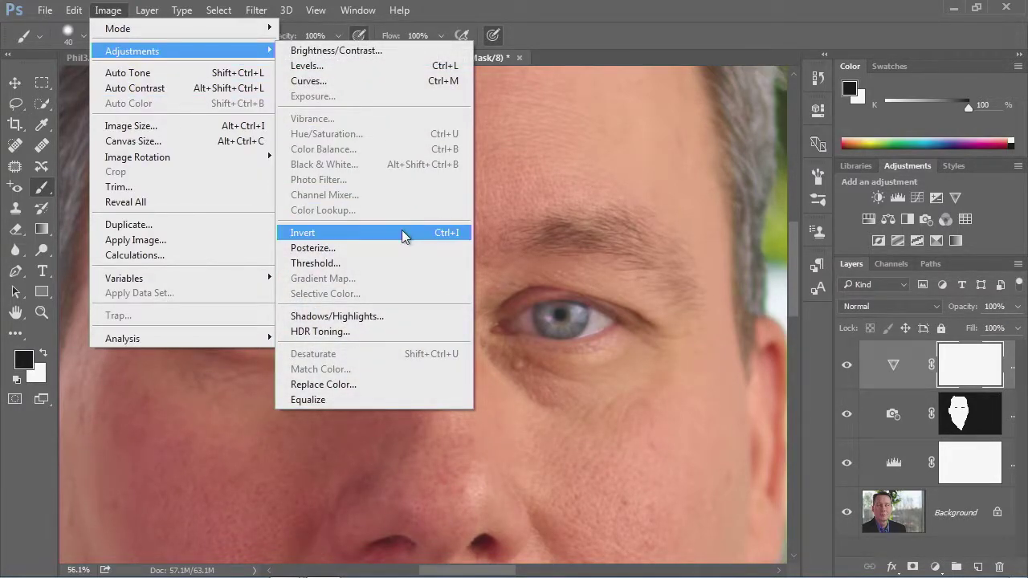
left_click(404, 236)
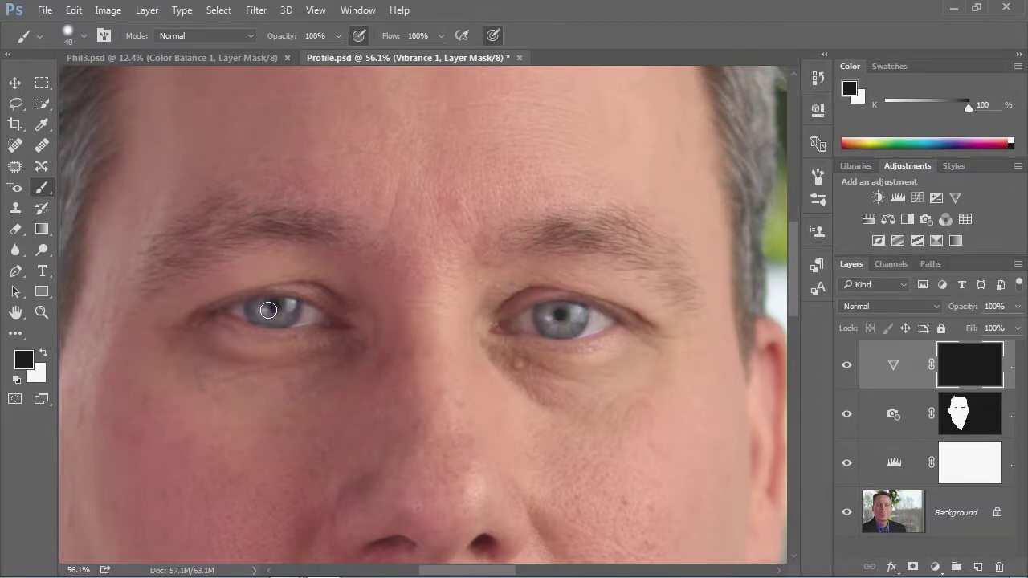
left_click(46, 348)
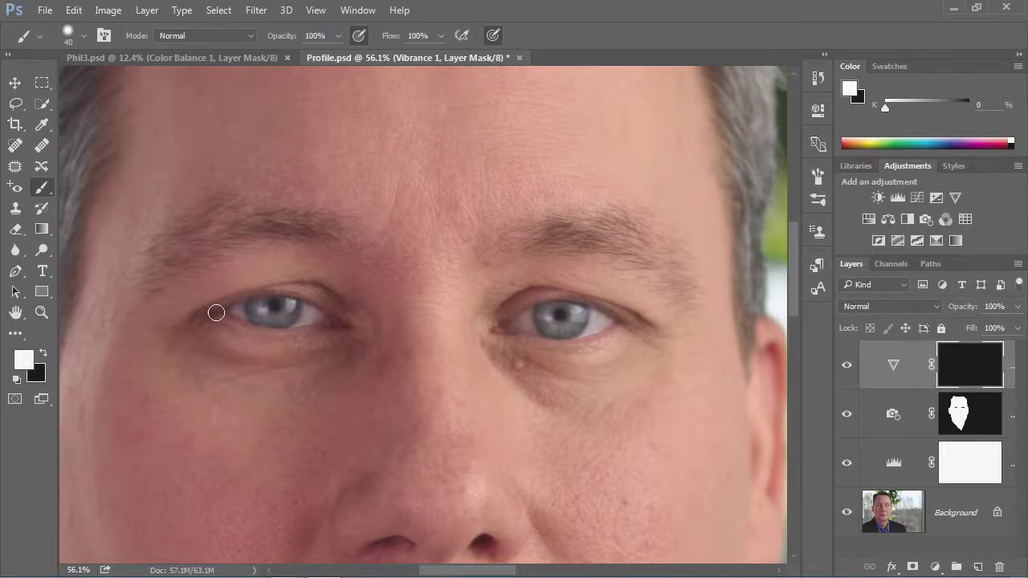
- Paint white over both irises on the Vibrance mask, and fine-tune the layer's vibrance and saturation
mouse_move(291, 304)
left_mouse_down()
mouse_move(264, 310)
mouse_move(257, 319)
mouse_move(257, 304)
mouse_move(279, 304)
mouse_move(291, 309)
mouse_move(275, 320)
mouse_move(254, 307)
mouse_move(294, 307)
mouse_move(285, 321)
mouse_move(265, 322)
mouse_move(253, 313)
mouse_move(263, 306)
mouse_move(297, 309)
mouse_move(286, 320)
mouse_move(251, 313)
mouse_move(277, 300)
left_mouse_up()
mouse_move(571, 317)
left_mouse_down()
mouse_move(543, 318)
mouse_move(557, 327)
mouse_move(576, 321)
mouse_move(576, 308)
mouse_move(547, 316)
mouse_move(546, 326)
mouse_move(564, 329)
mouse_move(578, 310)
mouse_move(571, 330)
mouse_move(542, 319)
mouse_move(548, 309)
mouse_move(579, 313)
mouse_move(566, 331)
mouse_move(541, 318)
mouse_move(578, 307)
mouse_move(580, 322)
mouse_move(562, 323)
mouse_move(587, 334)
left_mouse_up()
double_click(893, 367)
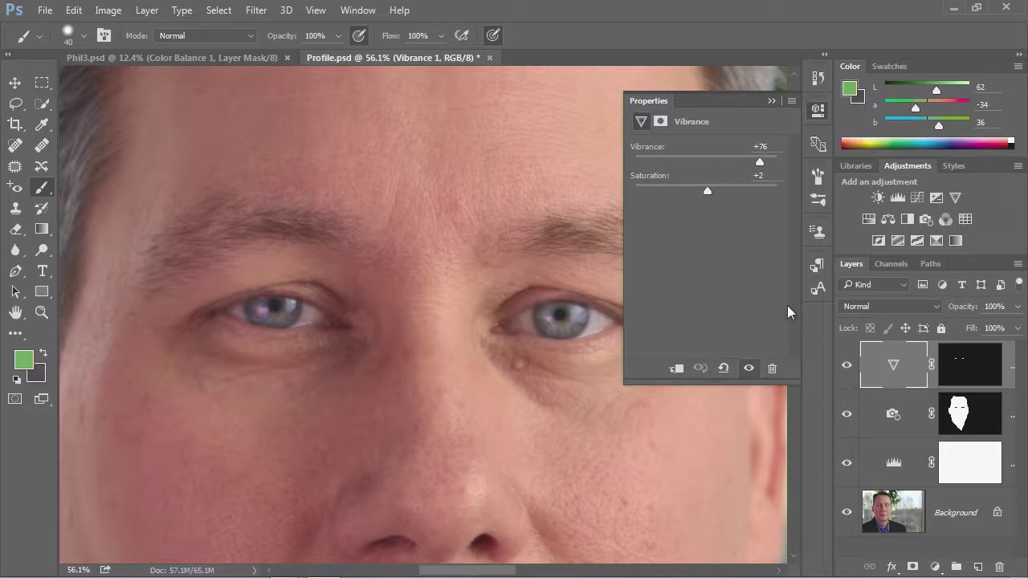
mouse_move(752, 166)
left_mouse_down()
mouse_move(776, 165)
mouse_move(758, 165)
left_mouse_up()
left_click_drag(706, 189, 735, 196)
left_click_drag(740, 195, 706, 188)
left_click_drag(758, 162, 757, 161)
left_click(817, 111)
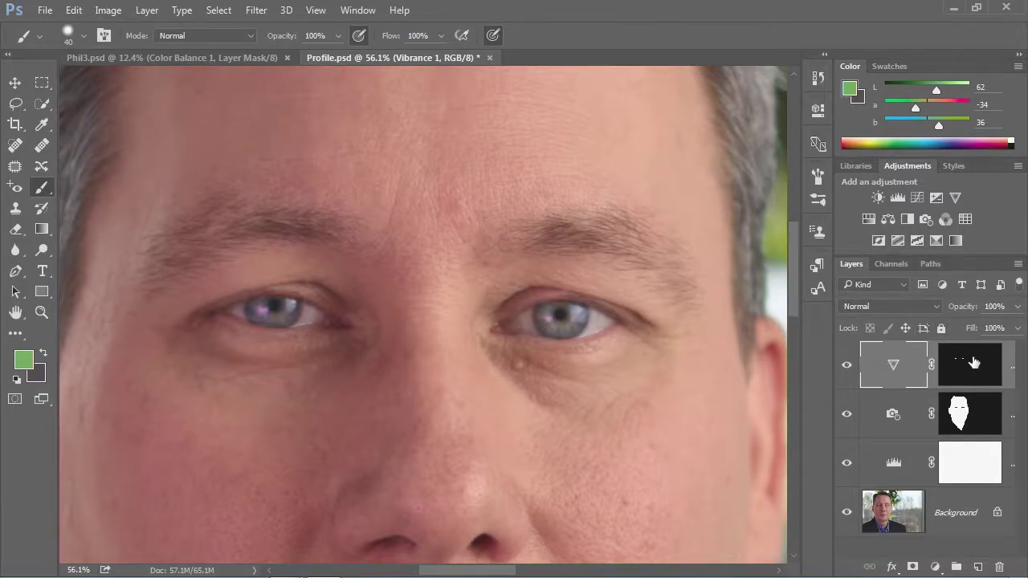
- Load the Vibrance mask as a selection and add a Hue/Saturation adjustment layer limited to the irises
mouse_move(972, 361)
left_mouse_down()
mouse_move(950, 366)
mouse_move(967, 369)
mouse_move(959, 365)
left_mouse_up()
left_click(966, 363, "ctrl")
left_click(869, 220)
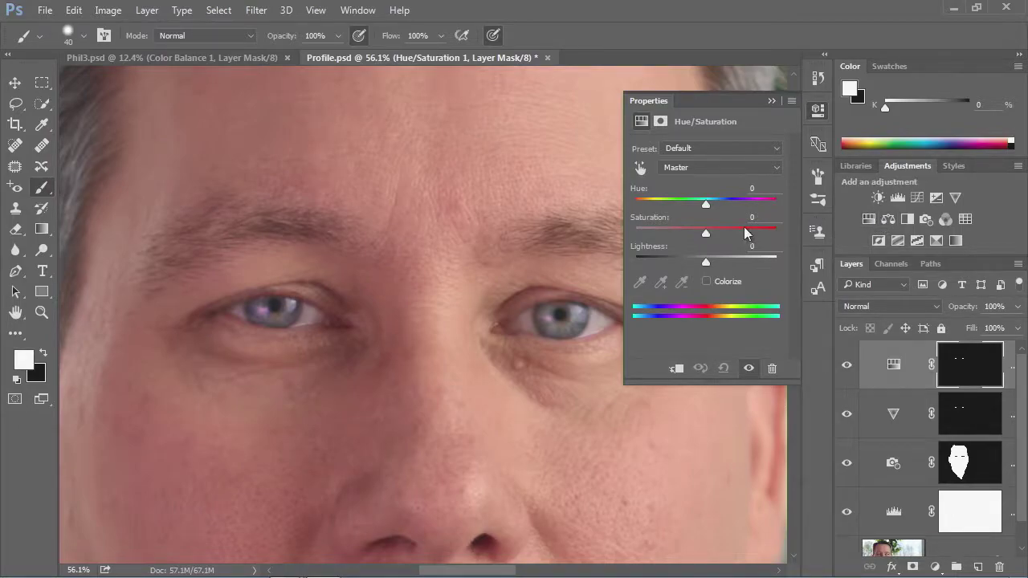
- Try shifting the irises' hue to +57 and then +44 with the saturation at +1
mouse_move(707, 235)
left_mouse_down()
mouse_move(787, 235)
mouse_move(707, 237)
left_mouse_up()
left_click_drag(709, 204, 740, 204)
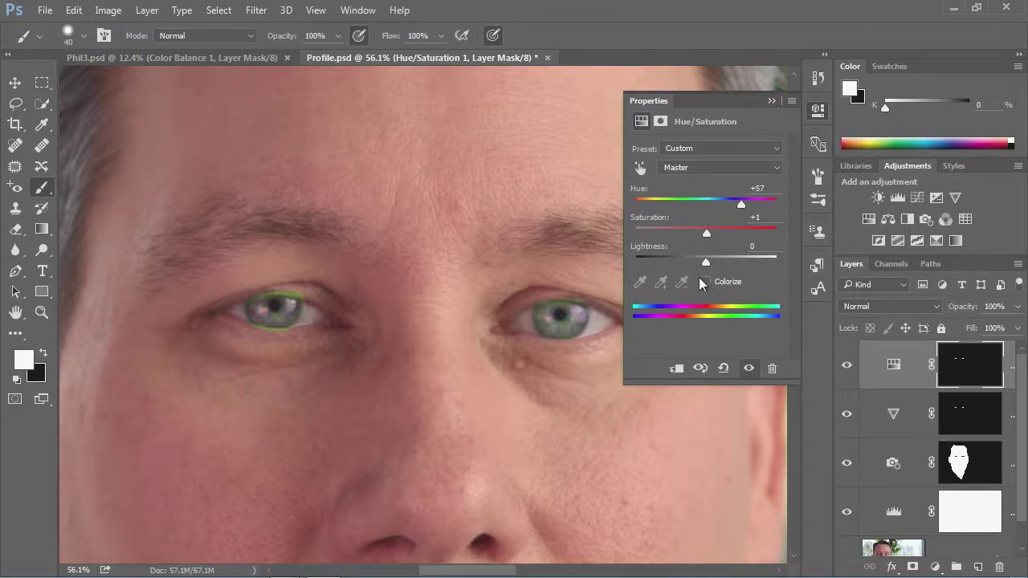
mouse_move(740, 203)
left_mouse_down()
mouse_move(692, 205)
mouse_move(741, 201)
left_mouse_up()
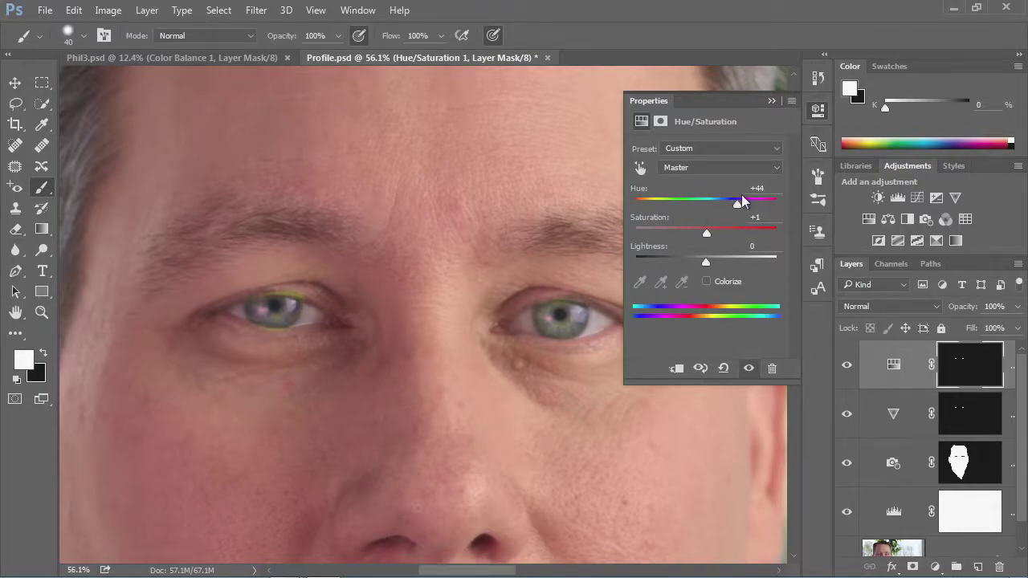
- Colorize the irises green with hue 80 and lightness -24, and lower the saturation below 25
left_click(706, 281)
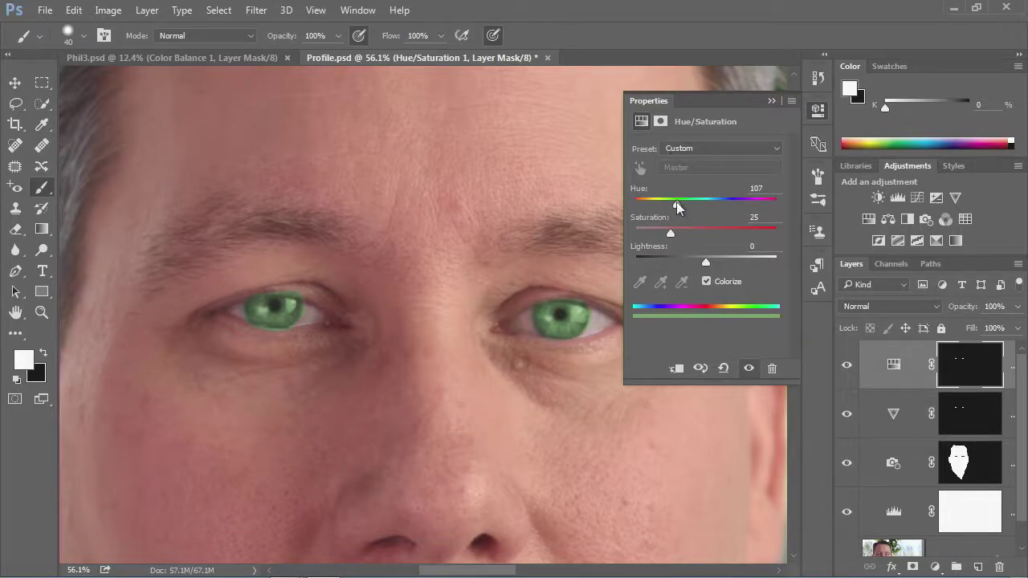
mouse_move(676, 202)
left_mouse_down()
mouse_move(661, 208)
mouse_move(760, 204)
mouse_move(634, 217)
mouse_move(667, 205)
left_mouse_up()
left_click_drag(706, 263, 691, 257)
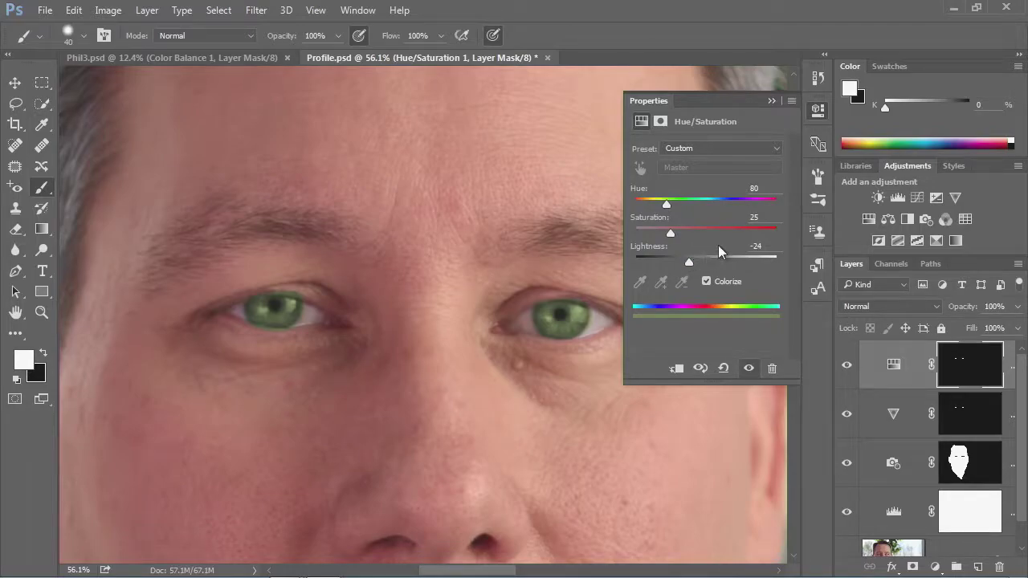
mouse_move(671, 233)
left_mouse_down()
mouse_move(726, 236)
mouse_move(660, 235)
left_mouse_up()
left_click(809, 136)
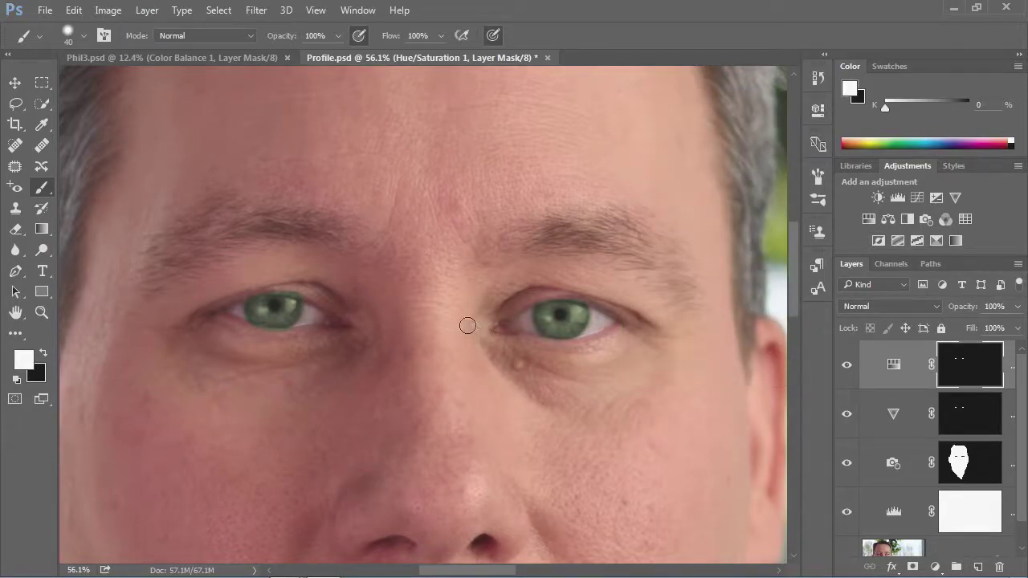
- Paint black with a 10 px brush on the Hue/Saturation mask to remove the green spill above and below the iris of the eye on the image's left
key("ctrl+space")
left_click_drag(232, 282, 329, 331)
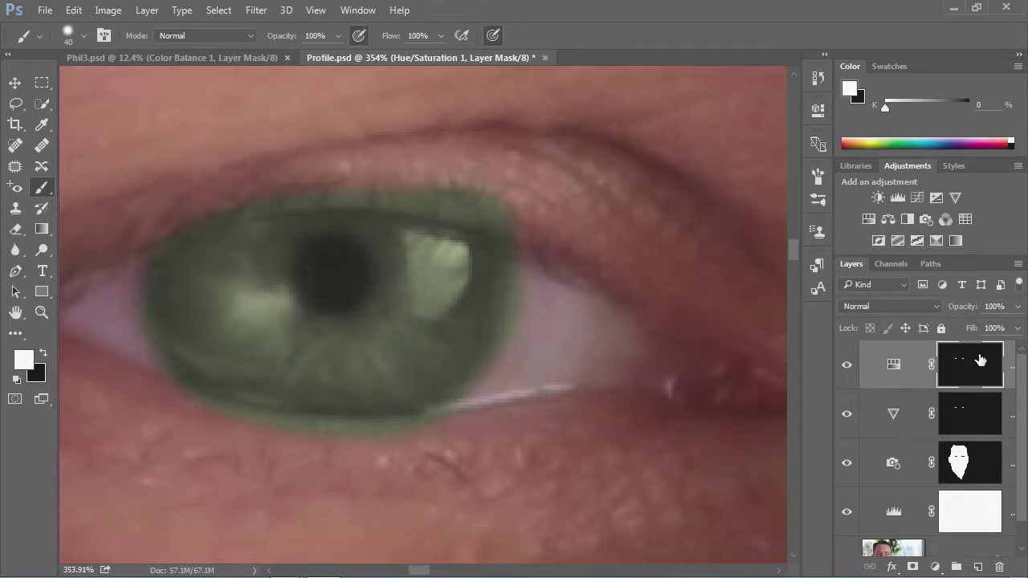
left_click(43, 353)
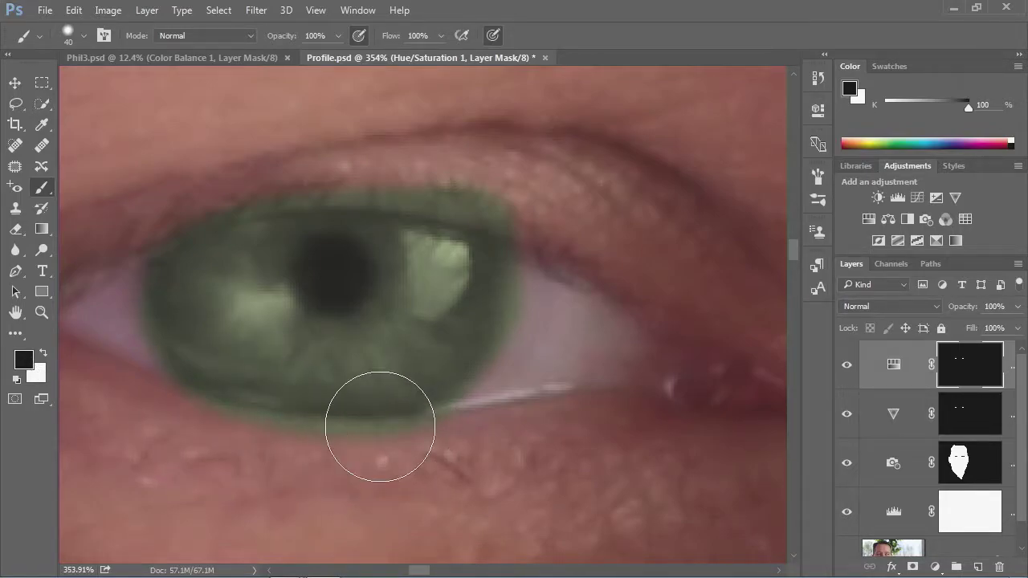
key("bracketleft")
key("bracketleft")
key("bracketleft")
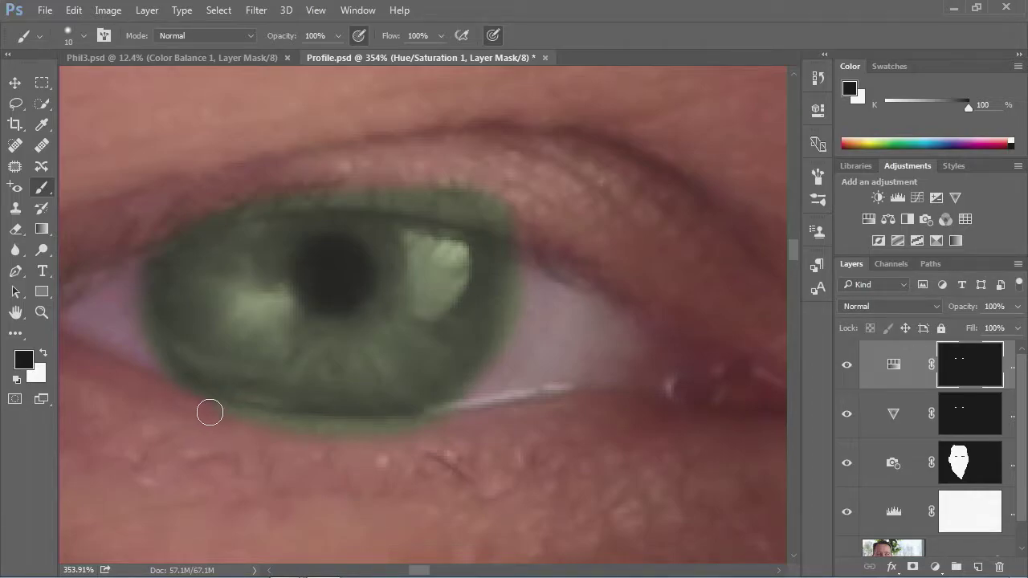
left_click_drag(351, 425, 445, 420)
mouse_move(525, 196)
left_mouse_down()
mouse_move(525, 330)
mouse_move(513, 255)
mouse_move(519, 299)
mouse_move(497, 374)
mouse_move(521, 279)
mouse_move(517, 215)
mouse_move(435, 197)
mouse_move(311, 191)
mouse_move(212, 211)
left_mouse_up()
- Soften the brush to 0% hardness at 28 px and clean the remaining green edges around the same iris
left_click(83, 36)
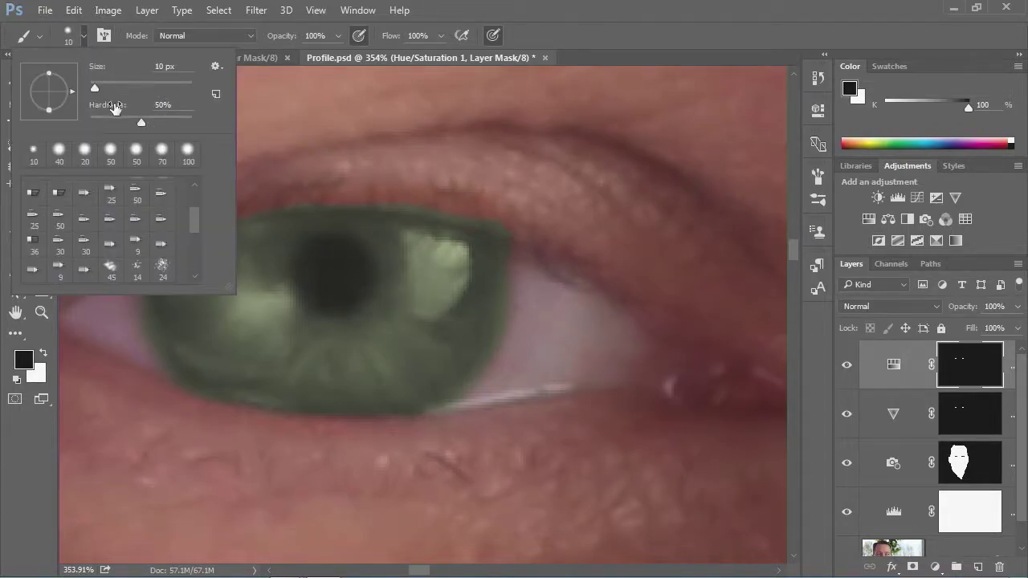
left_click_drag(142, 125, 79, 127)
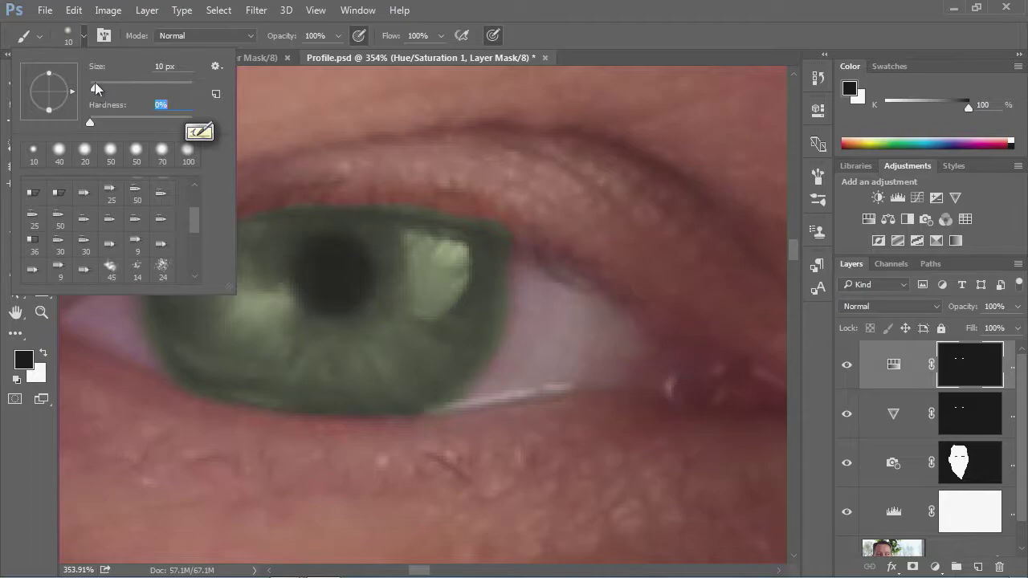
left_click_drag(95, 87, 104, 83)
left_click(83, 37)
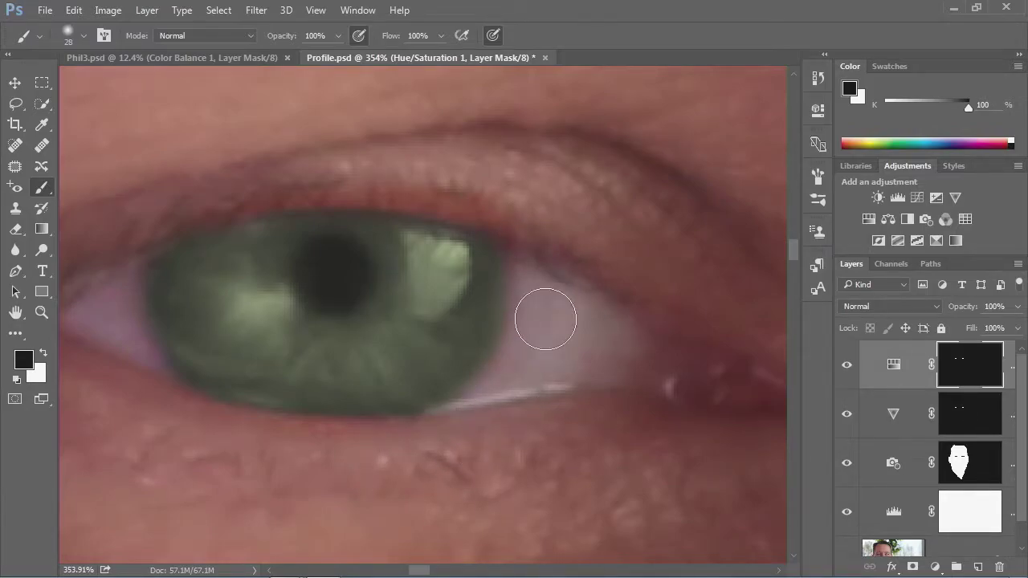
key("ctrl+0")
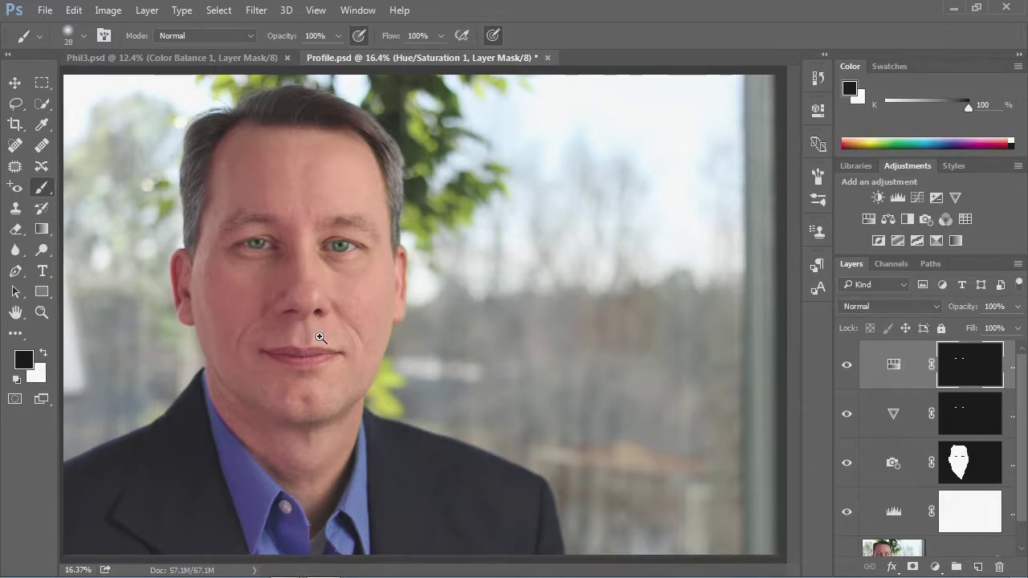
- Add a new empty layer directly above the Background layer for retouching
left_click_drag(179, 330, 384, 504)
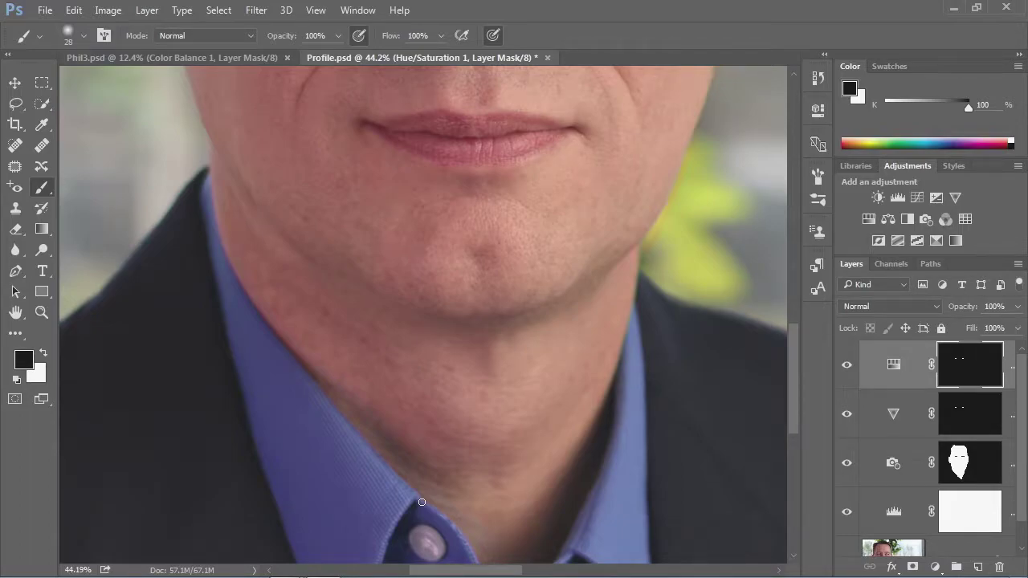
left_click_drag(795, 404, 785, 371)
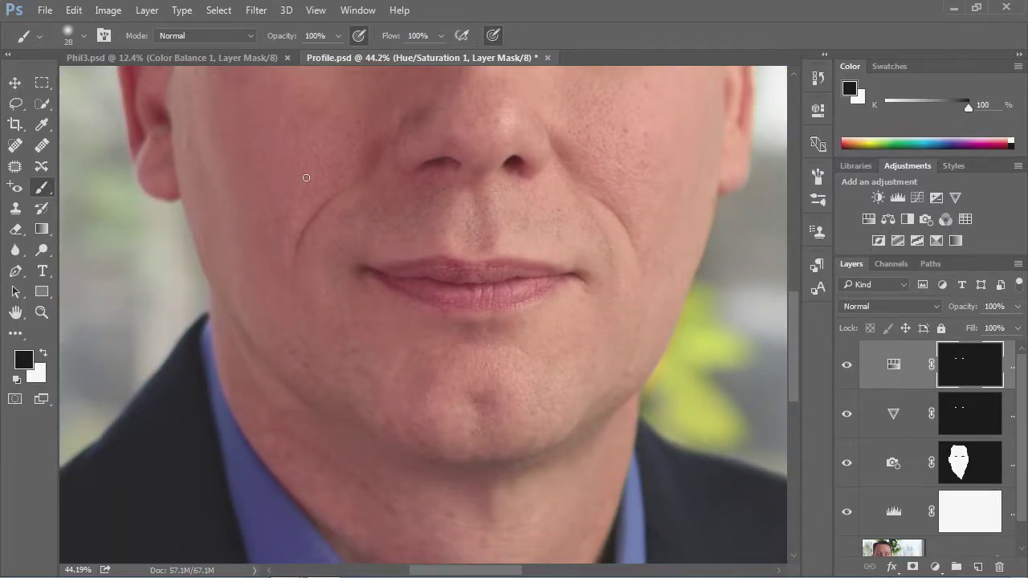
scroll(376, 232, "up", 5)
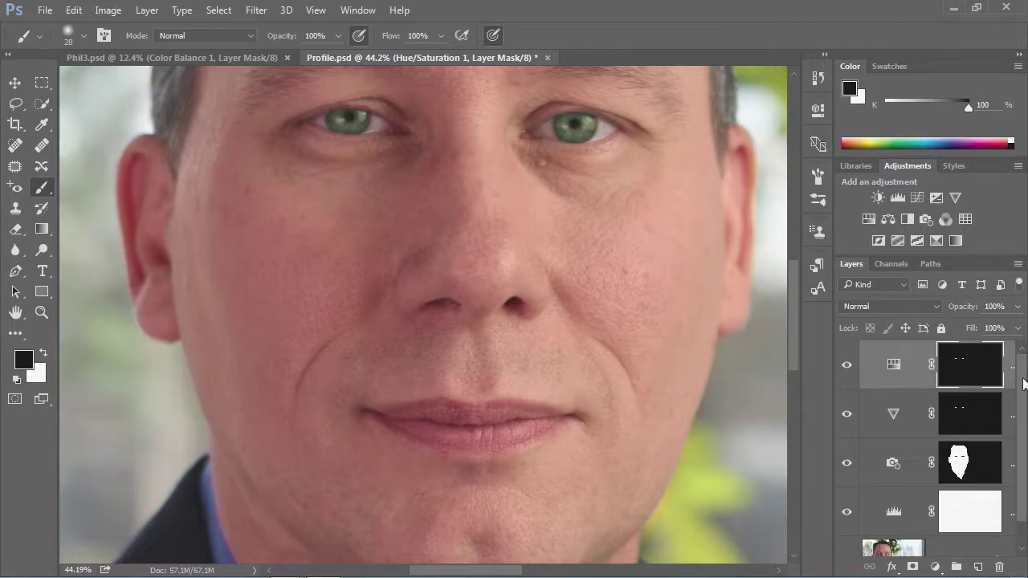
scroll(1025, 384, "down", 1)
left_click(932, 542)
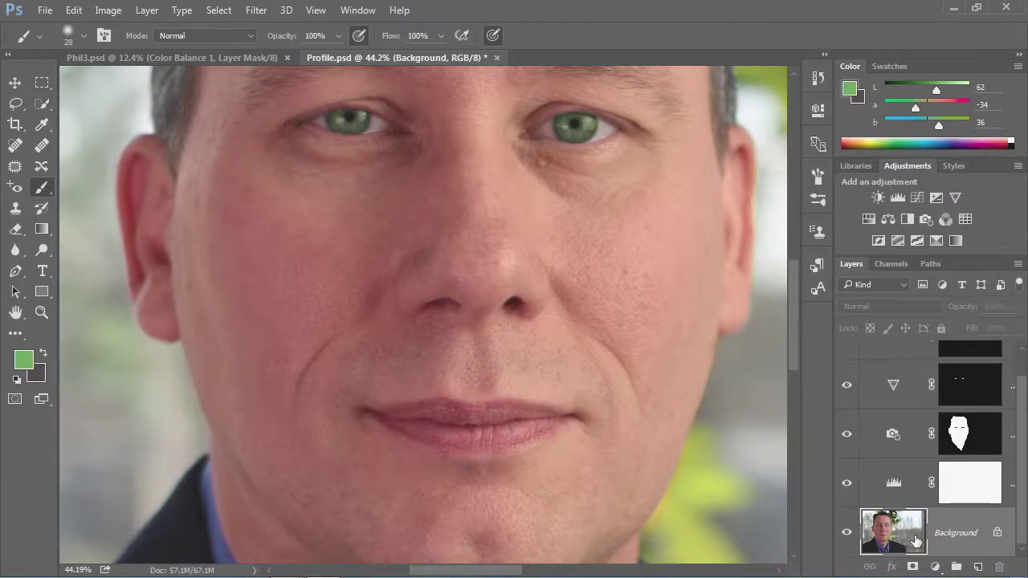
left_click(979, 568)
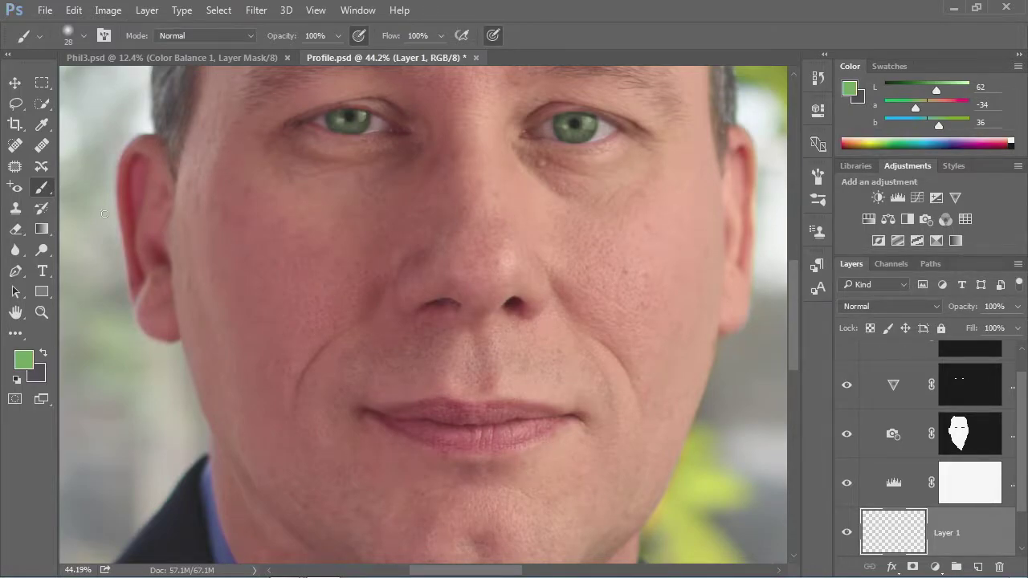
- Remove the mole and the creases under the eyes with the Spot Healing Brush, reducing its size to 35 px
left_click(15, 145)
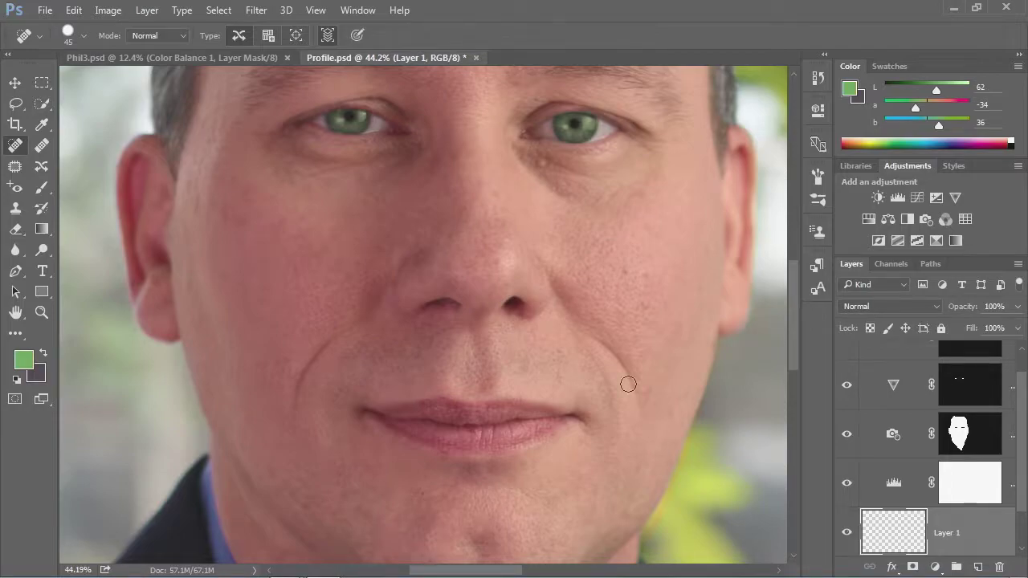
left_click(541, 167)
left_click(302, 177)
key("bracketleft")
mouse_move(273, 165)
left_mouse_down()
mouse_move(290, 184)
mouse_move(356, 175)
left_mouse_up()
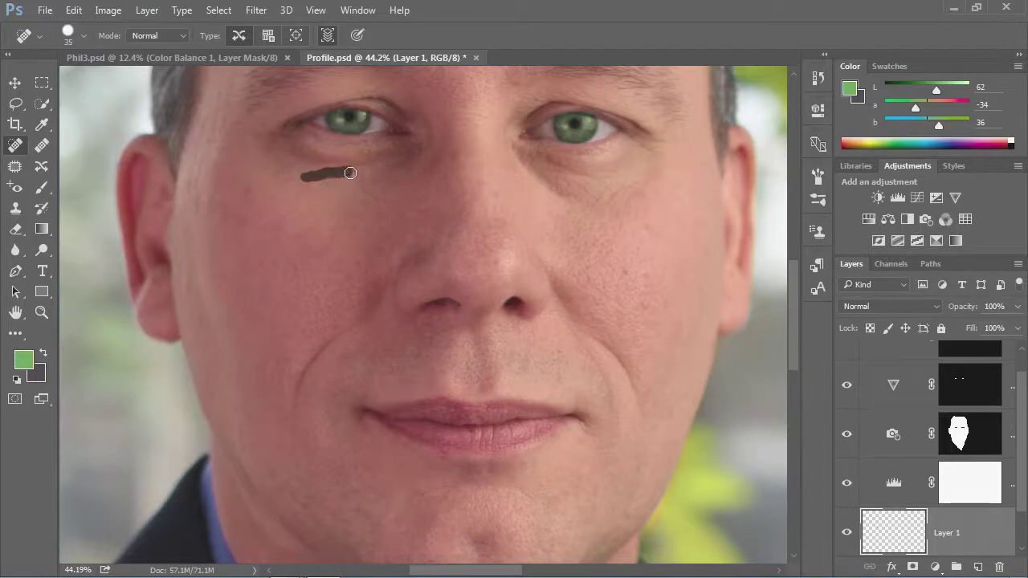
left_click_drag(277, 174, 330, 173)
- Heal the lines across the forehead on the retouching layer with the Spot Healing Brush
left_click_drag(608, 234, 592, 335)
left_click_drag(591, 123, 587, 260)
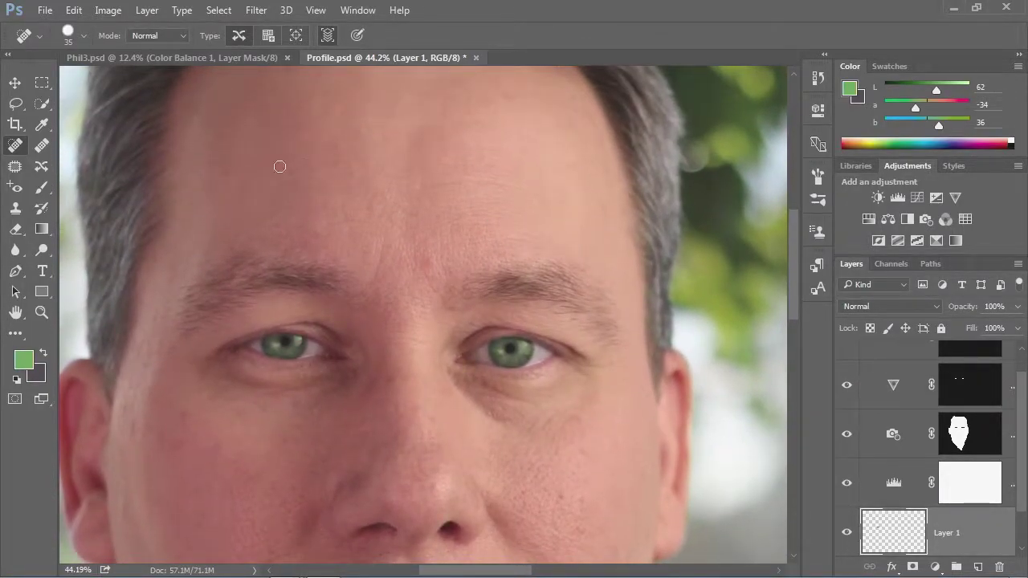
mouse_move(253, 188)
left_mouse_down()
mouse_move(410, 173)
mouse_move(439, 185)
mouse_move(540, 193)
left_mouse_up()
left_click_drag(361, 225, 297, 229)
- Heal the blemishes on the chin and neck with the Spot Healing Brush, and fit the whole portrait in view
left_click_drag(476, 412, 479, 156)
left_click_drag(476, 259, 502, 221)
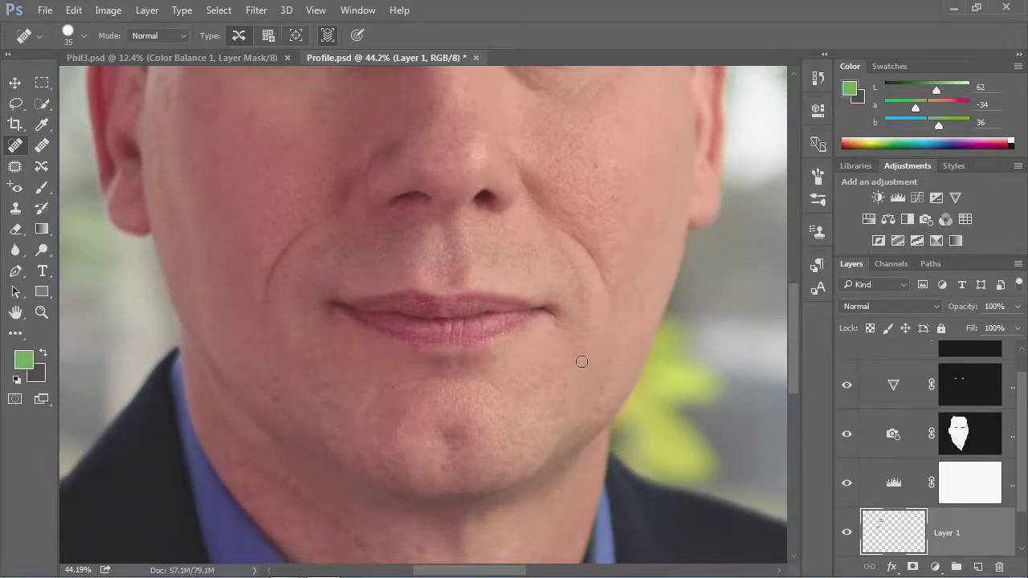
left_click_drag(551, 383, 570, 278)
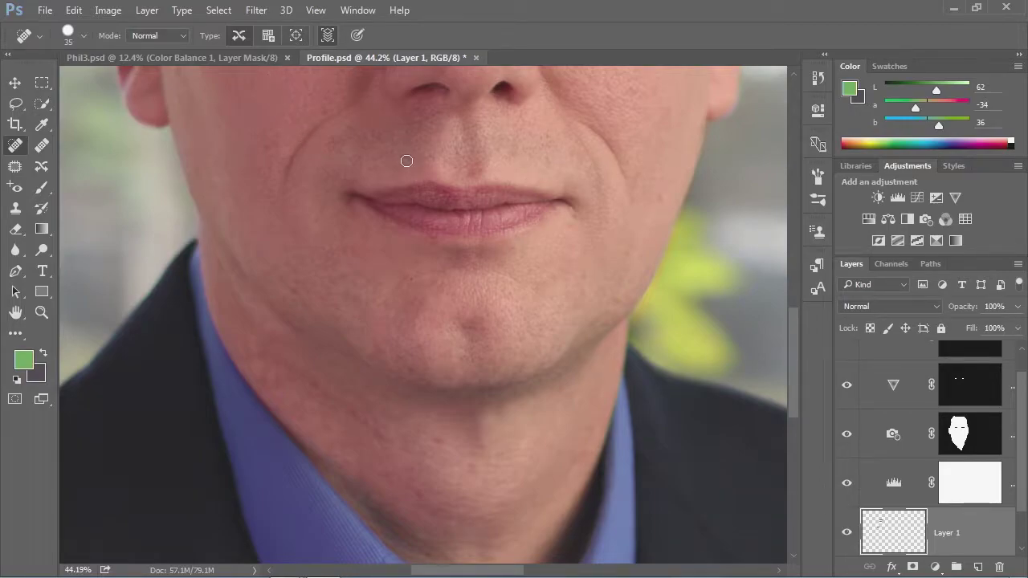
left_click(408, 282)
left_click_drag(264, 347, 383, 439)
left_click(393, 477)
left_click(427, 495)
key("ctrl+0")
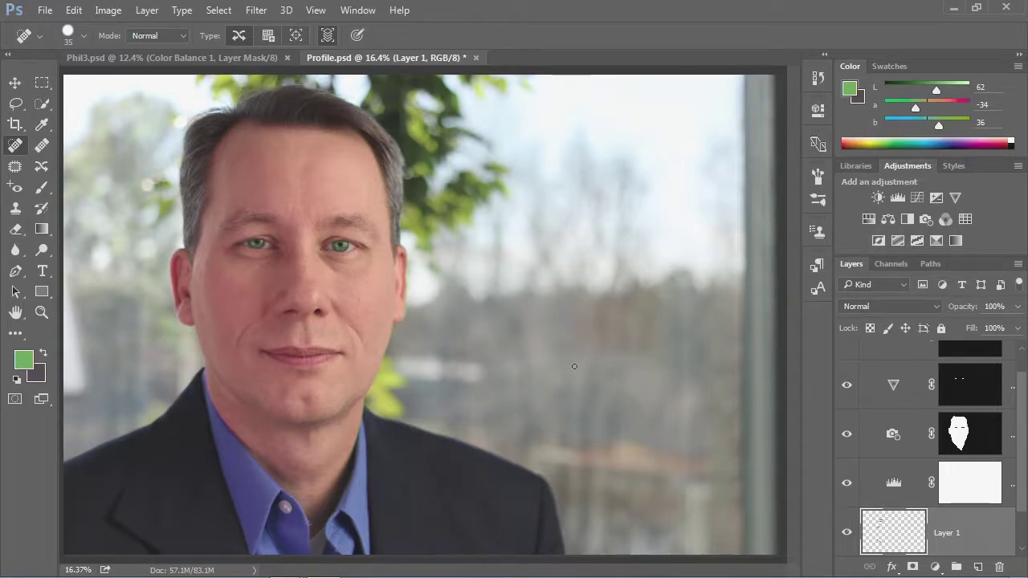
- Duplicate the Background layer beneath the retouching layer
scroll(1026, 474, "down", 2)
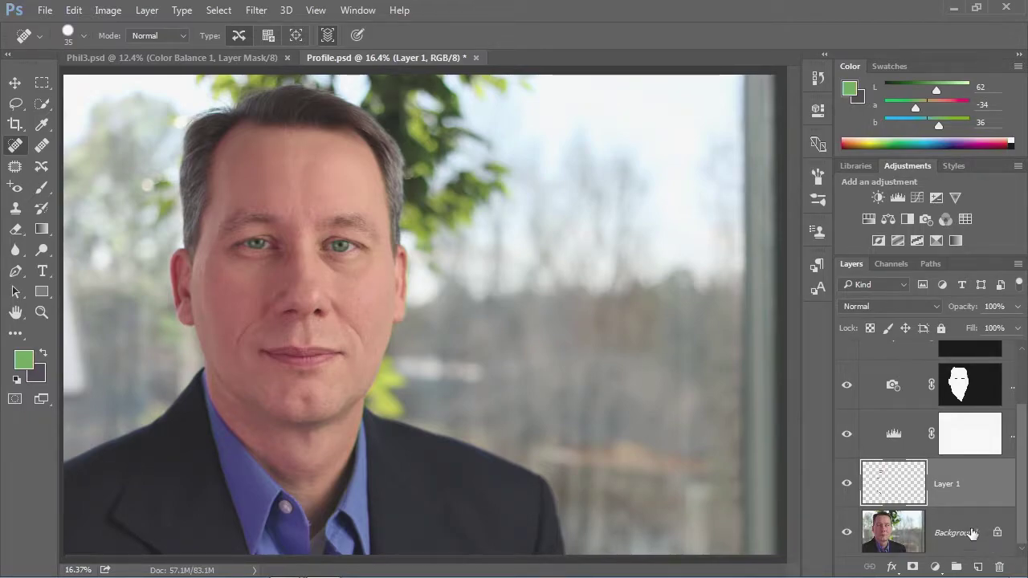
left_click(970, 534)
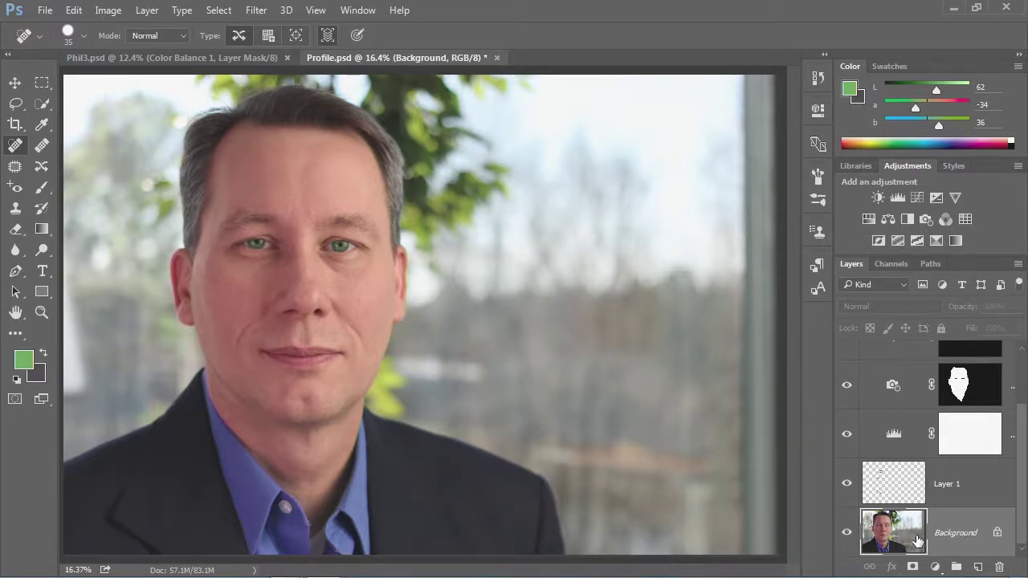
left_click_drag(912, 531, 979, 568)
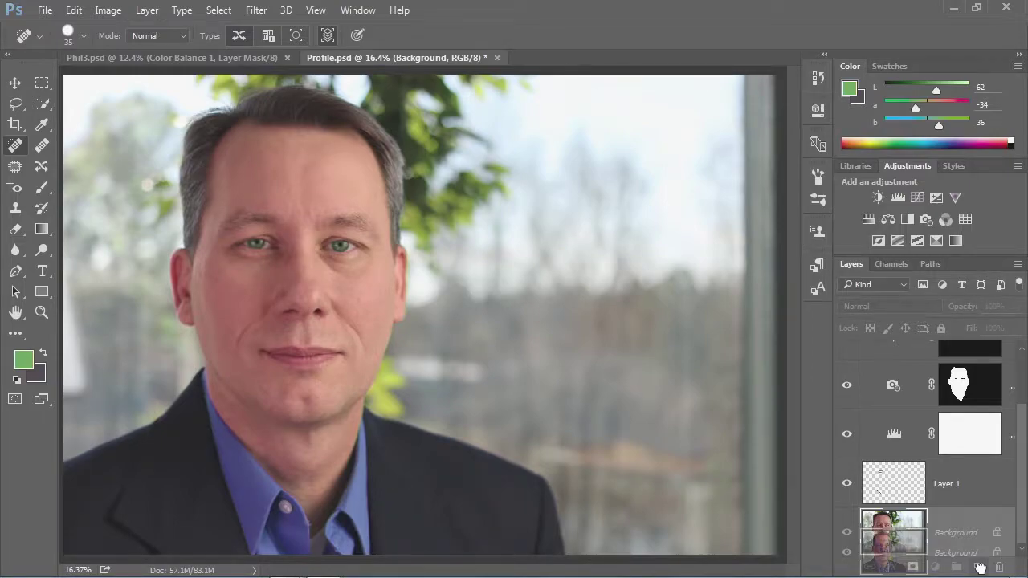
mouse_move(980, 567)
left_mouse_down()
mouse_move(960, 530)
mouse_move(979, 567)
left_mouse_up()
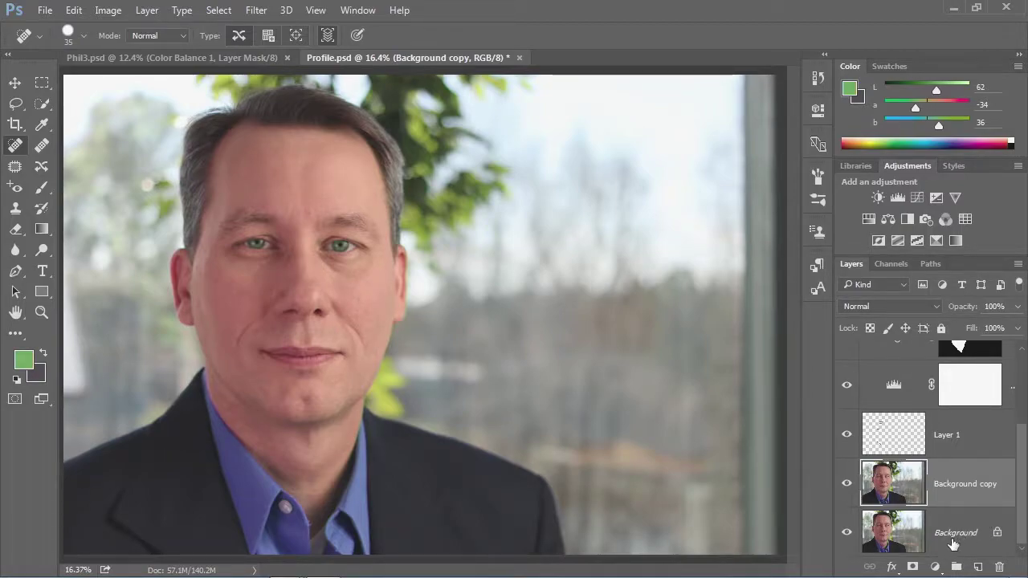
- Apply a Gaussian Blur with a radius of about 4 pixels to the Background copy layer and compare it by toggling the layer's visibility
left_click(257, 10)
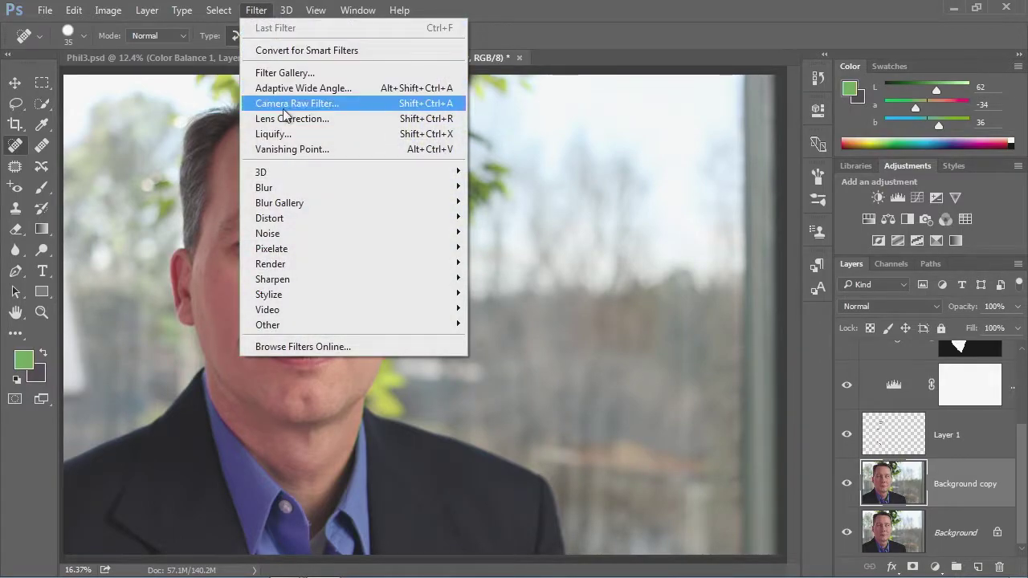
mouse_move(293, 192)
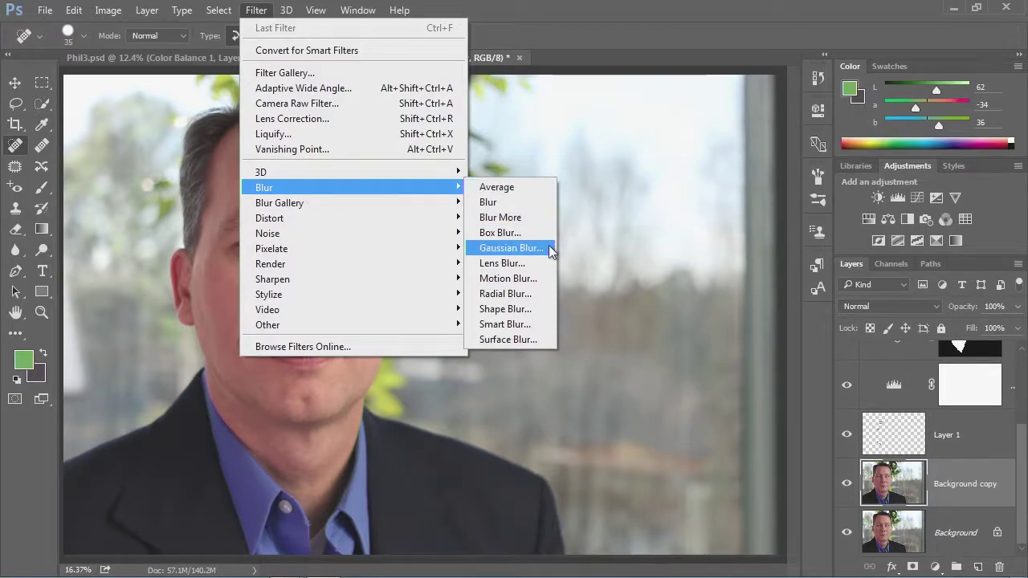
left_click(511, 248)
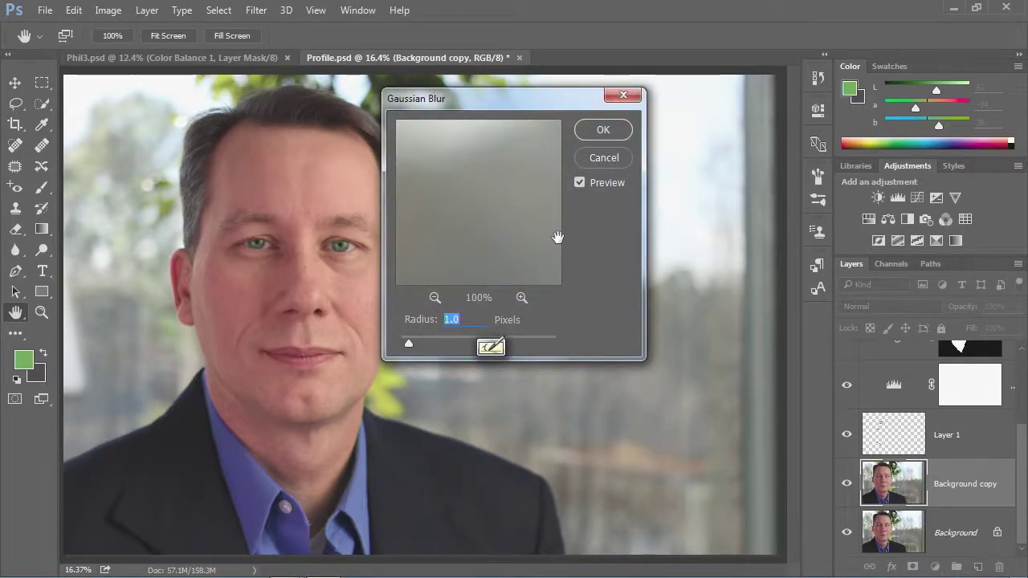
left_click(243, 284)
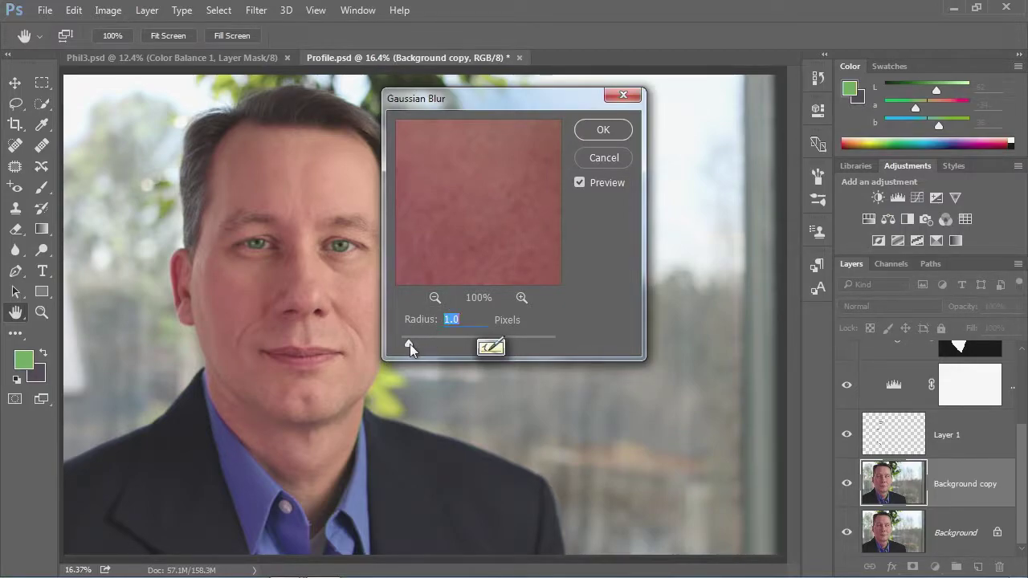
left_click_drag(409, 342, 417, 343)
left_click_drag(434, 343, 477, 345)
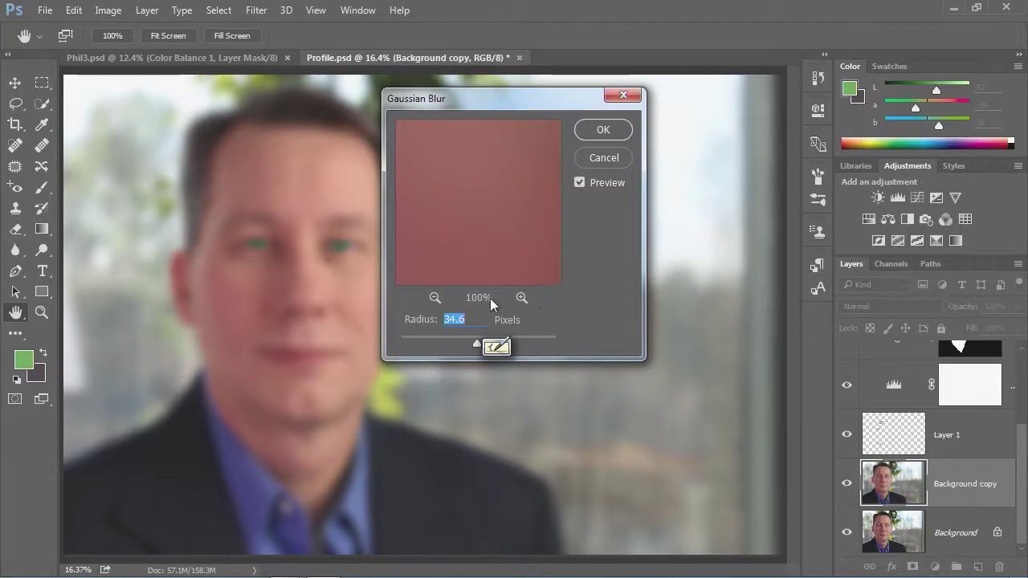
left_click_drag(476, 345, 432, 332)
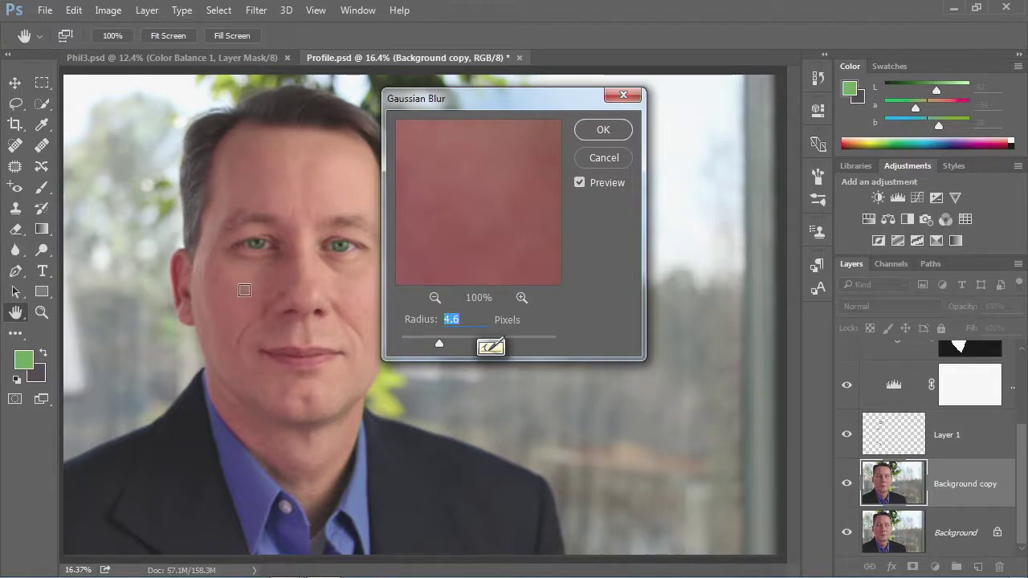
left_click_drag(436, 343, 434, 341)
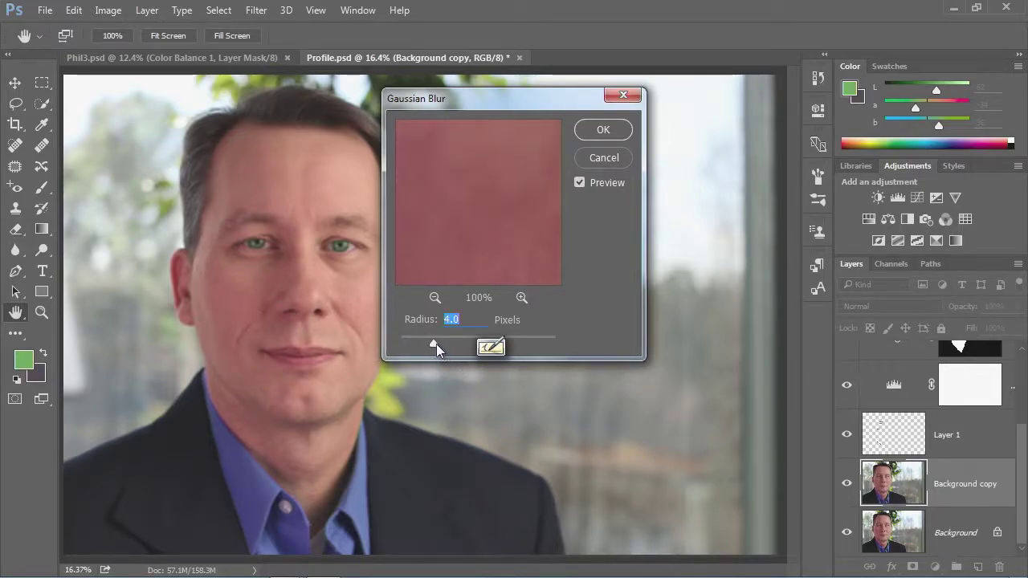
left_click_drag(438, 342, 435, 337)
left_click_drag(440, 342, 438, 342)
left_click(600, 129)
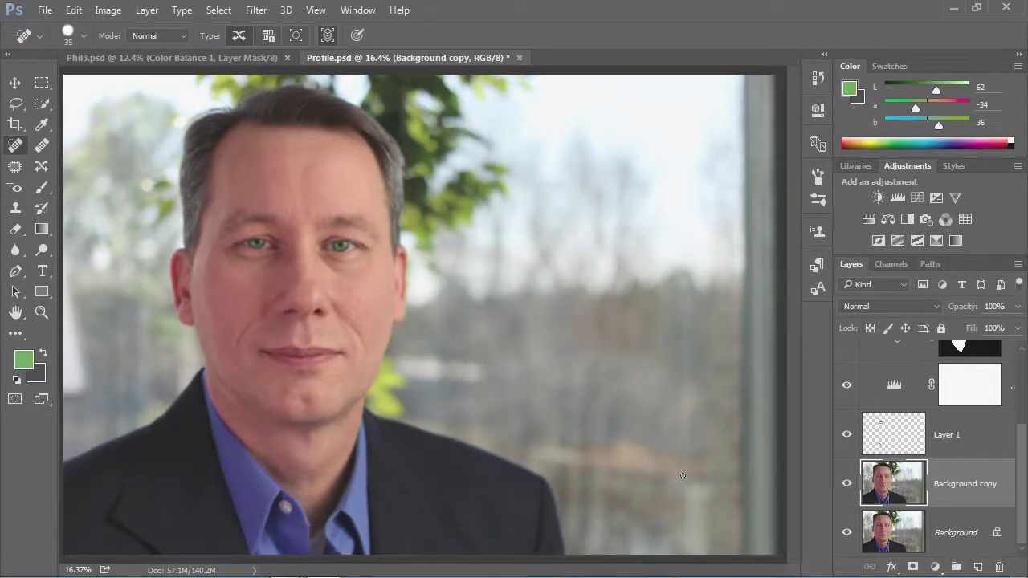
left_click(847, 485)
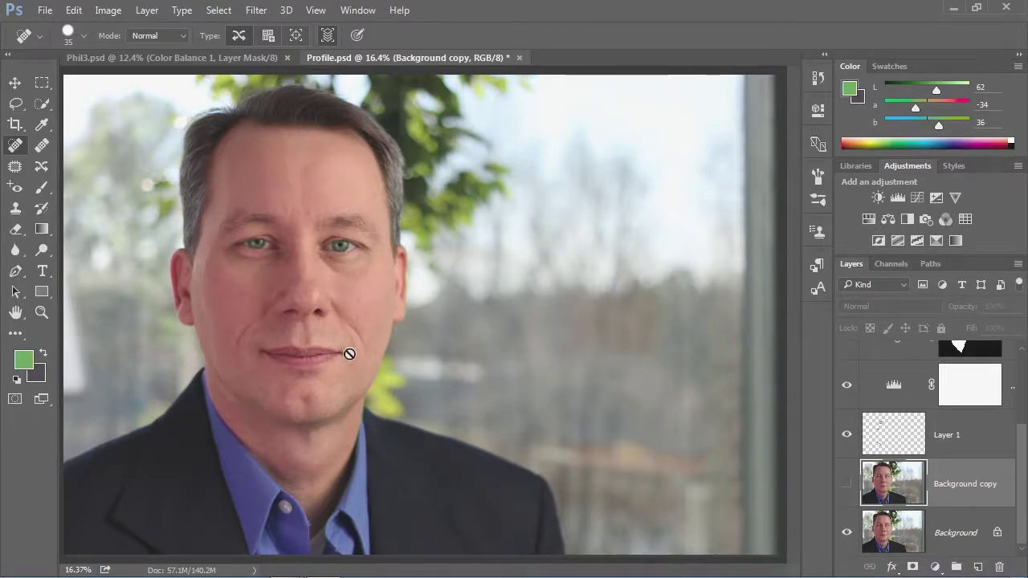
left_click(847, 484)
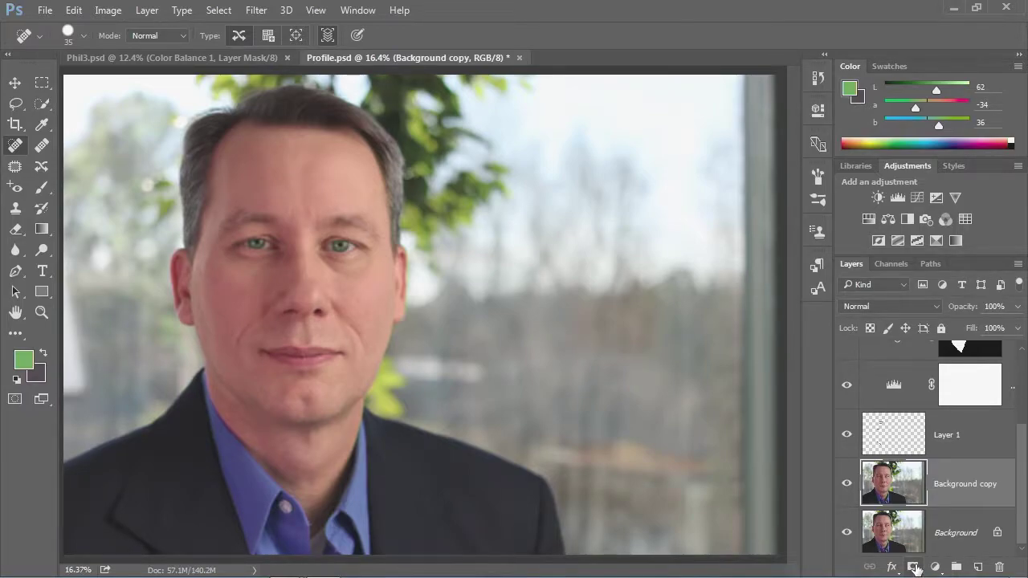
- Add a black layer mask to the blurred Background copy so its blur is hidden everywhere
left_click(914, 567)
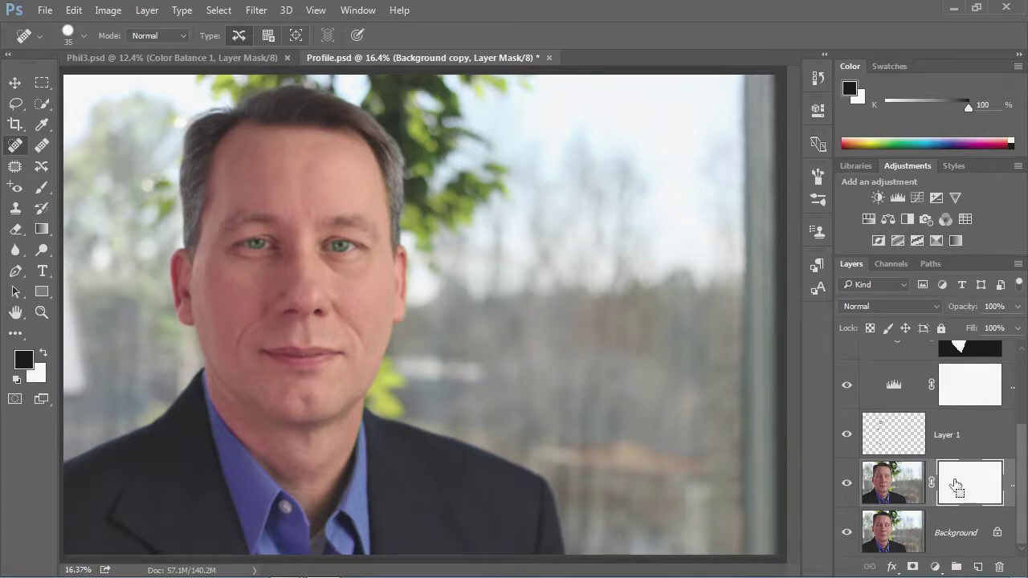
key("ctrl+z")
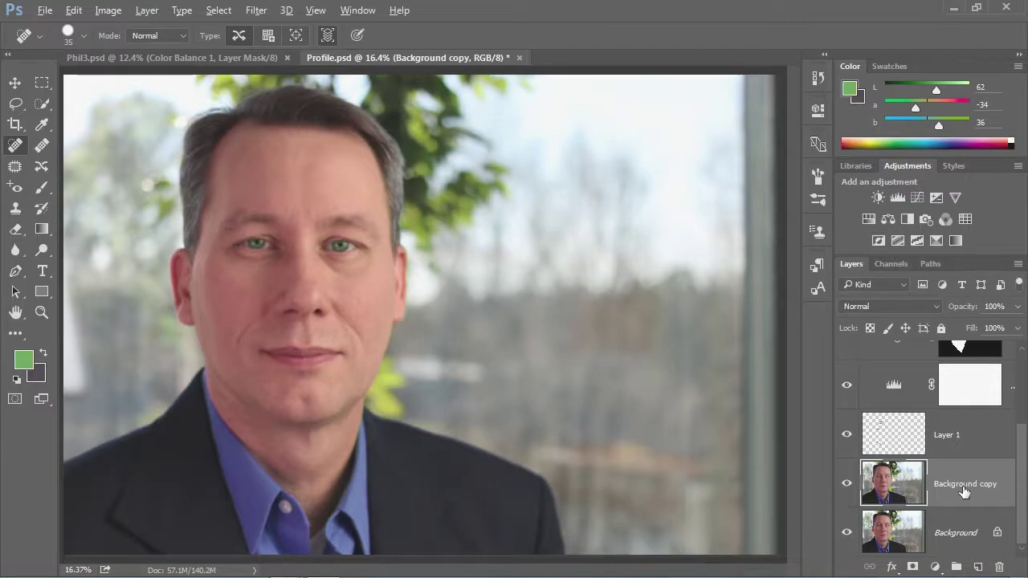
left_click(913, 567, "alt")
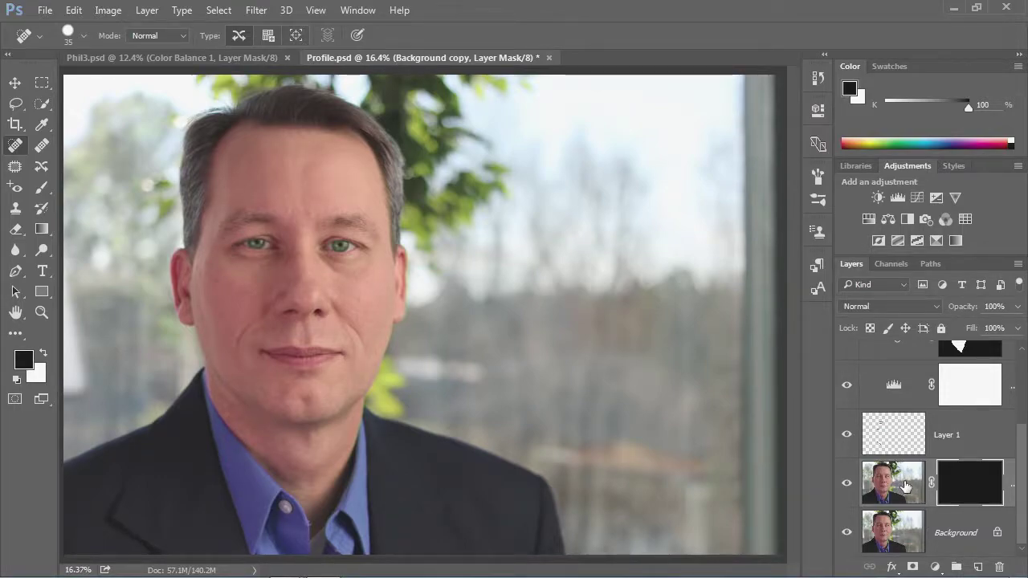
- Paint white on the Background copy's mask with a 500 px brush to reveal the blur over the cheeks and nose
left_click(42, 189)
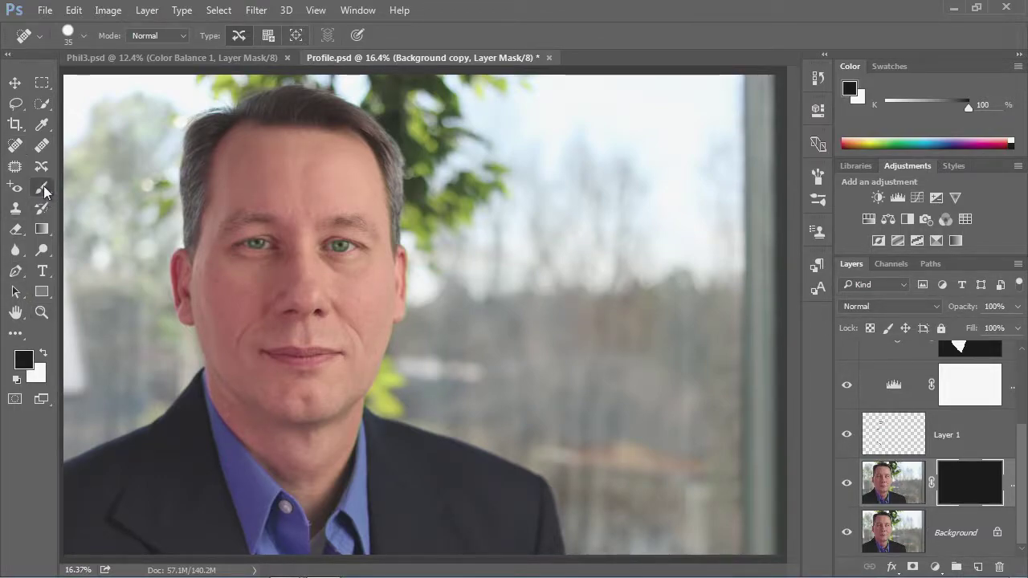
left_click(44, 354)
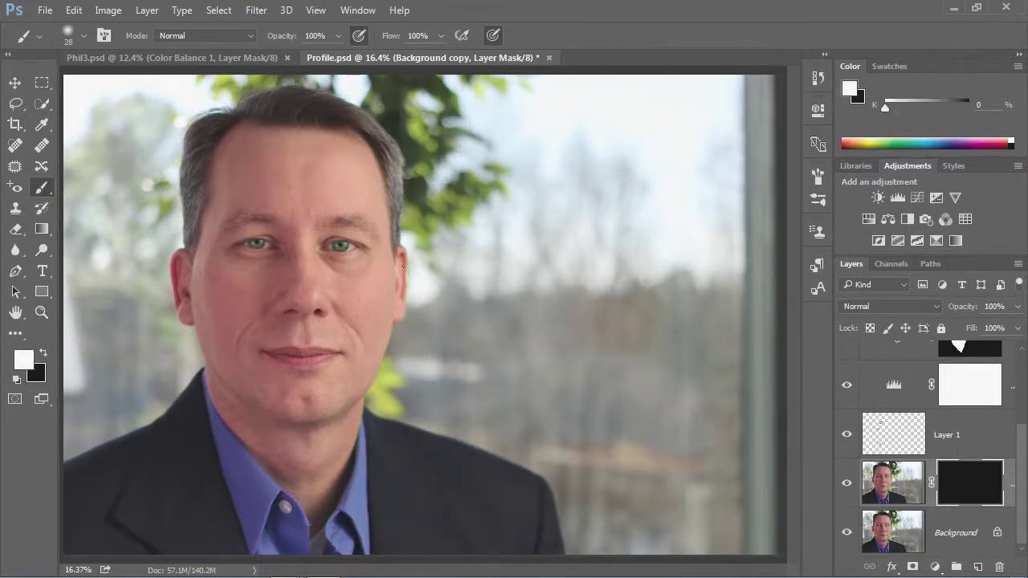
key("bracketright")
key("bracketright")
key("bracketright")
key("bracketright")
key("bracketright")
key("bracketright")
key("bracketright")
key("bracketright")
key("bracketright")
key("bracketright")
key("bracketright")
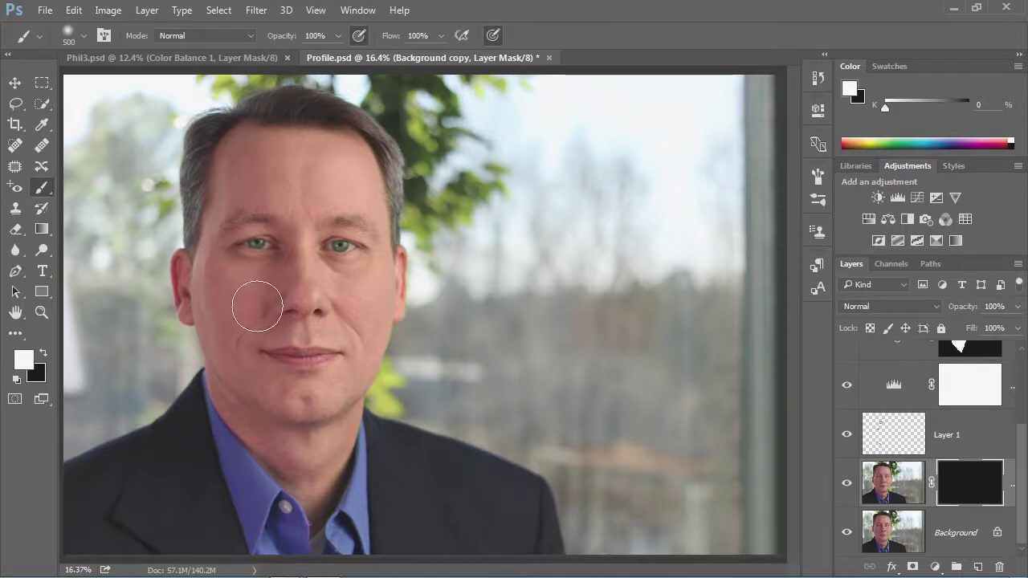
mouse_move(157, 232)
left_mouse_down()
mouse_move(284, 332)
mouse_move(326, 392)
left_mouse_up()
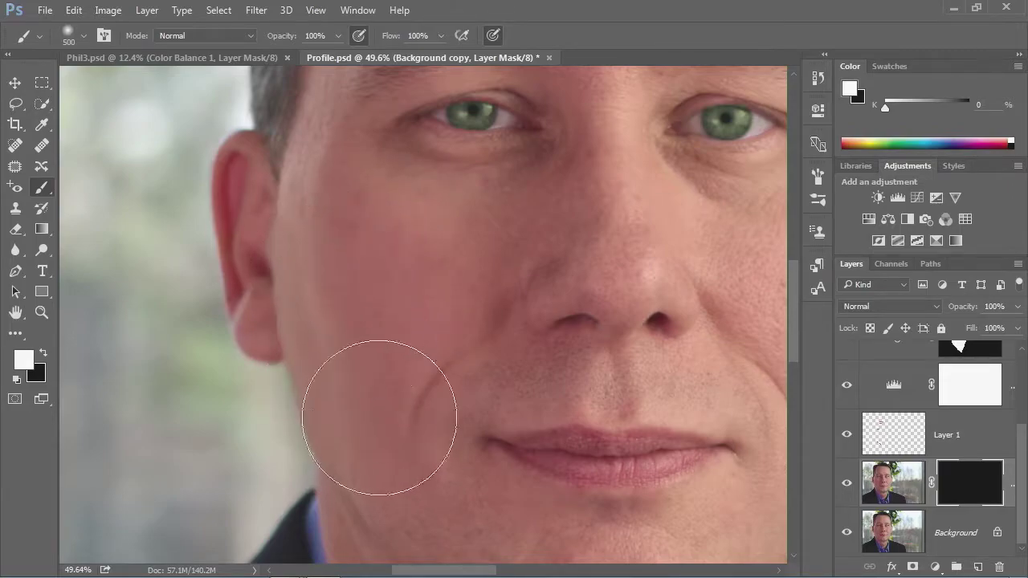
left_click_drag(383, 429, 405, 402)
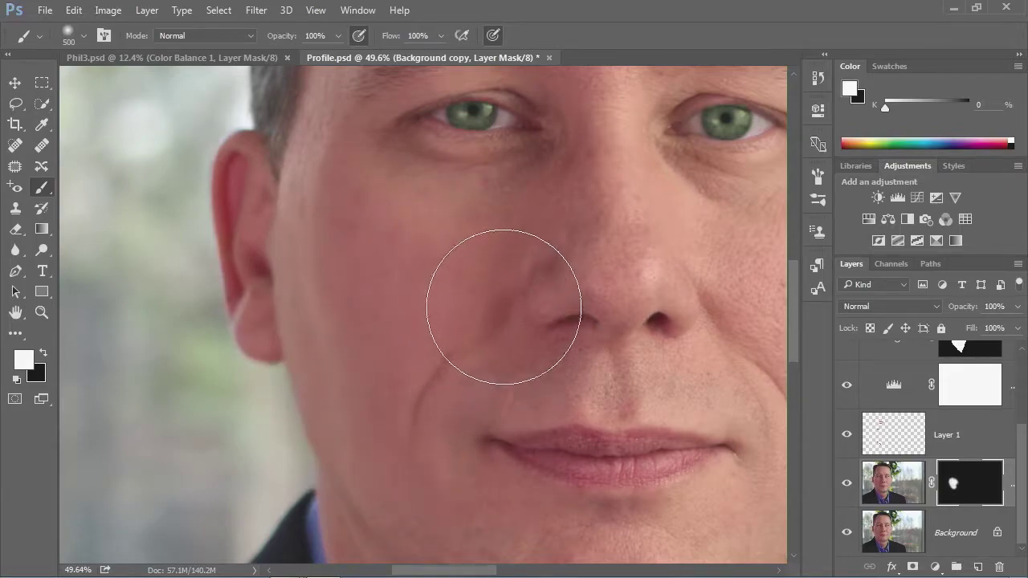
mouse_move(612, 233)
left_mouse_down()
mouse_move(642, 253)
mouse_move(688, 241)
left_mouse_up()
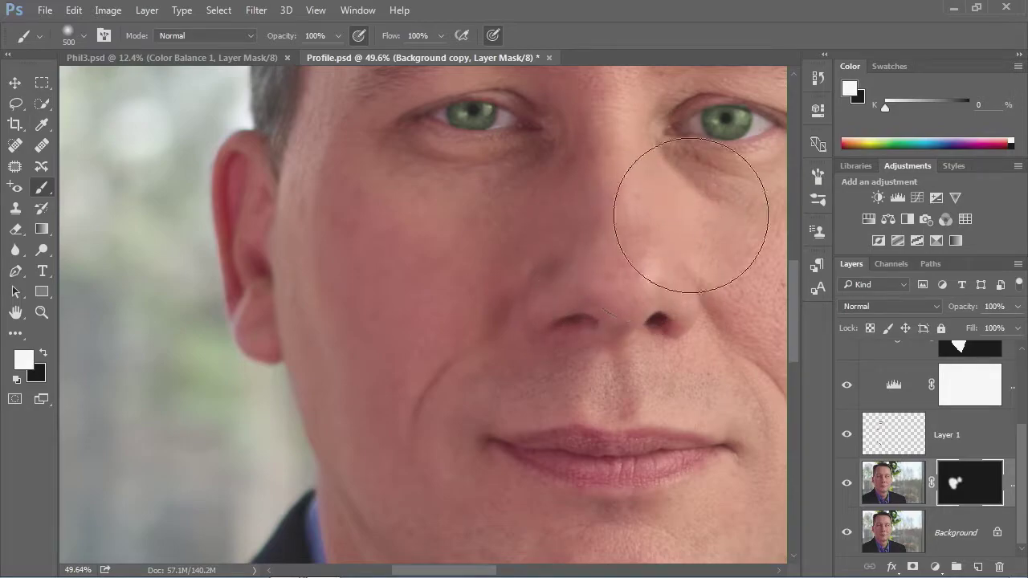
- Continue painting the mask white over the jaw, the chin and the cheek beside the yellow-green leaves
mouse_move(604, 333)
left_mouse_down()
mouse_move(588, 332)
mouse_move(462, 176)
left_mouse_up()
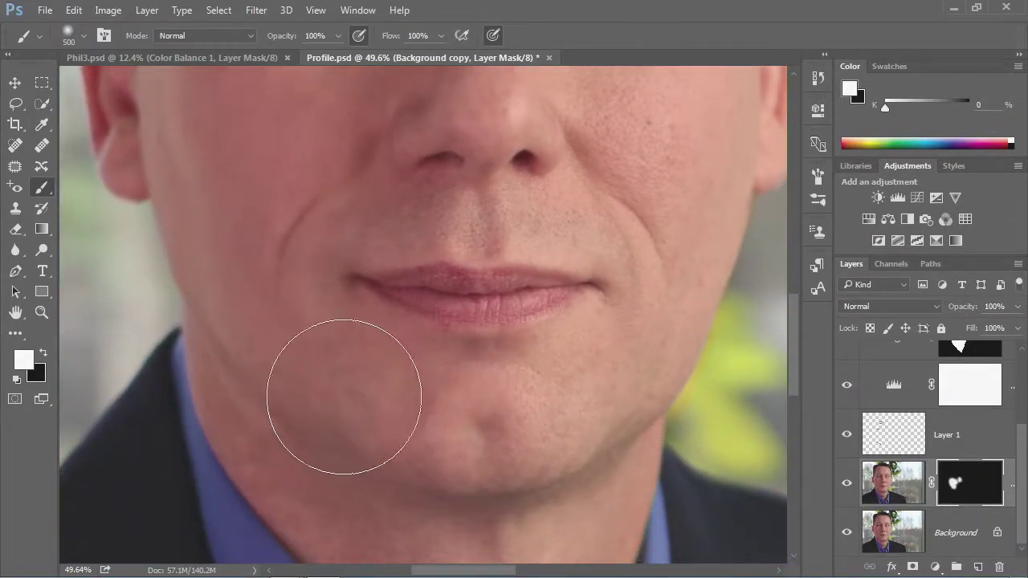
mouse_move(609, 392)
left_mouse_down()
mouse_move(577, 431)
mouse_move(495, 445)
mouse_move(353, 434)
mouse_move(261, 368)
mouse_move(319, 440)
mouse_move(440, 500)
left_mouse_up()
mouse_move(661, 137)
left_mouse_down()
mouse_move(678, 183)
mouse_move(661, 241)
left_mouse_up()
- Reduce the brush to 200 px and paint the mask white over the upper lip, the smile lines and the forehead
key("bracketleft")
key("bracketleft")
key("bracketleft")
key("bracketleft")
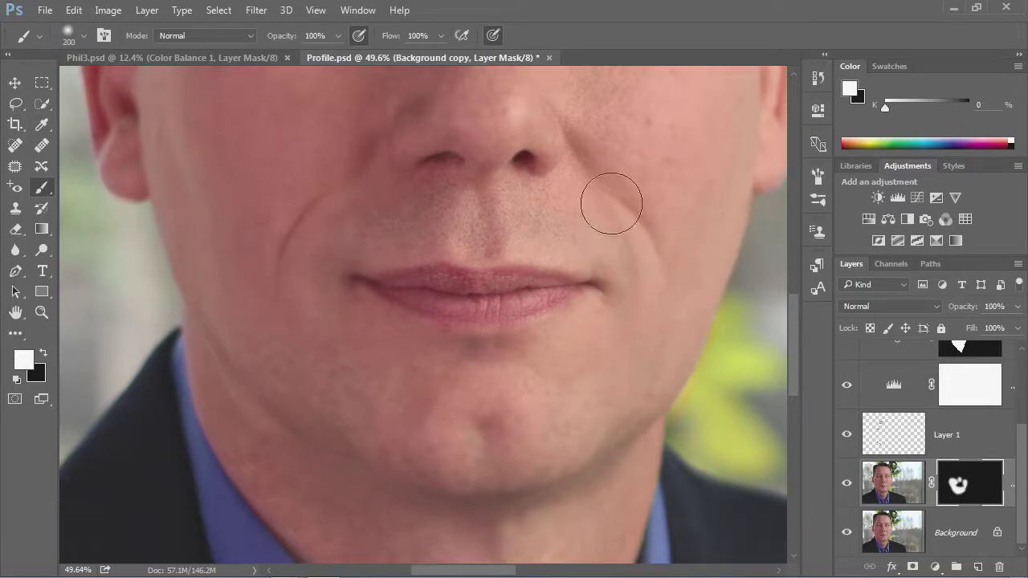
mouse_move(491, 217)
left_mouse_down()
mouse_move(404, 215)
mouse_move(383, 233)
left_mouse_up()
left_click_drag(573, 174, 590, 341)
mouse_move(214, 199)
left_mouse_down()
mouse_move(210, 225)
mouse_move(220, 187)
mouse_move(313, 228)
mouse_move(280, 207)
mouse_move(419, 210)
mouse_move(411, 242)
mouse_move(560, 157)
mouse_move(504, 94)
mouse_move(513, 171)
mouse_move(615, 241)
mouse_move(589, 208)
mouse_move(659, 223)
mouse_move(726, 201)
mouse_move(622, 220)
mouse_move(615, 292)
mouse_move(669, 263)
mouse_move(677, 290)
mouse_move(615, 339)
mouse_move(635, 363)
mouse_move(671, 354)
mouse_move(705, 315)
mouse_move(719, 267)
mouse_move(739, 259)
mouse_move(716, 215)
mouse_move(671, 382)
mouse_move(682, 434)
left_mouse_up()
mouse_move(450, 125)
left_mouse_down()
mouse_move(388, 185)
mouse_move(447, 200)
mouse_move(463, 226)
mouse_move(529, 189)
mouse_move(581, 229)
mouse_move(612, 208)
mouse_move(603, 152)
mouse_move(543, 171)
mouse_move(480, 173)
mouse_move(335, 93)
mouse_move(266, 113)
mouse_move(270, 181)
mouse_move(321, 179)
mouse_move(323, 203)
mouse_move(387, 224)
mouse_move(362, 236)
mouse_move(323, 231)
mouse_move(327, 224)
mouse_move(264, 235)
mouse_move(227, 265)
mouse_move(375, 227)
mouse_move(362, 242)
mouse_move(426, 233)
mouse_move(450, 196)
mouse_move(578, 169)
mouse_move(636, 187)
mouse_move(616, 222)
mouse_move(555, 253)
mouse_move(583, 238)
mouse_move(662, 232)
mouse_move(493, 229)
mouse_move(440, 256)
mouse_move(368, 235)
mouse_move(634, 225)
left_mouse_up()
key("space")
left_click_drag(638, 168, 633, 270)
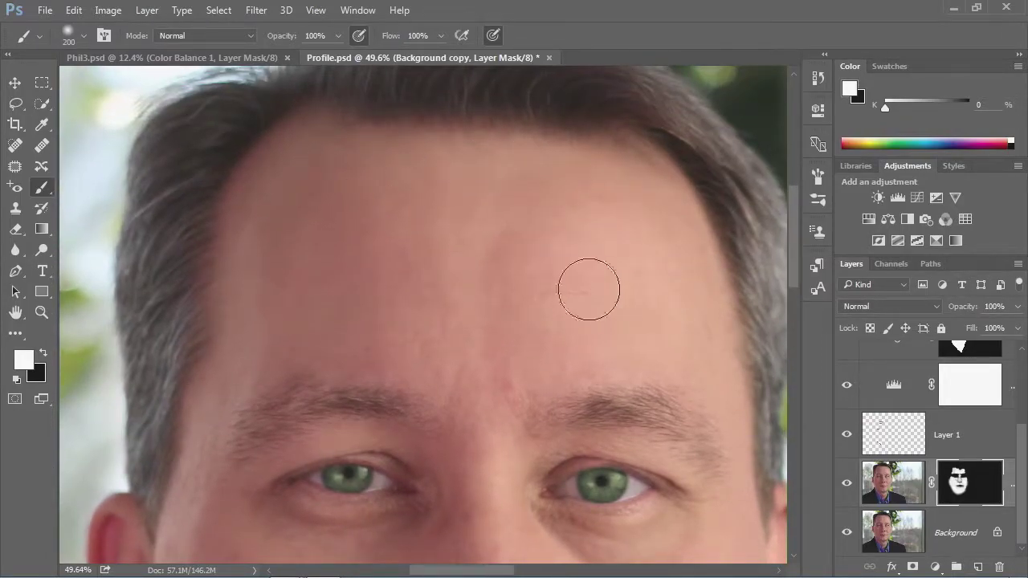
mouse_move(566, 287)
left_mouse_down()
mouse_move(640, 310)
mouse_move(663, 330)
left_mouse_up()
- Move the masked Background copy above the retouching layer, Layer 1, and fit the whole portrait in view
left_click_drag(918, 491, 925, 415)
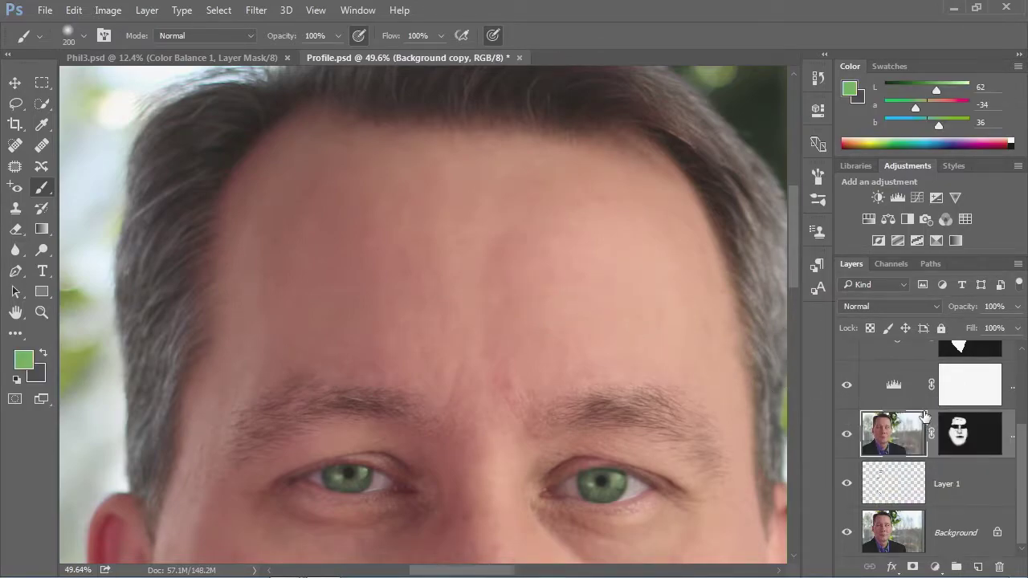
key("ctrl+0")
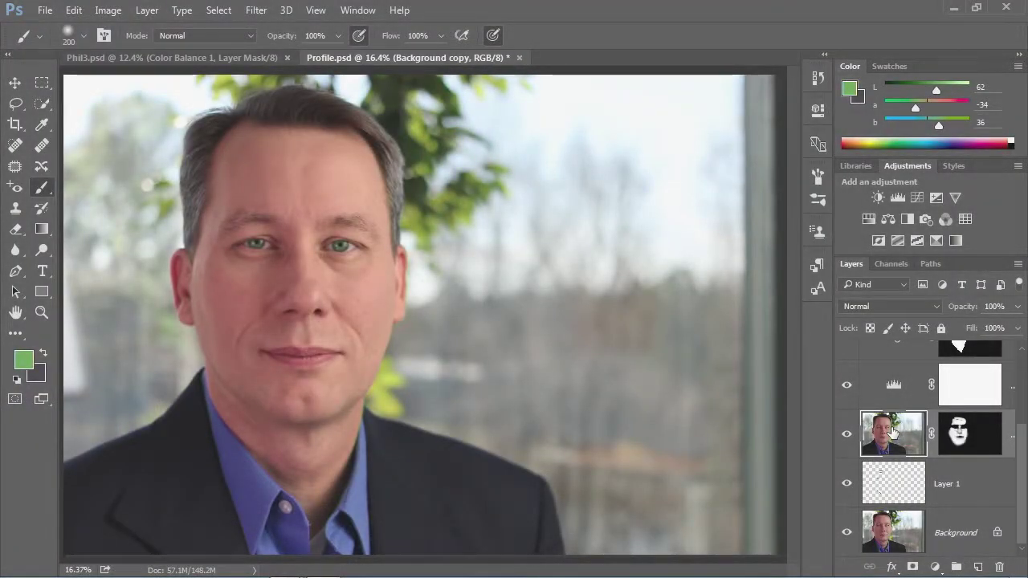
mouse_move(1019, 470)
left_mouse_down()
mouse_move(1021, 371)
mouse_move(1025, 463)
left_mouse_up()
- Save Profile.psd with Maximize Compatibility enabled
left_click(48, 13)
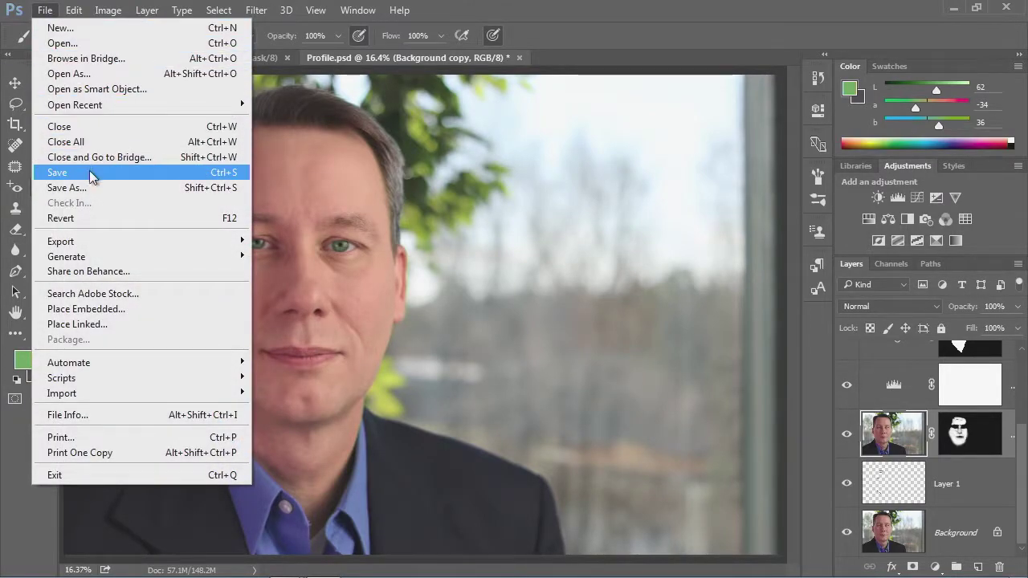
left_click(90, 172)
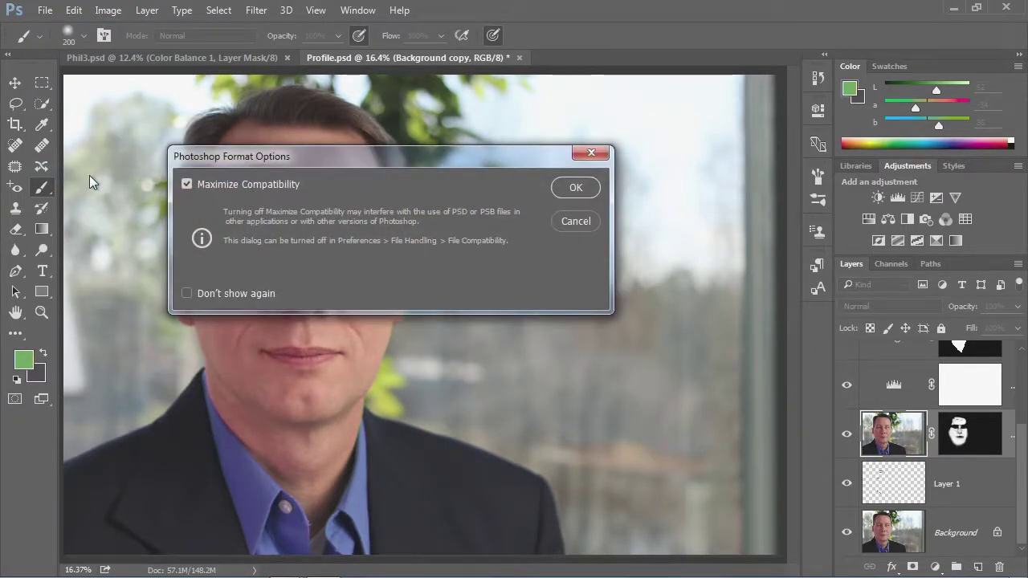
left_click(577, 188)
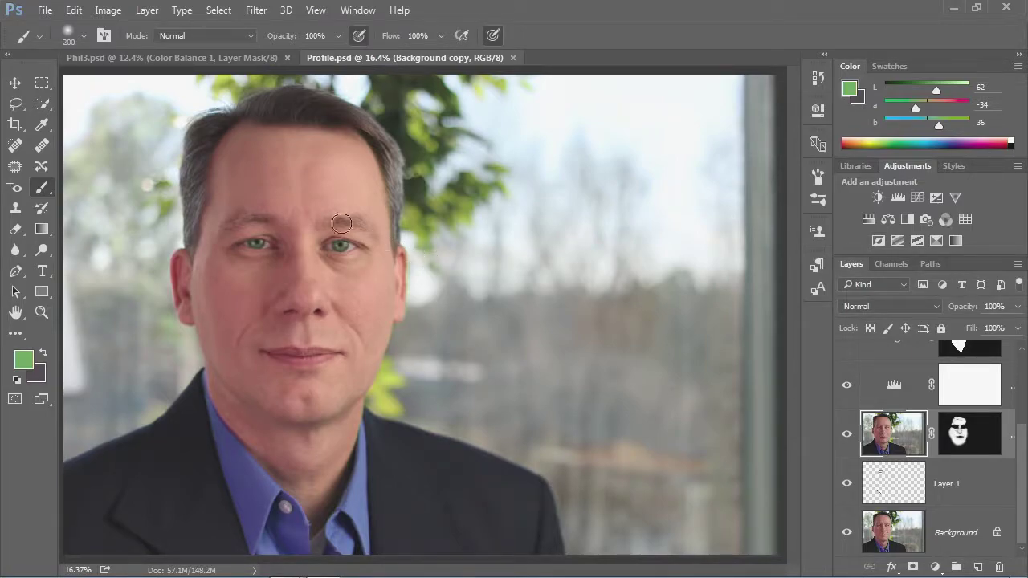
- Set up a Save for Web (Legacy) export in JPEG format with an image height of 600 px
left_click(43, 10)
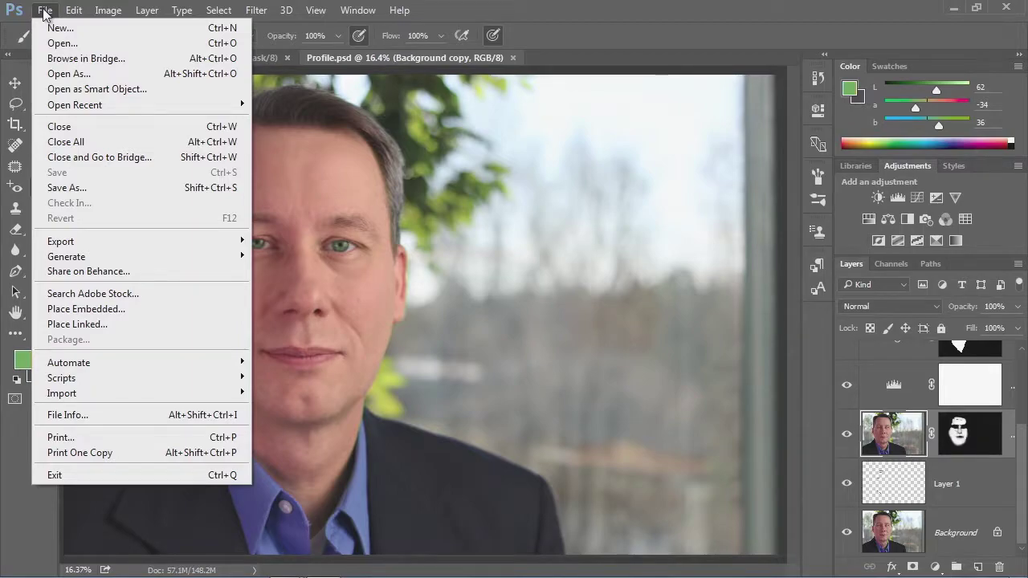
mouse_move(107, 241)
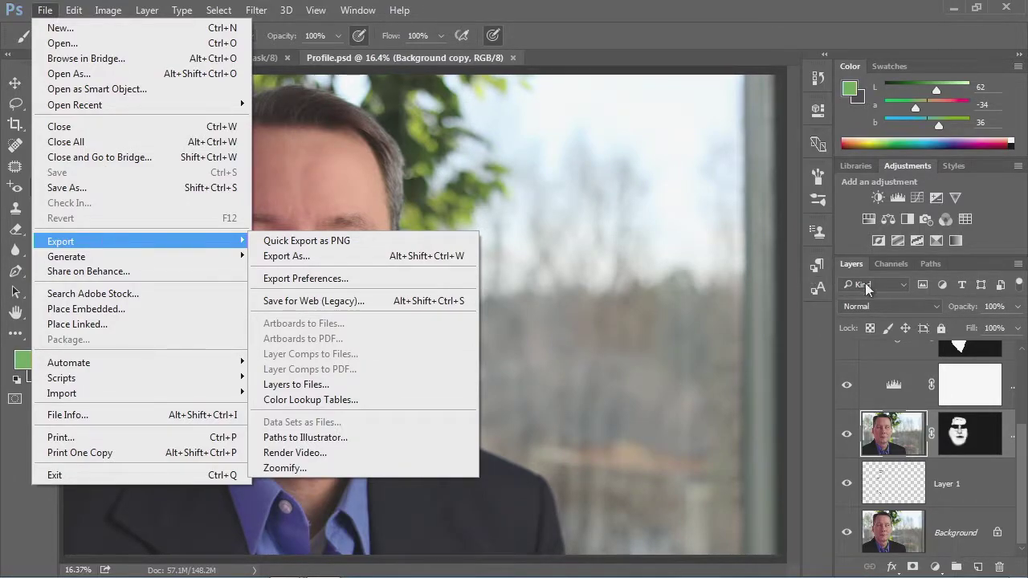
left_click(349, 305)
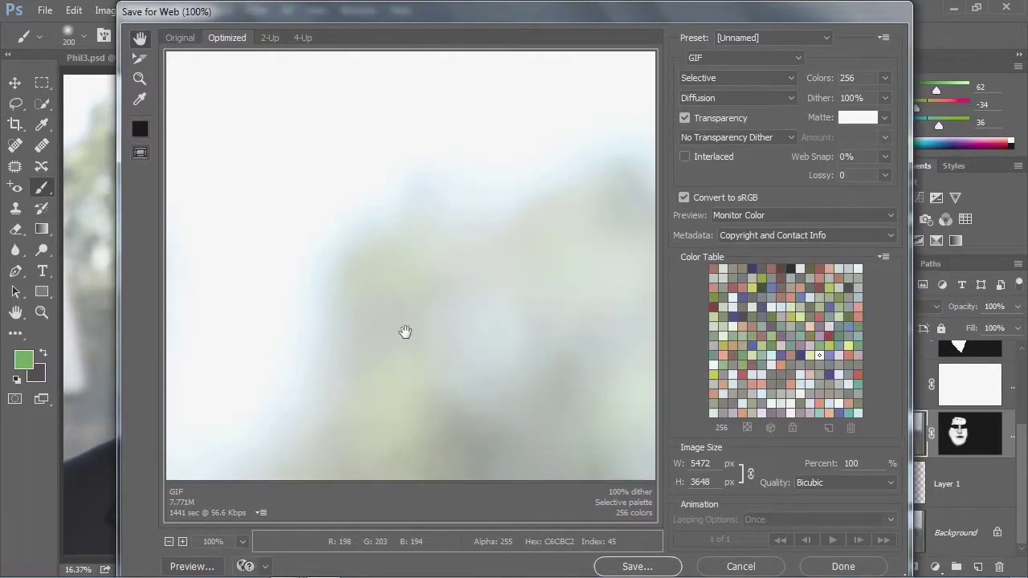
left_click(783, 64)
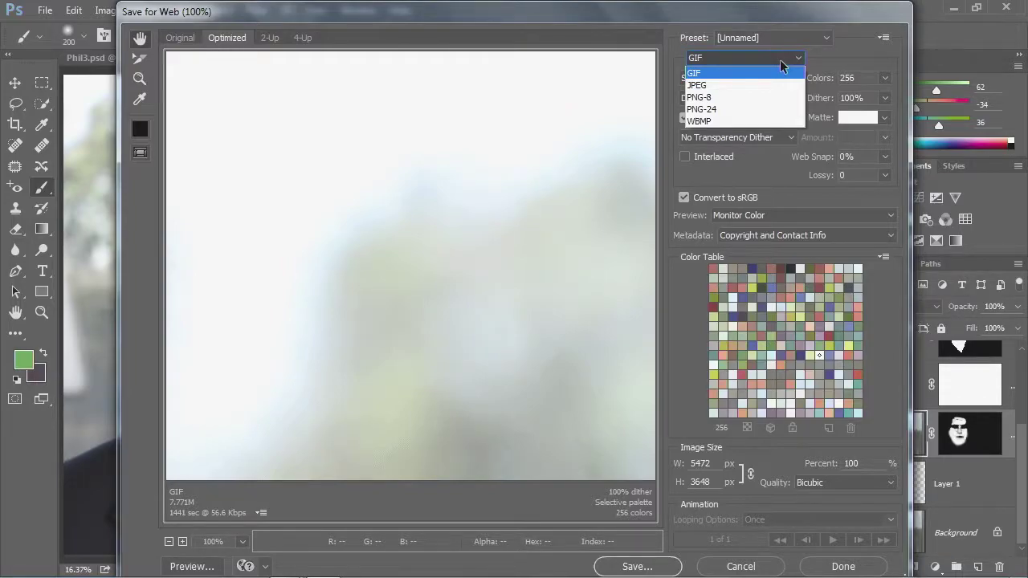
left_click(702, 88)
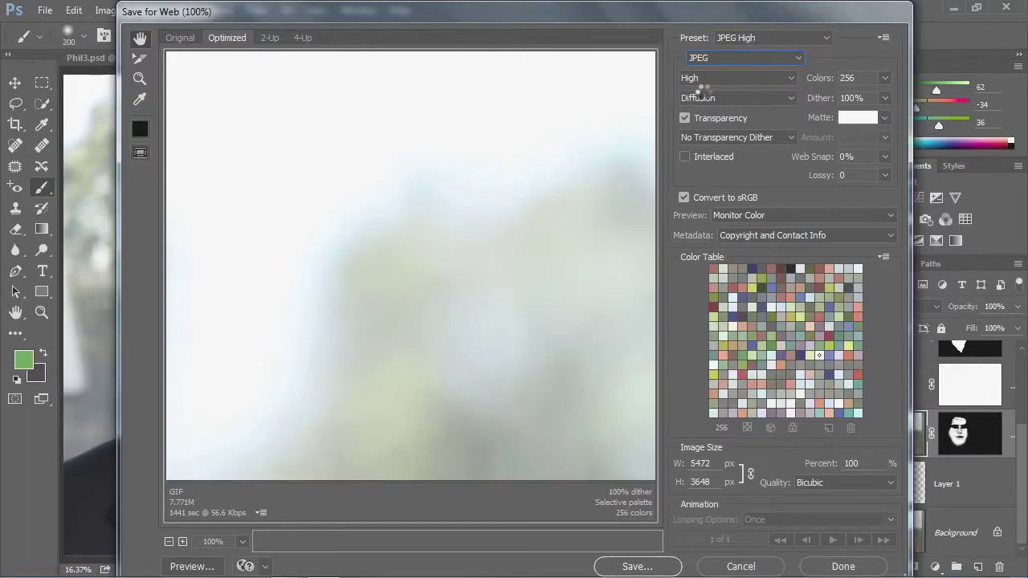
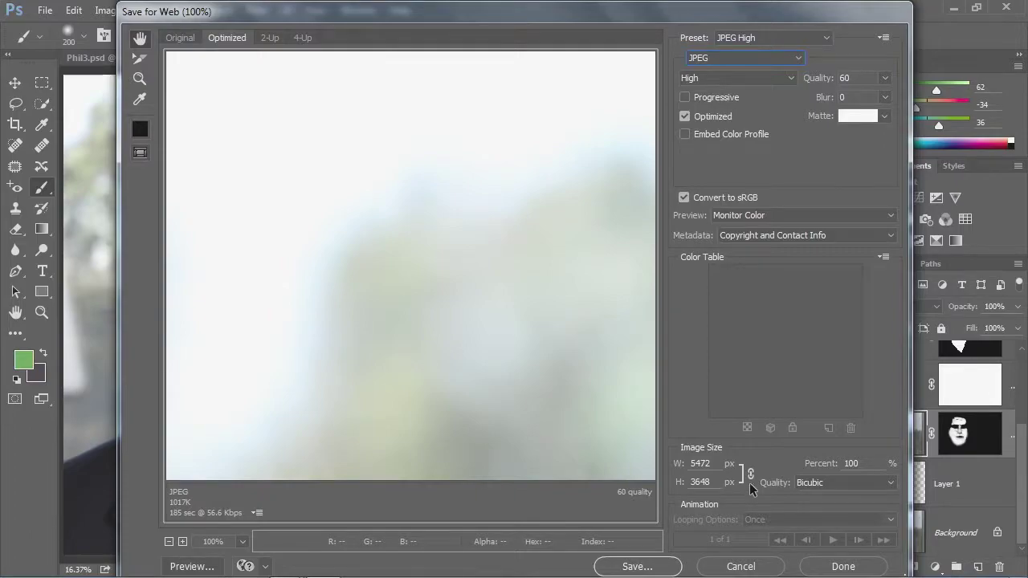
double_click(713, 482)
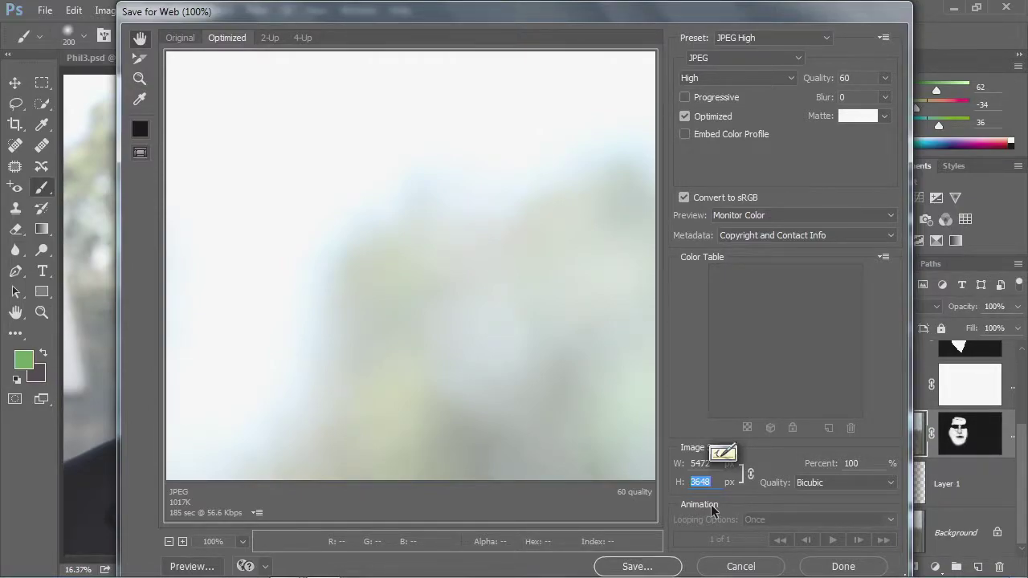
type("600")
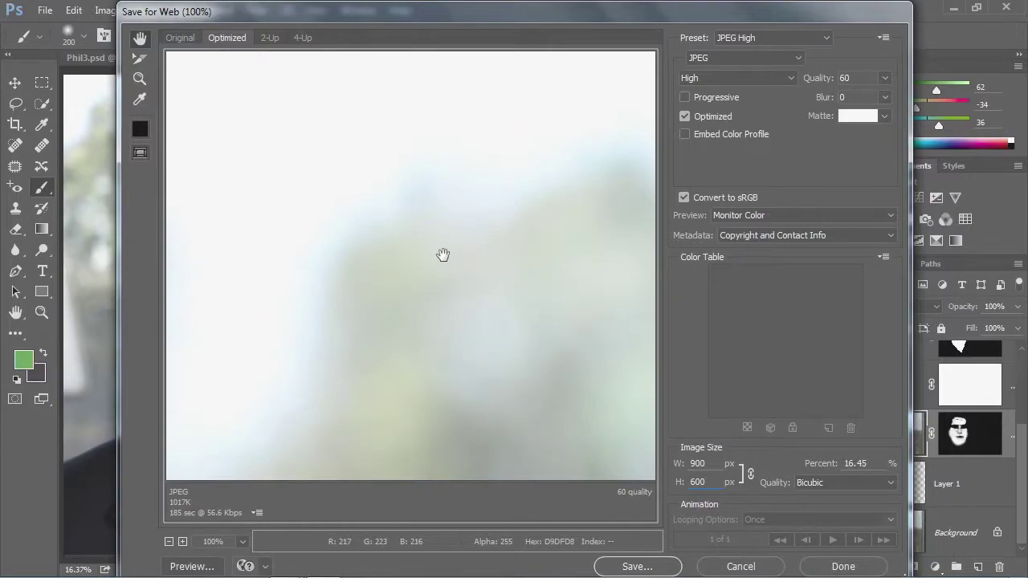
- Apply the 600 px export height, check the face in the optimized preview and keep the JPEG quality at High
left_click(711, 463)
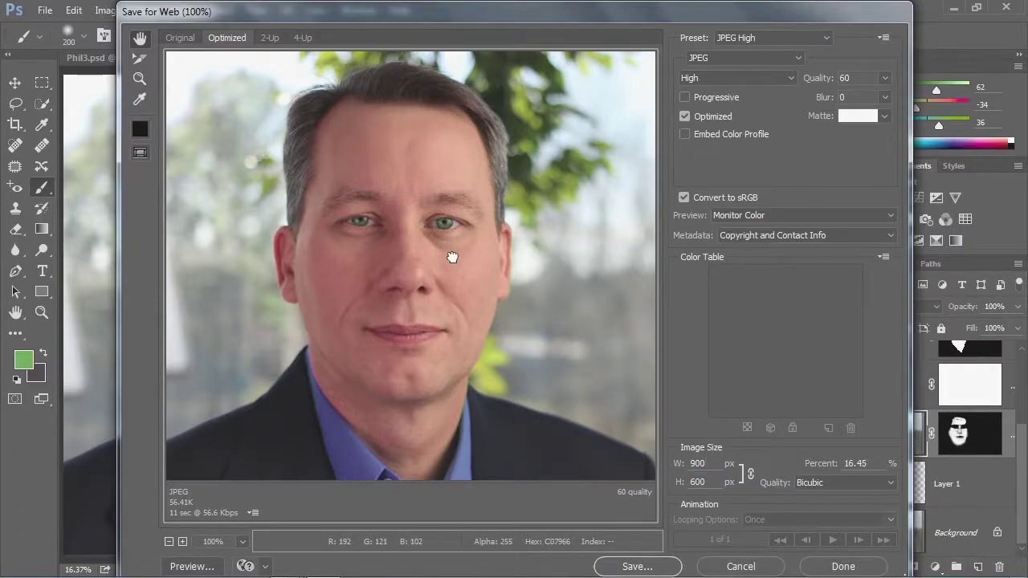
left_click_drag(498, 291, 582, 316)
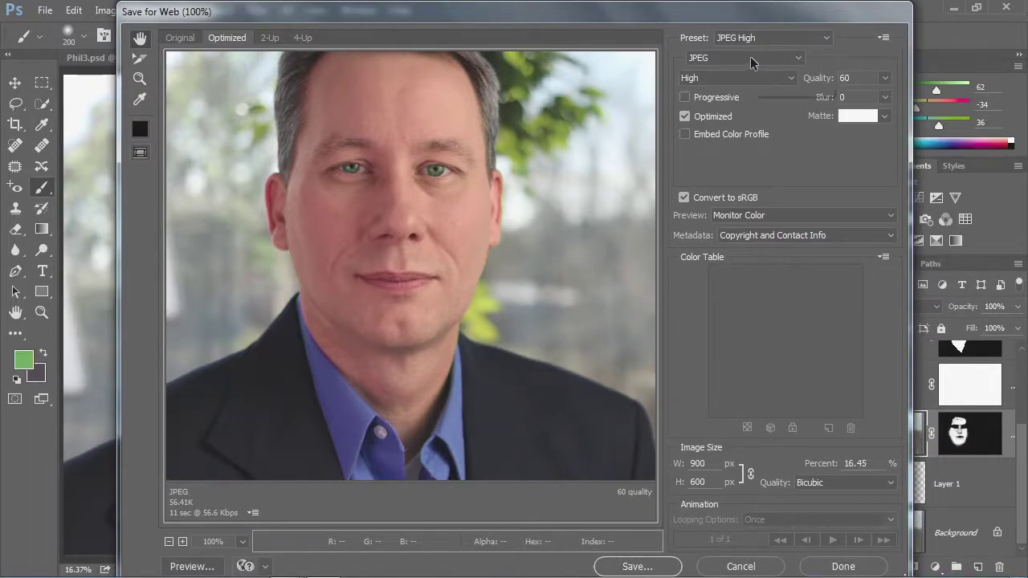
left_click(791, 79)
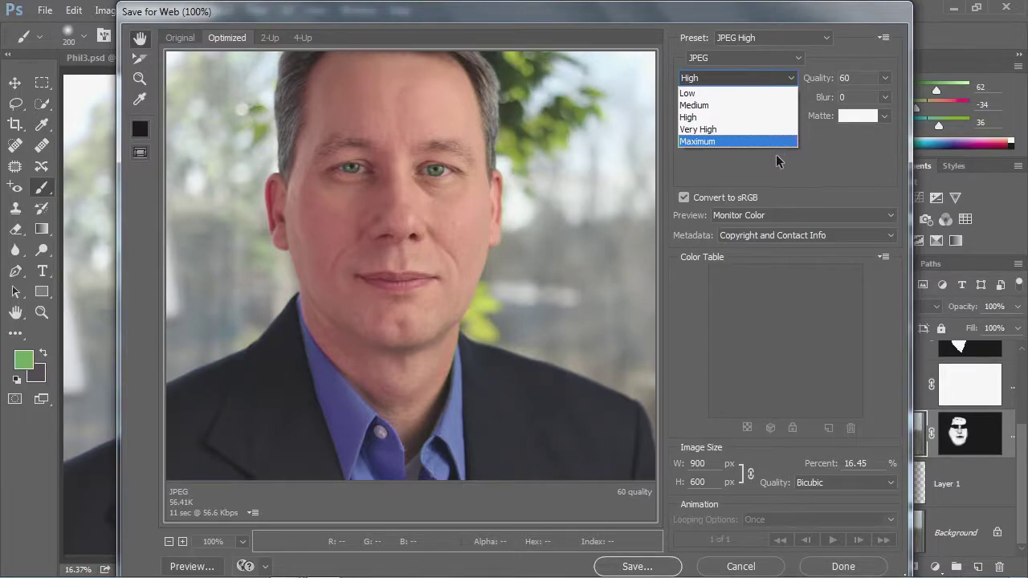
left_click(819, 150)
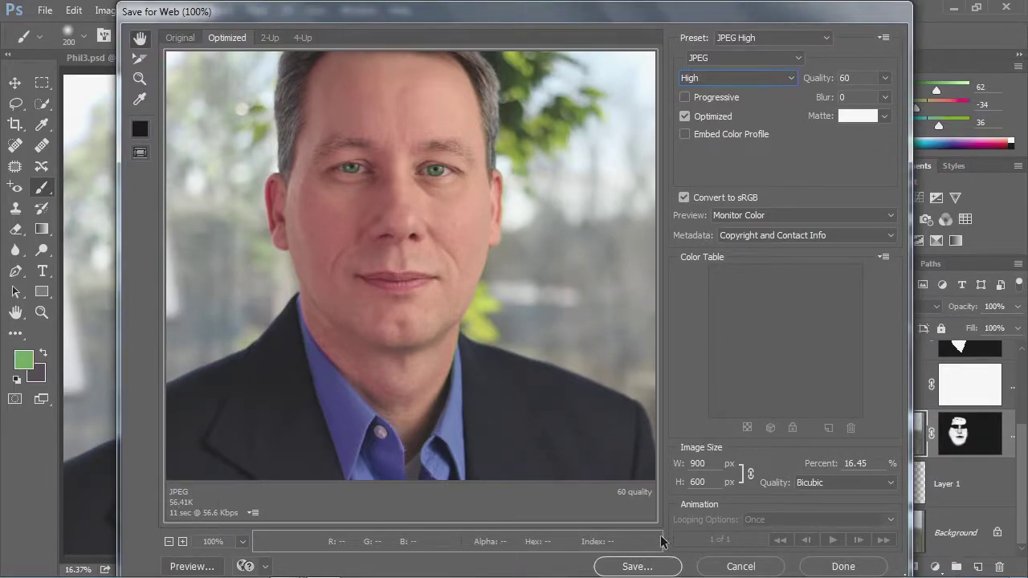
- Save the optimized export to the Desktop as Profile.jpg, using the Images Only format and default settings
left_click(657, 566)
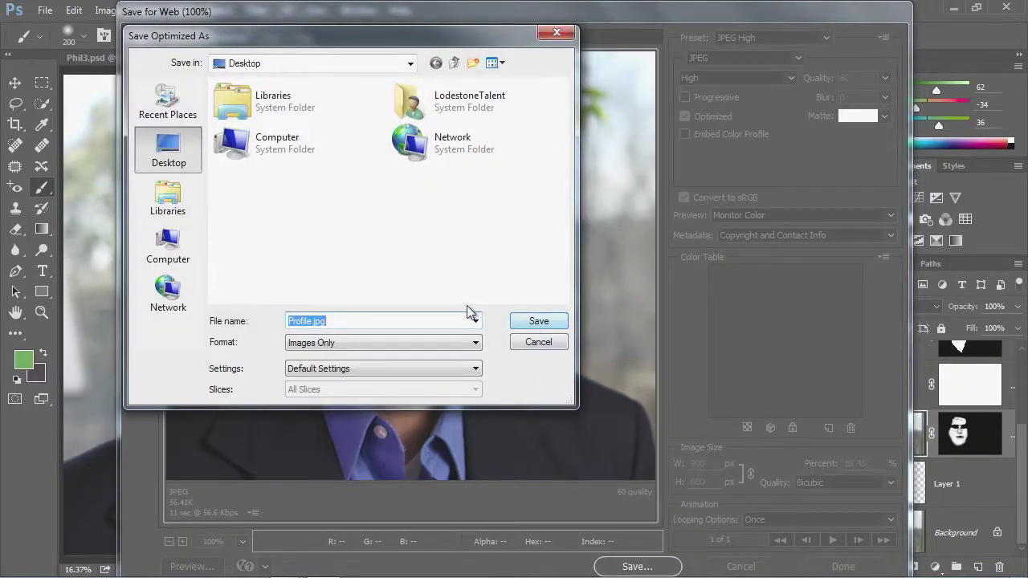
left_click(178, 110)
left_click(171, 152)
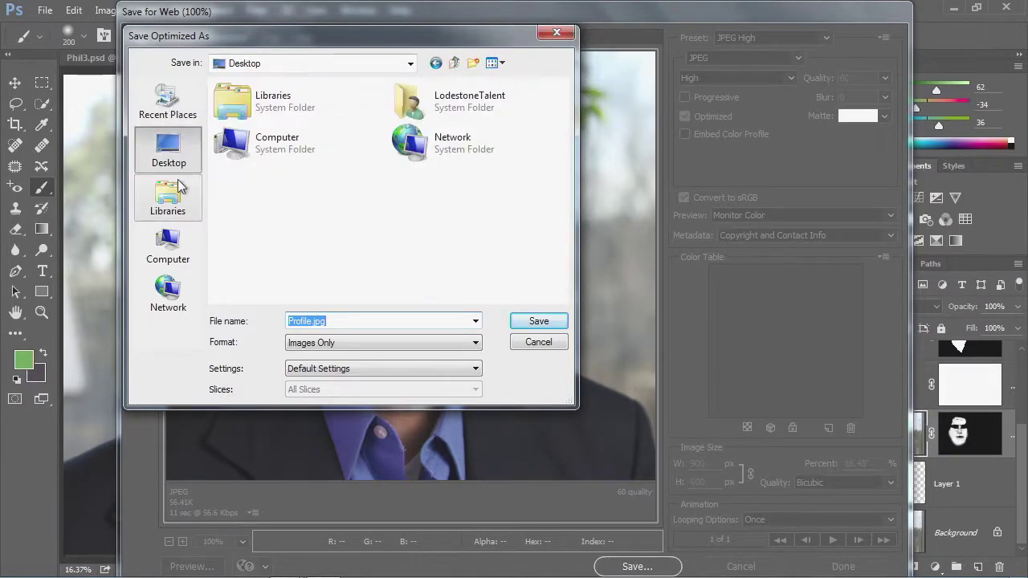
left_click(168, 200)
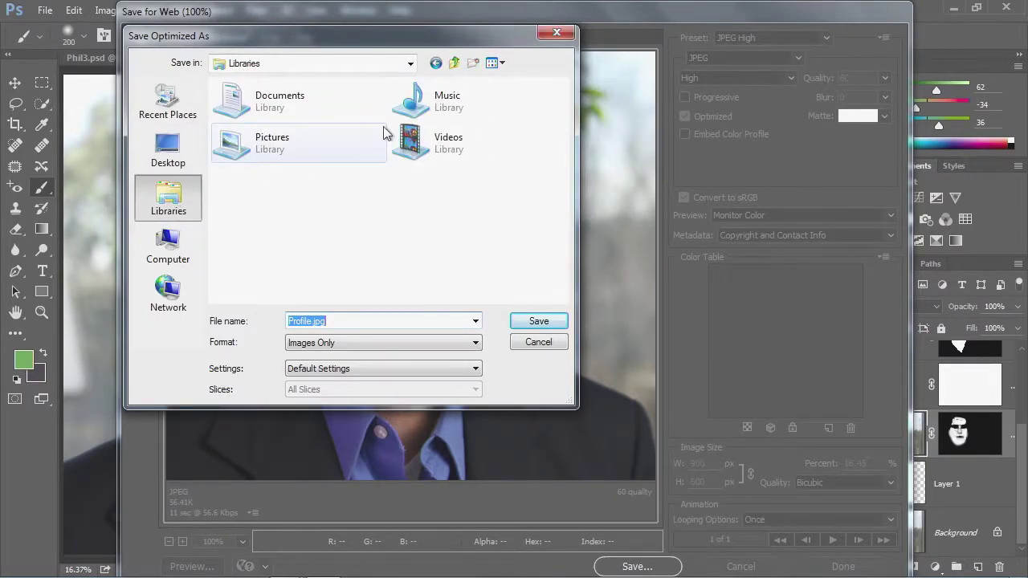
left_click(169, 153)
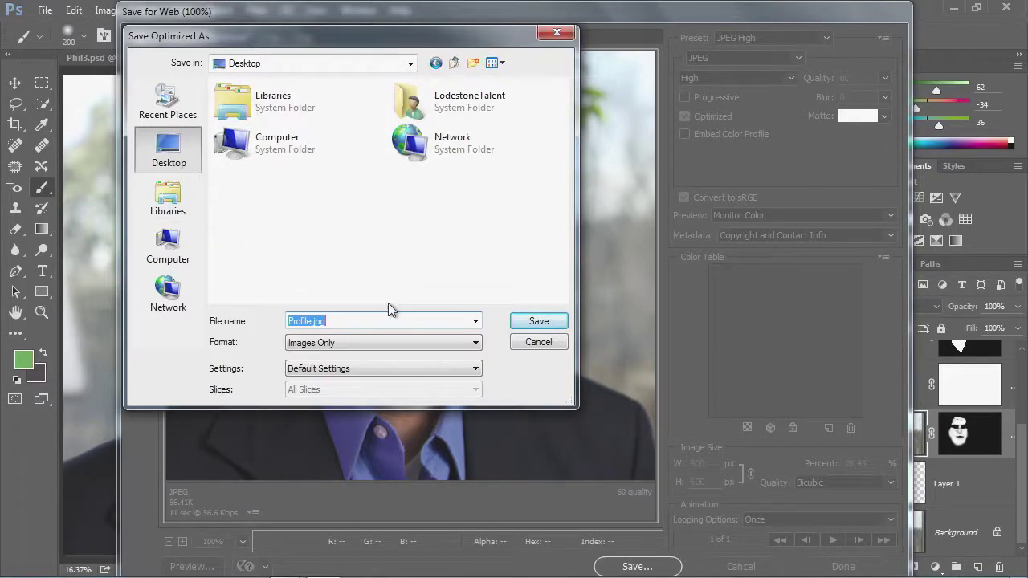
left_click(537, 321)
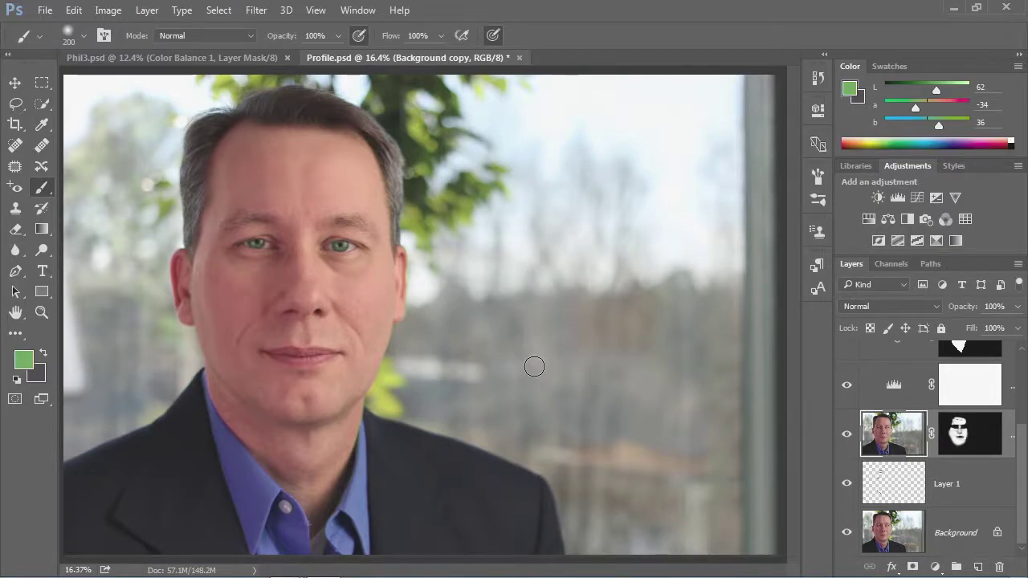
- Hide the topmost masked adjustment layer that colours the eyes green
left_click_drag(1024, 458, 1022, 402)
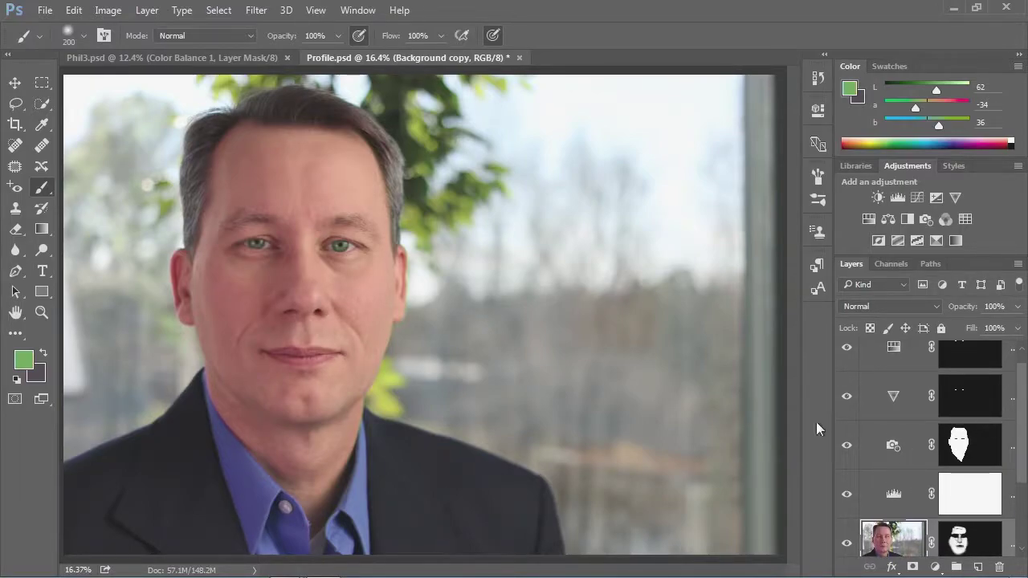
left_click(848, 399)
left_click(847, 349)
scroll(851, 350, "up", 1)
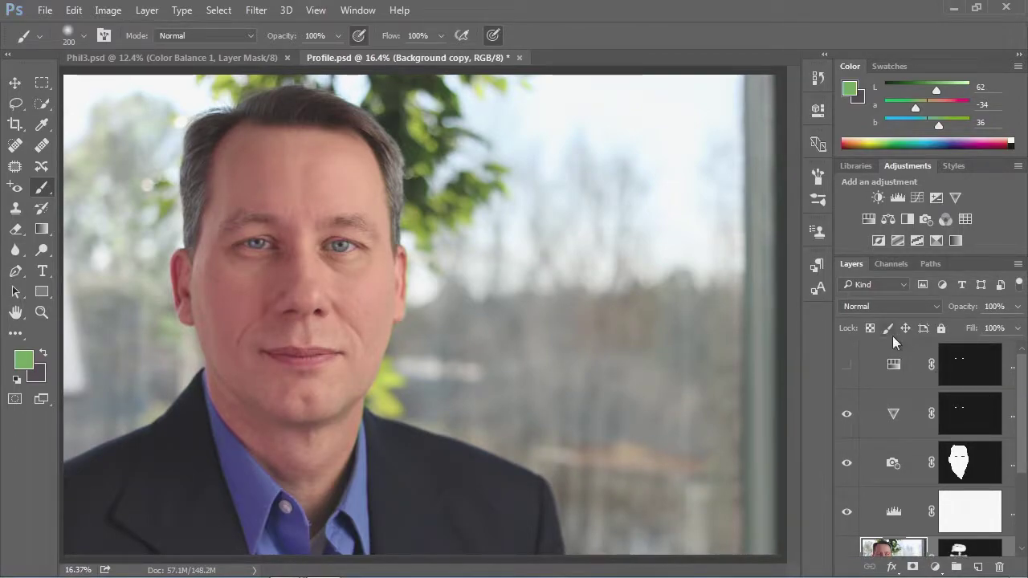
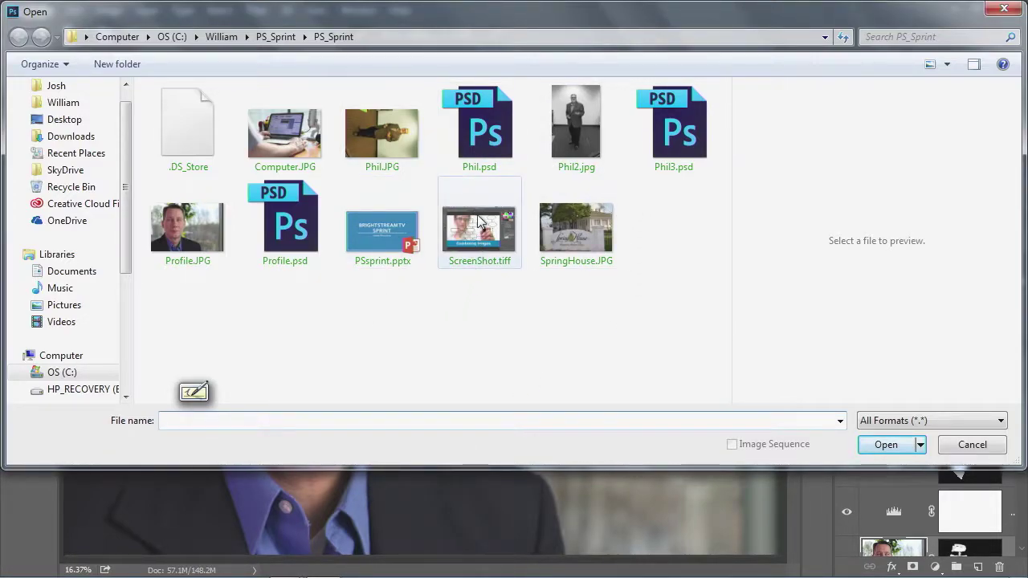
- Open Computer.JPG from the PS_Sprint folder
left_click(286, 130)
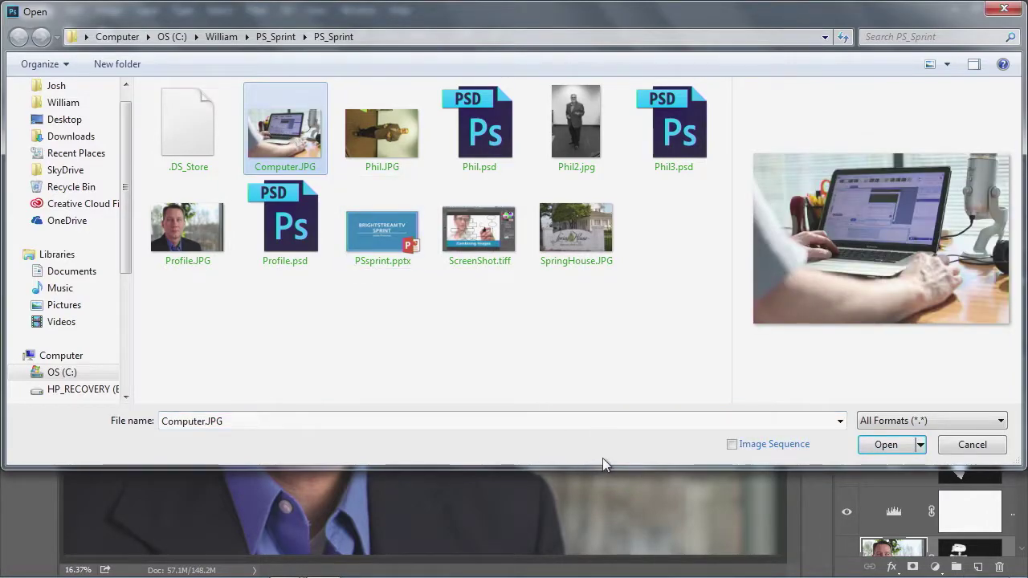
left_click(885, 445)
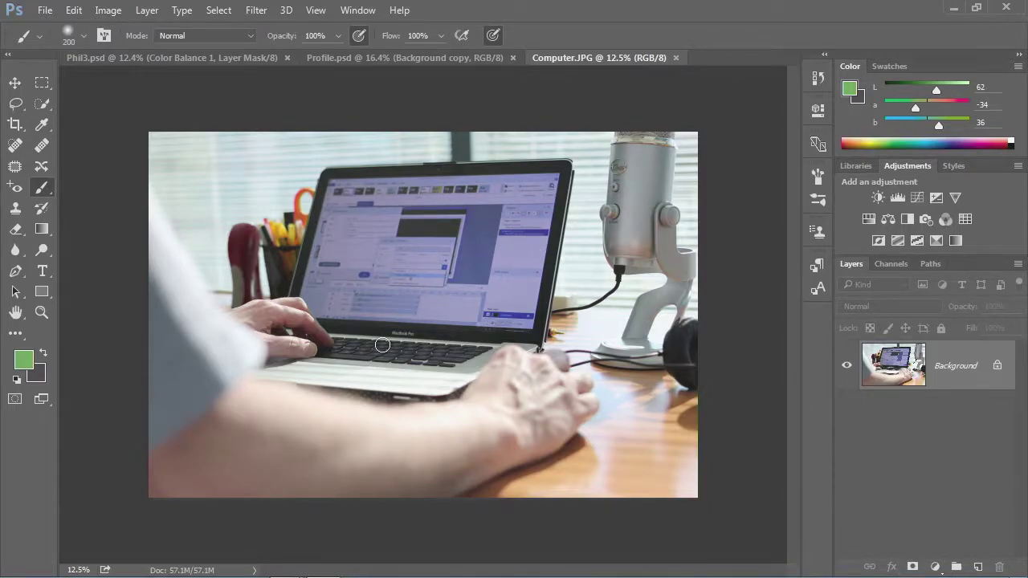
- View ScreenShot.tiff from the PS_Sprint folder as a separate document and close it again
left_click(45, 9)
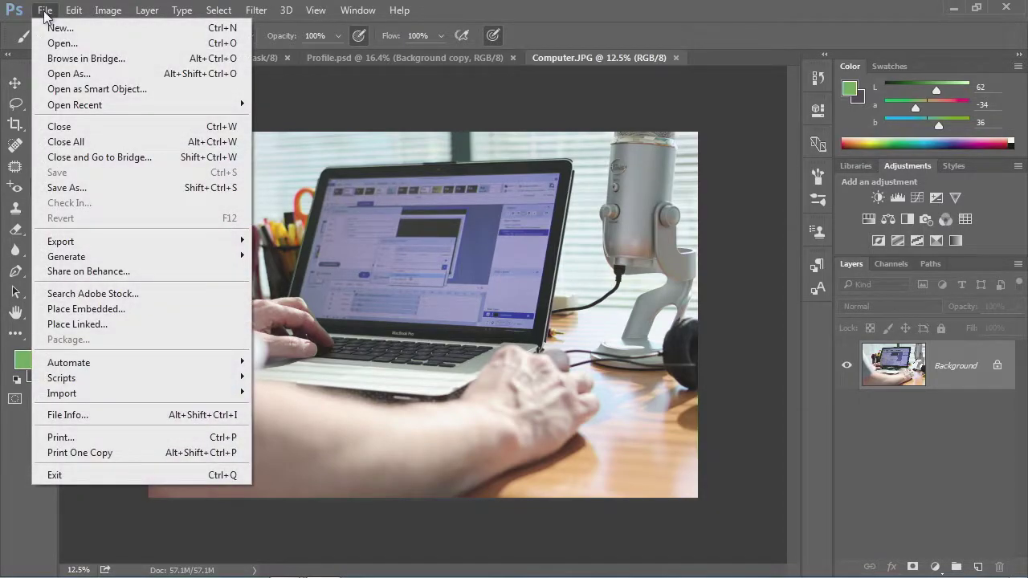
left_click(59, 42)
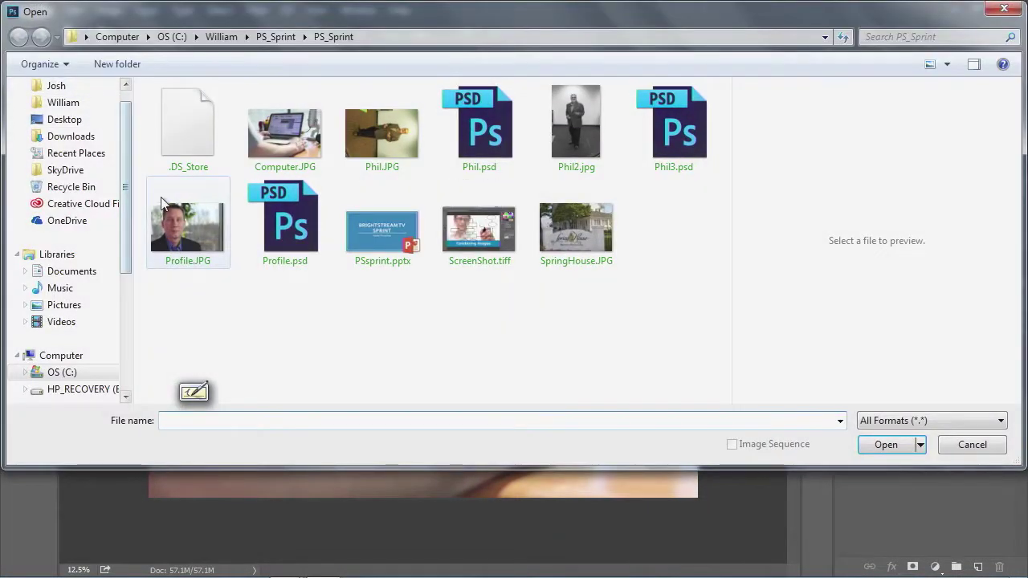
left_click(477, 237)
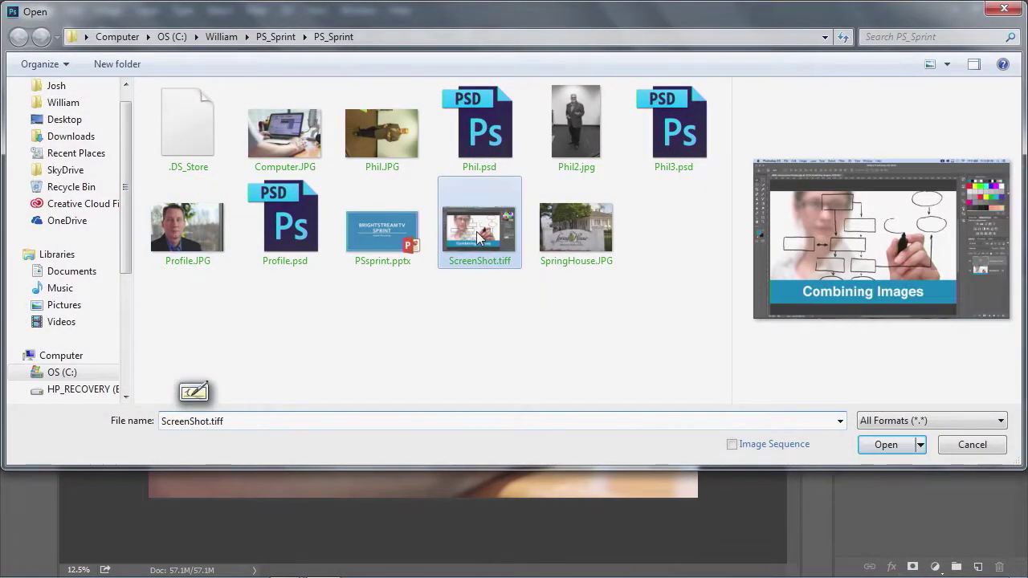
left_click(903, 445)
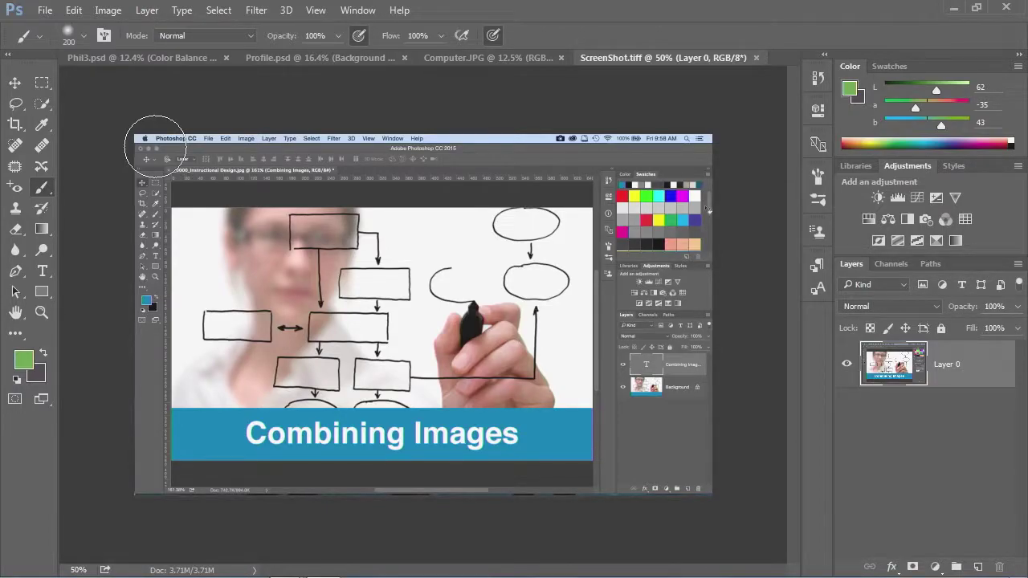
left_click(546, 58)
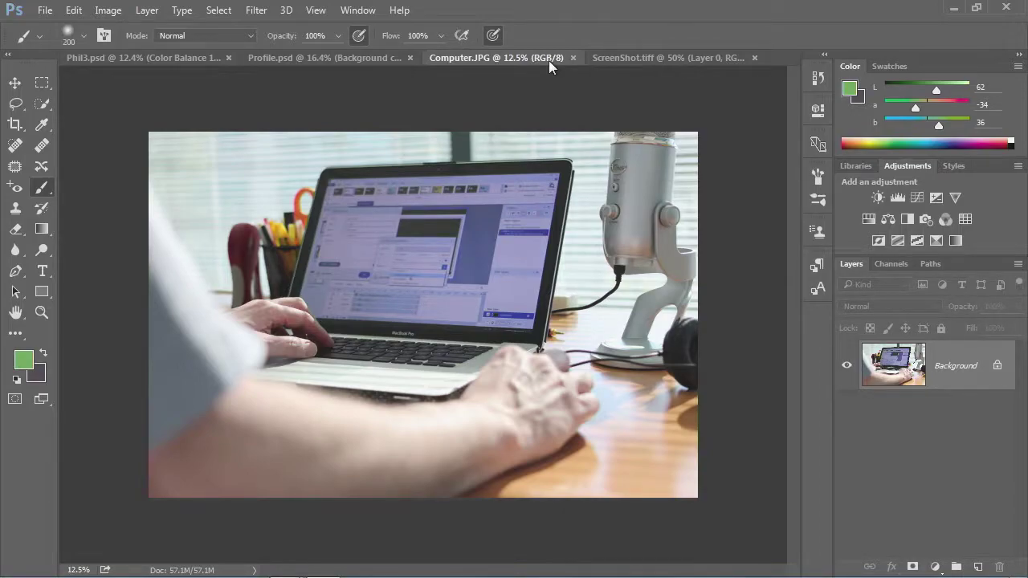
left_click(754, 57)
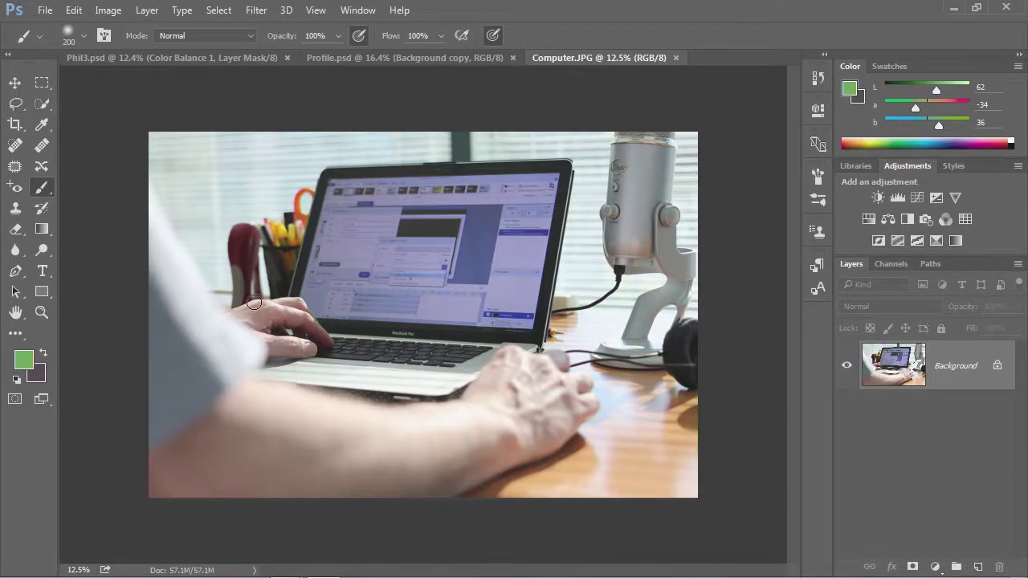
- Place ScreenShot.tiff from the PS_Sprint folder as an embedded layer in Computer.JPG
left_click(47, 11)
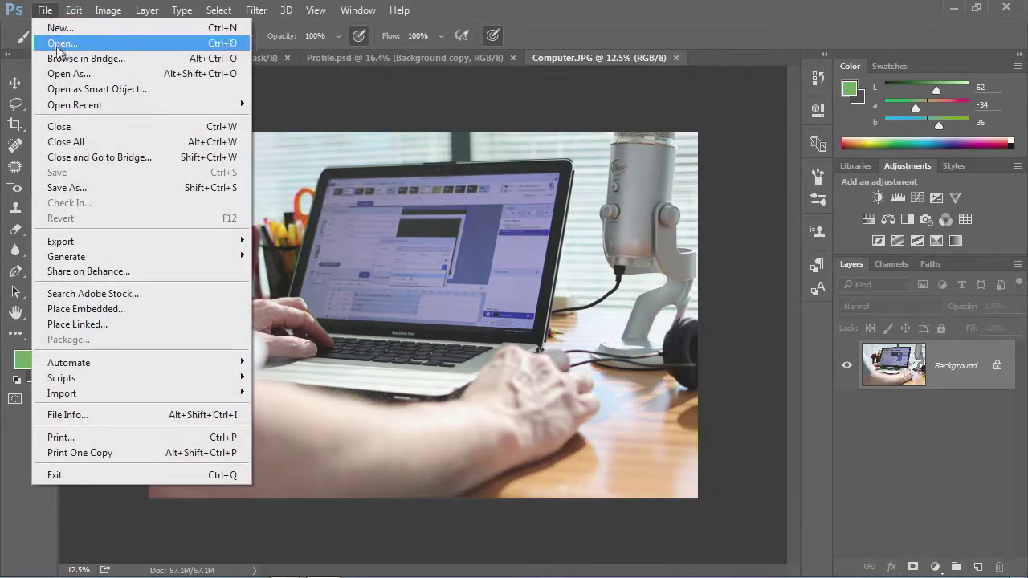
left_click(167, 308)
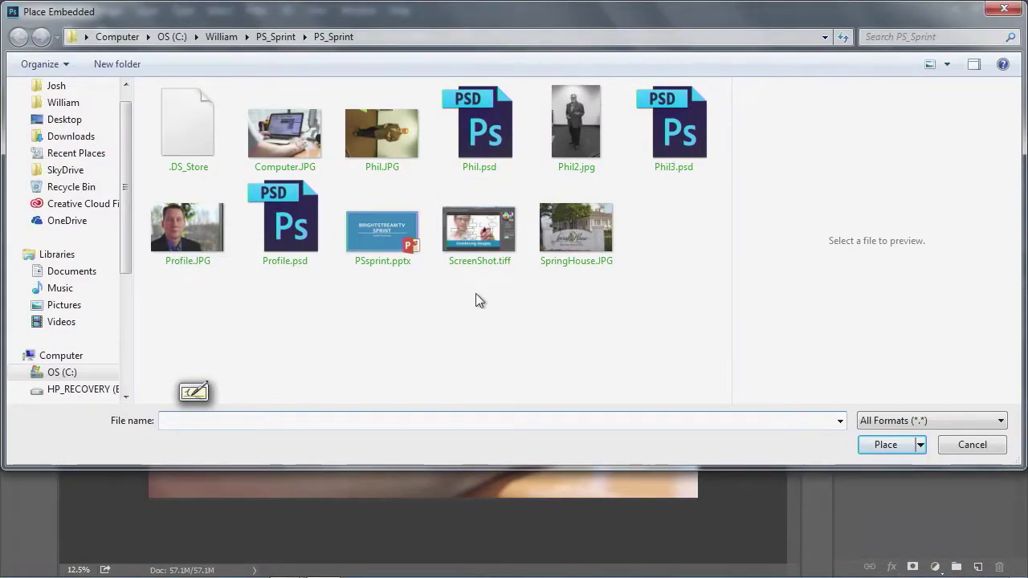
left_click(474, 235)
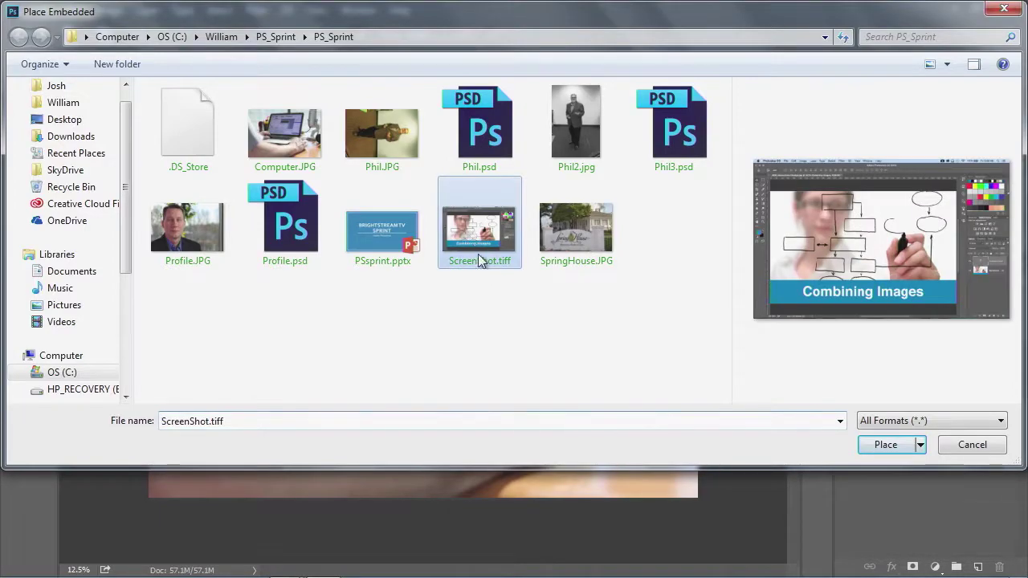
left_click(879, 444)
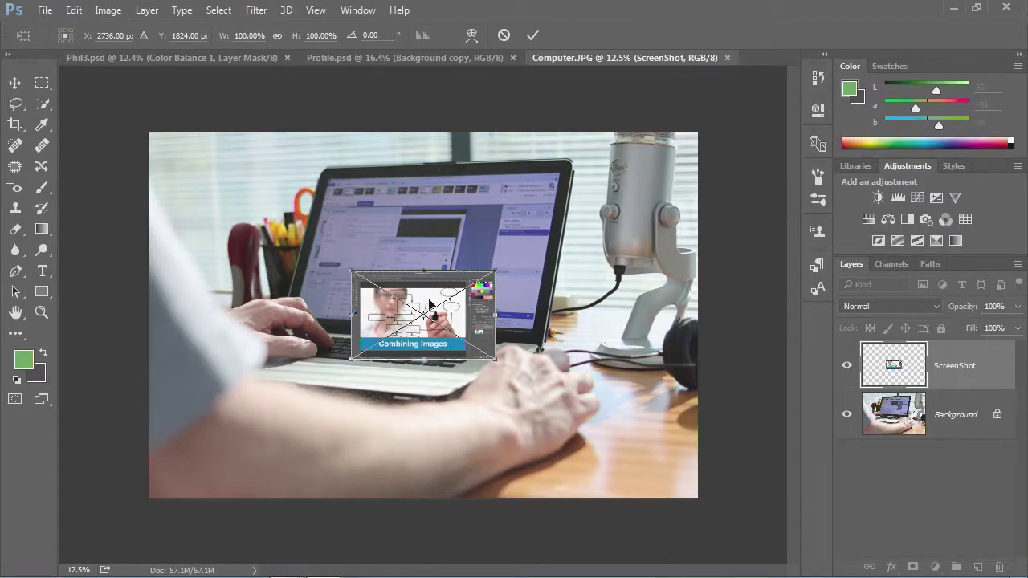
- Move the placed screenshot onto the laptop display, rotate it about 3.5° clockwise and enlarge it to about 146% wide by 153% high
left_click_drag(433, 301, 427, 230)
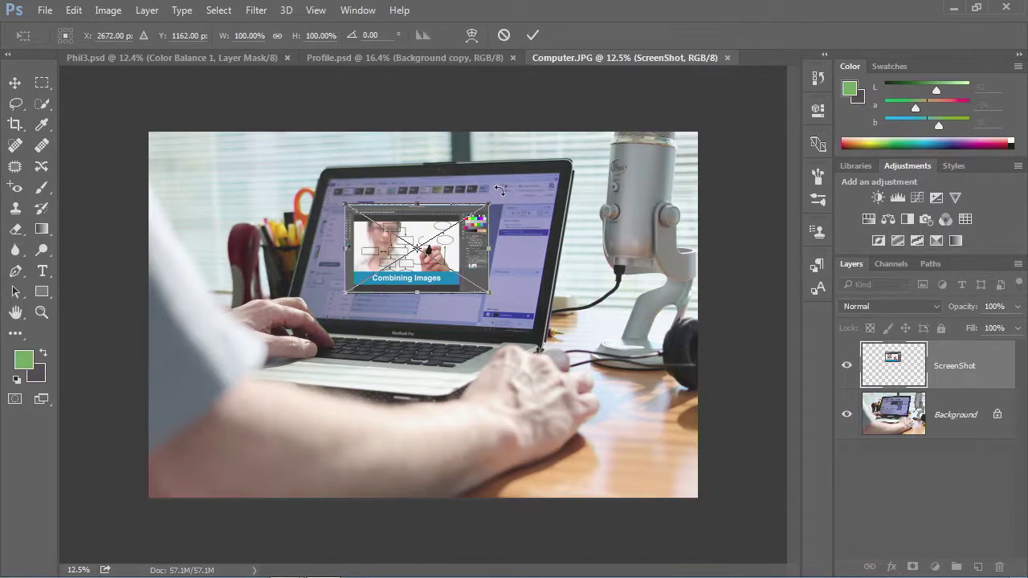
left_click_drag(500, 191, 502, 195)
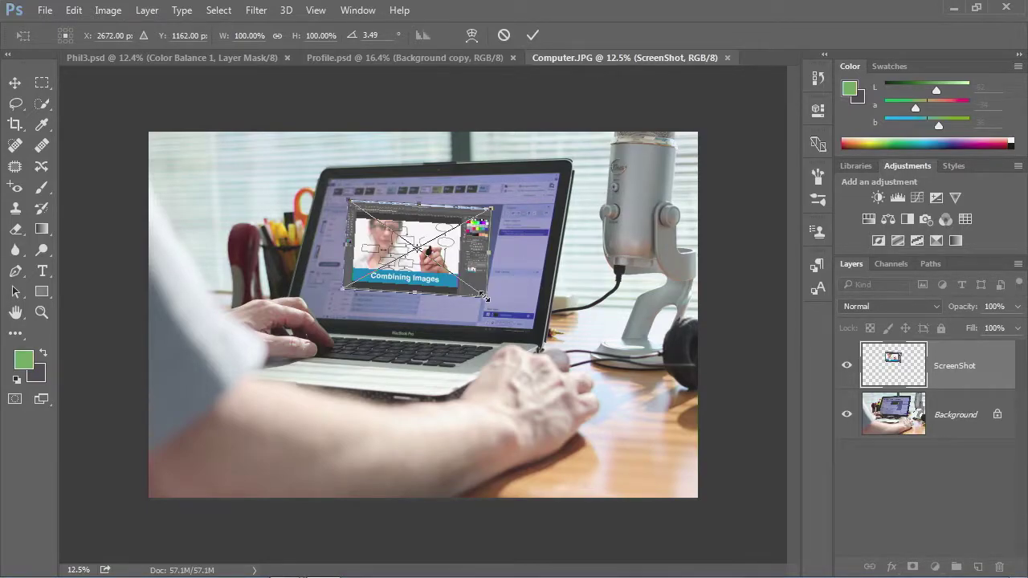
left_click_drag(484, 297, 528, 328)
left_click_drag(347, 201, 328, 180)
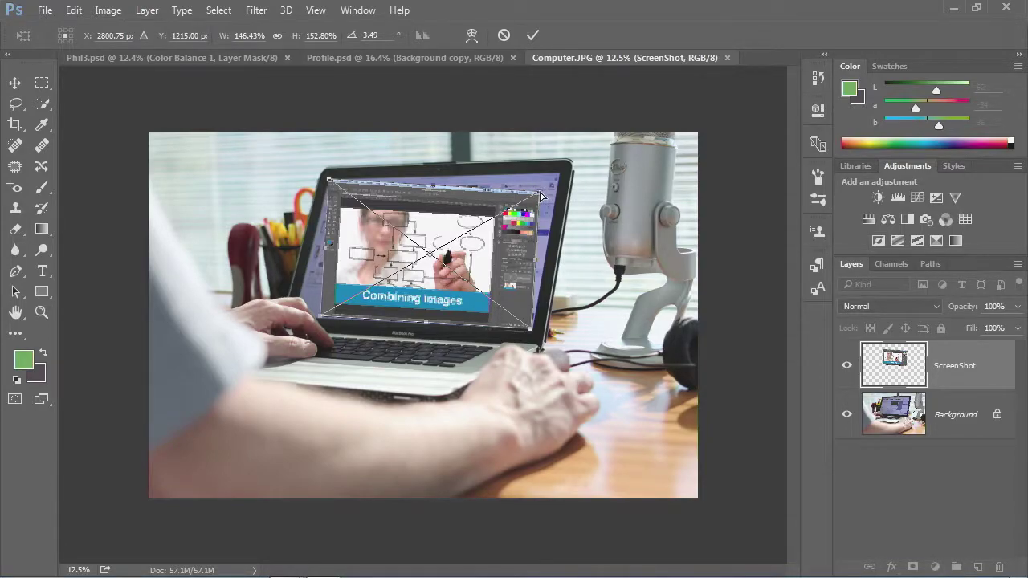
- Distort the placed screenshot's corners to match the laptop display, commit the transform and compare the photo with the ScreenShot layer hidden
left_click_drag(542, 195, 562, 174)
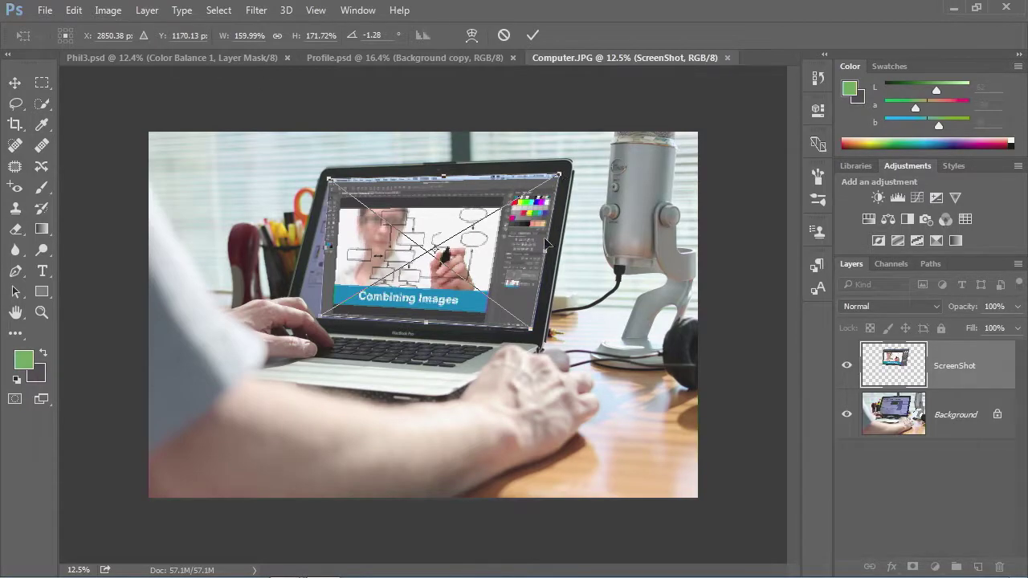
left_click_drag(533, 335, 534, 336)
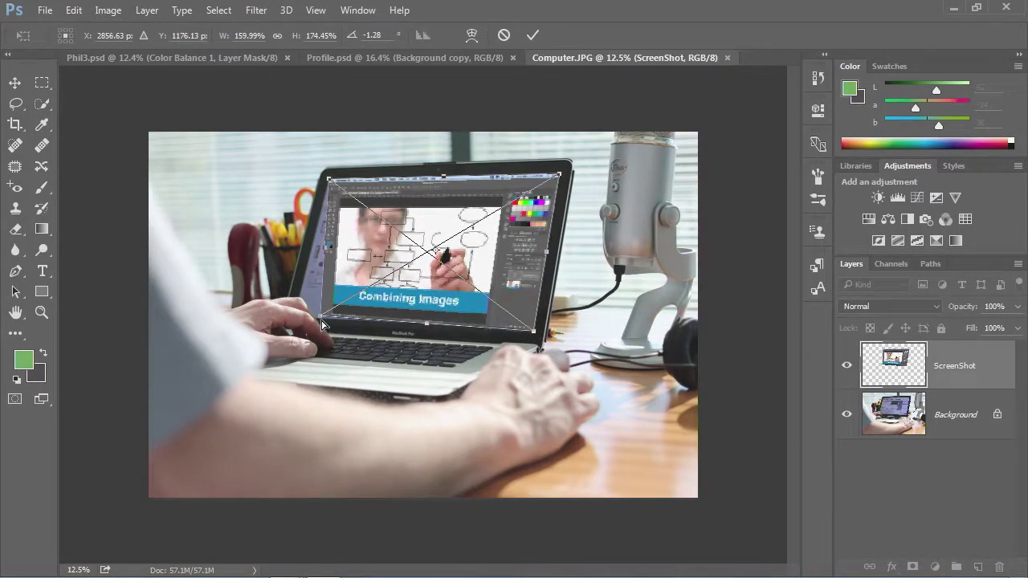
left_click_drag(322, 322, 296, 321)
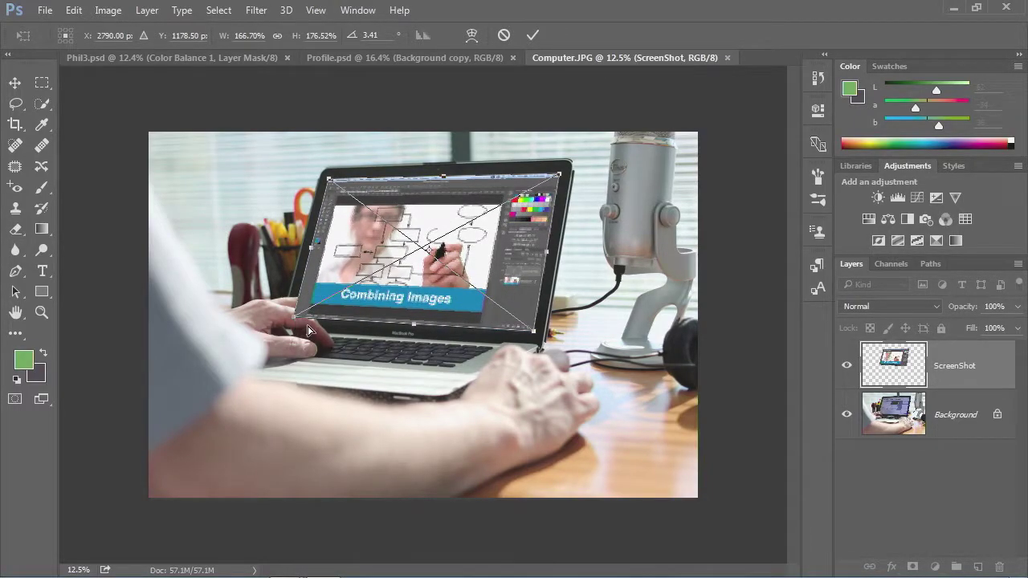
left_click(532, 36)
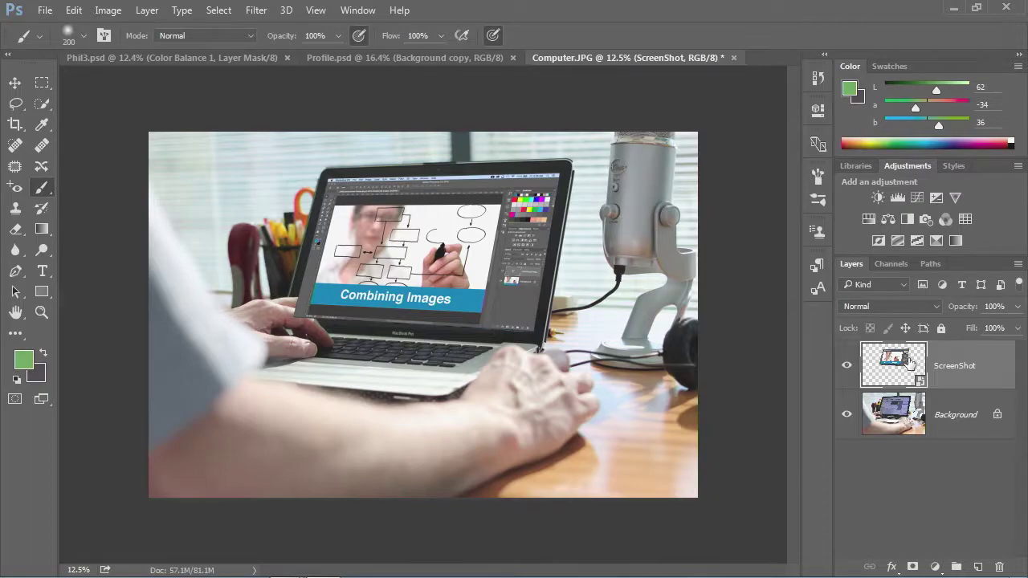
left_click(846, 367)
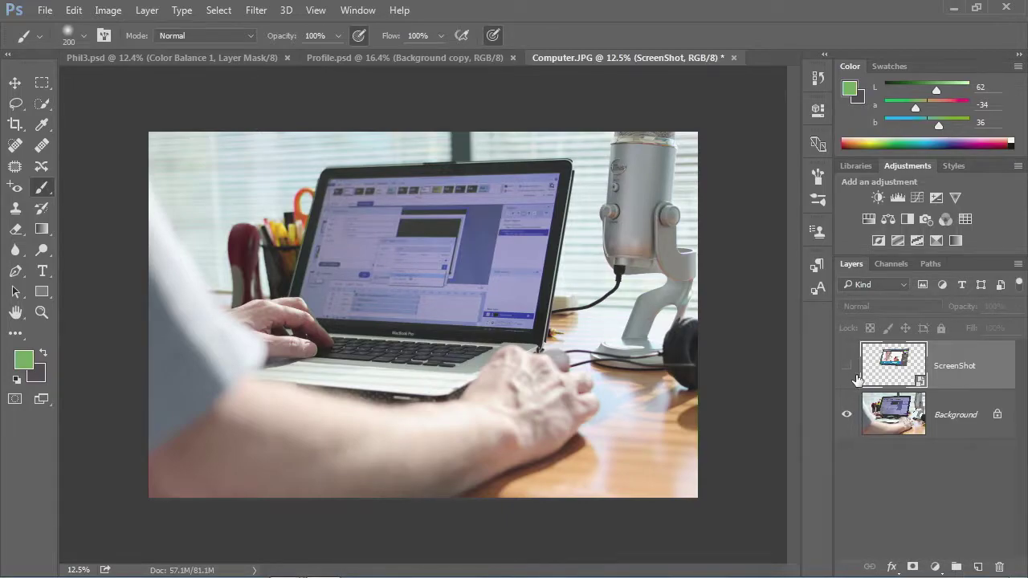
left_click(846, 363)
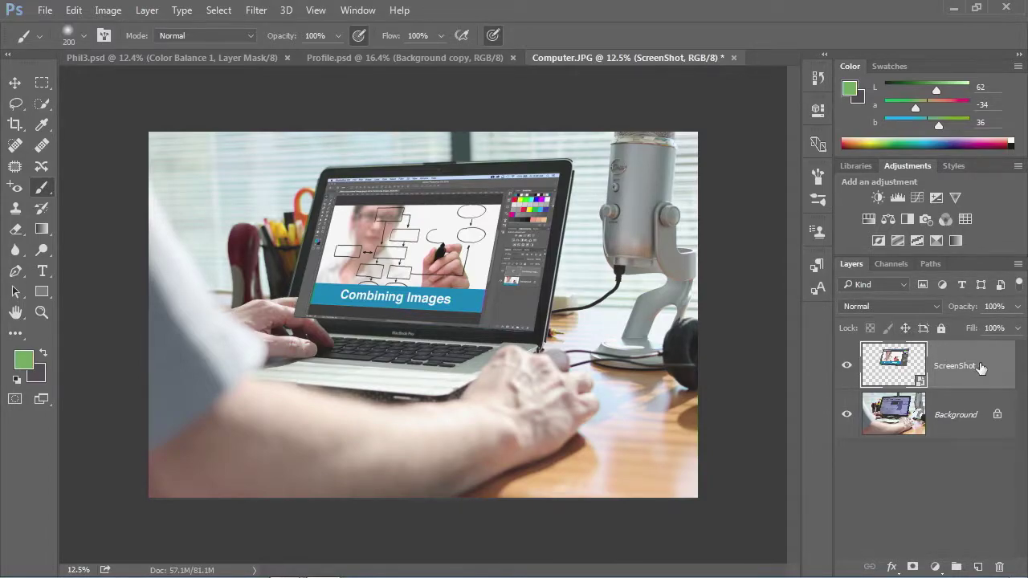
- Add a white layer mask to the ScreenShot layer for masking where it overlaps the fingers
left_click(914, 567)
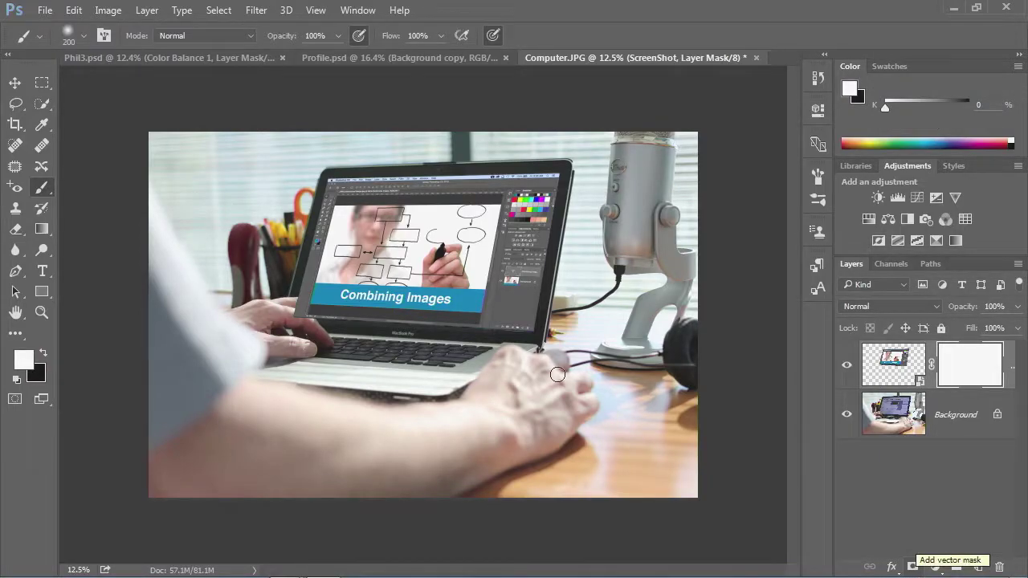
left_click(42, 312)
left_click_drag(232, 259, 384, 354)
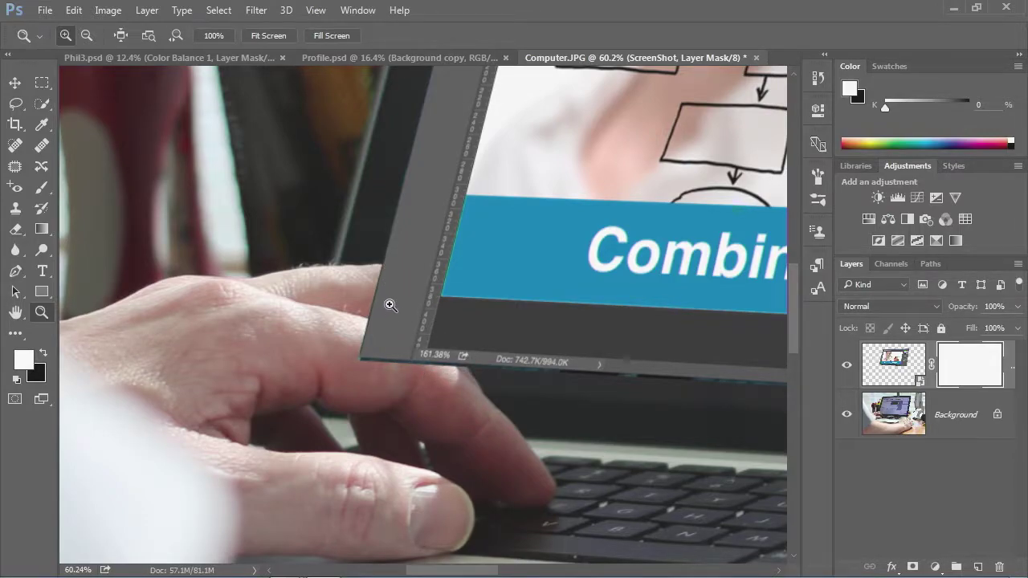
- Paint black on the ScreenShot layer's mask with a 200 px brush to uncover the fingers, undoing and repainting unwanted strokes
left_click(42, 187)
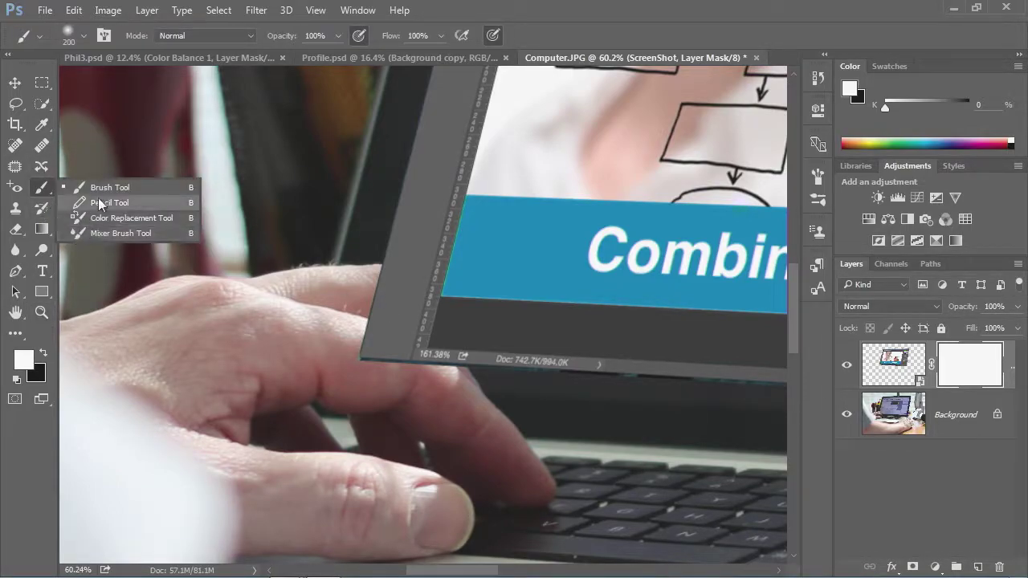
left_click(104, 187)
left_click(43, 355)
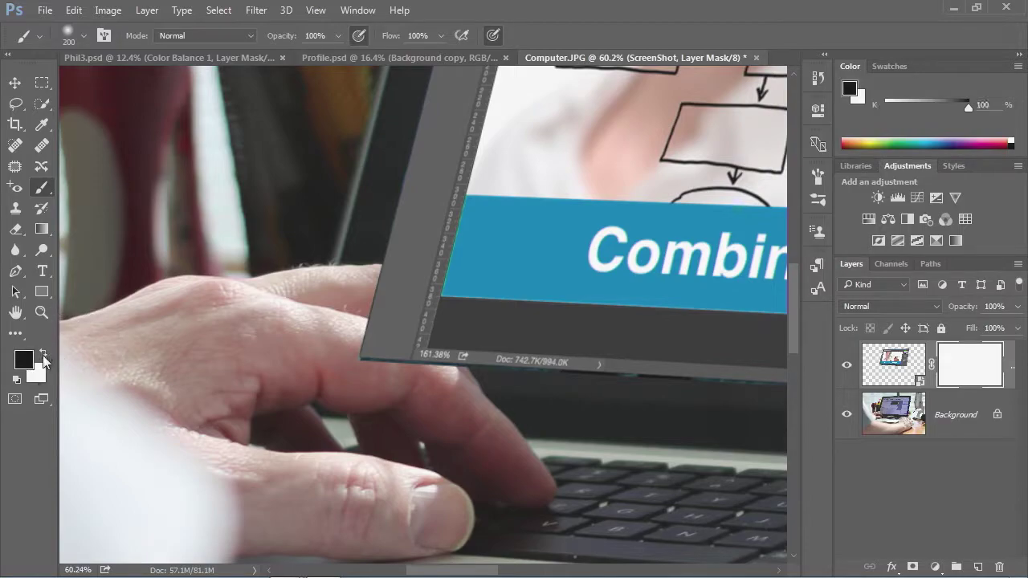
mouse_move(359, 321)
left_mouse_down()
mouse_move(375, 343)
mouse_move(359, 341)
mouse_move(367, 350)
mouse_move(354, 331)
mouse_move(393, 373)
mouse_move(414, 369)
mouse_move(429, 381)
mouse_move(439, 369)
mouse_move(367, 275)
mouse_move(410, 297)
left_mouse_up()
mouse_move(476, 439)
left_mouse_down()
mouse_move(434, 385)
mouse_move(488, 424)
mouse_move(467, 415)
mouse_move(400, 291)
mouse_move(447, 361)
mouse_move(439, 369)
mouse_move(396, 303)
mouse_move(367, 285)
mouse_move(403, 319)
mouse_move(435, 396)
mouse_move(368, 281)
mouse_move(432, 380)
mouse_move(452, 380)
mouse_move(390, 286)
mouse_move(403, 297)
mouse_move(471, 408)
mouse_move(465, 395)
mouse_move(445, 397)
mouse_move(453, 391)
mouse_move(347, 240)
left_mouse_up()
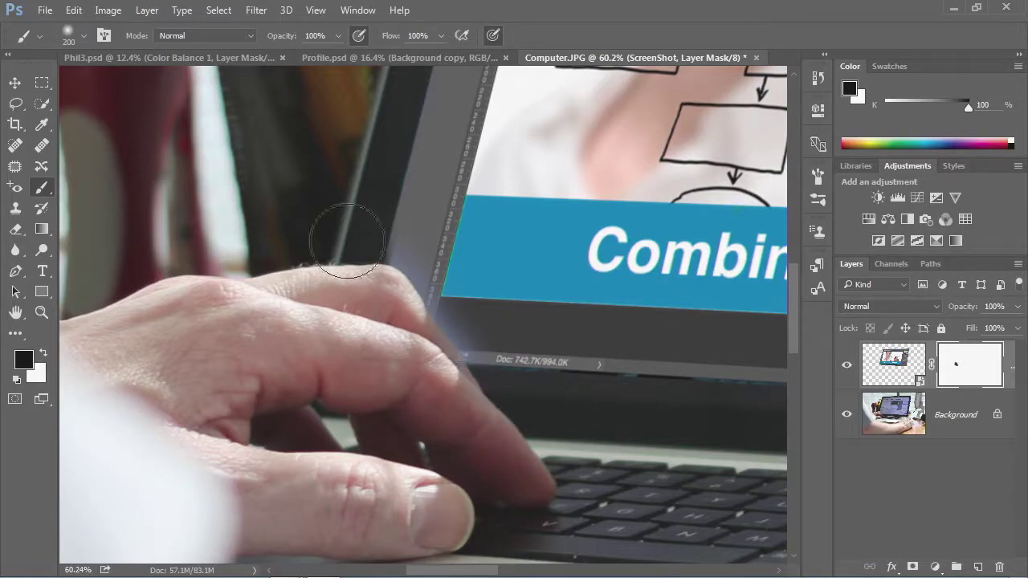
left_click(73, 9)
left_click(115, 26)
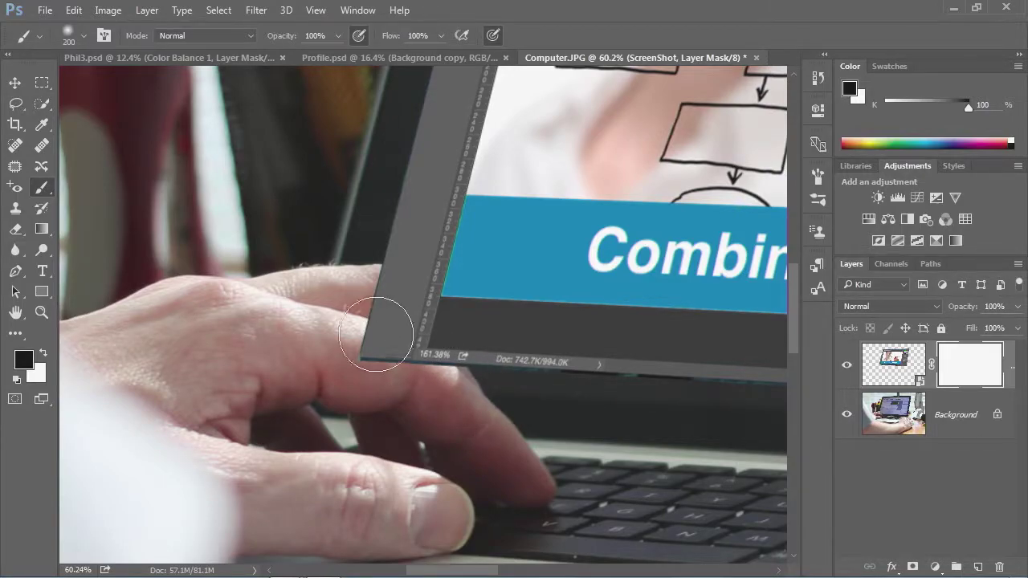
mouse_move(361, 326)
left_mouse_down()
mouse_move(374, 365)
mouse_move(359, 335)
mouse_move(438, 383)
mouse_move(444, 362)
mouse_move(400, 309)
mouse_move(397, 326)
mouse_move(517, 498)
mouse_move(376, 321)
mouse_move(503, 452)
mouse_move(504, 394)
left_mouse_up()
key("ctrl+z")
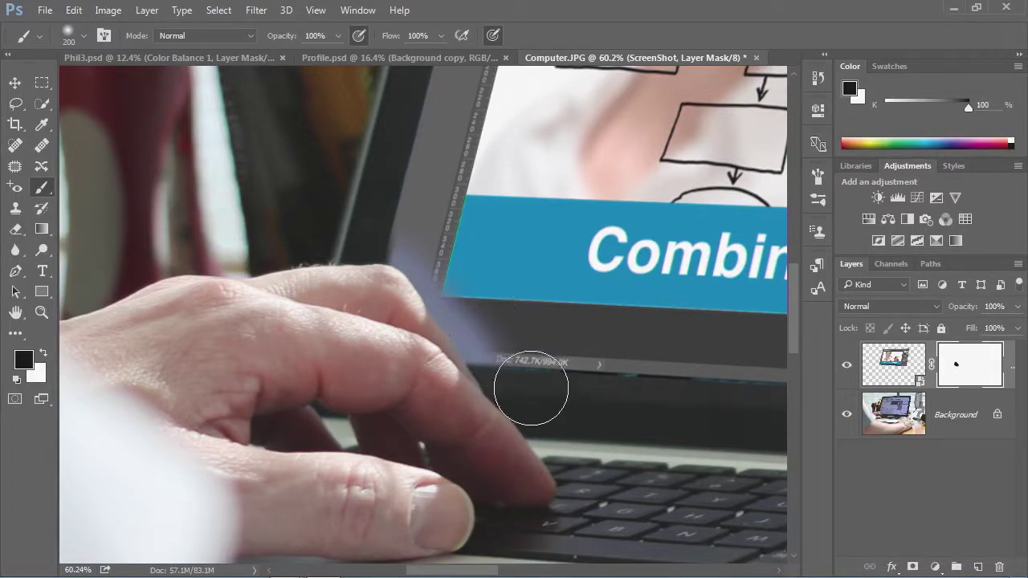
left_click_drag(533, 390, 515, 394)
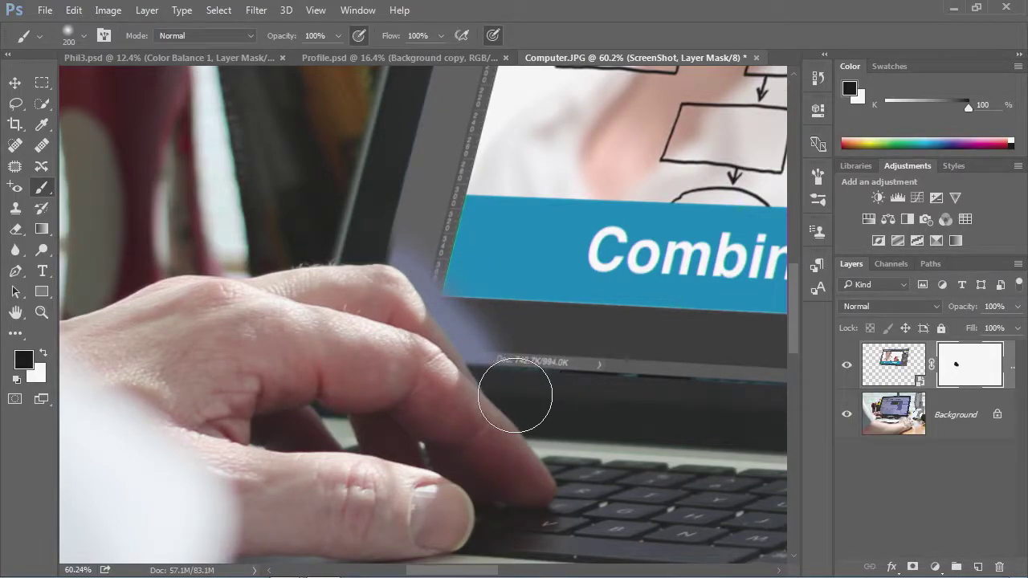
key("ctrl+z")
- Paint white on the mask with a 50 px brush along the fingers' outer edge to restore the screenshot there
left_click(43, 351)
key("bracketleft")
key("bracketleft")
key("bracketleft")
key("bracketleft")
key("bracketleft")
key("bracketleft")
key("bracketleft")
key("bracketleft")
key("bracketleft")
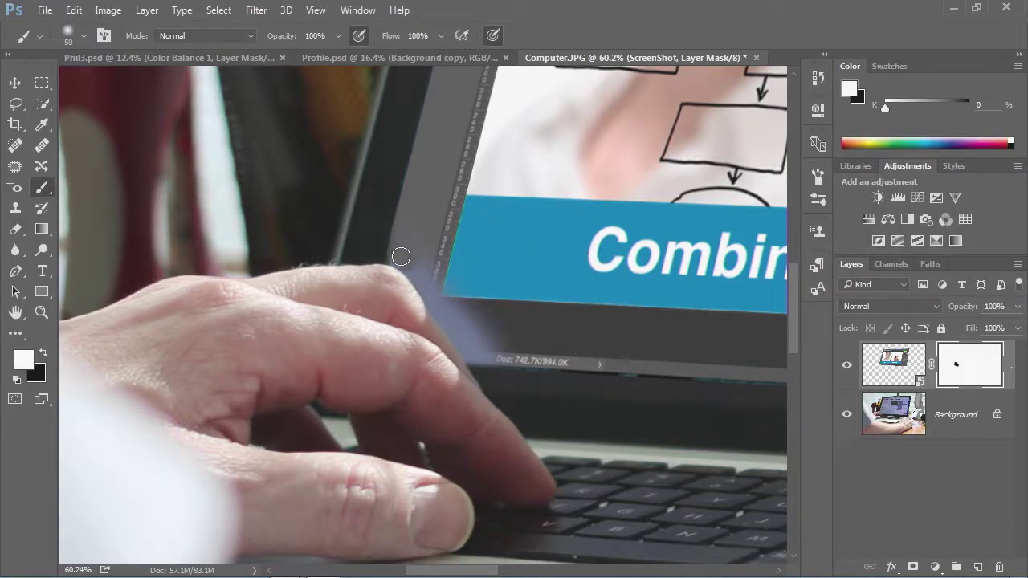
mouse_move(413, 269)
left_mouse_down()
mouse_move(437, 283)
mouse_move(420, 285)
mouse_move(473, 356)
mouse_move(497, 362)
mouse_move(458, 313)
mouse_move(473, 340)
mouse_move(475, 323)
mouse_move(510, 354)
left_mouse_up()
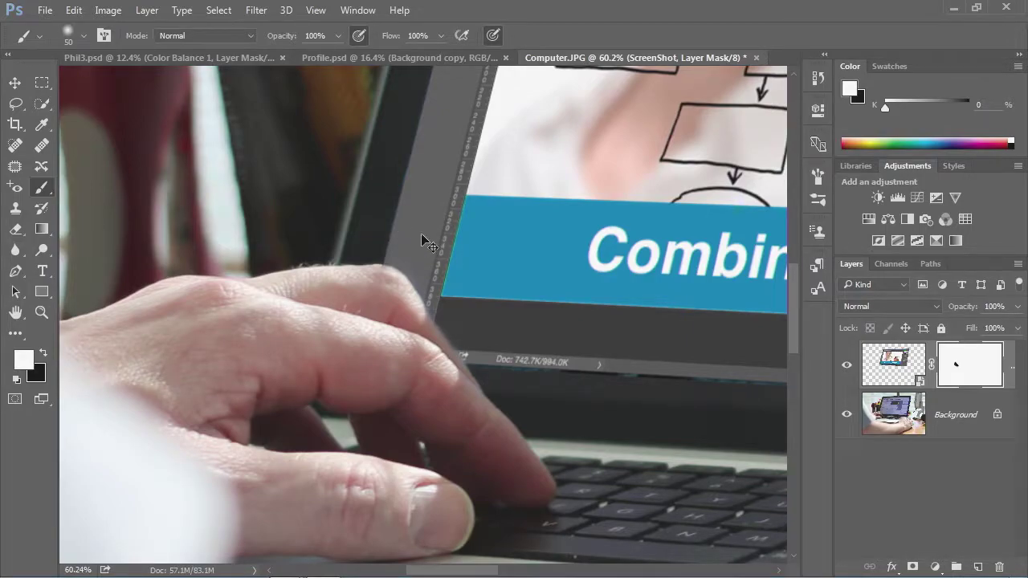
key("ctrl+0")
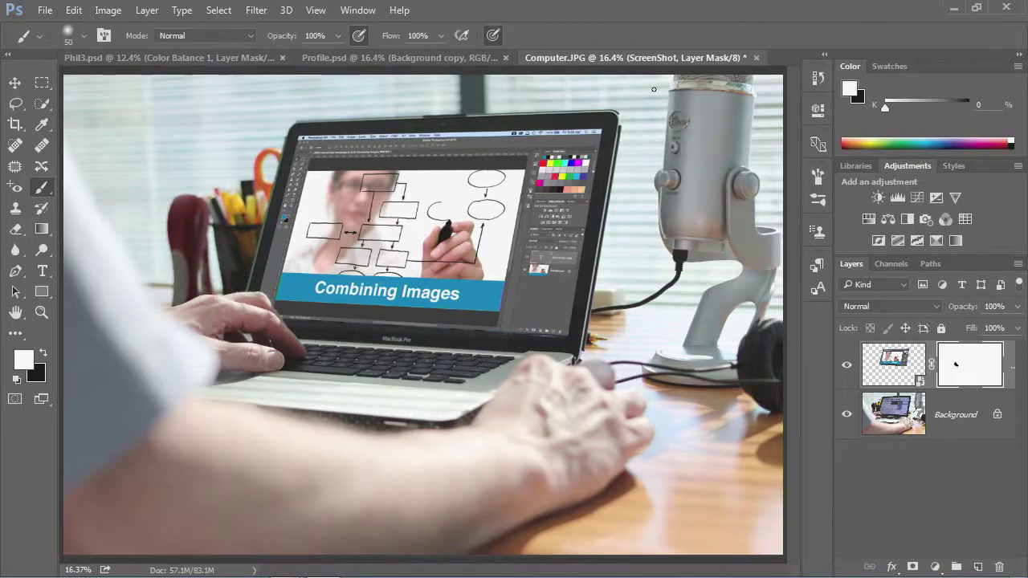
- Add a Levels adjustment layer above the ScreenShot layer, set its midtone input to 0.87 and compare the photo with it hidden
left_click(897, 203)
left_click(899, 198)
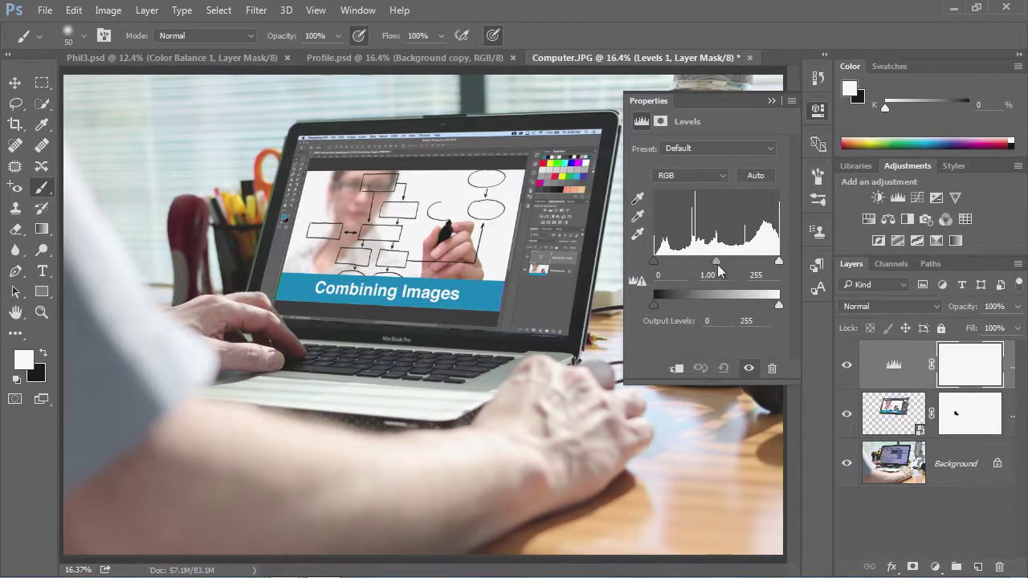
left_click_drag(717, 261, 720, 262)
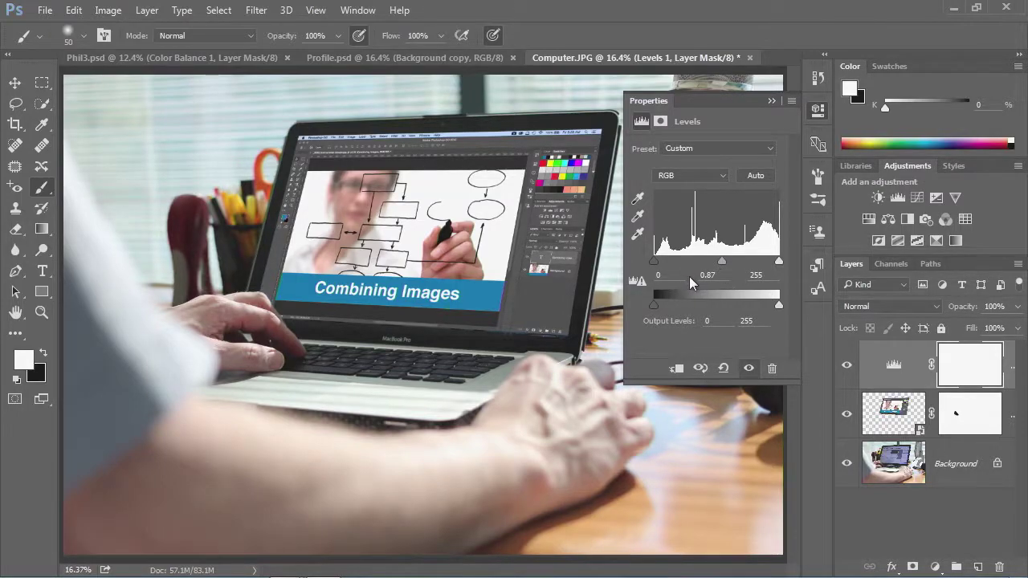
left_click(747, 370)
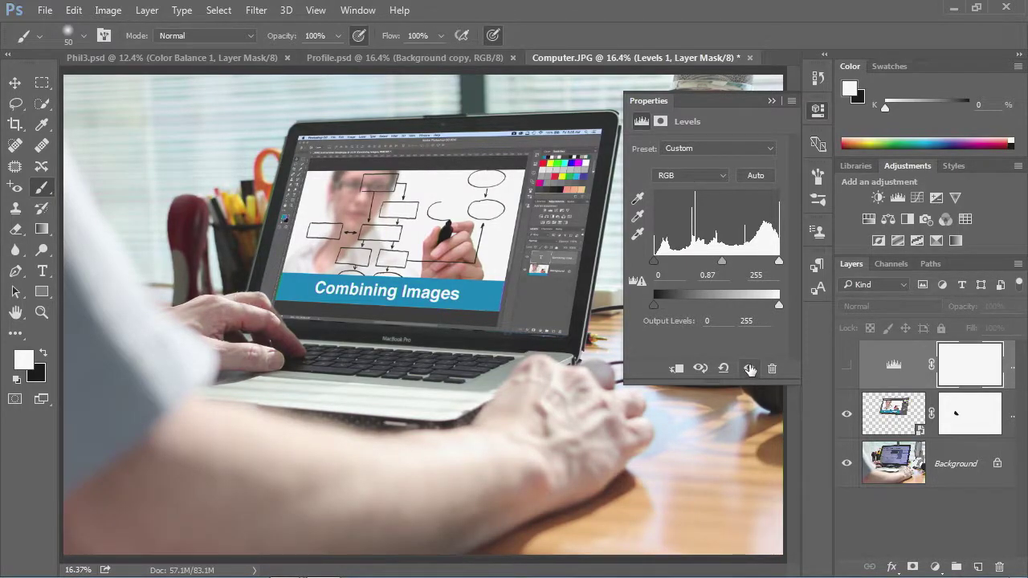
left_click(750, 370)
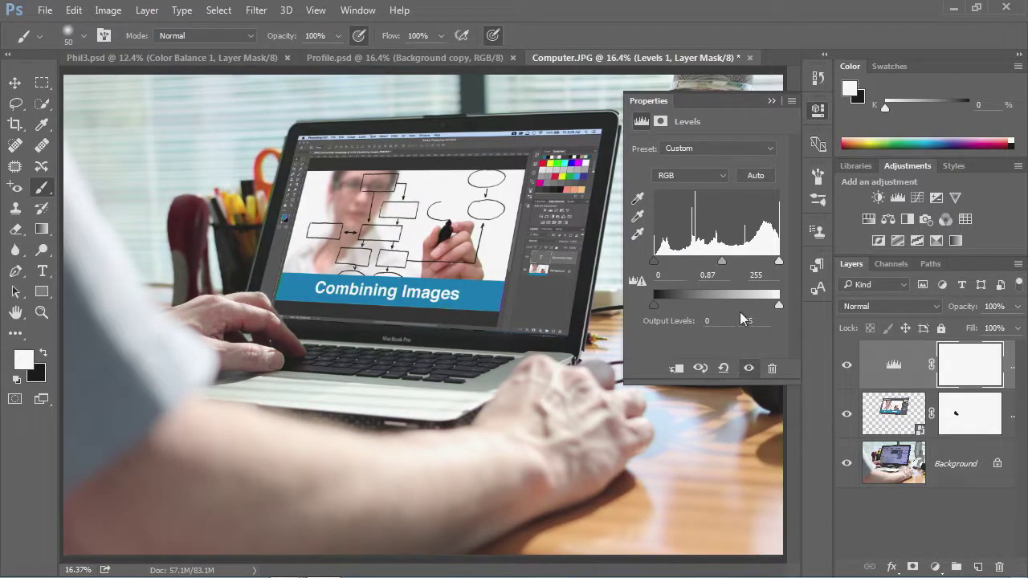
- Darken the Levels midtones to 0.34, compare the photo without the adjustment, and set the midtone input to 0.40
left_click_drag(723, 262, 753, 263)
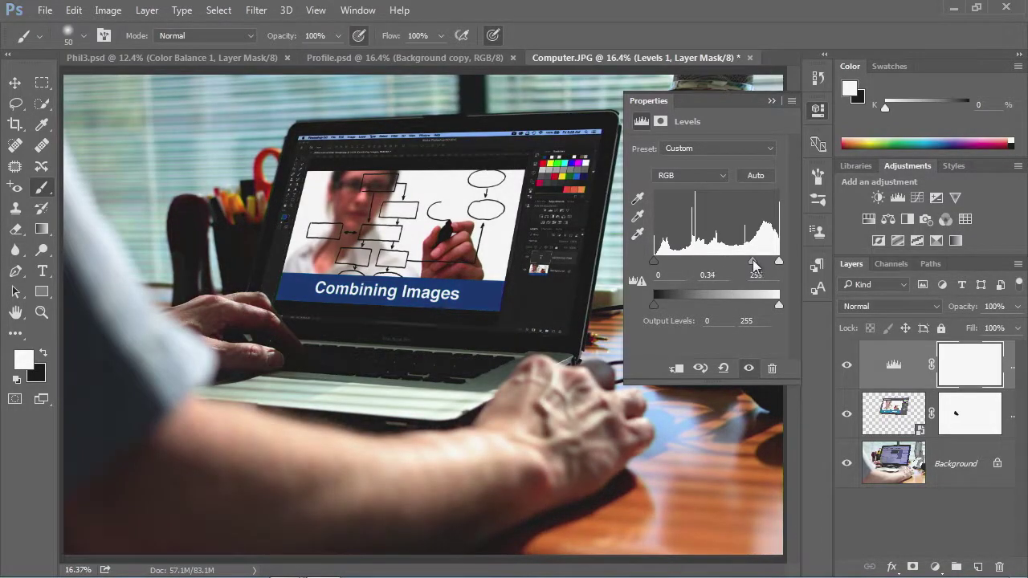
left_click(750, 370)
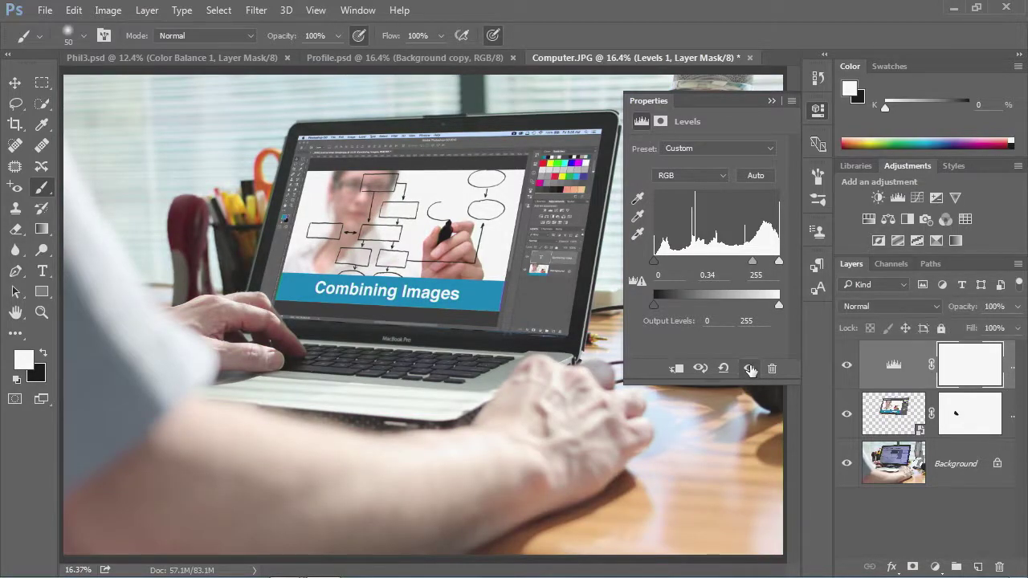
left_click(750, 370)
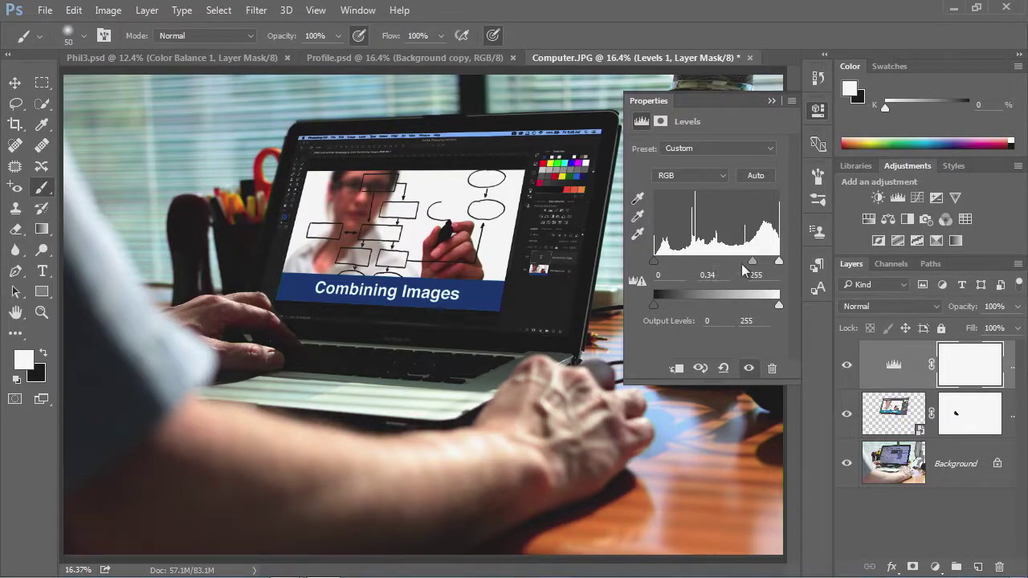
left_click_drag(748, 259, 748, 259)
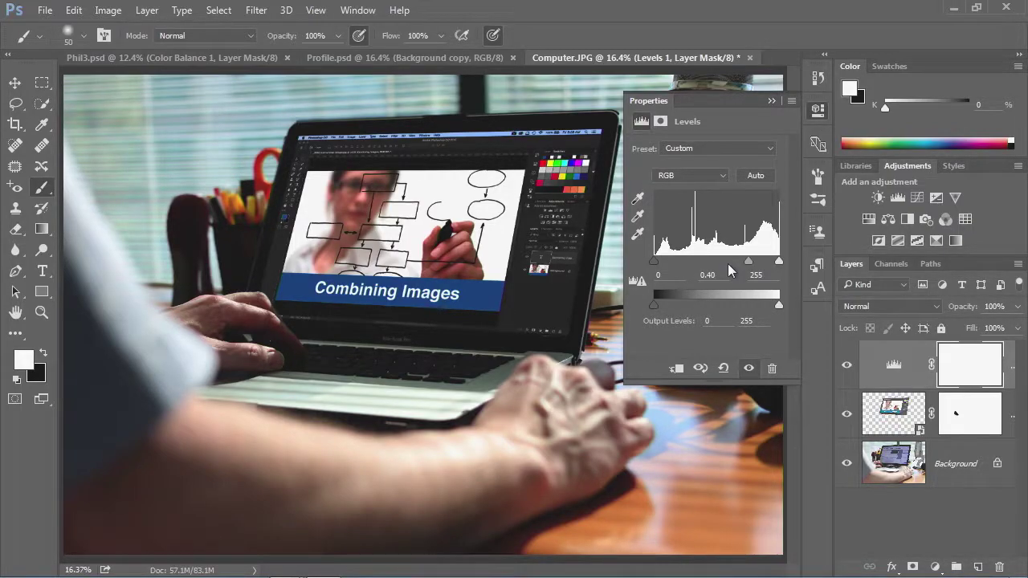
left_click(819, 112)
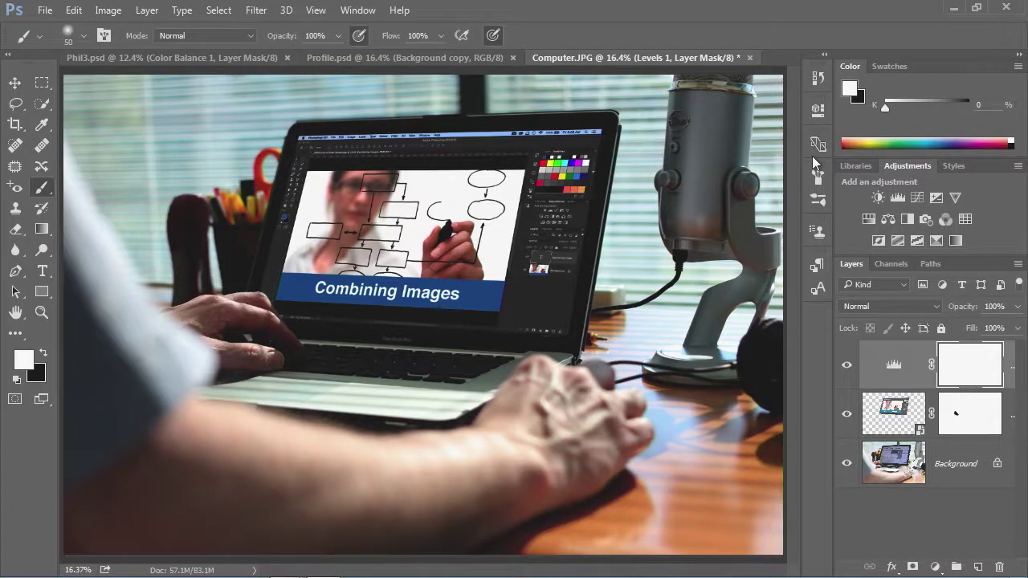
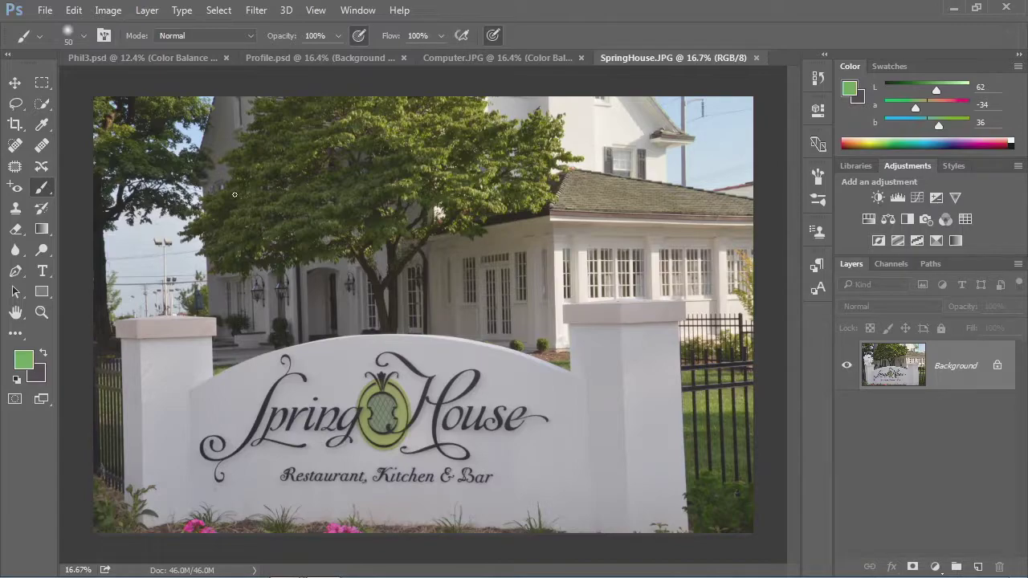
- Check SpringHouse.JPG's image dimensions in inches and its resolution, leaving the image size unchanged
left_click(108, 9)
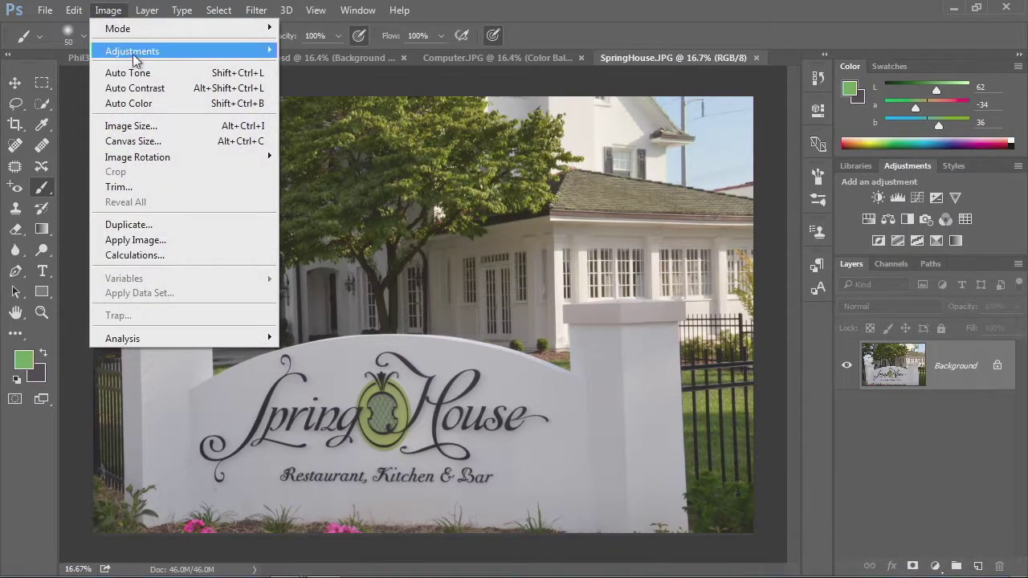
left_click(128, 126)
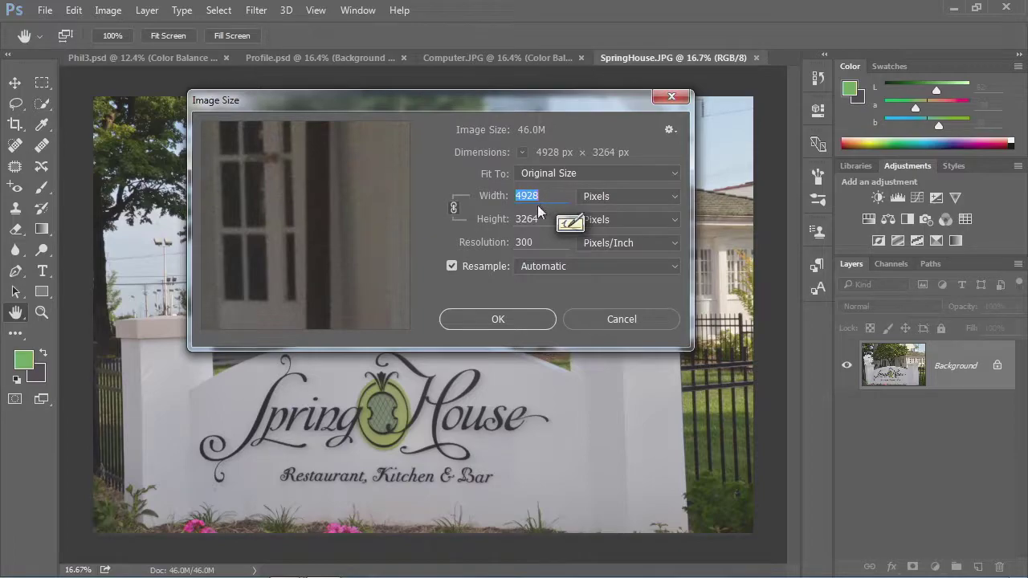
left_click(599, 197)
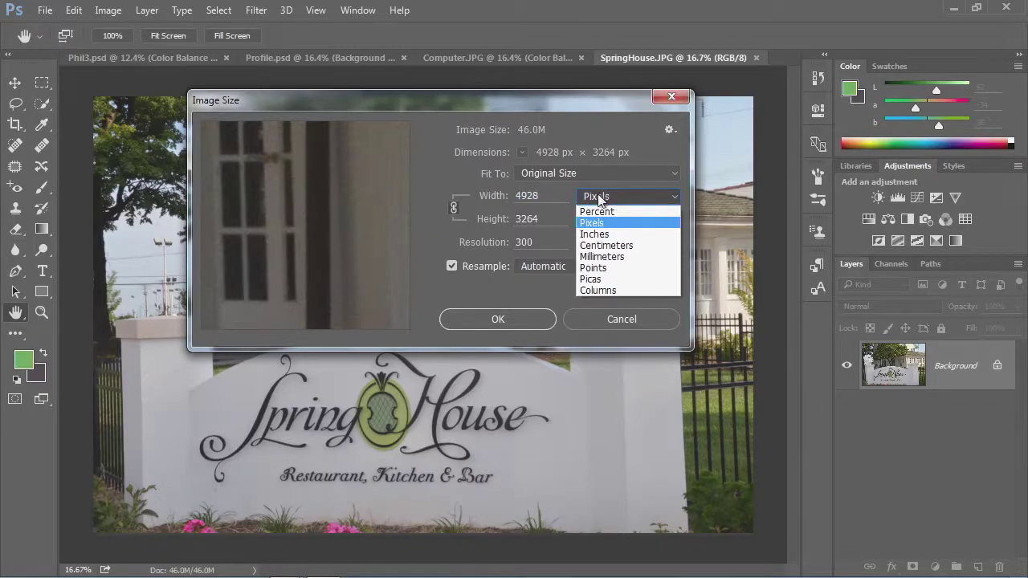
left_click(612, 234)
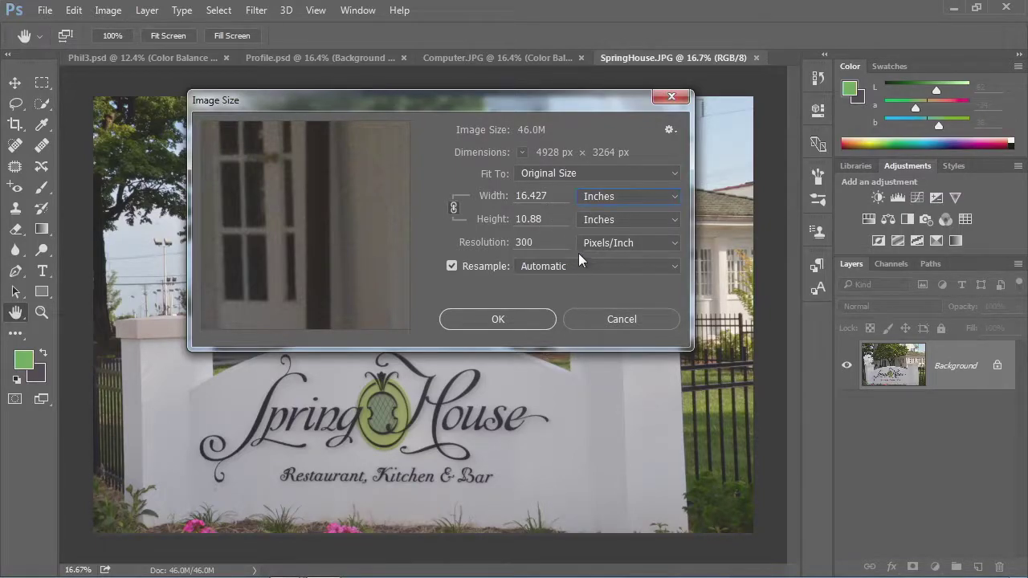
left_click_drag(546, 243, 513, 243)
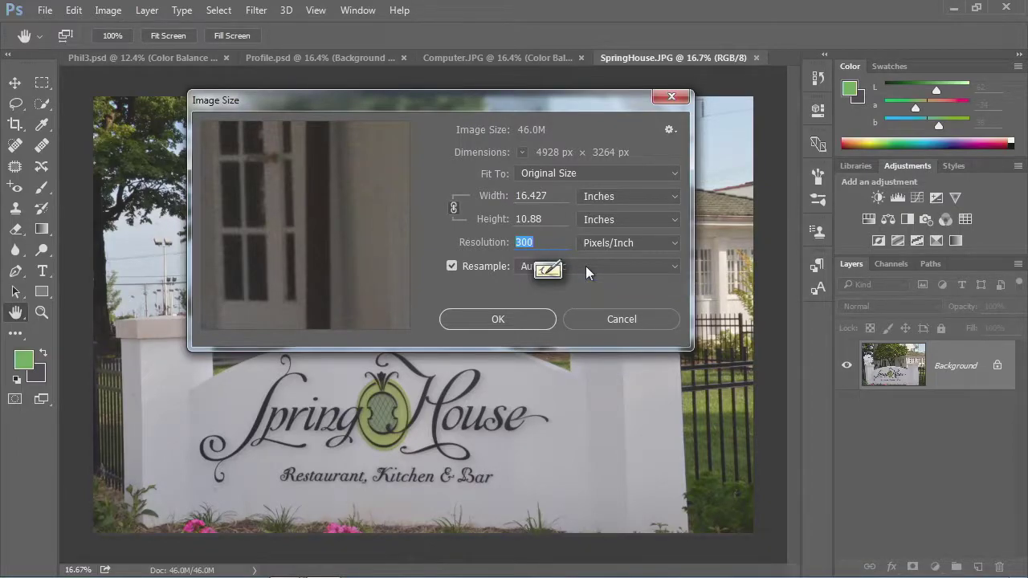
left_click(656, 320)
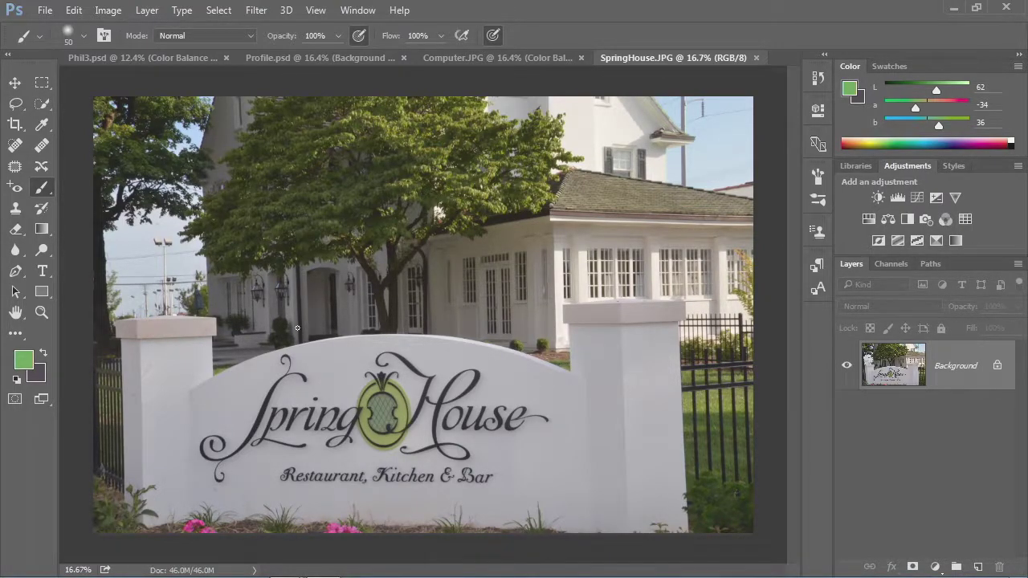
- Save SpringHouse.JPG in the PS_Sprint folder as a Photoshop file named SpringHouse_master.psd
left_click(44, 10)
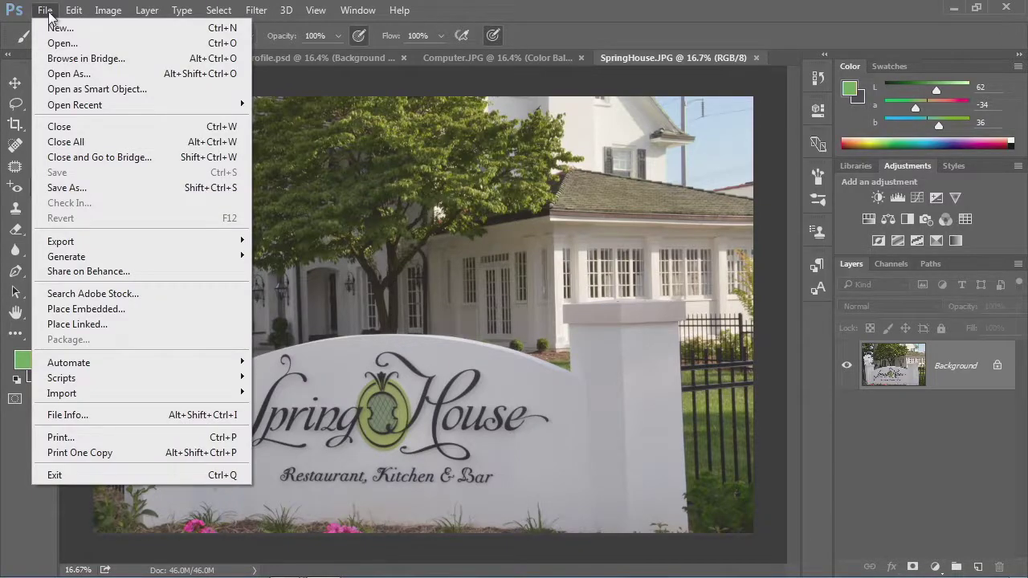
left_click(112, 188)
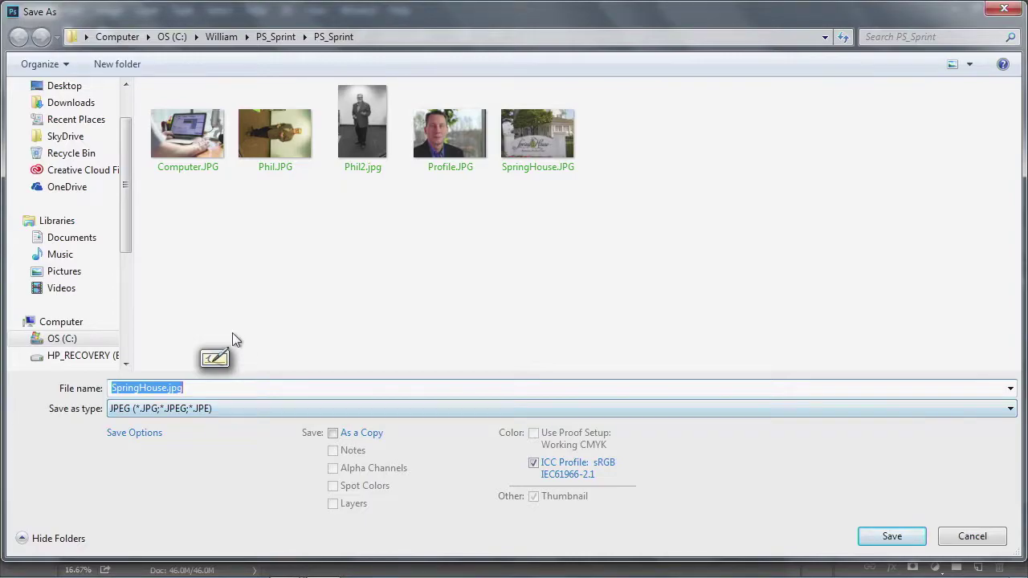
left_click(244, 409)
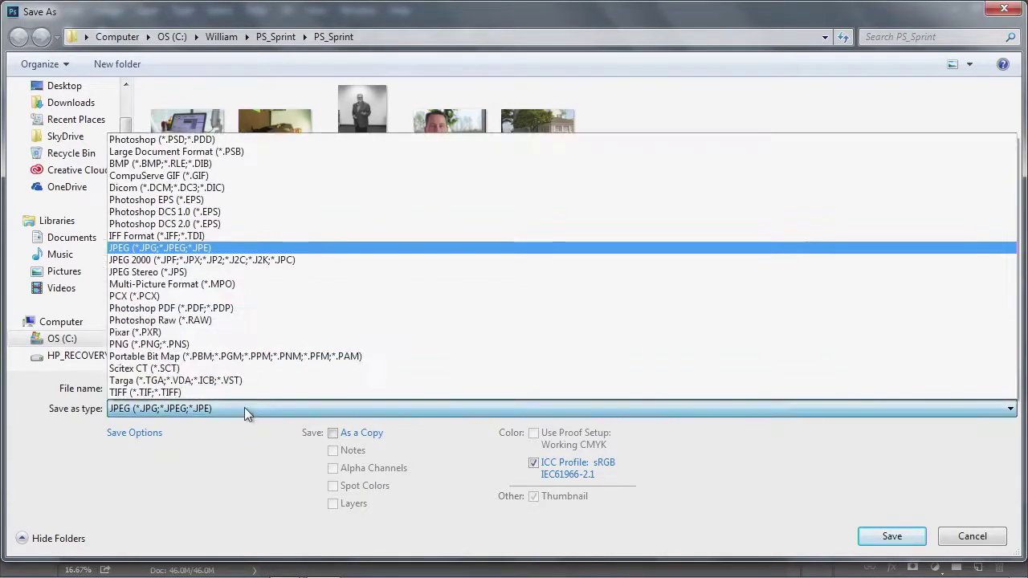
left_click(204, 142)
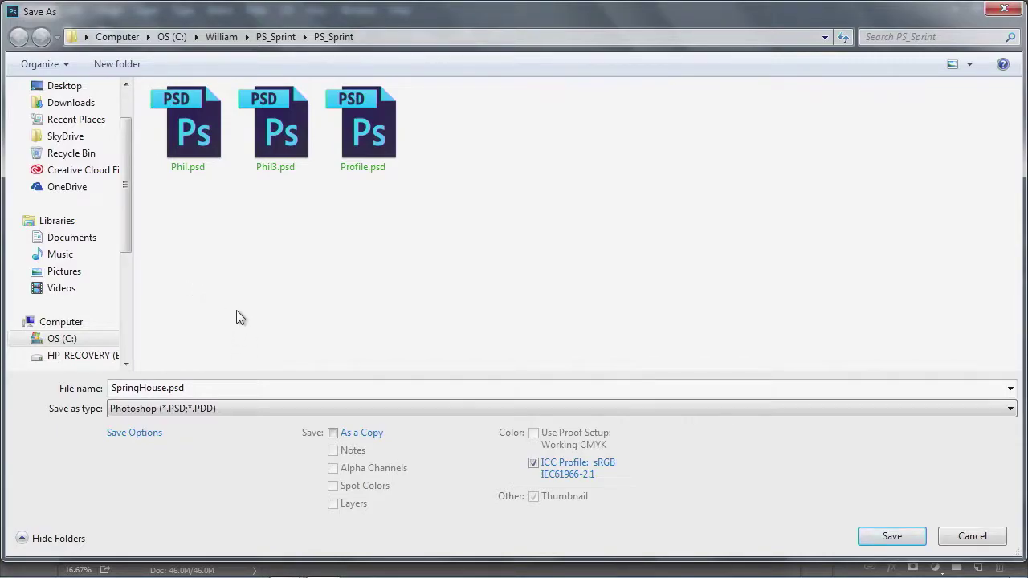
double_click(174, 392)
left_click(169, 389)
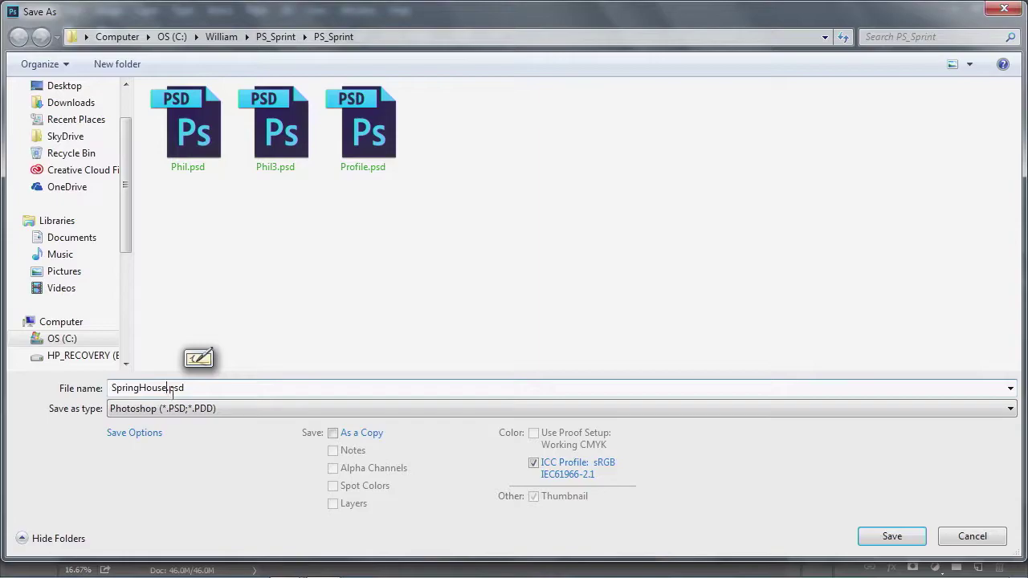
type("_")
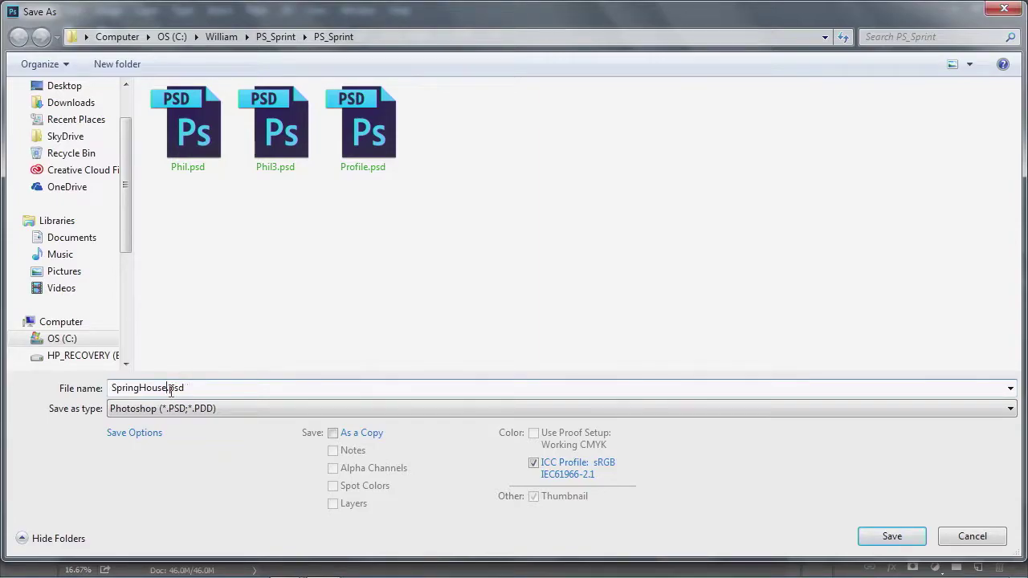
type("master")
left_click(877, 537)
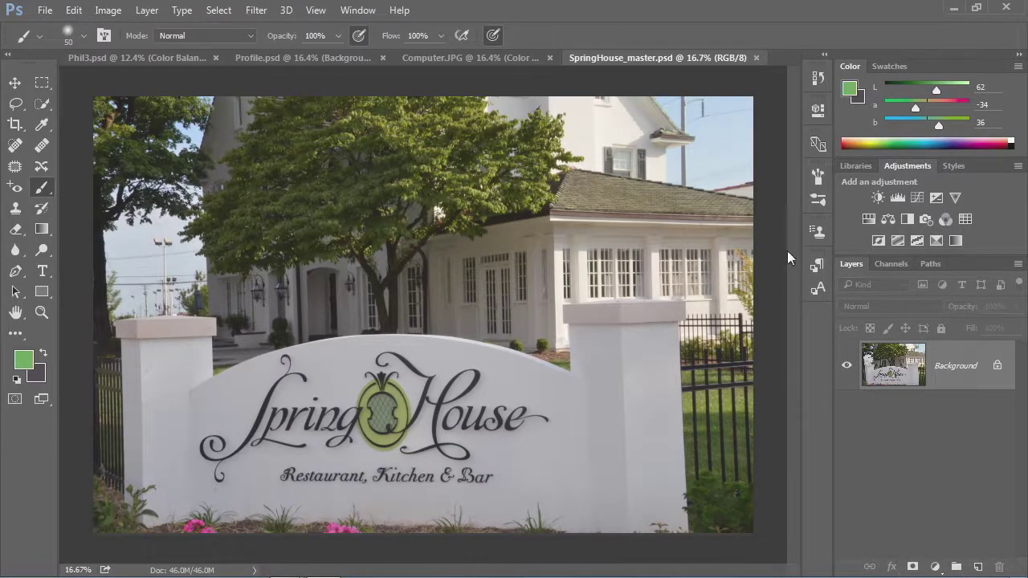
- Add an Exposure adjustment layer above the Background, delete its accidental duplicate, and set the exposure to +1.21
double_click(937, 199)
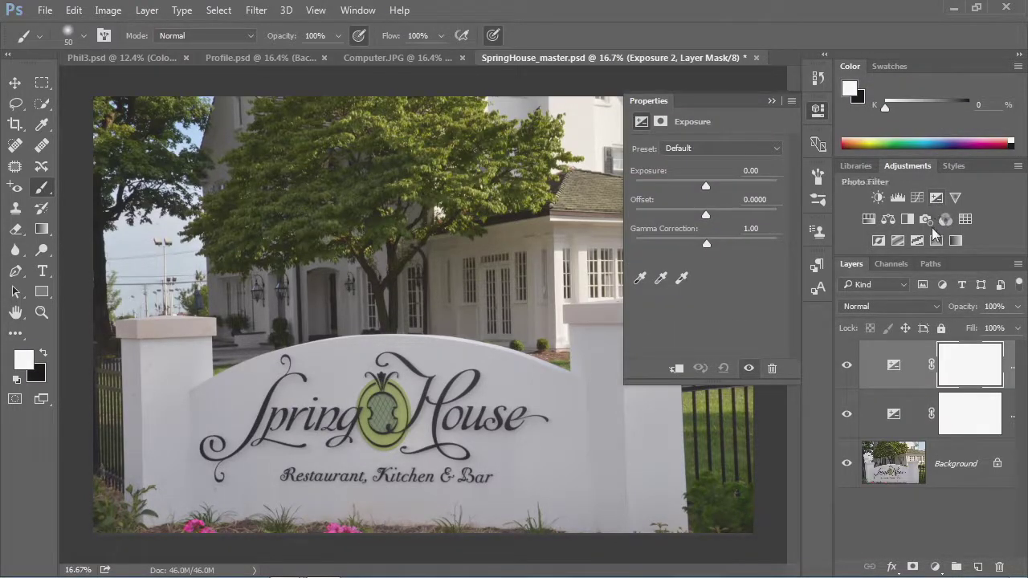
left_click_drag(931, 363, 999, 567)
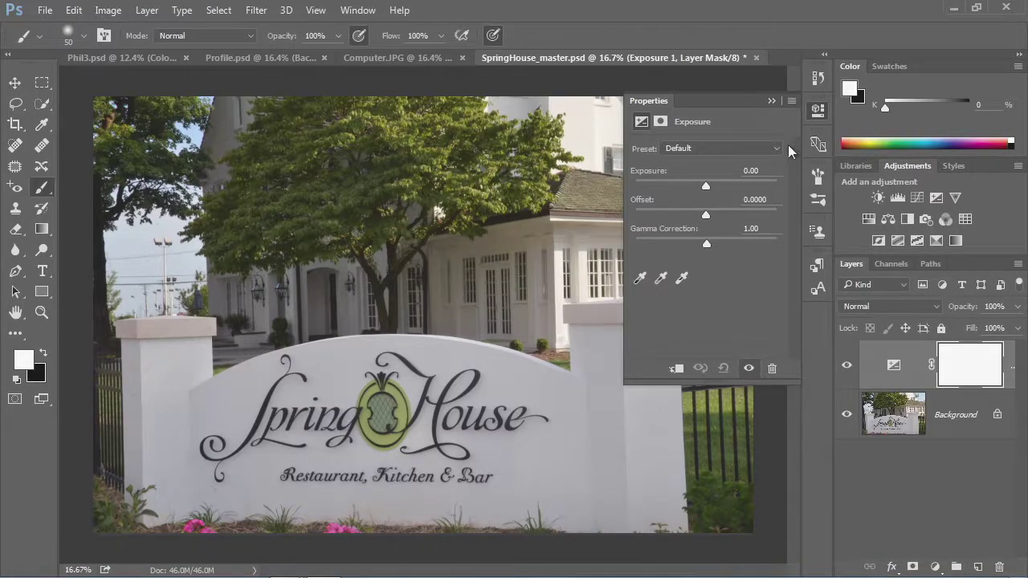
left_click_drag(709, 186, 744, 188)
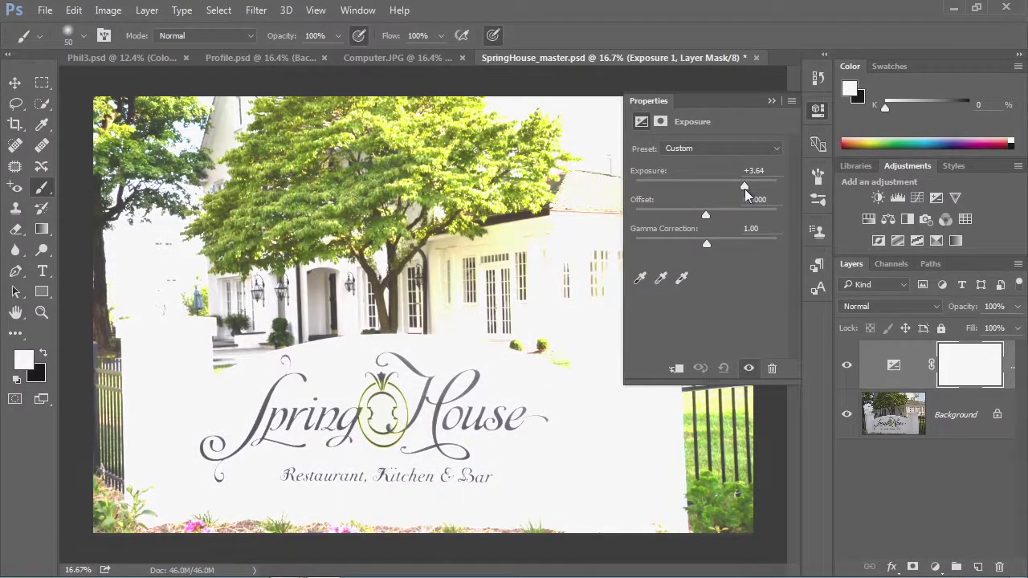
left_click_drag(746, 189, 706, 186)
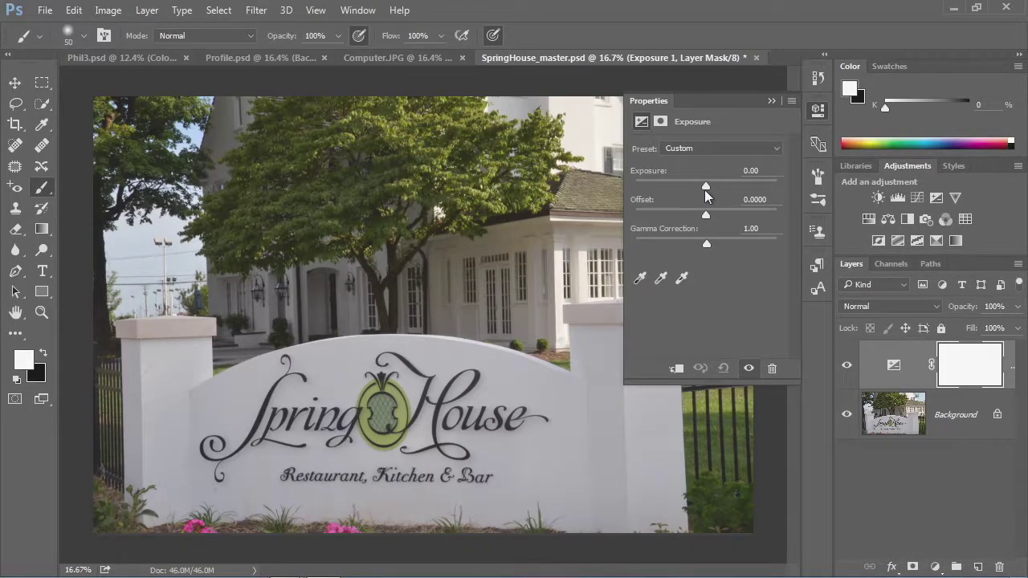
left_click_drag(705, 185, 711, 184)
left_click_drag(714, 183, 719, 184)
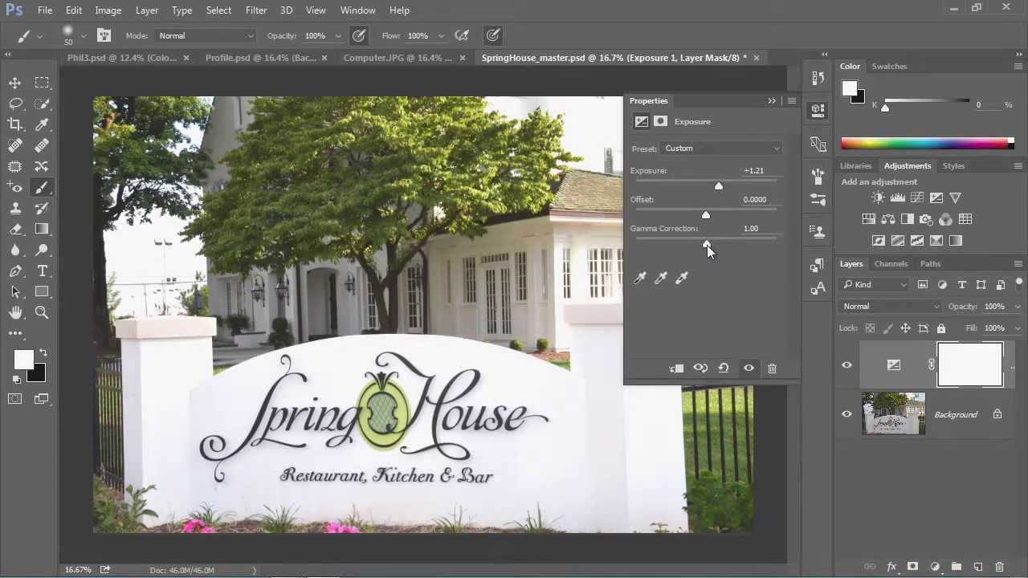
- Compare the photo with the Exposure adjustment hidden and refine it to exposure +0.98 and gamma correction 0.87
left_click_drag(706, 244, 667, 236)
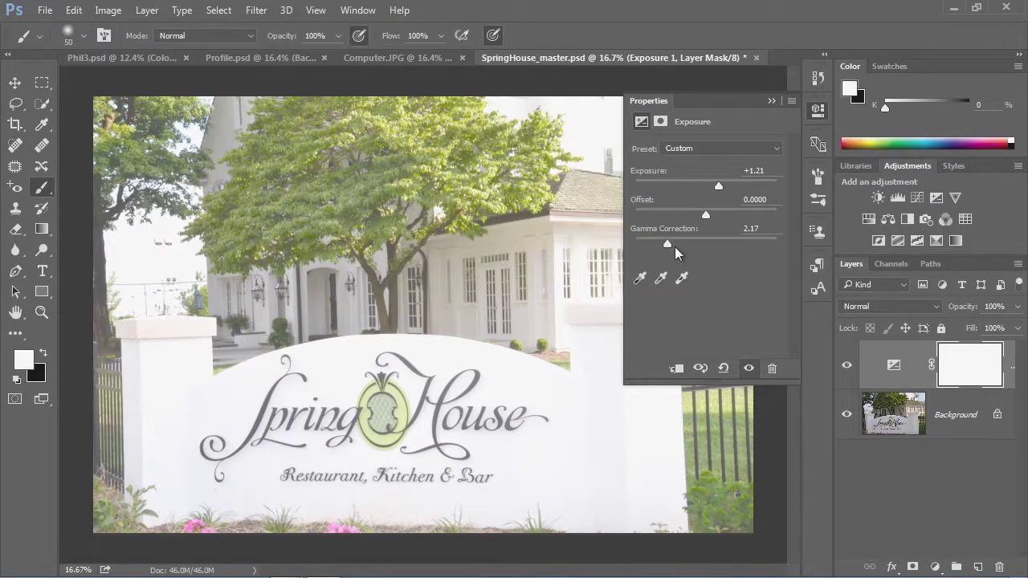
left_click_drag(671, 242, 706, 239)
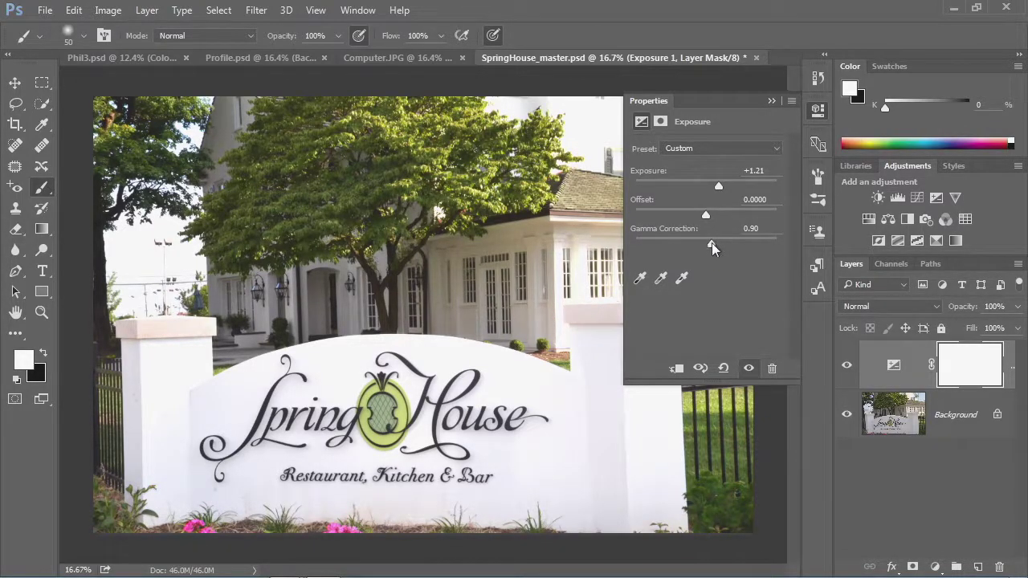
left_click_drag(712, 243, 714, 241)
left_click(749, 371)
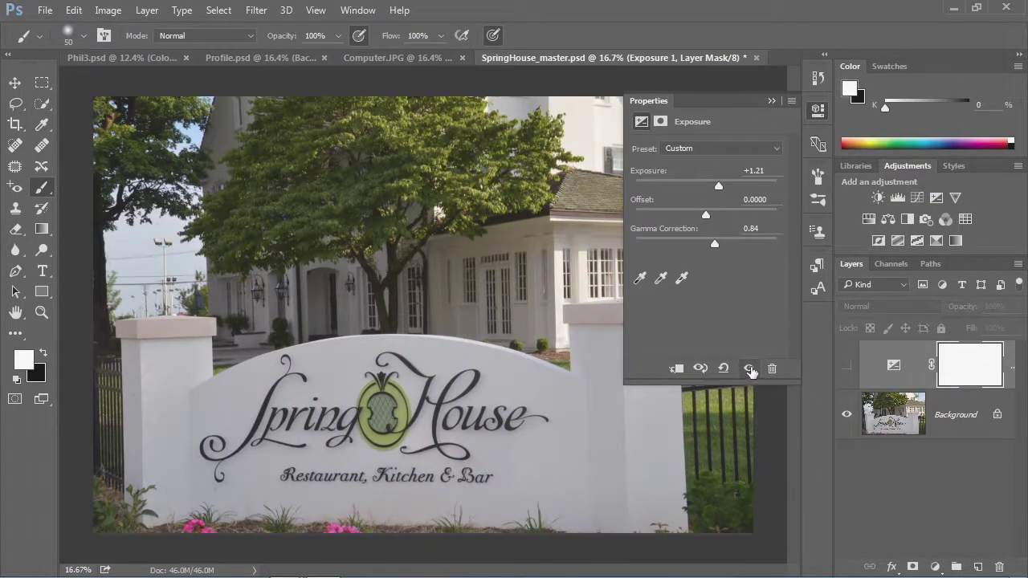
left_click(749, 369)
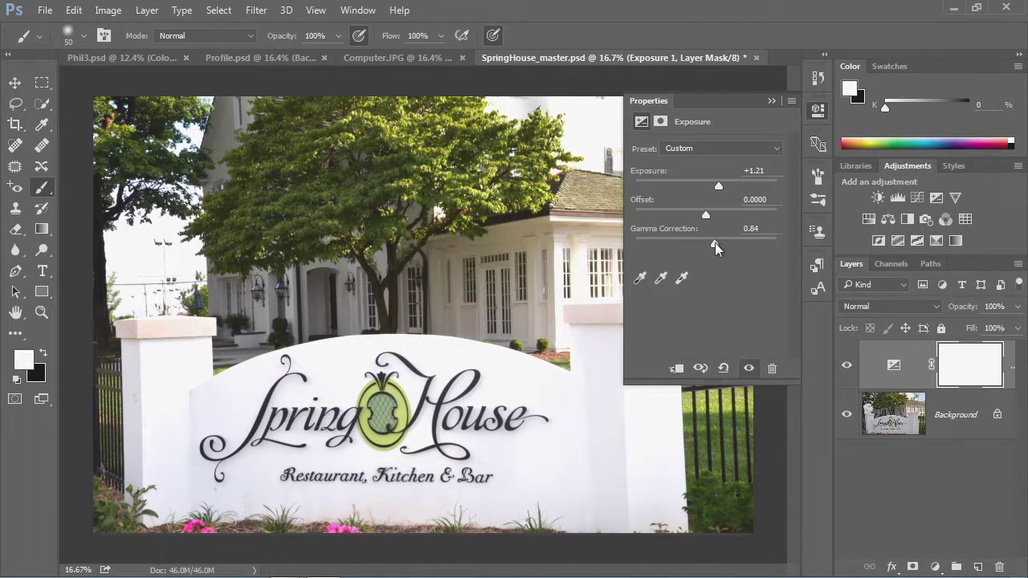
left_click_drag(718, 185, 715, 185)
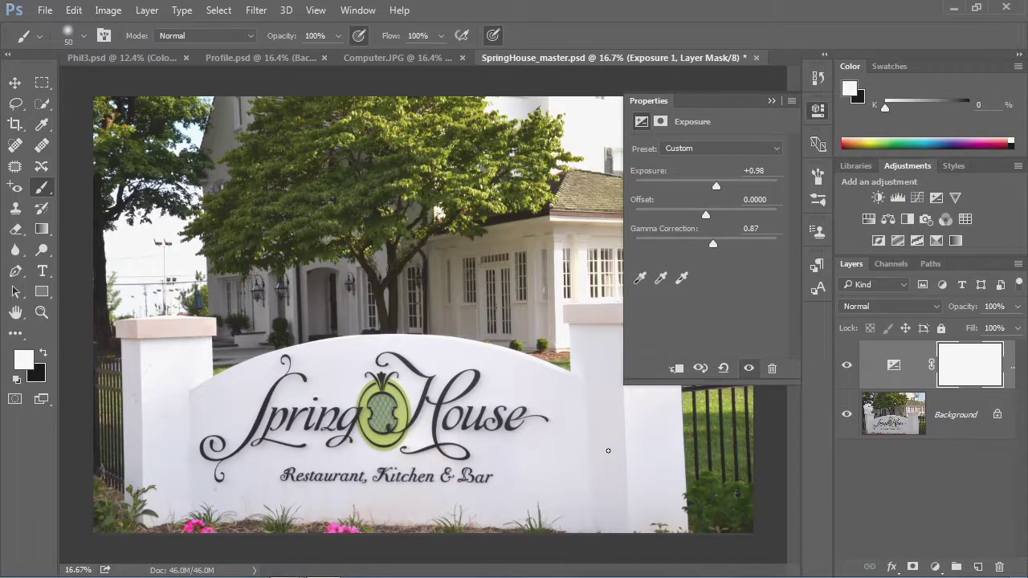
left_click(818, 111)
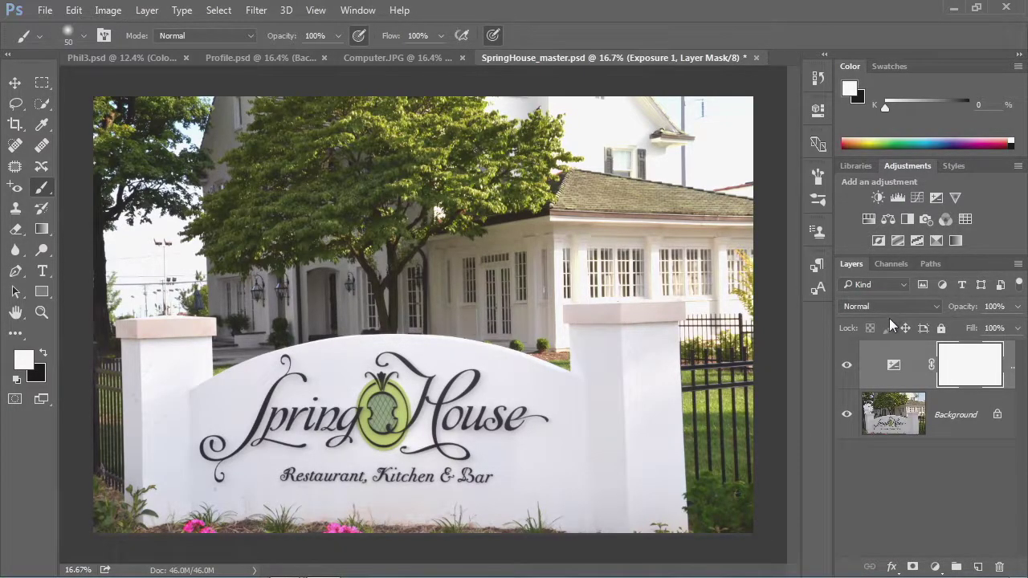
- Add a Levels adjustment layer, try sampling its white point from the house and the left sign pillar's cap, and reset the adjustment
left_click(897, 198)
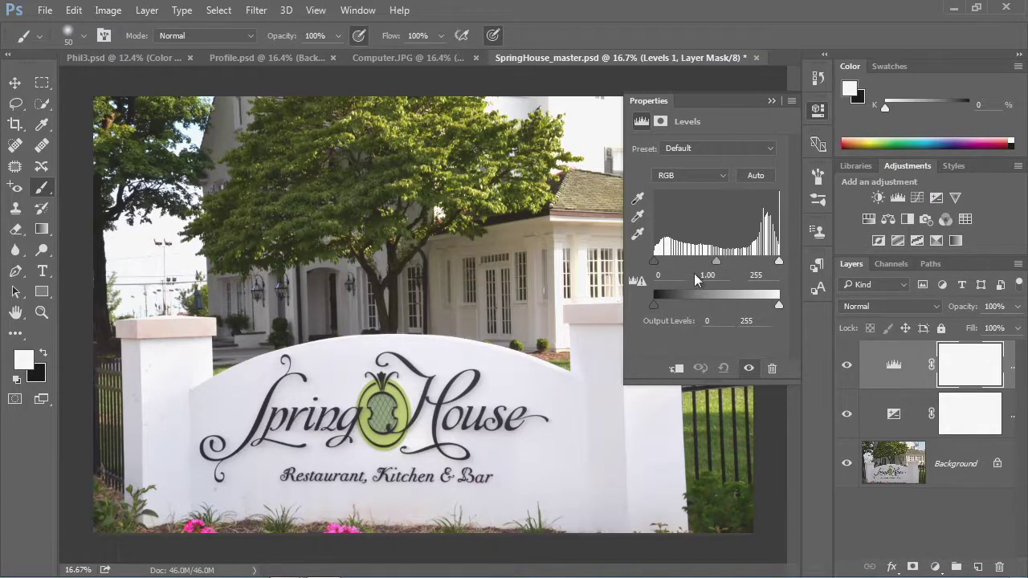
left_click(637, 235)
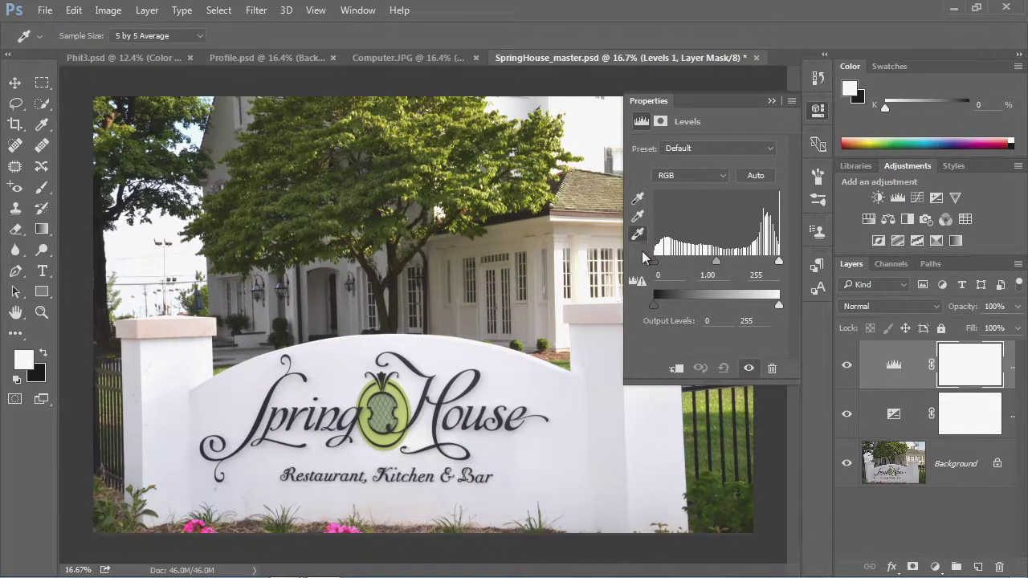
left_click(598, 118)
left_click(187, 322)
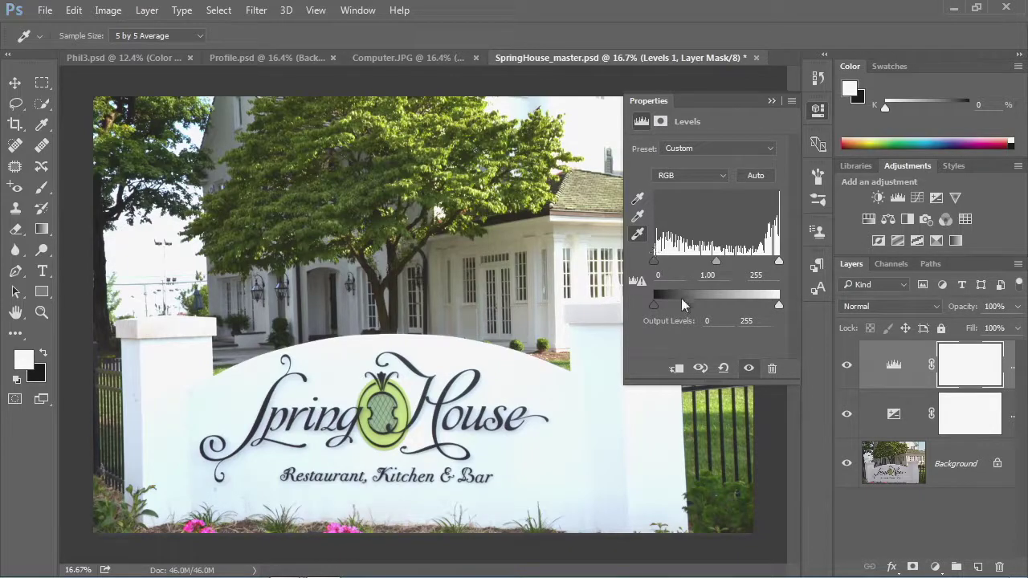
left_click(723, 368)
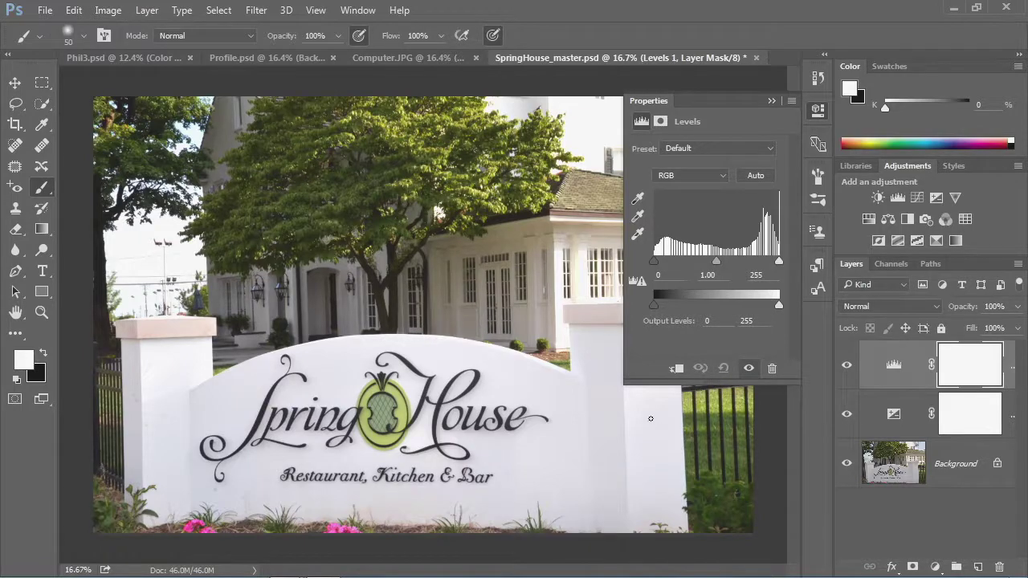
- Set the Levels white point by sampling the bright upper wall of the house beside the tree
left_click(637, 234)
left_click(602, 146)
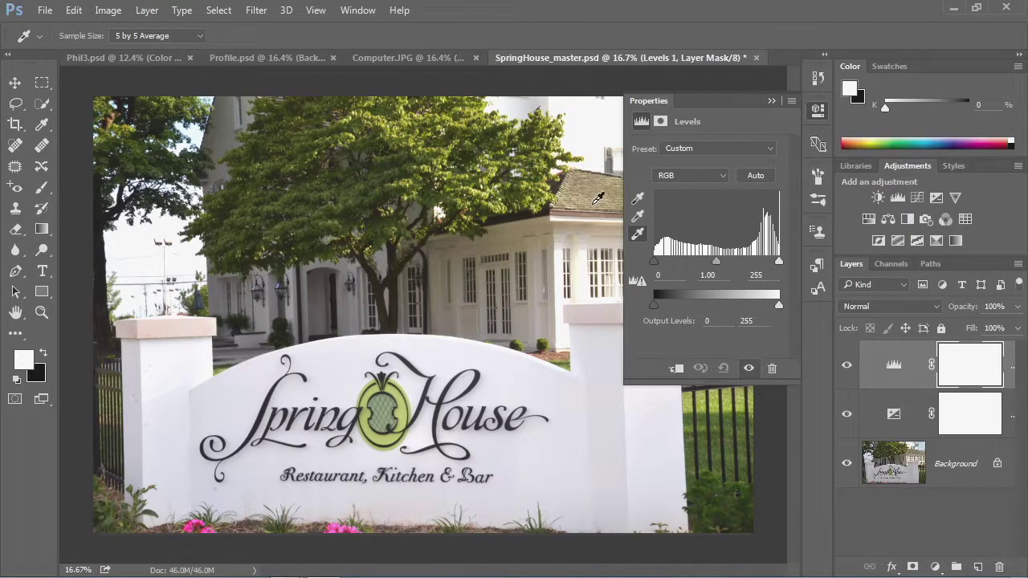
left_click(820, 108)
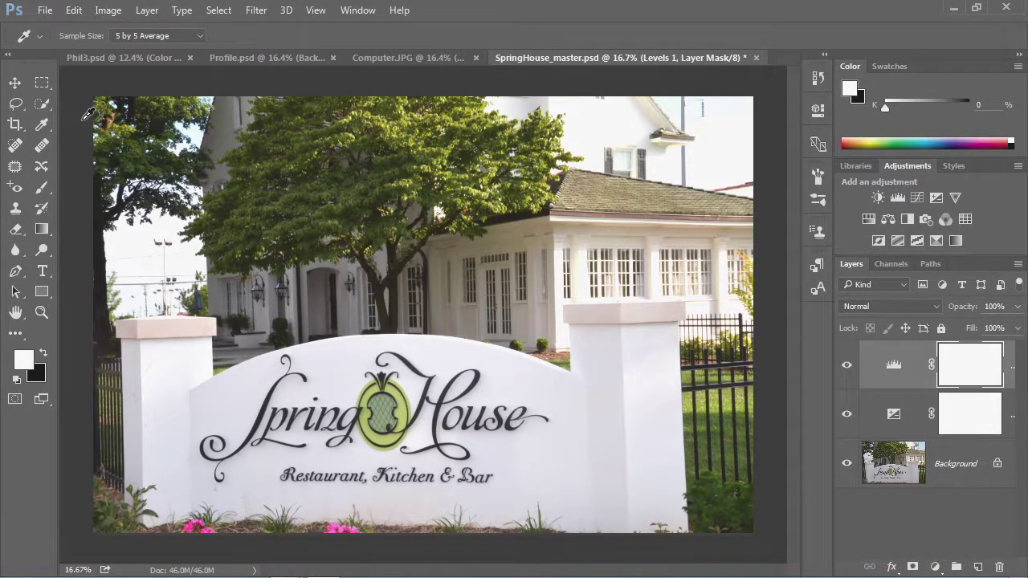
- Select the trees and shaded house front behind the sign with the Polygonal Lasso, following the sign's arch and left pillar
left_click(16, 104)
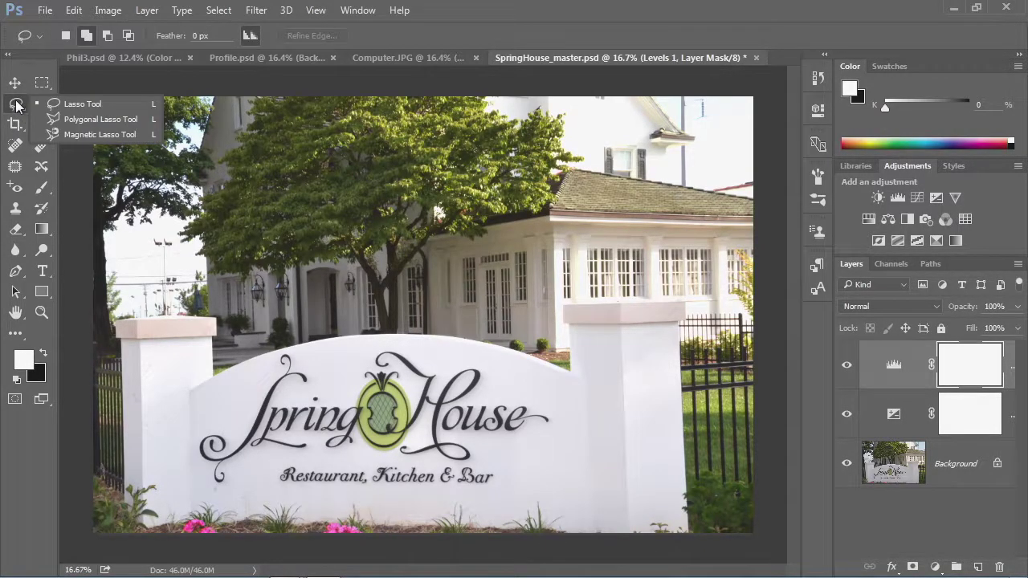
left_click(97, 121)
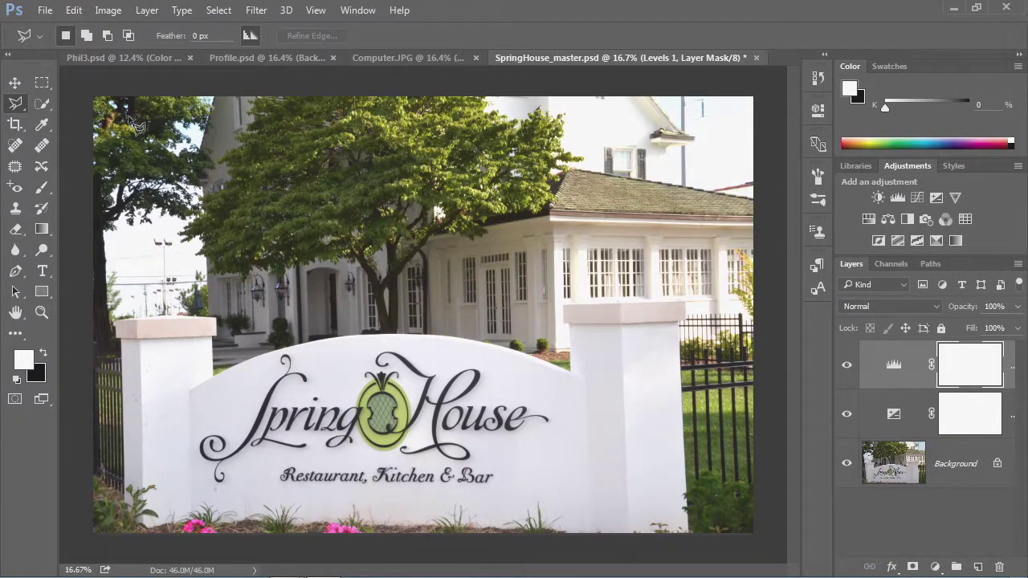
left_click(95, 98)
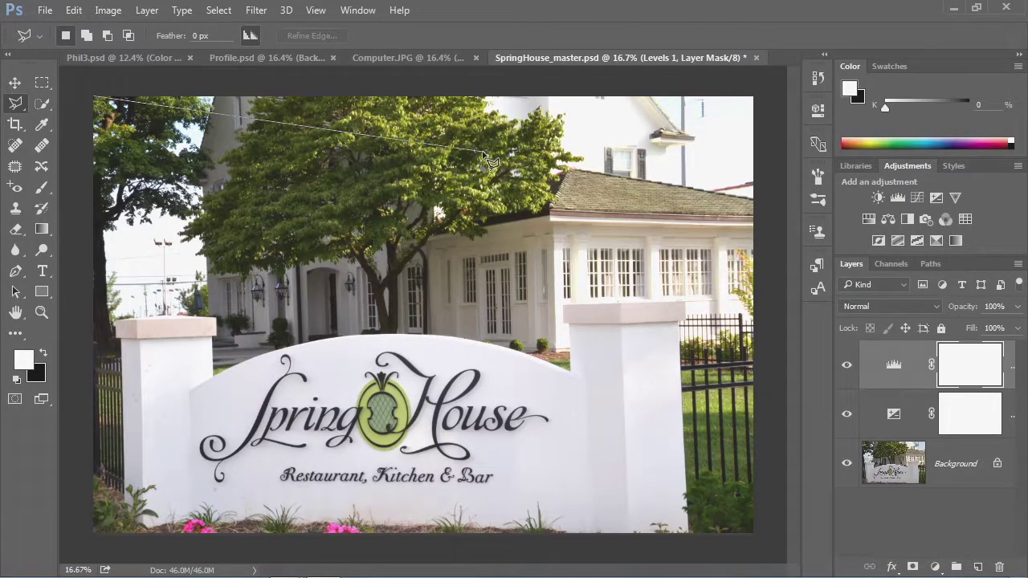
left_click(485, 96)
left_click(563, 149)
left_click(548, 213)
left_click(555, 346)
left_click(481, 340)
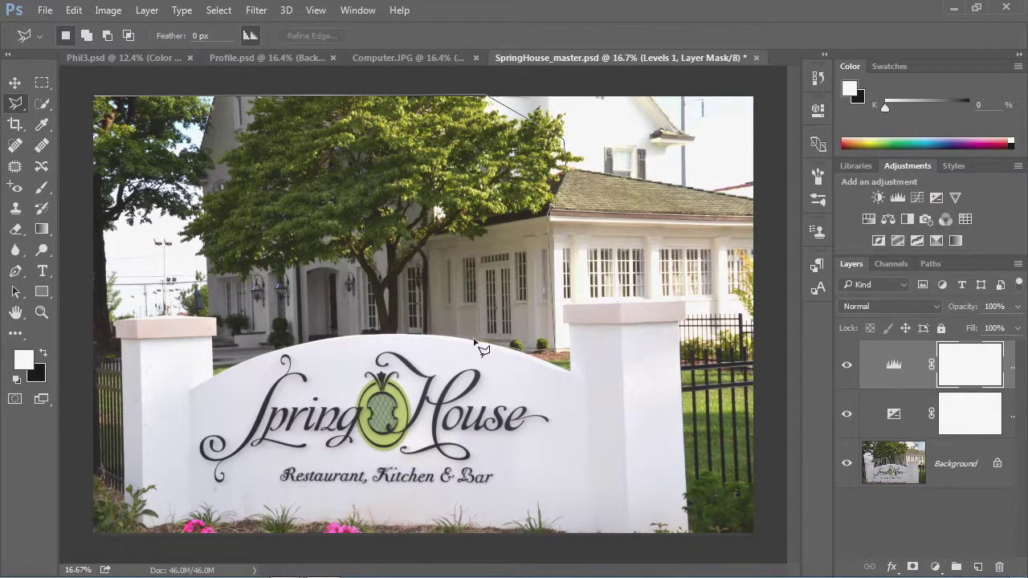
left_click(402, 334)
left_click(359, 335)
left_click(282, 347)
left_click(115, 318)
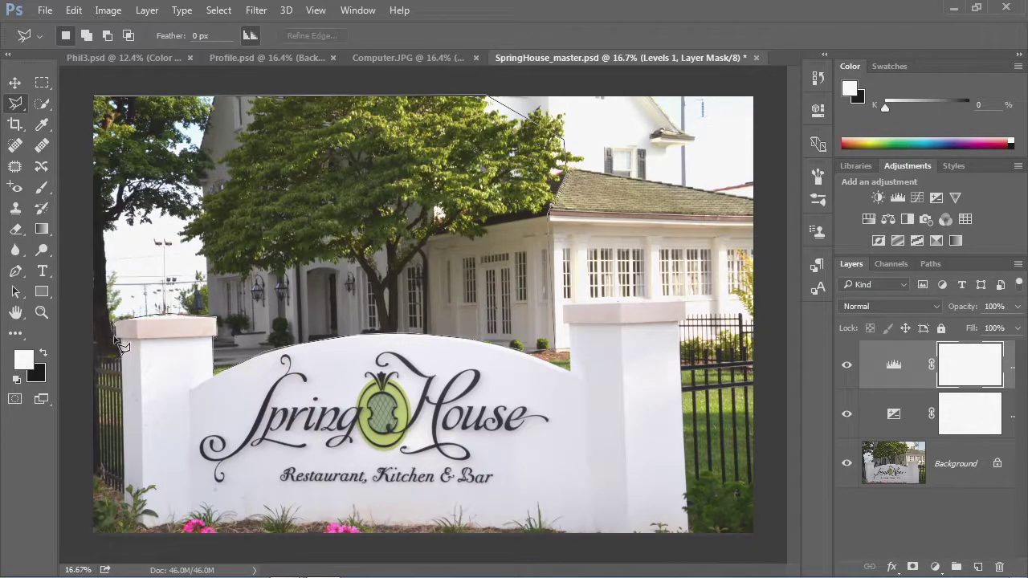
left_click(120, 381)
left_click(98, 100)
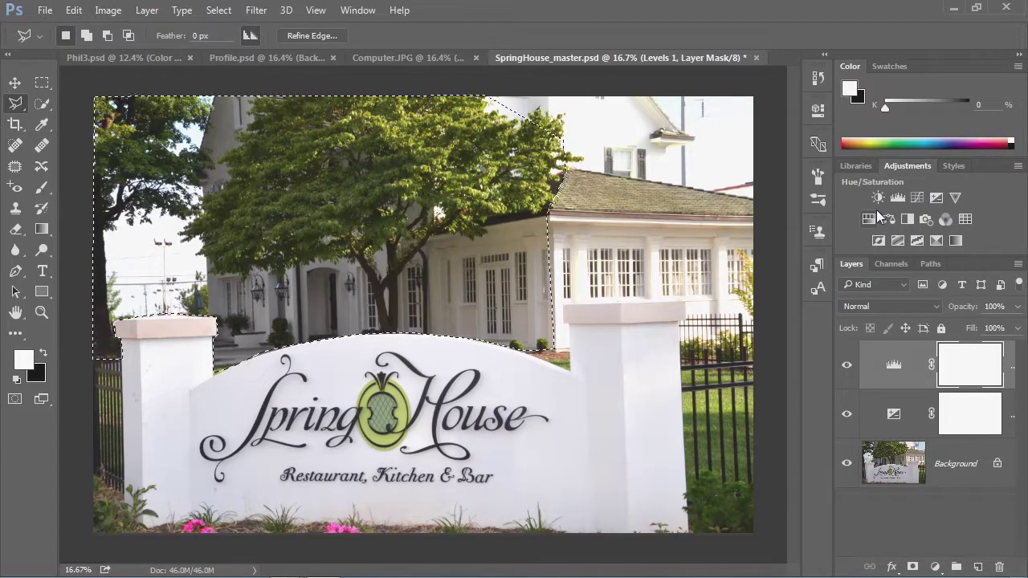
- Add a Curves adjustment layer masked to the selection, try darkening and reshaping the curve, and reset it to default
left_click(917, 196)
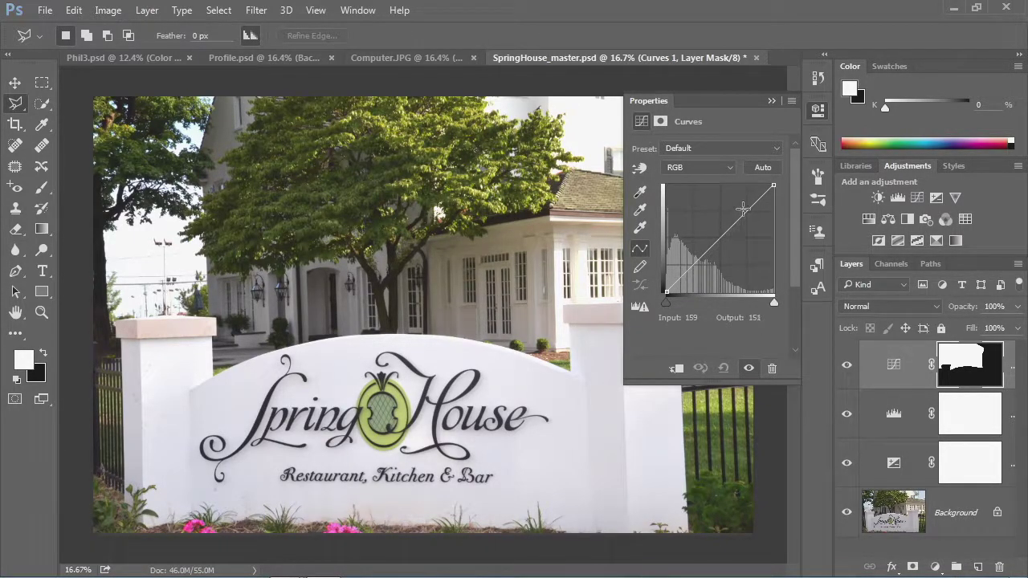
mouse_move(722, 237)
left_mouse_down()
mouse_move(713, 209)
mouse_move(726, 256)
left_mouse_up()
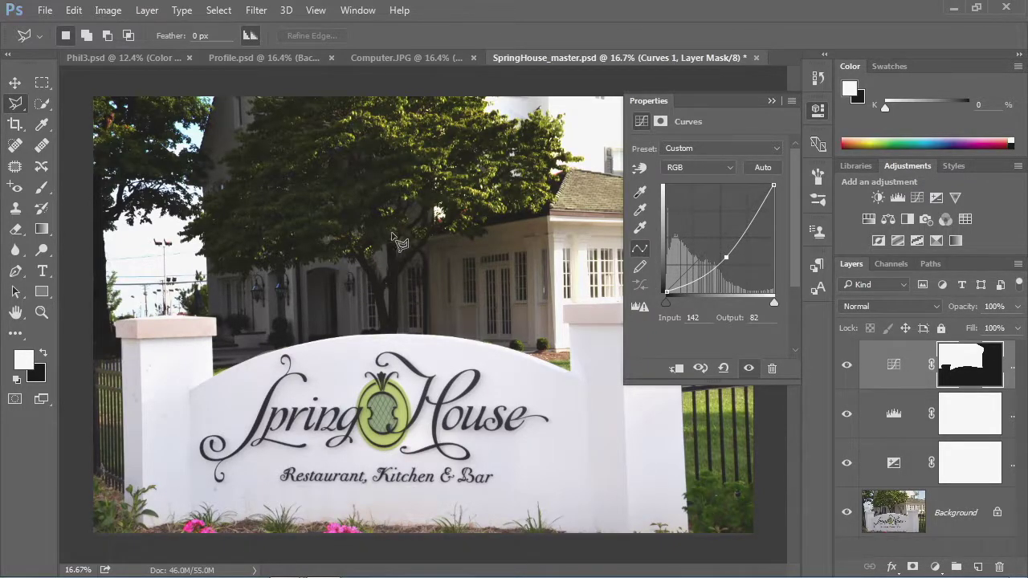
left_click_drag(727, 257, 694, 242)
left_click_drag(739, 197, 739, 246)
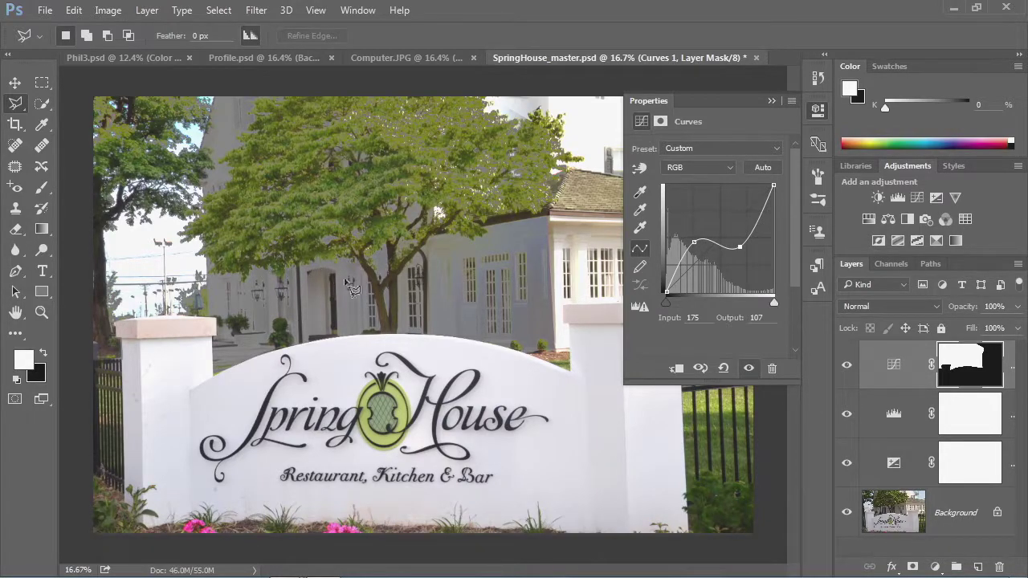
left_click(724, 369)
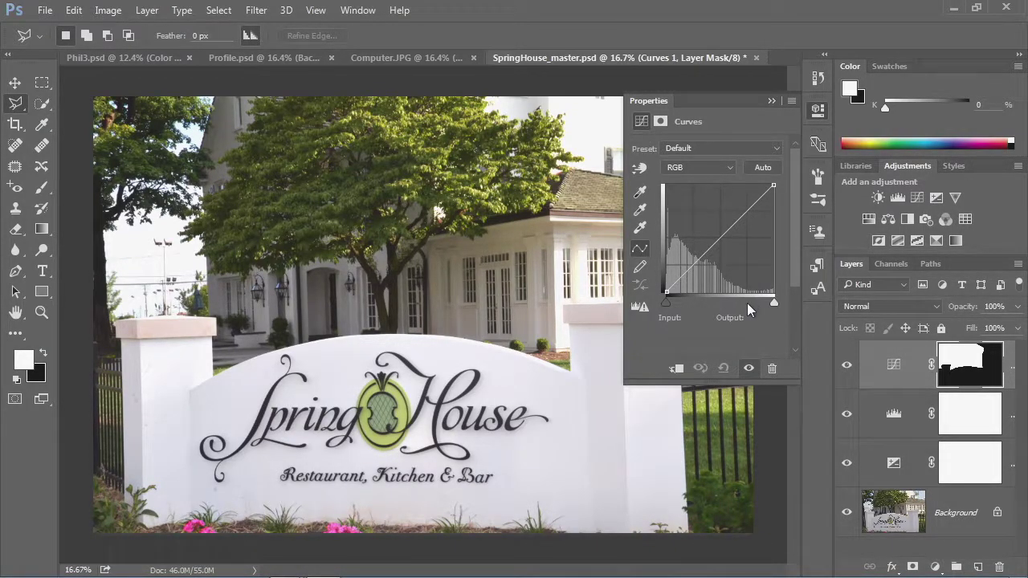
- Brighten the masked house and trees with the on-image Curves adjustment, trying a much darker midtone before raising it back
left_click(641, 168)
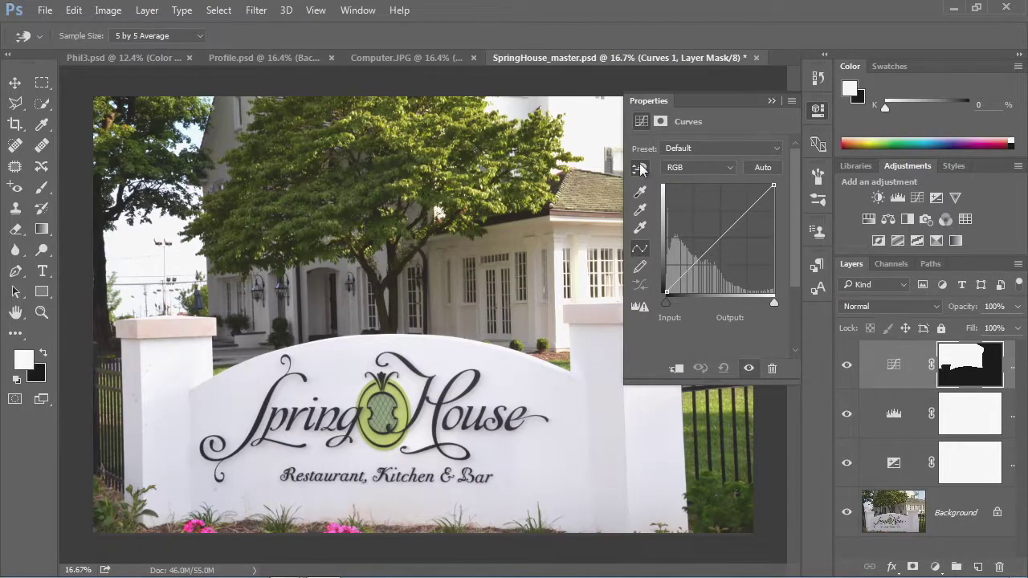
left_click(640, 169)
mouse_move(229, 129)
left_mouse_down()
mouse_move(226, 160)
mouse_move(223, 113)
left_mouse_up()
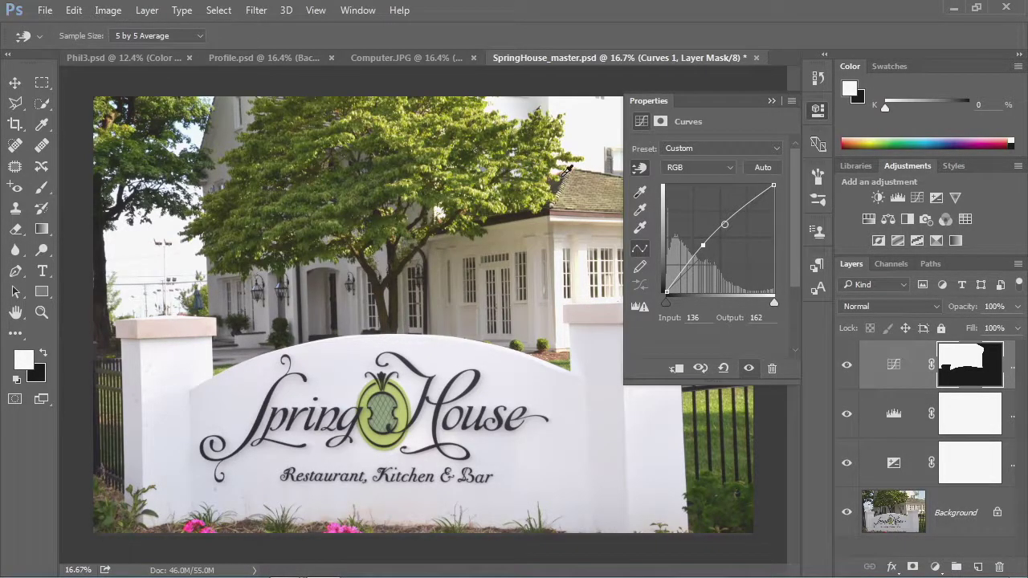
left_click(487, 191)
left_click_drag(487, 191, 492, 243)
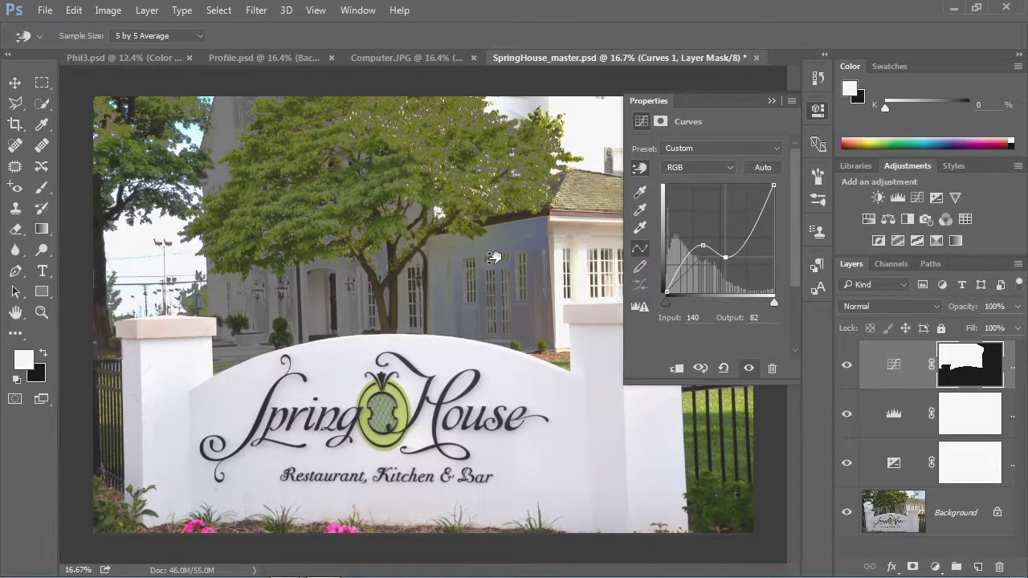
left_click_drag(492, 257, 491, 199)
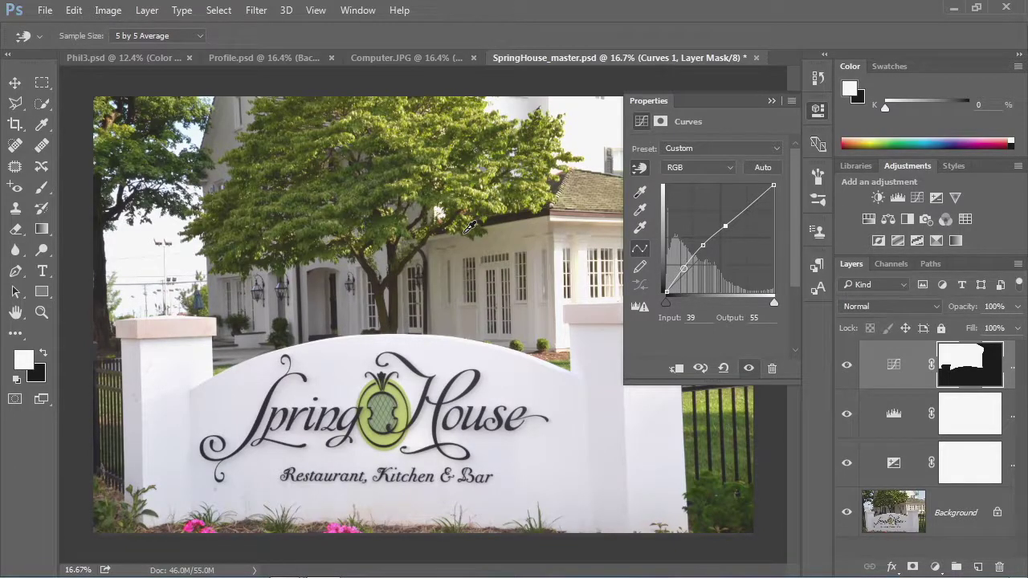
left_click(819, 112)
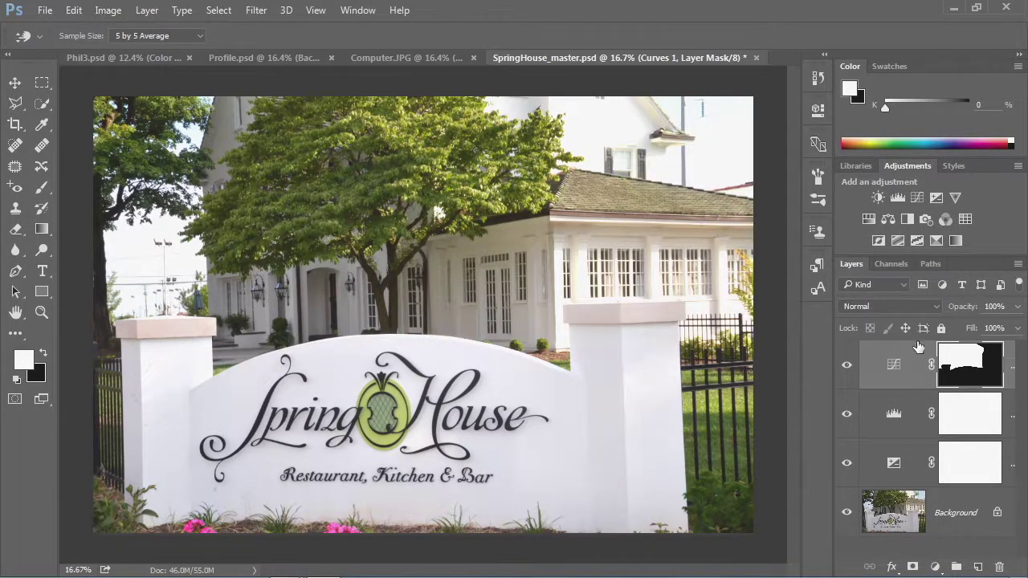
- Compare the photo with the Curves adjustment layer hidden and shown
left_click(849, 364)
left_click(849, 367)
left_click(850, 367)
left_click(849, 367)
left_click(849, 368)
left_click(848, 370)
- Create a new empty layer directly above the Background layer, beneath the adjustment layers
left_click_drag(735, 205, 660, 106)
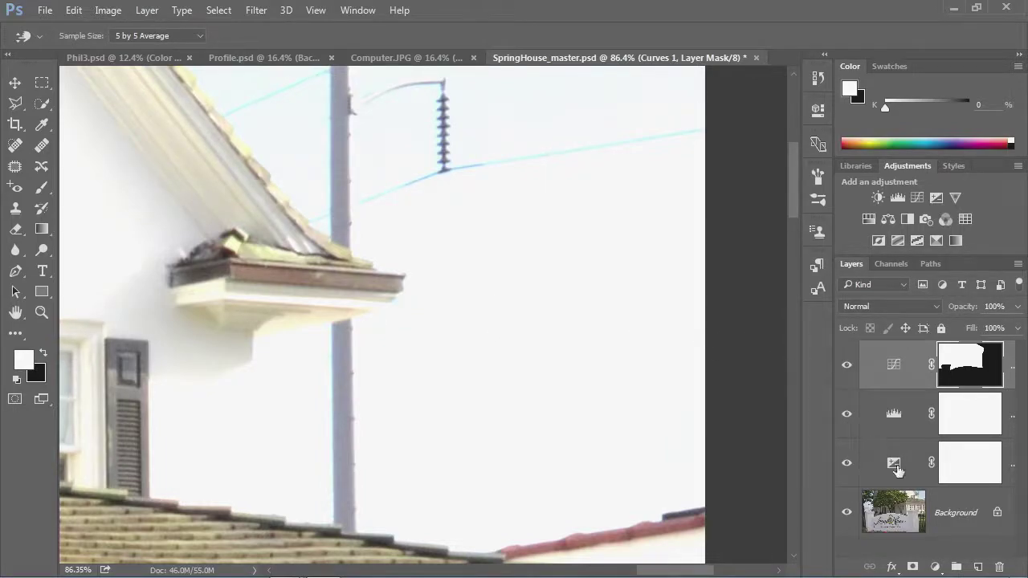
left_click(960, 503)
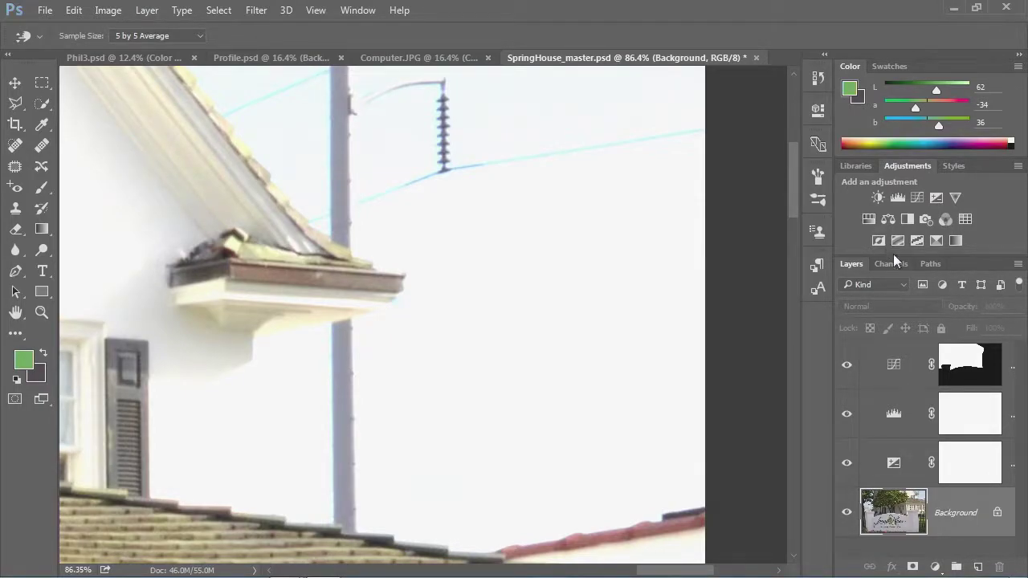
left_click_drag(929, 502, 979, 569)
left_click(979, 570)
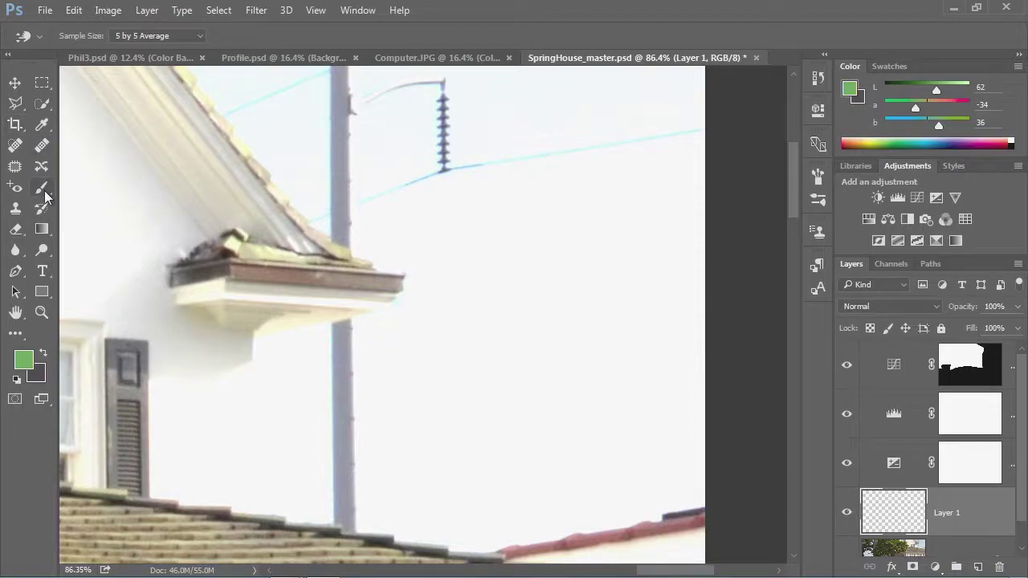
- Try to remove the insulator beside the utility pole with the Healing Brush, sampling only the current layer
left_click(44, 149)
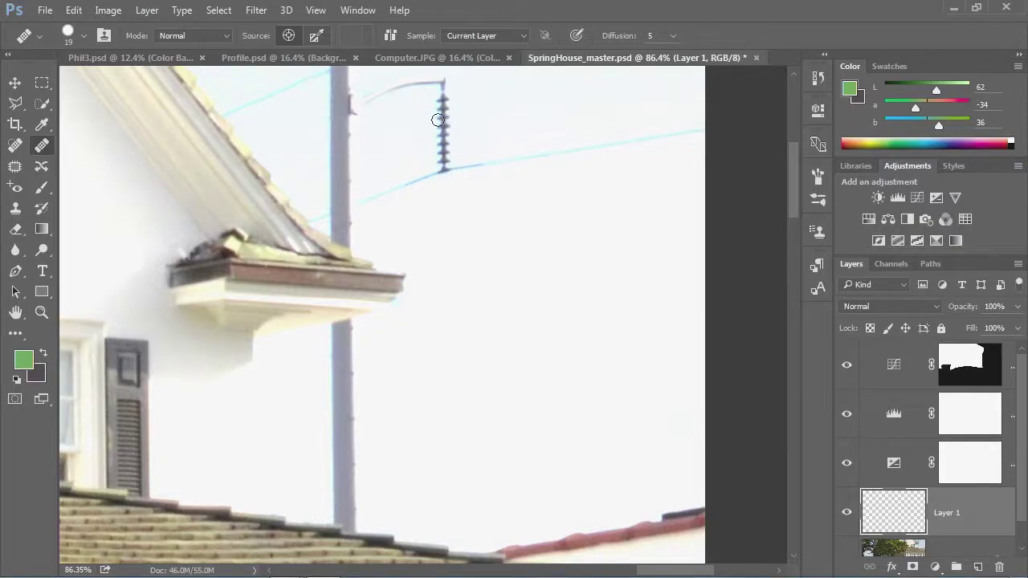
left_click(443, 156, "alt")
left_click_drag(430, 138, 437, 148)
mouse_move(441, 113)
left_mouse_down()
mouse_move(441, 103)
mouse_move(446, 165)
left_mouse_up()
left_click_drag(444, 110, 456, 173)
- Set the Healing Brush to sample Current & Below and paint sky over the insulator hanging beside the utility pole
left_click(523, 33)
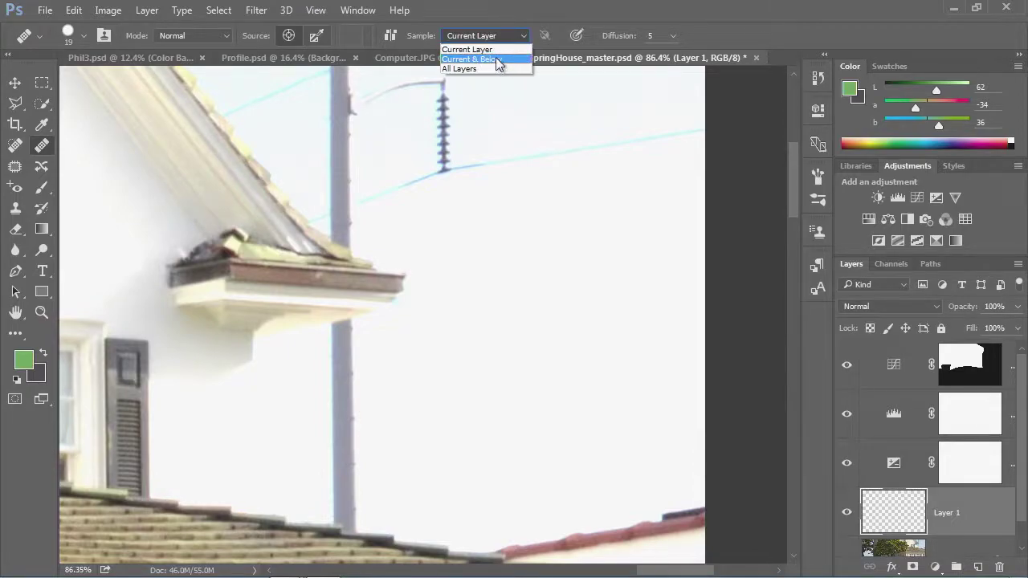
left_click(498, 60)
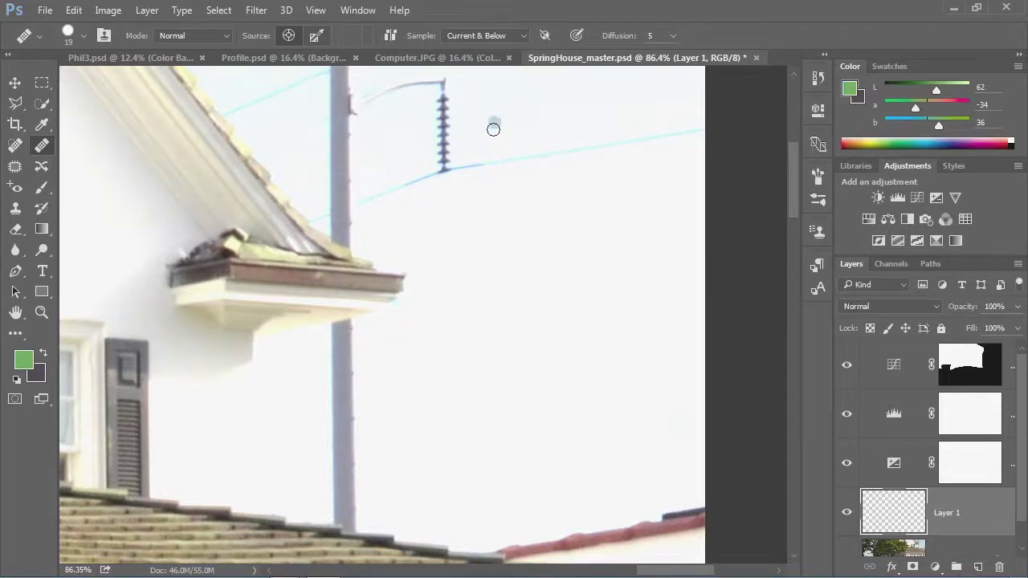
mouse_move(441, 110)
left_mouse_down()
mouse_move(441, 94)
mouse_move(438, 147)
left_mouse_up()
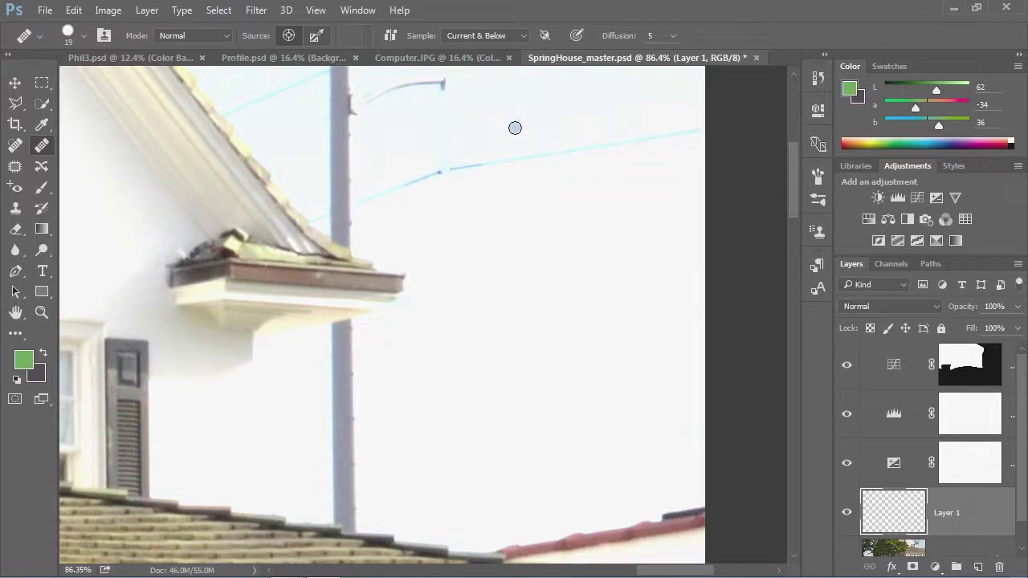
mouse_move(494, 143)
left_mouse_down()
mouse_move(478, 108)
mouse_move(472, 115)
mouse_move(500, 153)
left_mouse_up()
left_click(479, 142)
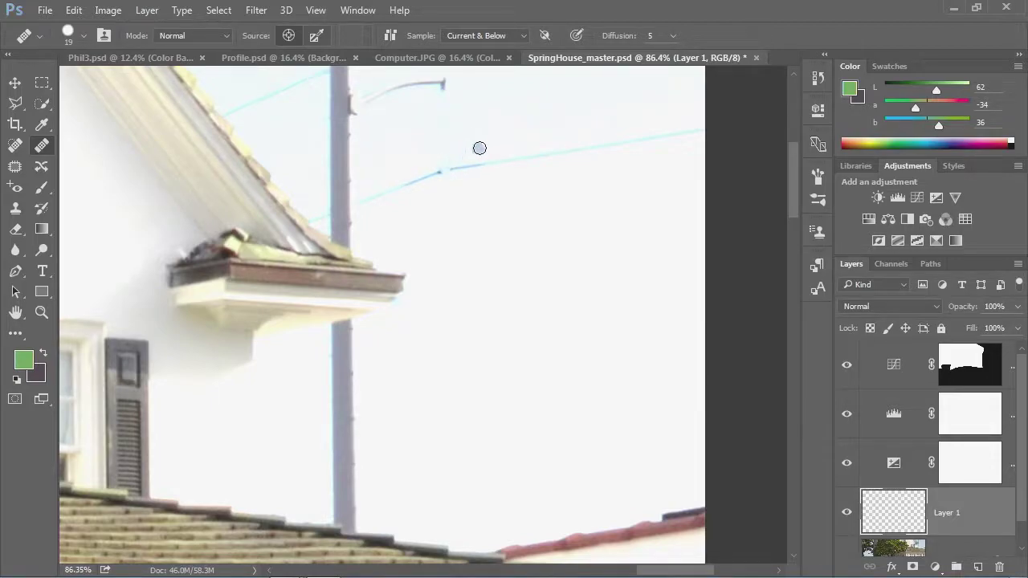
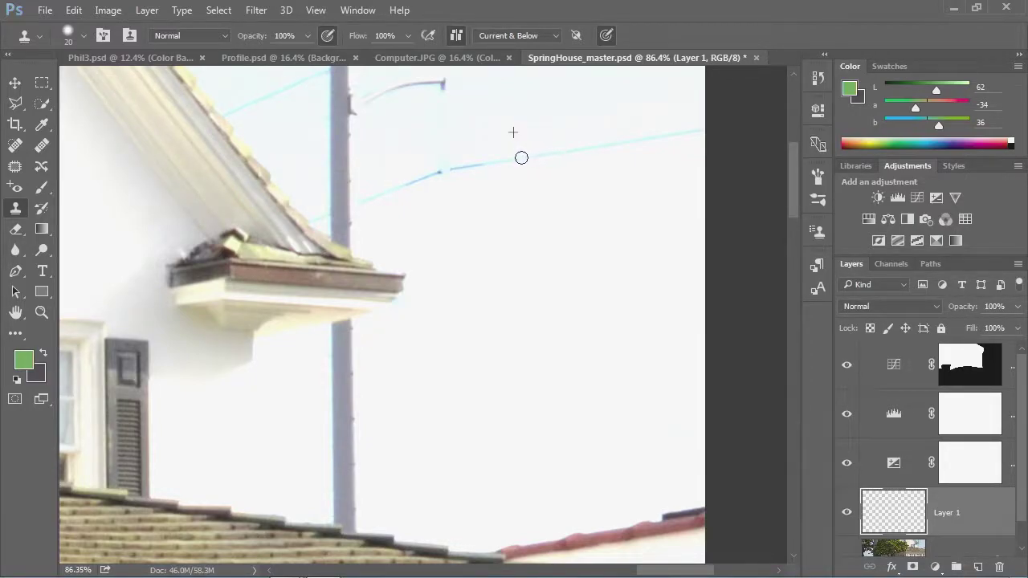
- Clone sky over the power line beside the utility pole and over the pole section just above the roof corner
mouse_move(496, 163)
left_mouse_down()
mouse_move(452, 169)
mouse_move(511, 162)
left_mouse_up()
mouse_move(671, 131)
left_mouse_down()
mouse_move(697, 129)
mouse_move(680, 133)
left_mouse_up()
mouse_move(441, 184)
left_mouse_down()
mouse_move(441, 168)
mouse_move(380, 195)
left_mouse_up()
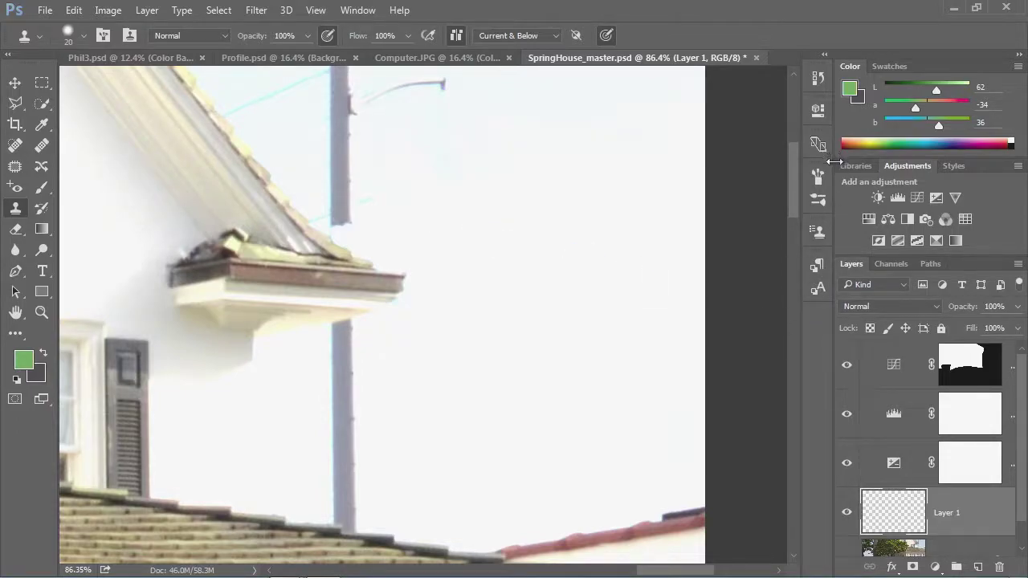
- Heal away the upper wire crossing the sky between the gable roof and the utility pole
left_click(41, 146)
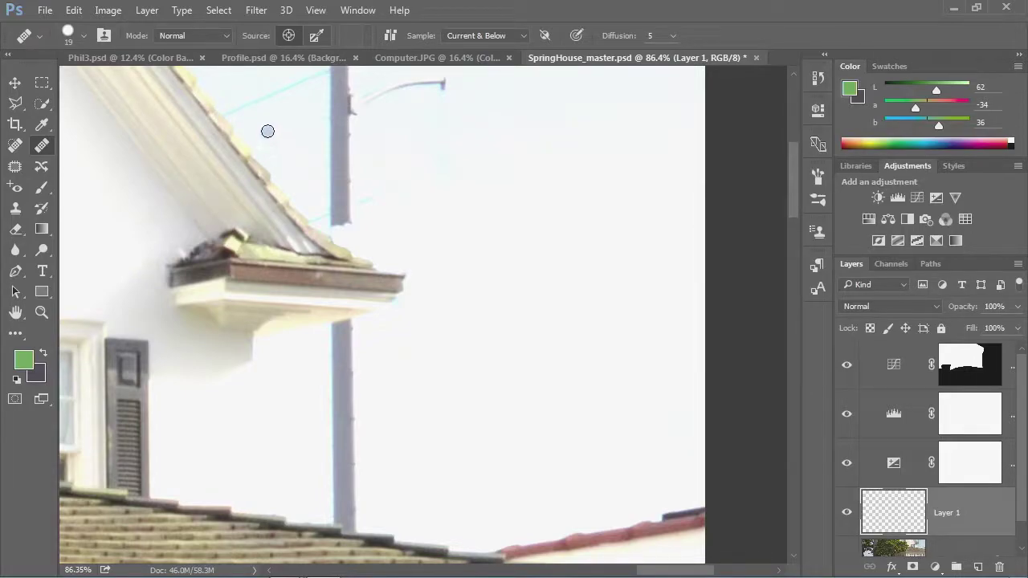
left_click_drag(253, 122, 265, 96)
key("super")
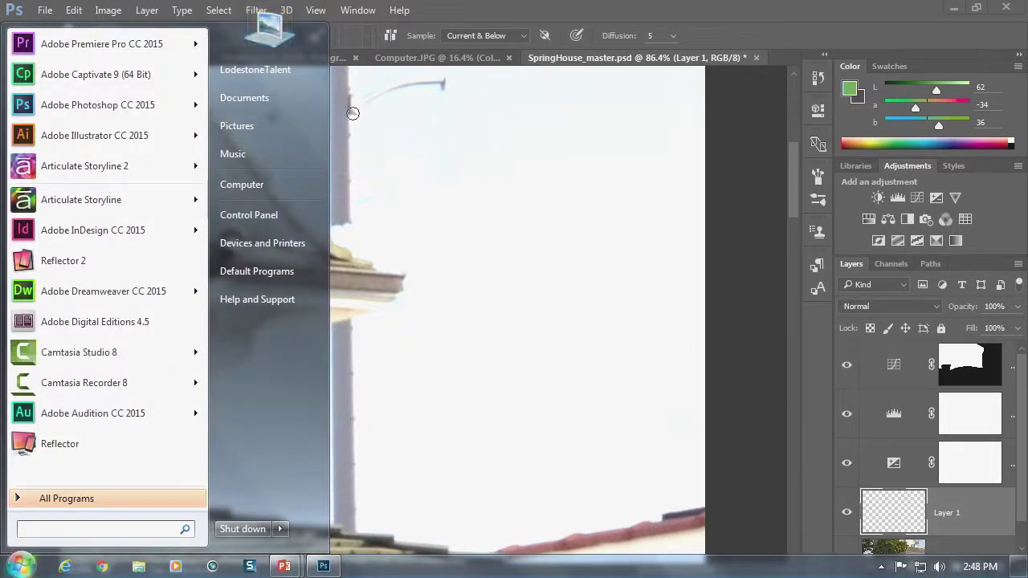
key("Escape")
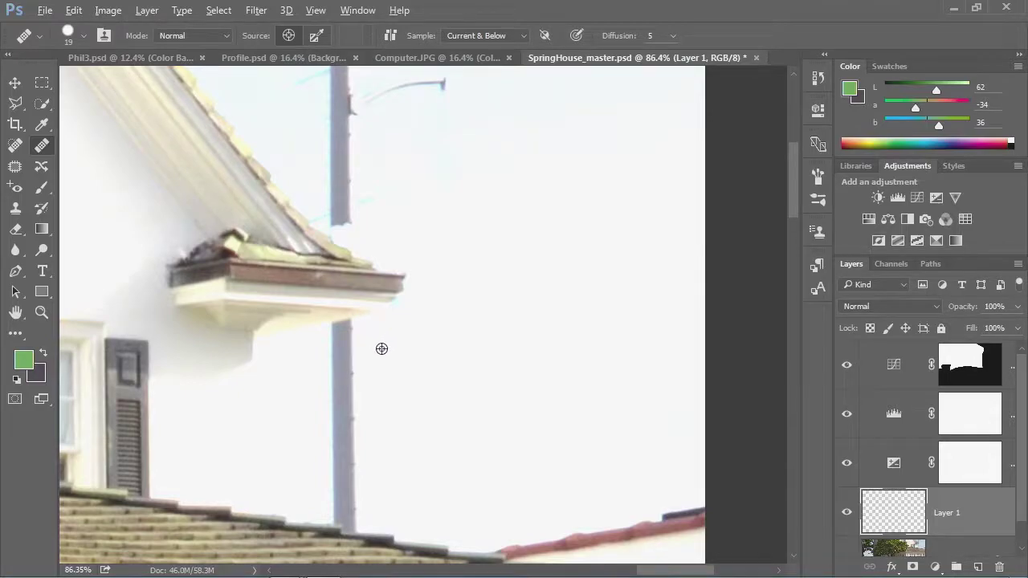
- Try to erase the pole section directly beneath the eave with the Healing Brush
mouse_move(335, 328)
left_mouse_down()
mouse_move(337, 337)
mouse_move(356, 322)
mouse_move(333, 329)
mouse_move(377, 356)
left_mouse_up()
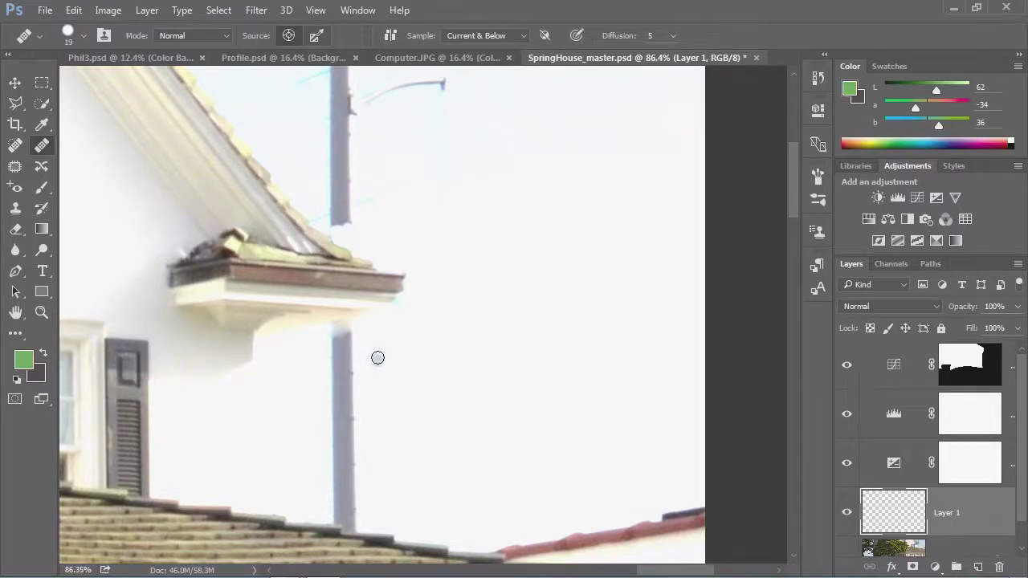
left_click(339, 311)
left_click_drag(344, 319, 345, 364)
- Clone sky over the smudged pole section directly beneath the eave with the Clone Stamp, separating the pole from the eave
left_click(350, 343, "ctrl")
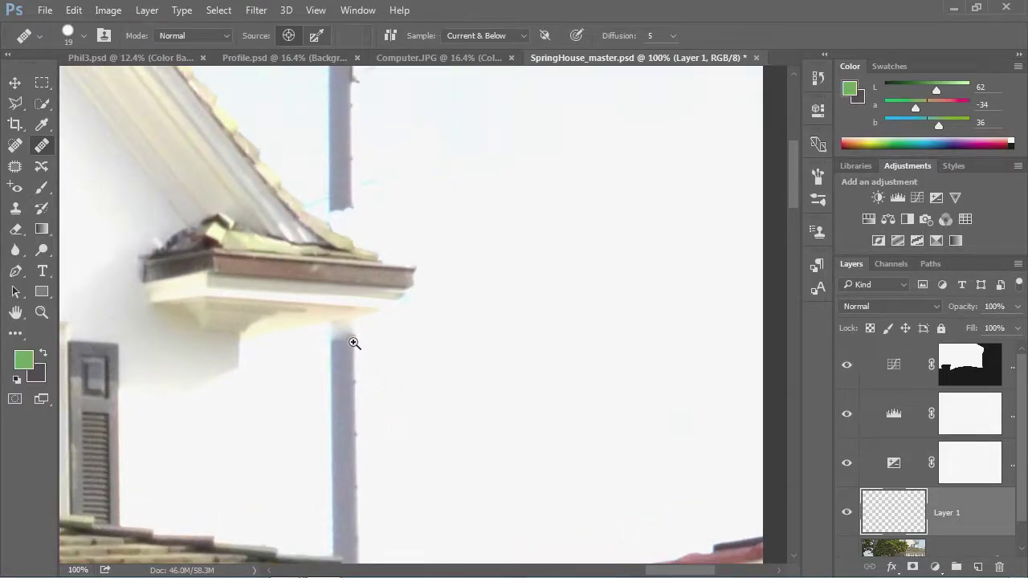
left_click(350, 345, "ctrl")
left_click(352, 352, "ctrl")
left_click(352, 352, "ctrl")
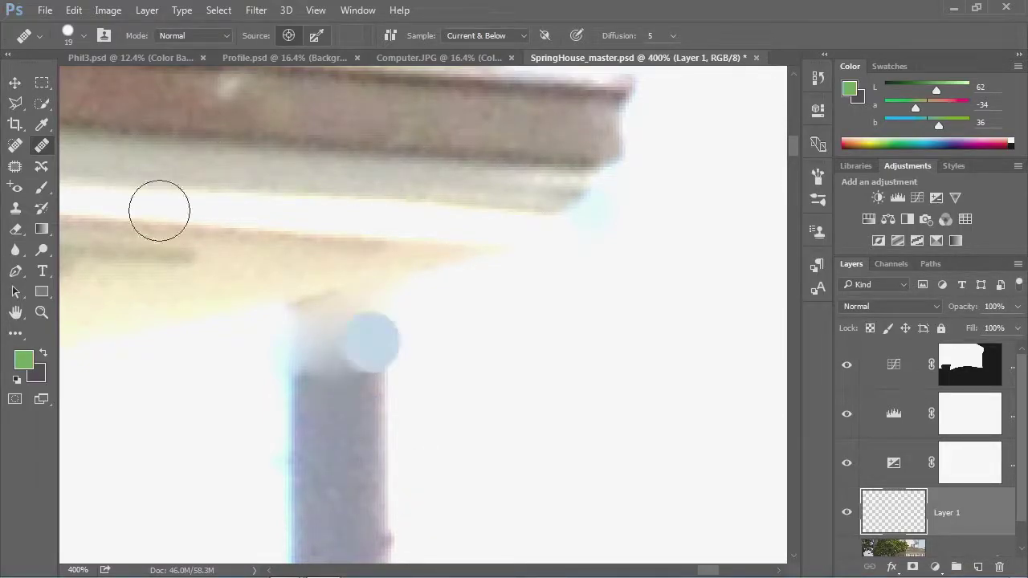
left_click(15, 208)
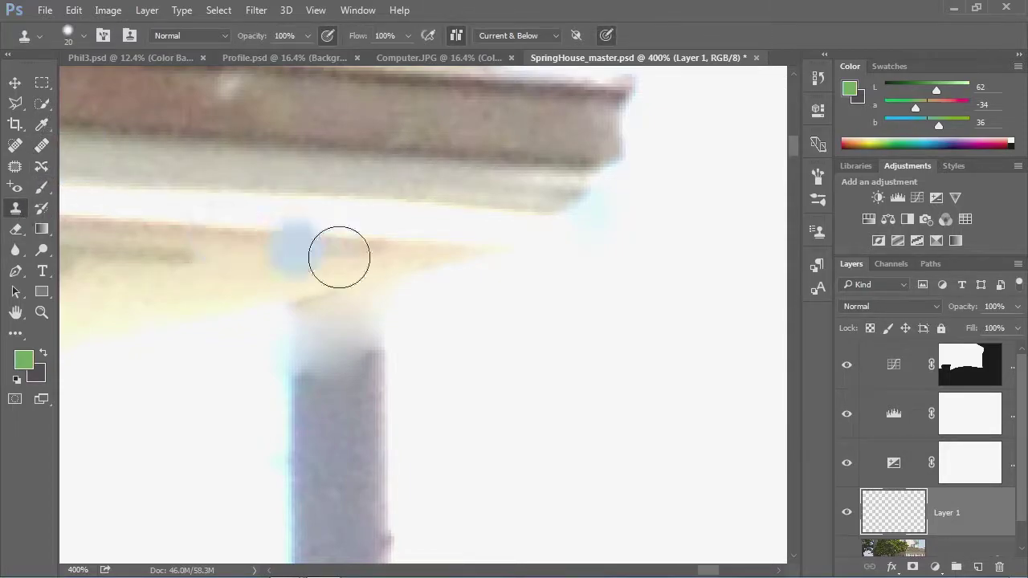
left_click(509, 362, "alt")
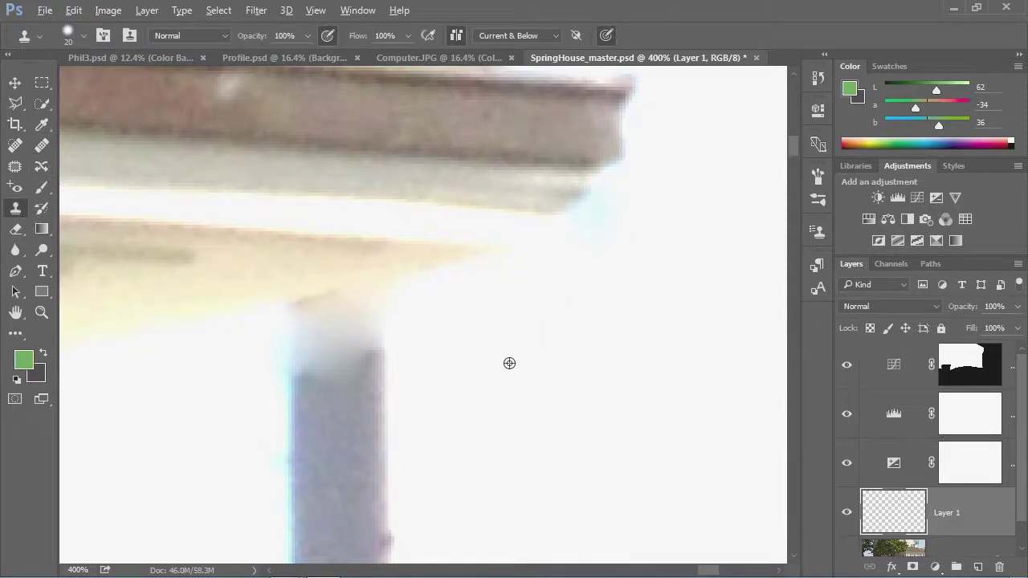
mouse_move(401, 316)
left_mouse_down()
mouse_move(296, 334)
mouse_move(334, 327)
left_mouse_up()
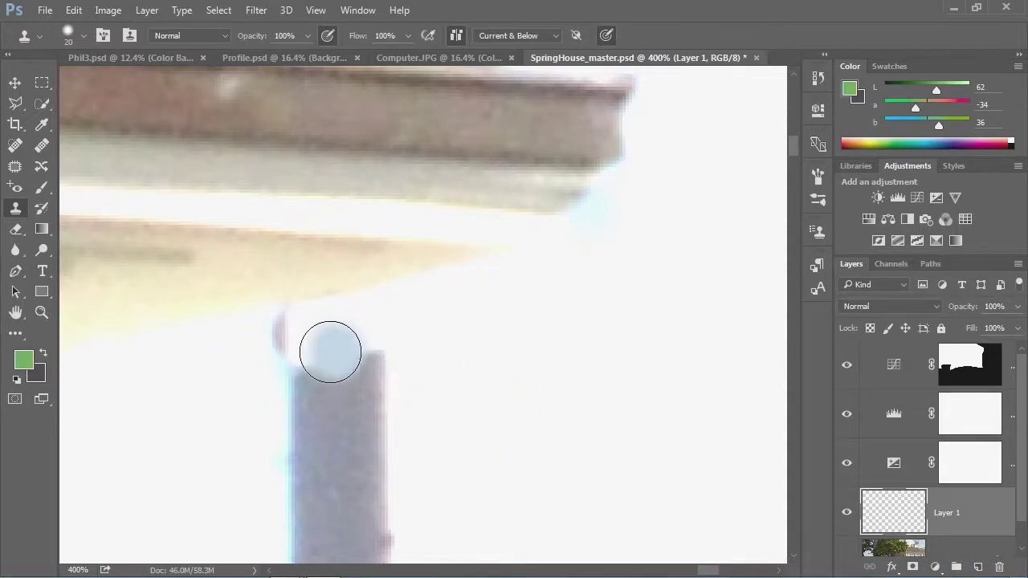
mouse_move(300, 337)
left_mouse_down()
mouse_move(266, 351)
mouse_move(257, 381)
mouse_move(244, 371)
mouse_move(223, 392)
left_mouse_up()
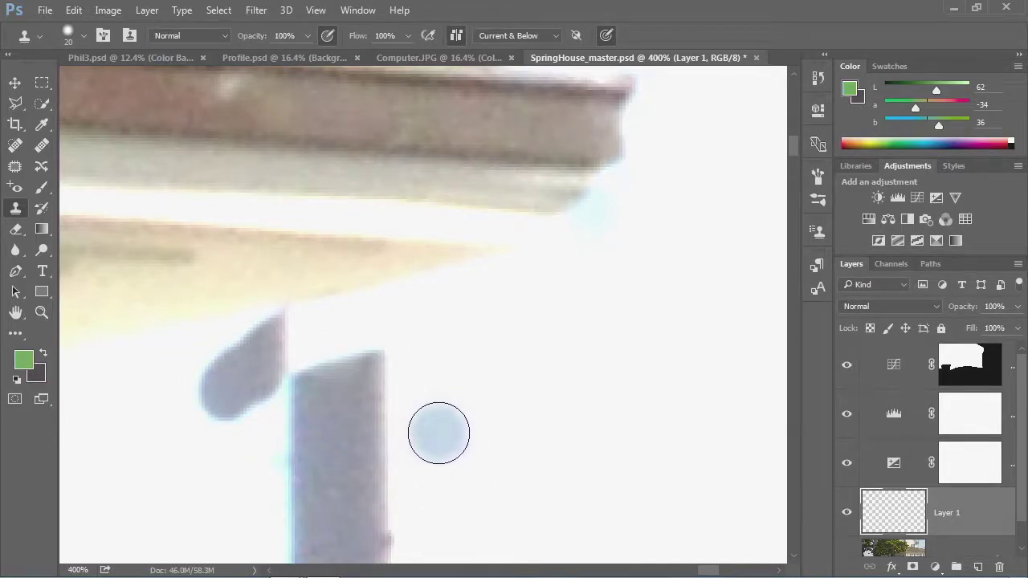
- Clone clean sky over the stray pole fragment beneath the eave and over part of the remaining pole
left_click(457, 340, "alt")
mouse_move(275, 340)
left_mouse_down()
mouse_move(274, 388)
mouse_move(249, 370)
left_mouse_up()
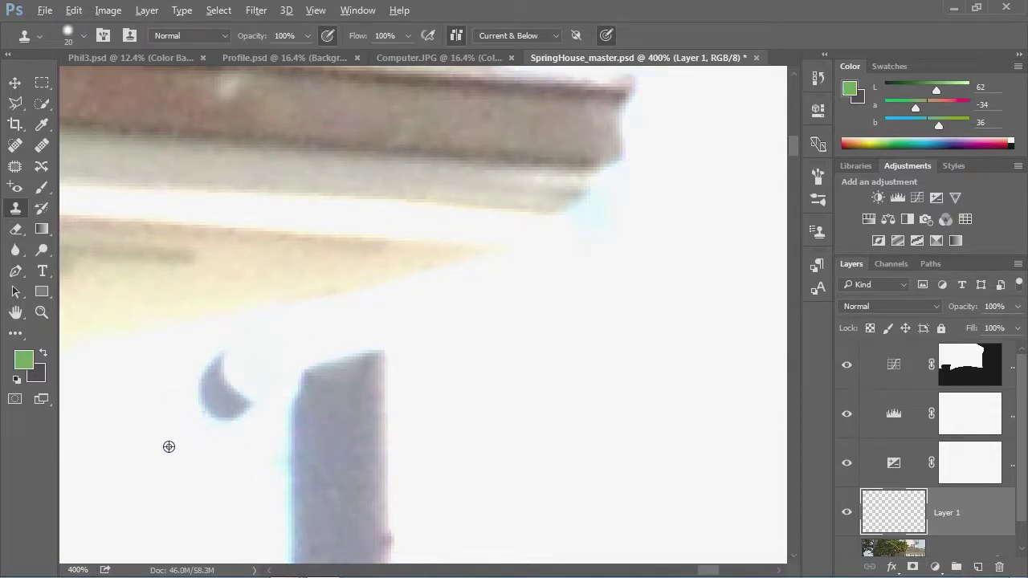
mouse_move(209, 425)
left_mouse_down()
mouse_move(205, 387)
mouse_move(228, 401)
mouse_move(228, 383)
mouse_move(246, 402)
left_mouse_up()
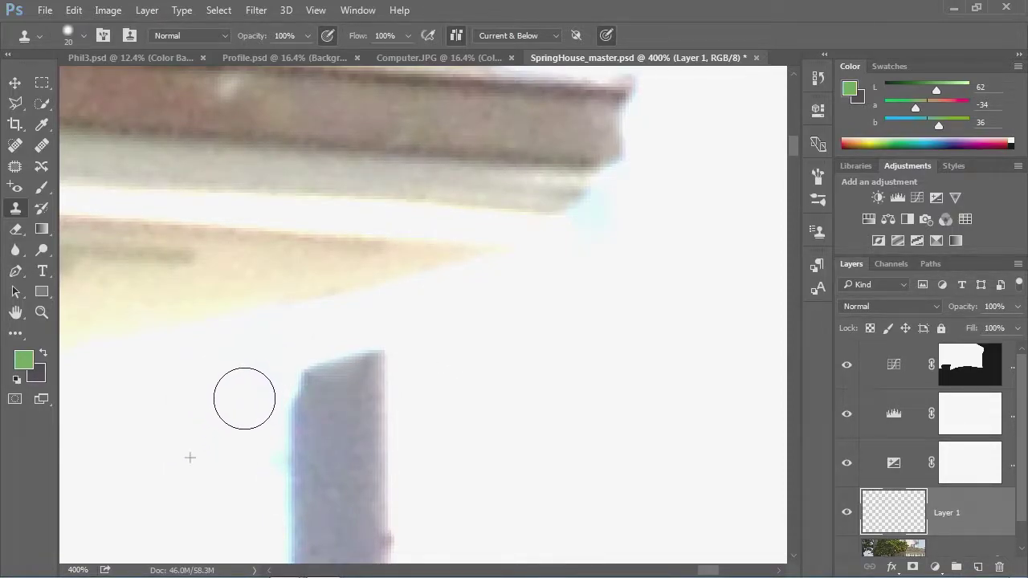
mouse_move(304, 416)
left_mouse_down()
mouse_move(307, 372)
mouse_move(311, 388)
mouse_move(365, 368)
mouse_move(397, 375)
mouse_move(359, 370)
mouse_move(385, 382)
mouse_move(379, 403)
mouse_move(343, 431)
mouse_move(318, 469)
left_mouse_up()
left_click(436, 385, "alt")
- Enlarge the Clone Stamp brush to 40 and paint sky over the remaining lower pole down to the tiled roof
key("ctrl+0")
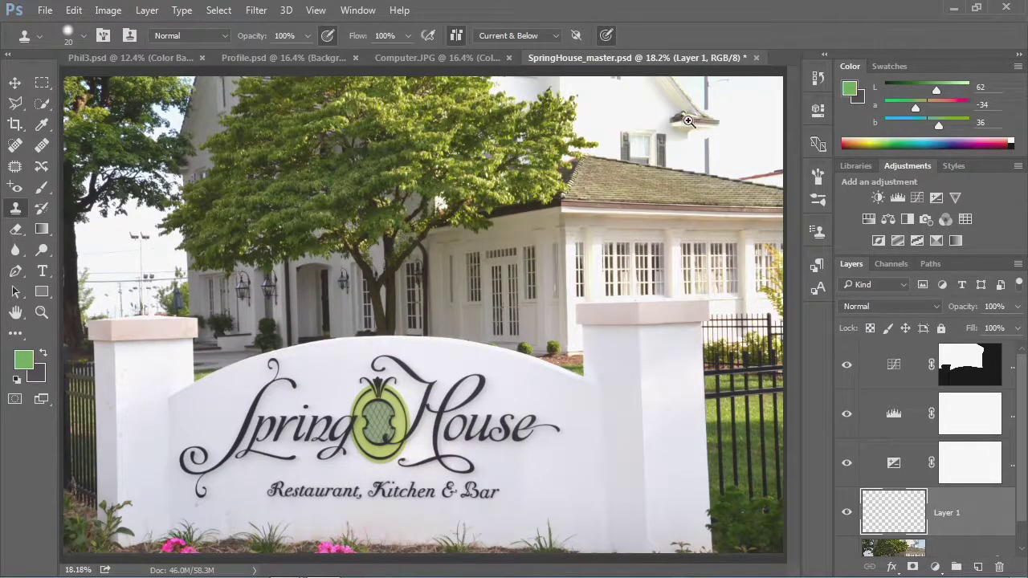
left_click(756, 161)
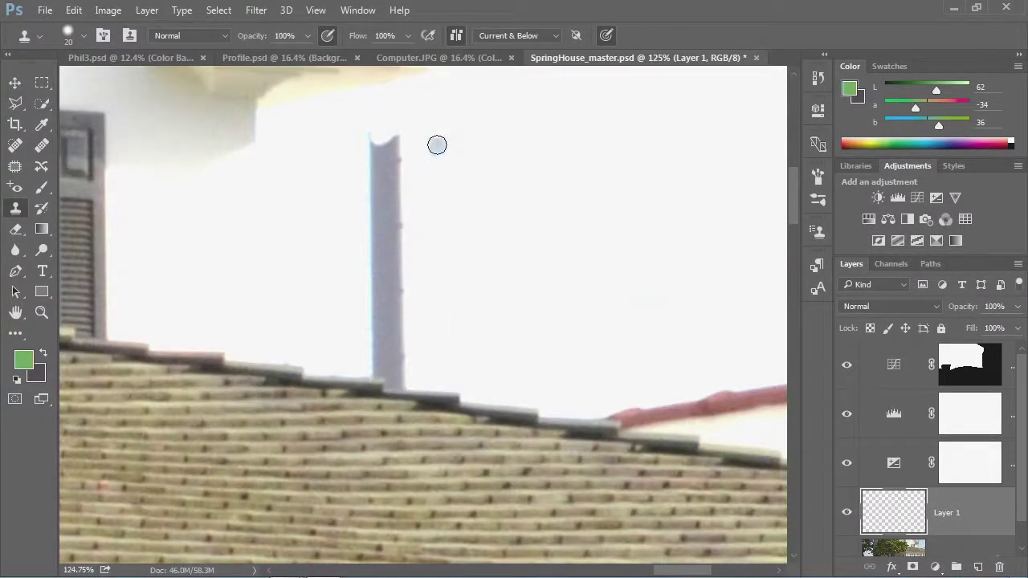
key("bracketright")
key("bracketright")
left_click(461, 131, "alt")
mouse_move(399, 145)
left_mouse_down()
mouse_move(398, 175)
mouse_move(387, 218)
mouse_move(404, 273)
mouse_move(393, 307)
mouse_move(403, 323)
mouse_move(387, 327)
mouse_move(378, 308)
mouse_move(379, 329)
mouse_move(410, 355)
mouse_move(374, 358)
mouse_move(411, 366)
left_mouse_up()
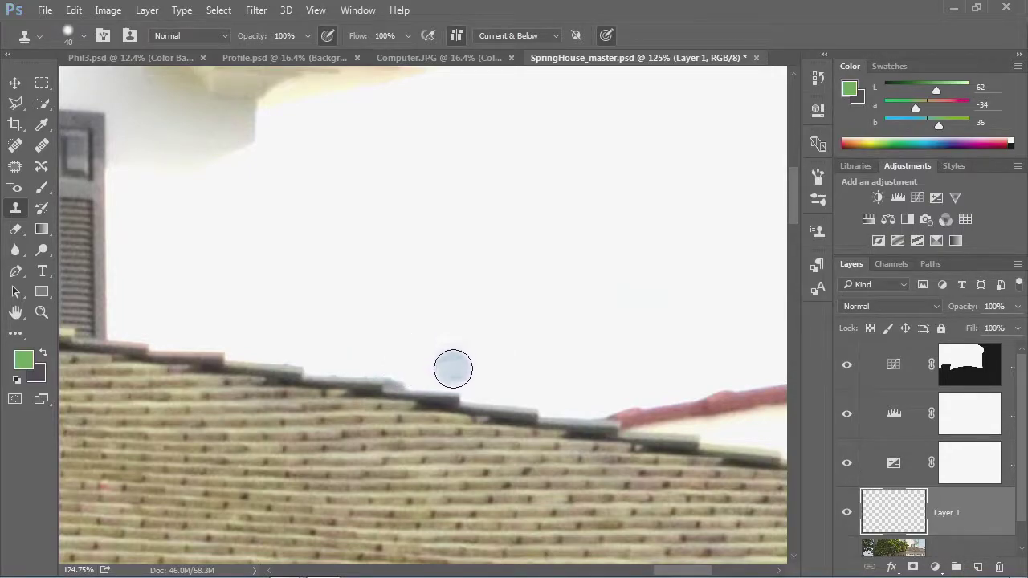
- Reduce the Clone Stamp brush to 10, clean the pole remnant along the roof ridge, and view the whole photo
key("bracketleft")
key("bracketleft")
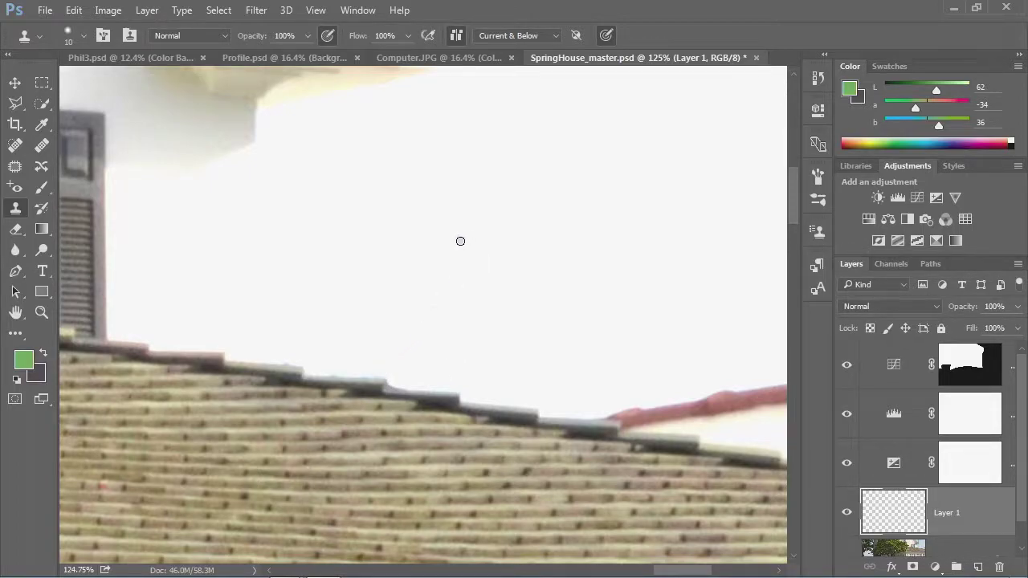
key("ctrl+0")
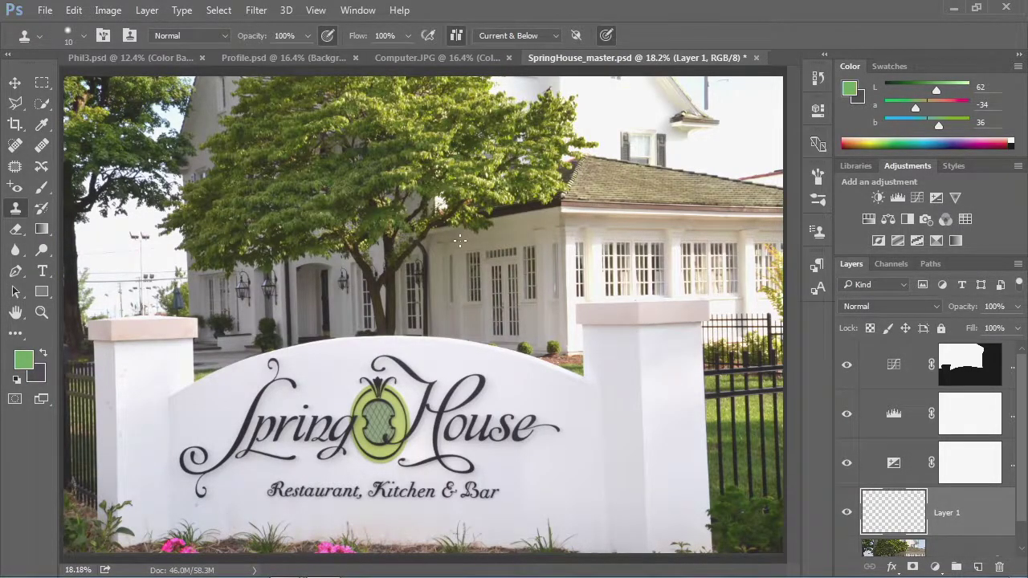